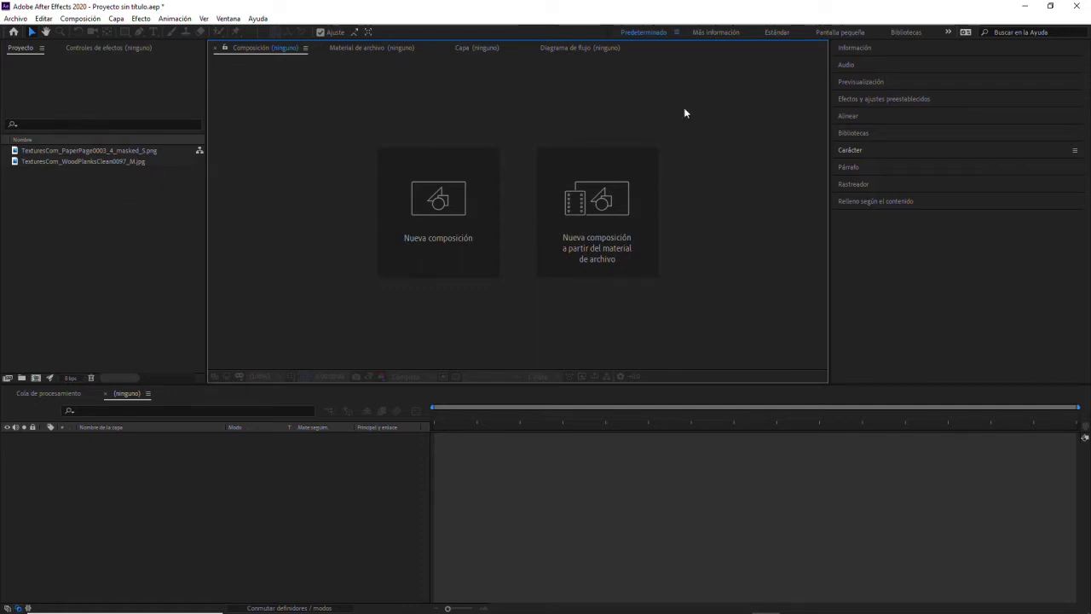
# Create Comp 1 at 1280×720, 29.97 fps, lasting 20 seconds
pyautogui.click(80, 18)
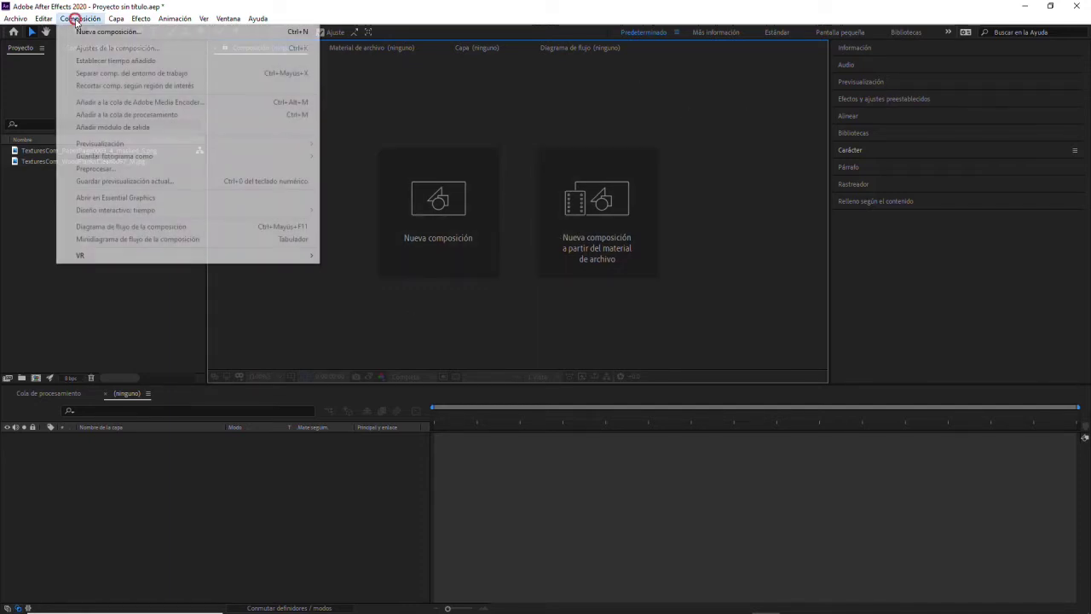
pyautogui.click(78, 33)
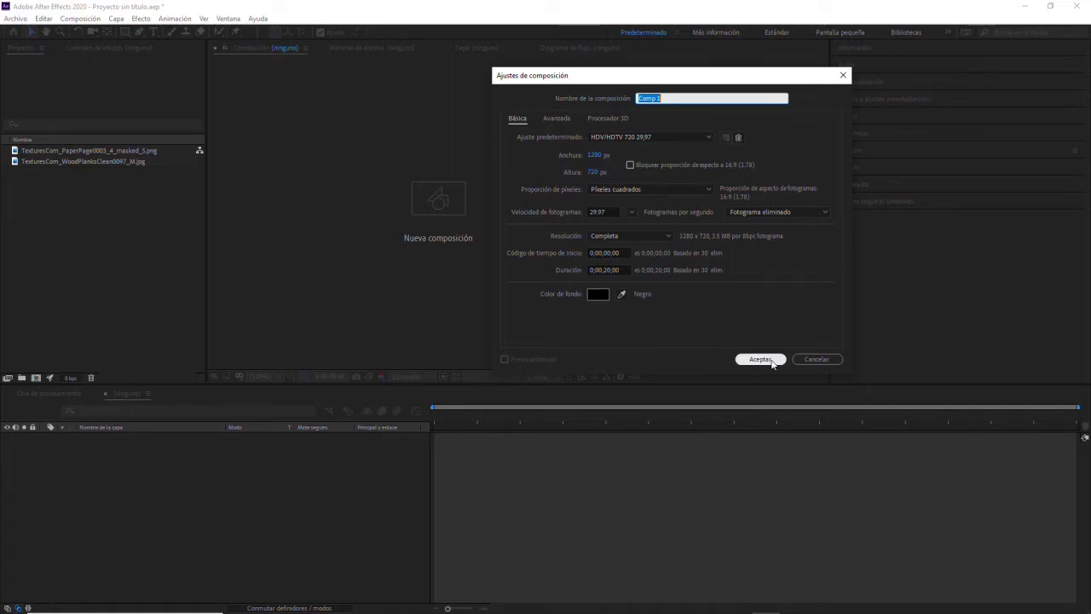
pyautogui.click(772, 360)
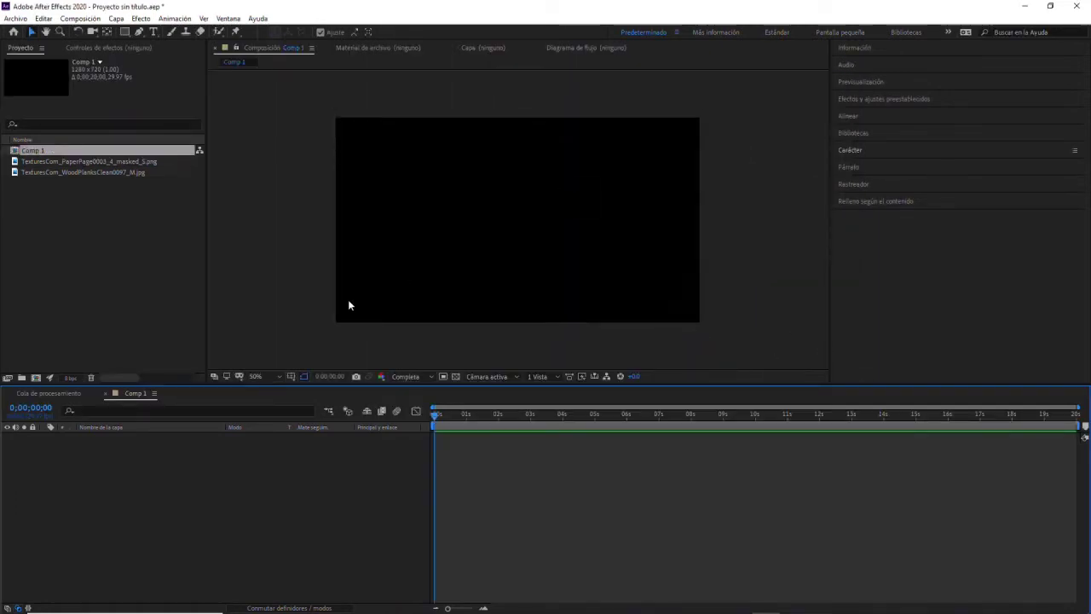
# Fit the viewer and add a text layer reading 'Hipérbole'
pyautogui.click(254, 376)
pyautogui.click(267, 395)
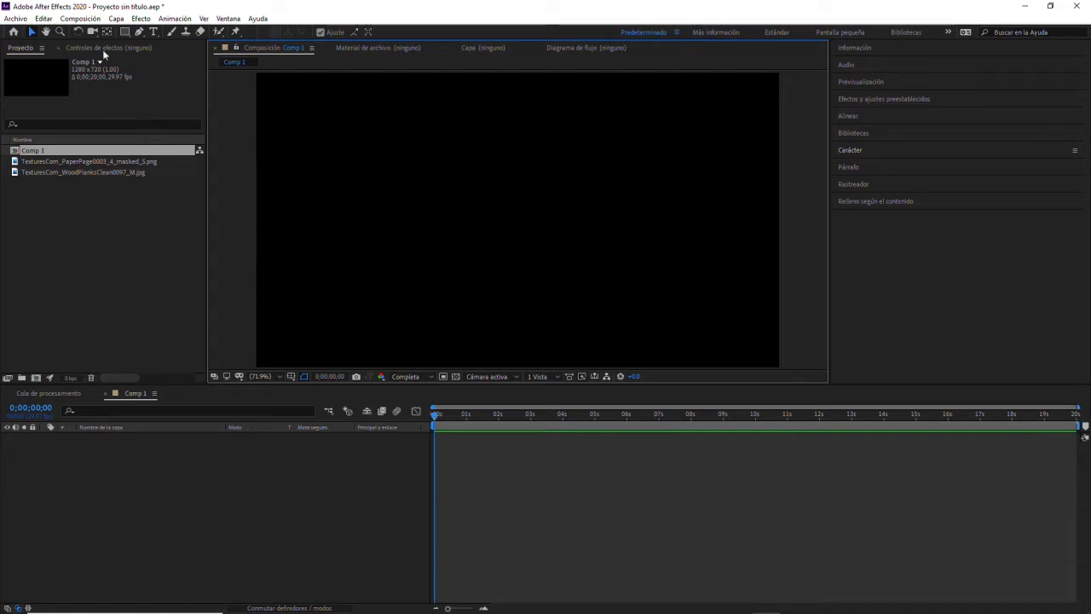
pyautogui.click(153, 31)
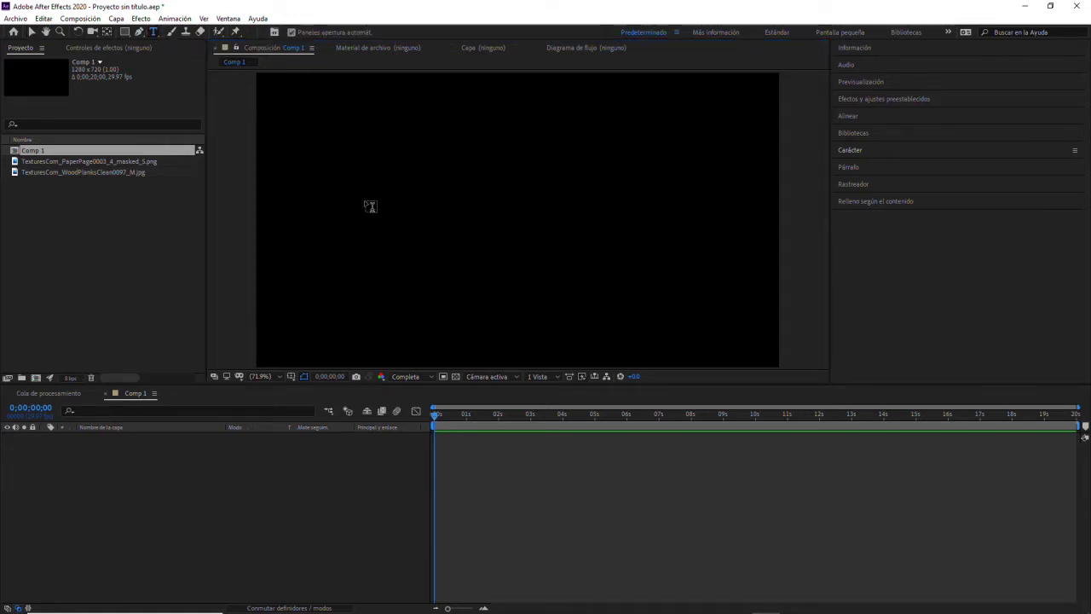
pyautogui.click(374, 200)
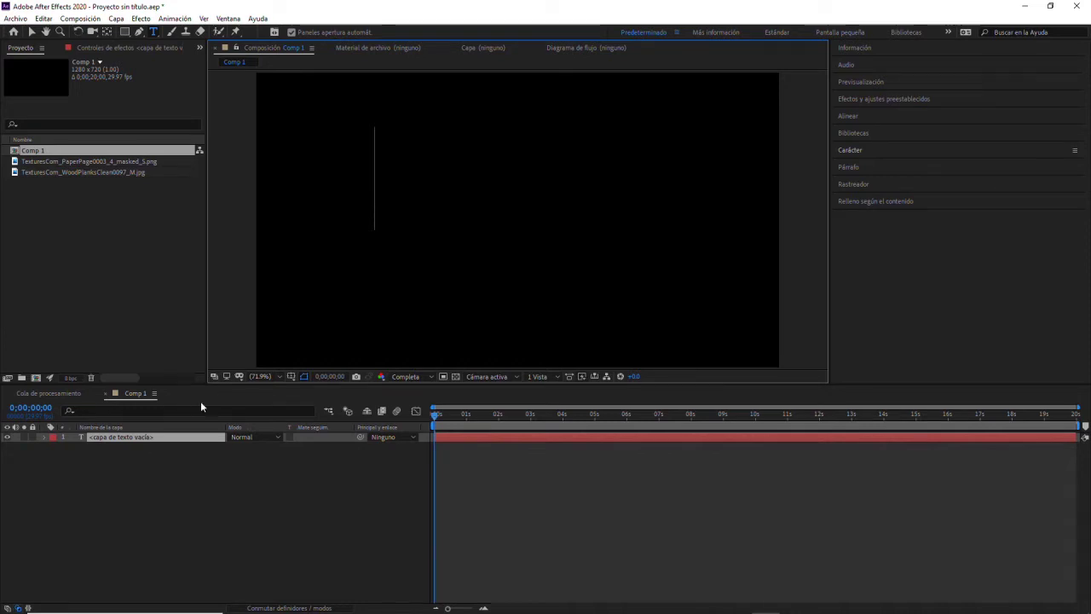
pyautogui.write('Hipérbole')
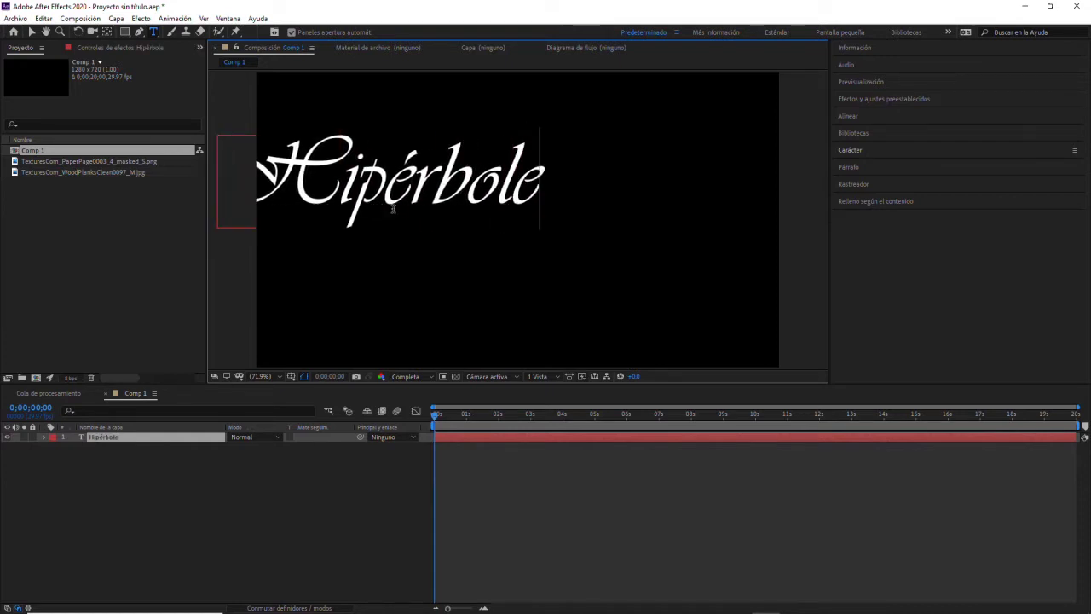
# Drag the Hipérbole text to the centre of the composition
pyautogui.click(31, 32)
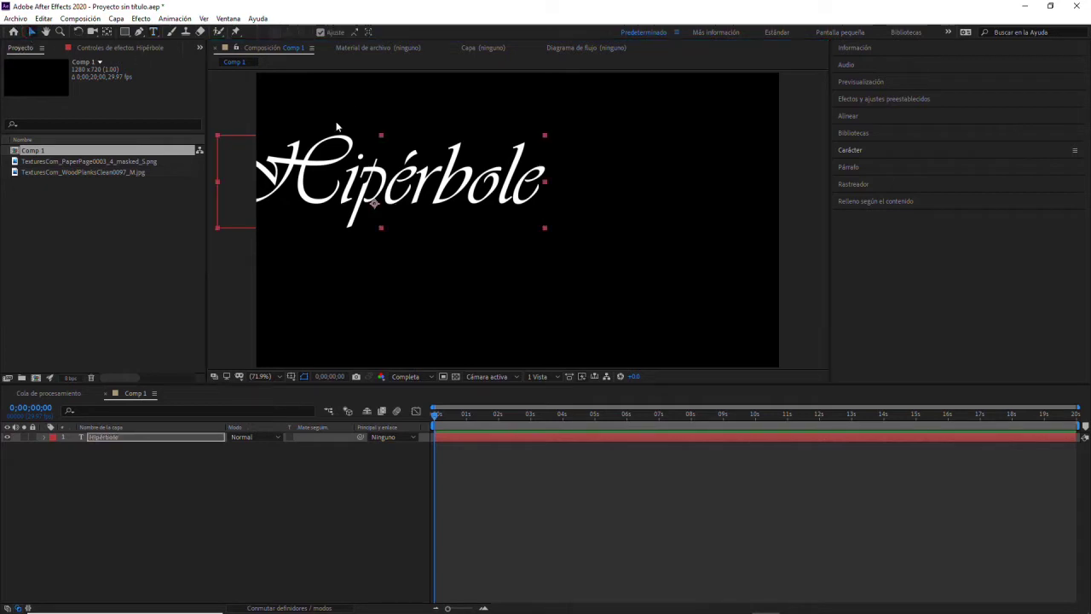
pyautogui.moveTo(299, 197); pyautogui.dragTo(441, 230)
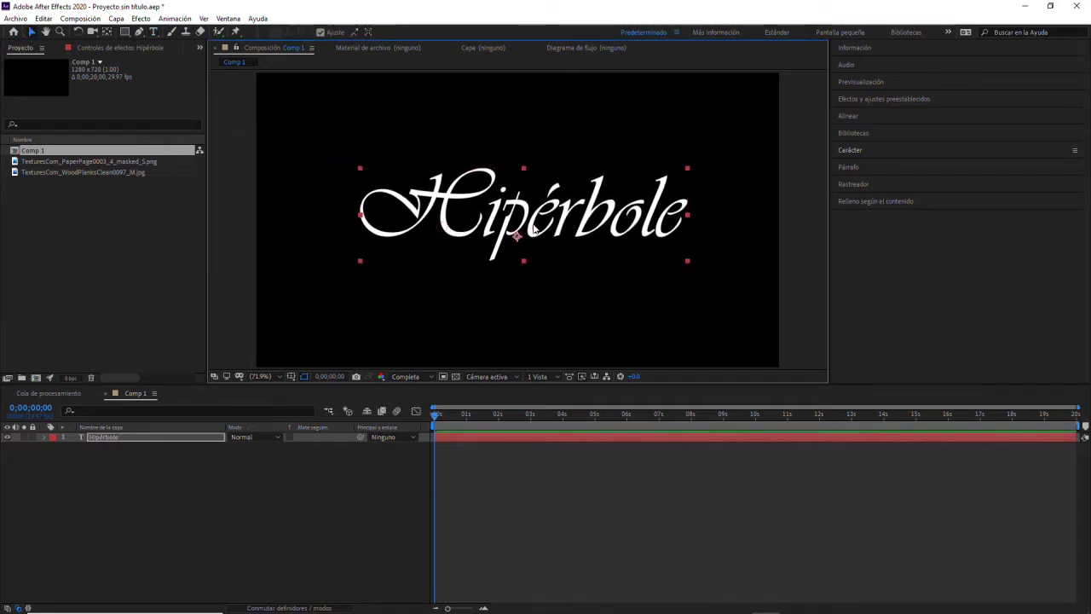
pyautogui.hotkey('ctrl', 't')
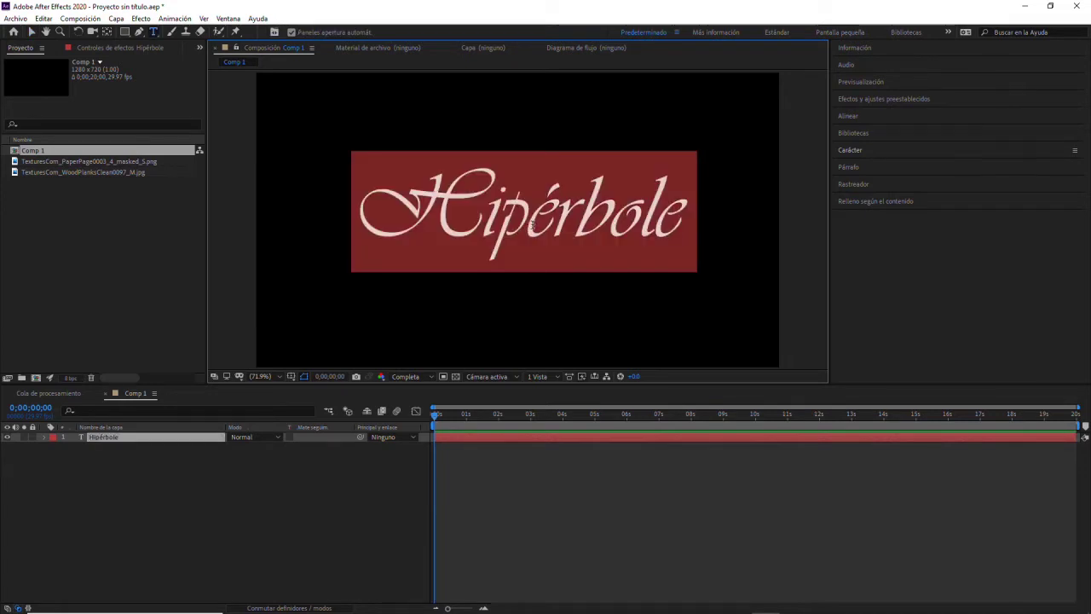
# Search the Character panel's font list and set Hipérbole to Timberline
pyautogui.click(876, 153)
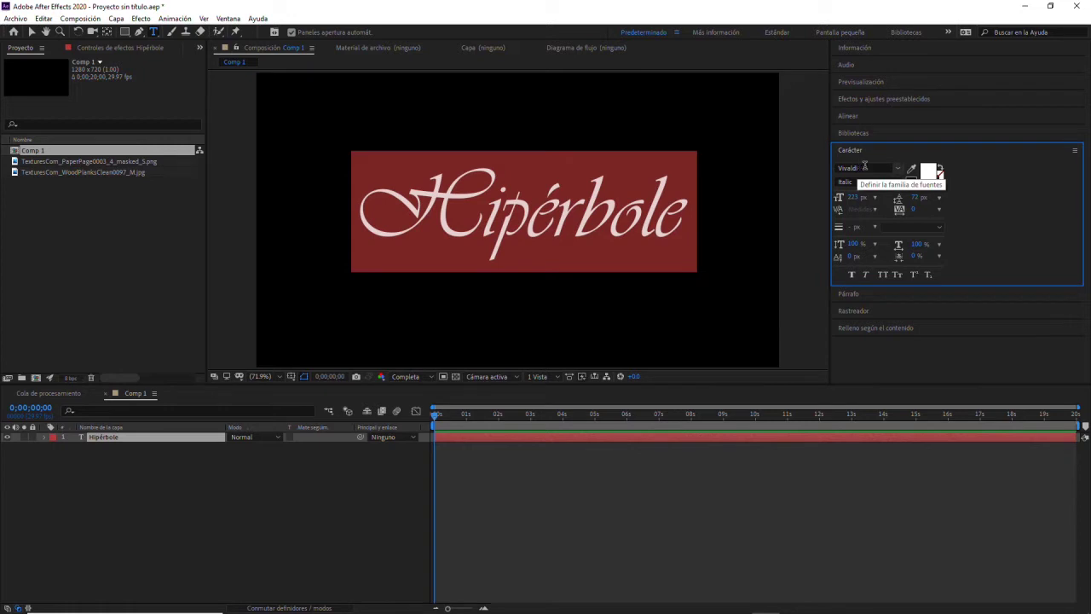
pyautogui.click(864, 167)
pyautogui.write('tim')
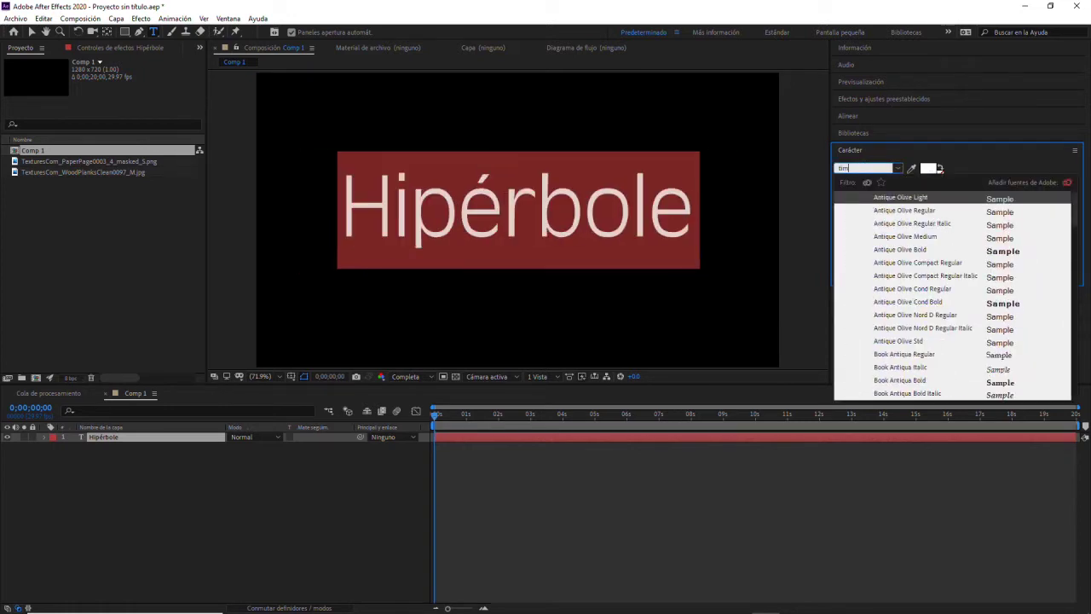
pyautogui.write('berlan')
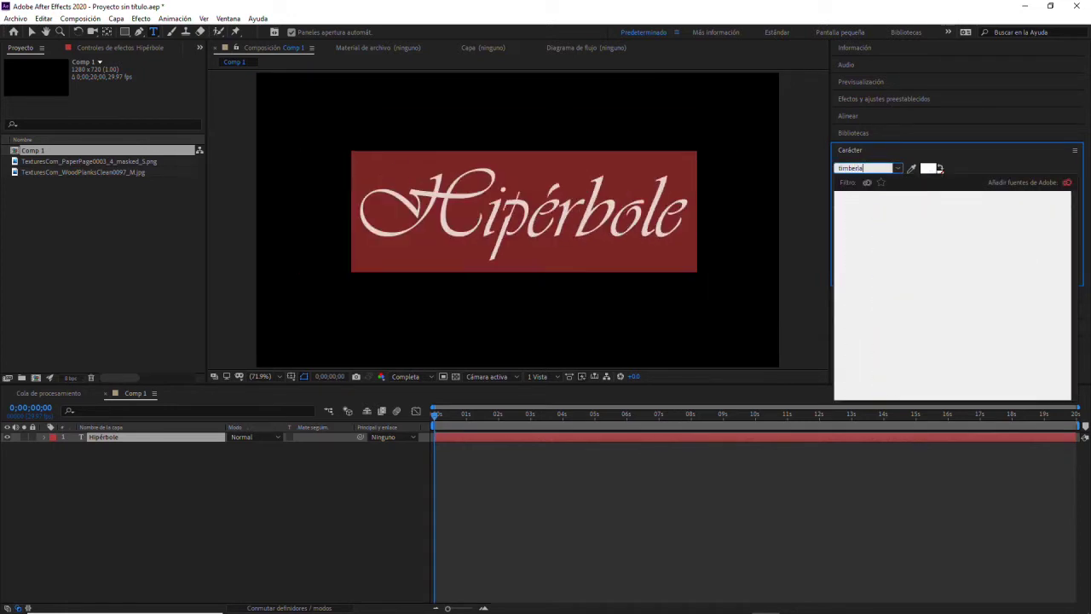
pyautogui.write('d')
pyautogui.press('BackSpace')
pyautogui.press('BackSpace')
pyautogui.press('BackSpace')
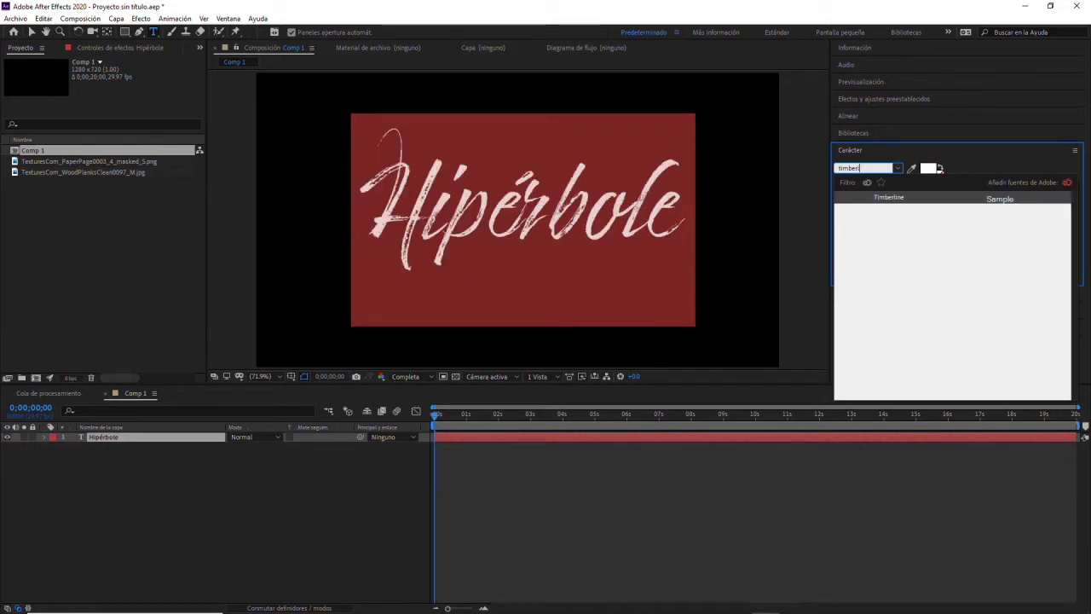
pyautogui.click(882, 202)
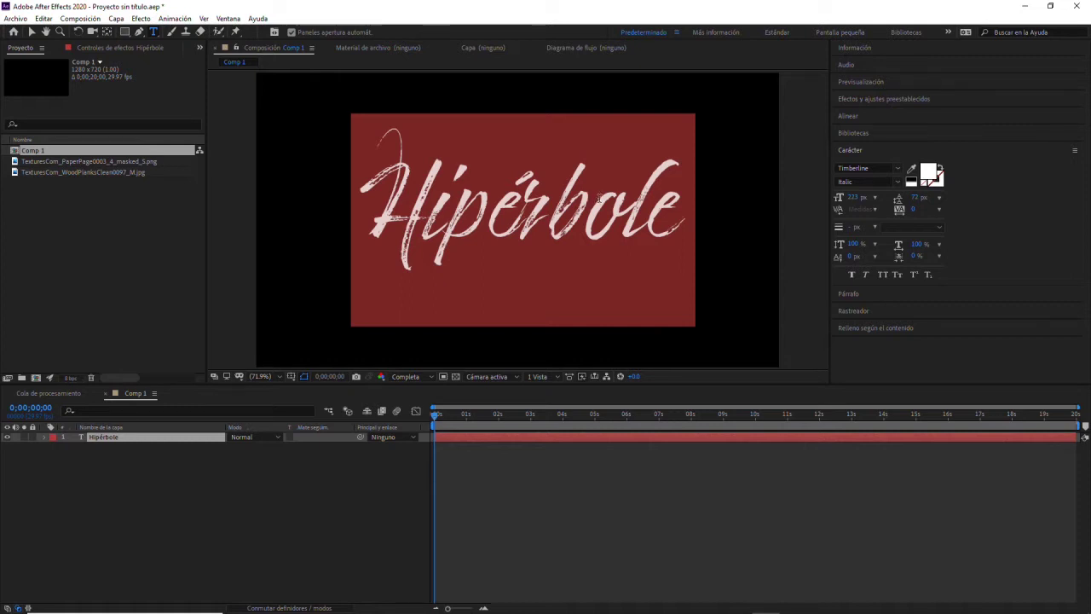
pyautogui.click(421, 207)
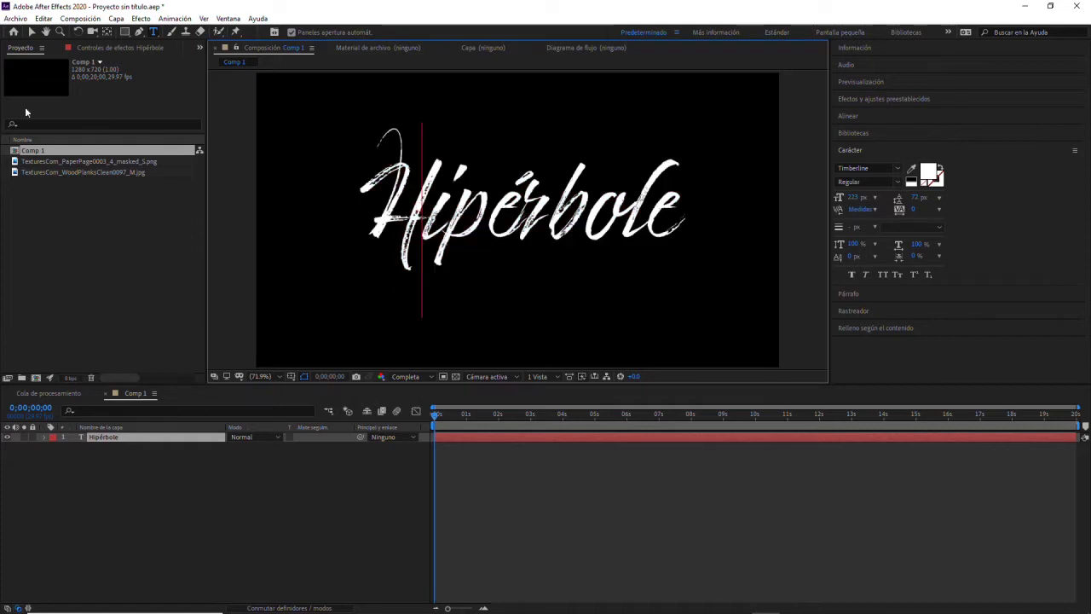
# Nudge the Hipérbole layer slightly right and down, checking it over the transparency grid
pyautogui.click(30, 31)
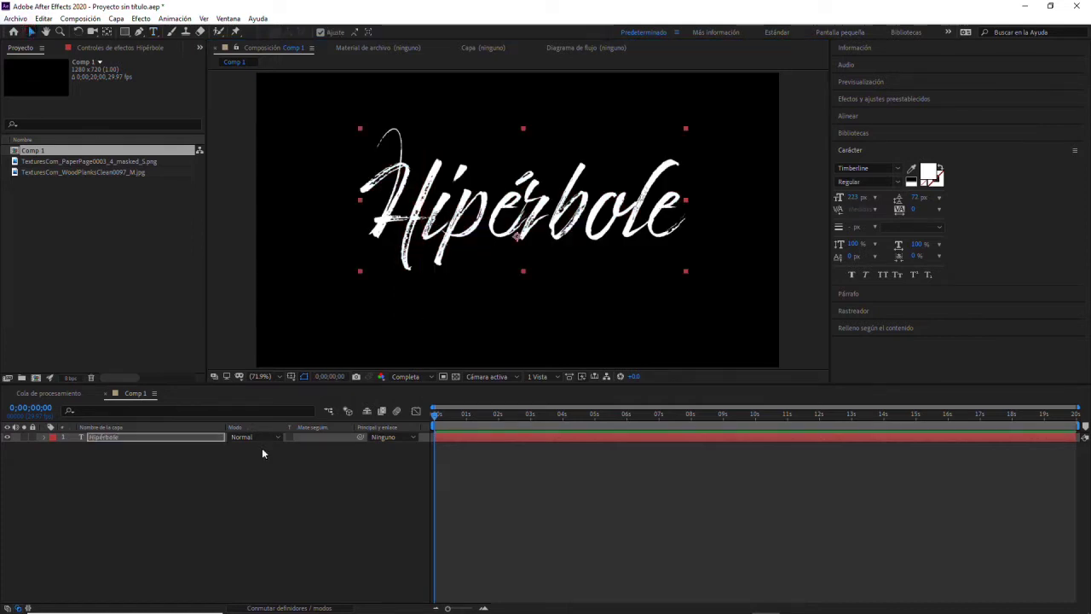
pyautogui.click(265, 475)
pyautogui.moveTo(450, 236); pyautogui.dragTo(459, 241)
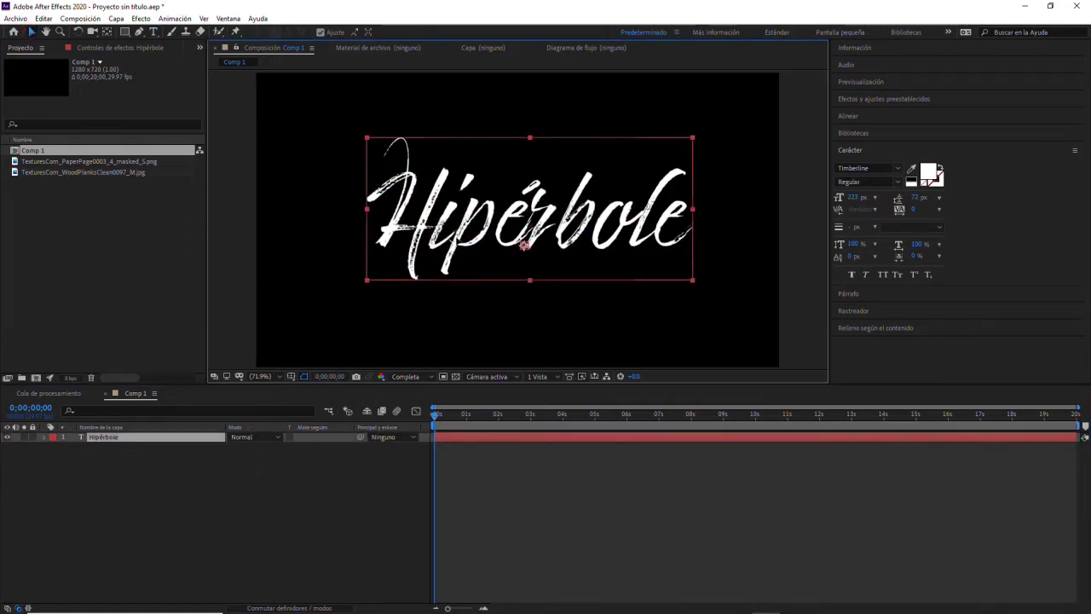
pyautogui.click(454, 376)
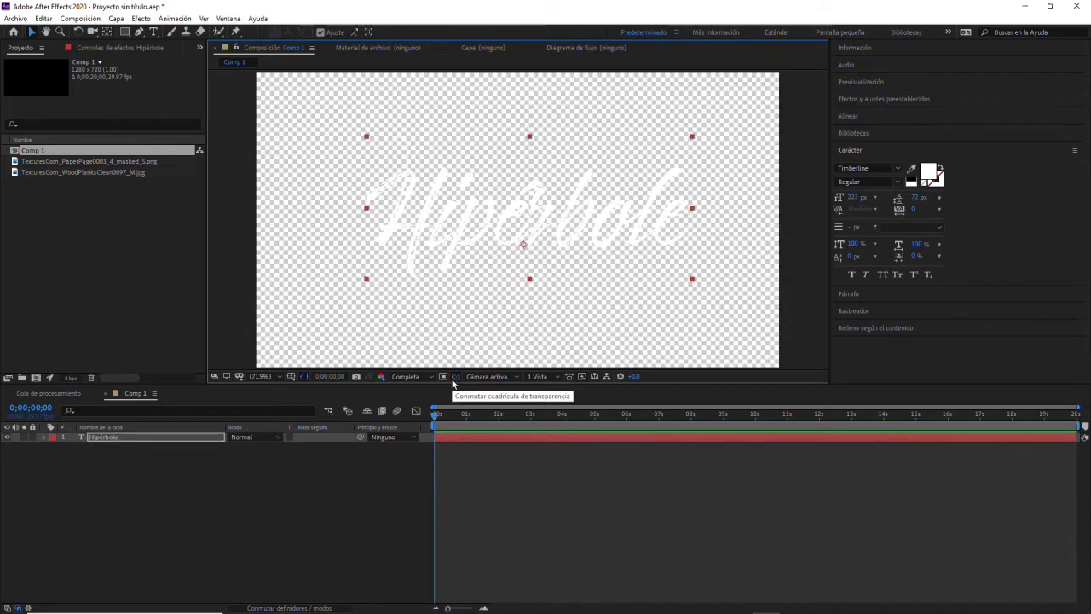
pyautogui.click(453, 381)
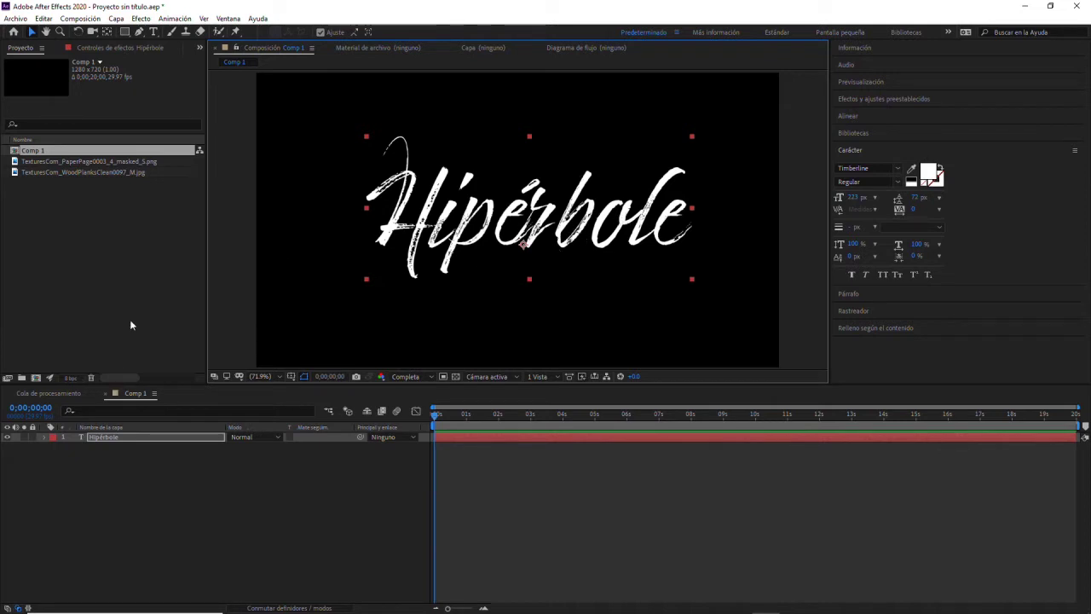
pyautogui.click(137, 32)
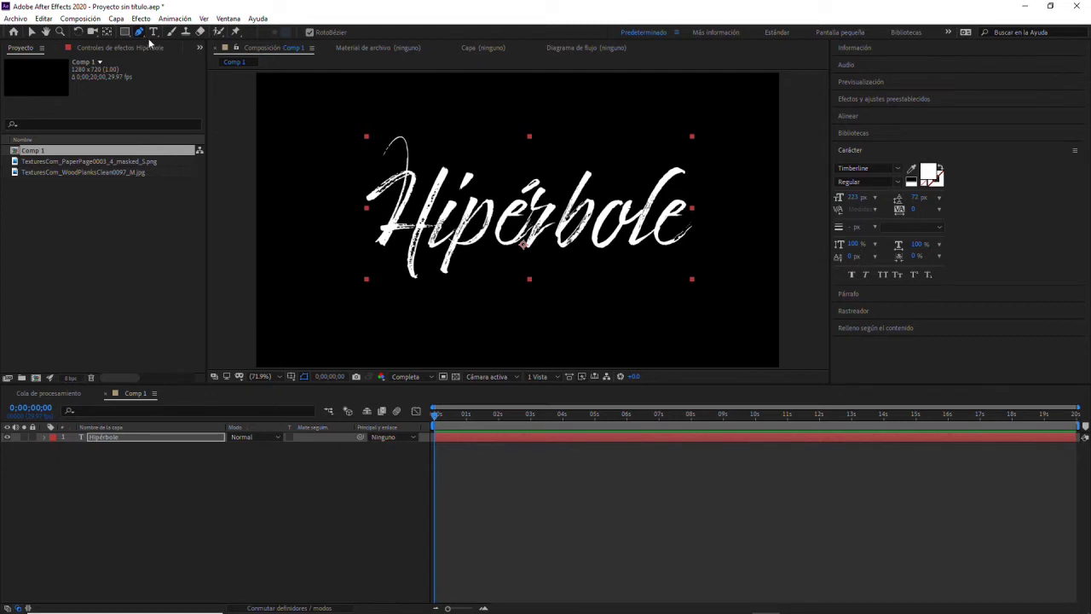
# Trace a RotoBézier mask path around the opening stroke of the H
pyautogui.click(309, 32)
pyautogui.click(364, 202)
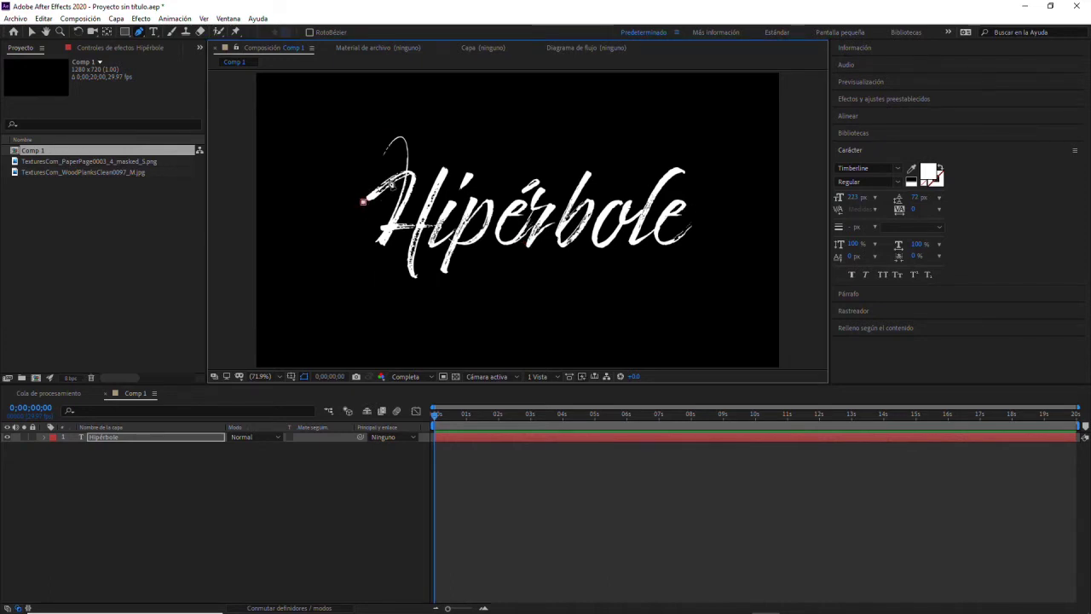
pyautogui.click(396, 179)
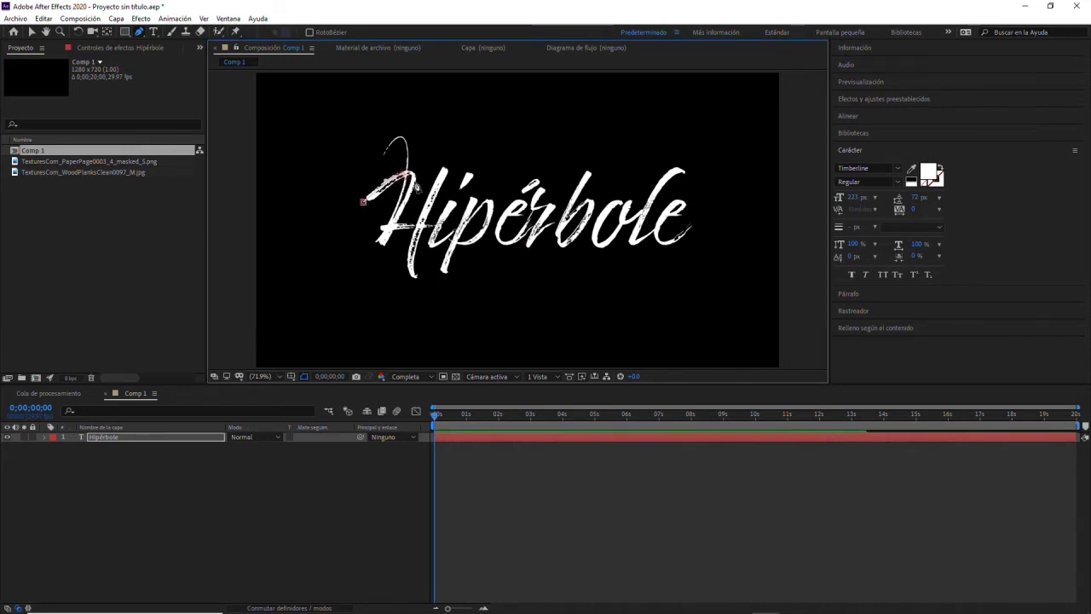
pyautogui.click(415, 174)
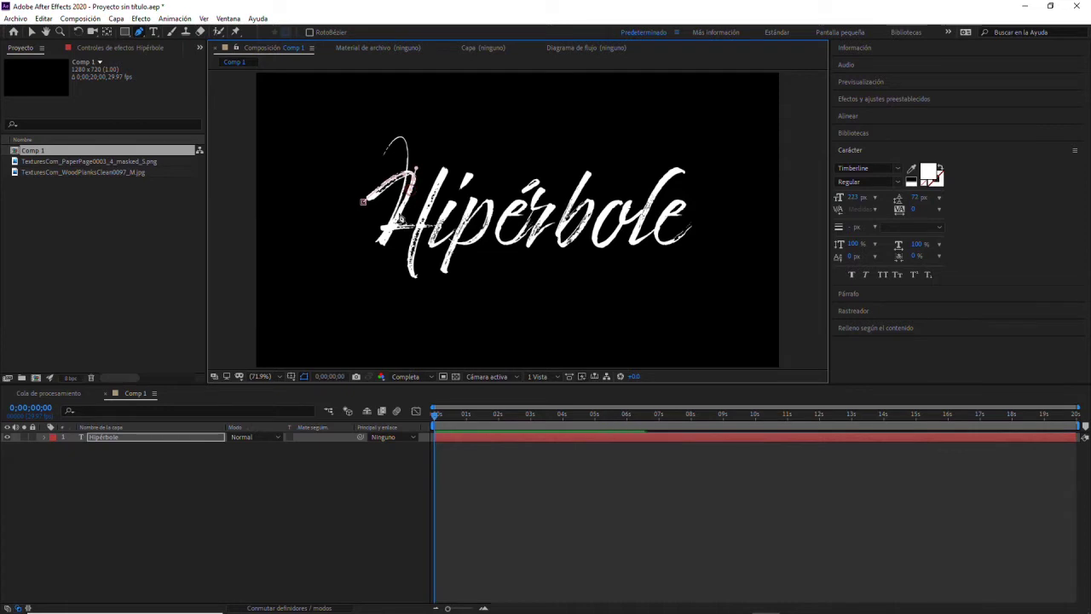
pyautogui.click(376, 248)
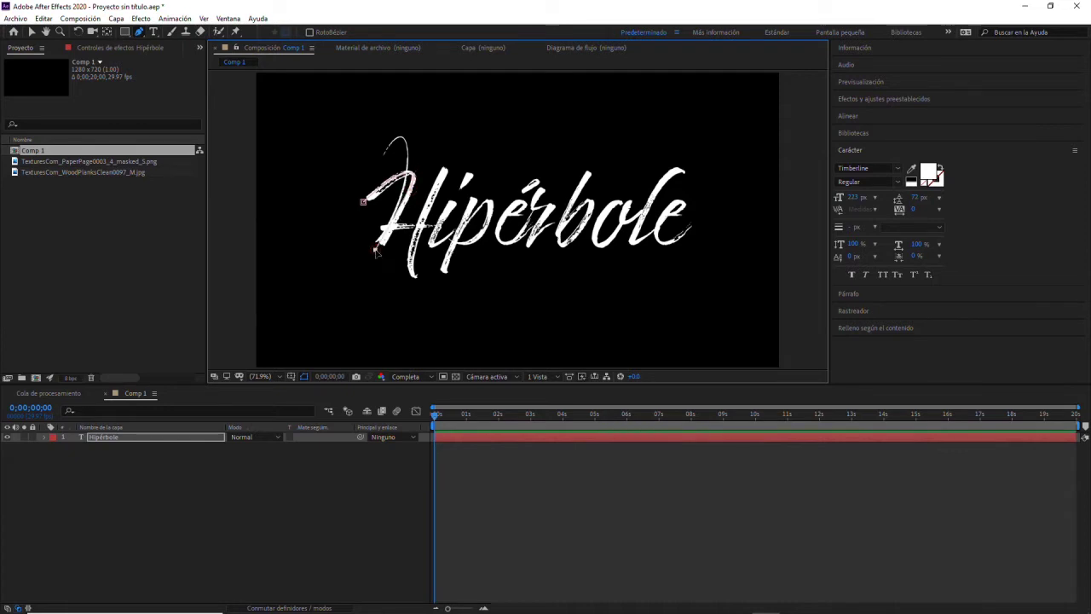
pyautogui.click(356, 241)
pyautogui.click(409, 227)
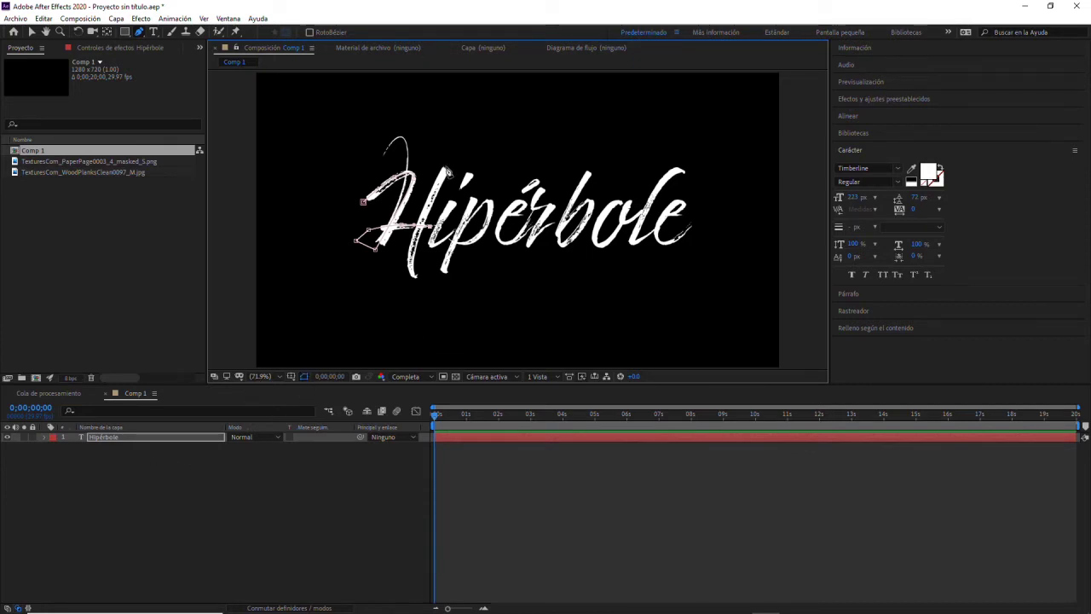
pyautogui.click(443, 169)
pyautogui.click(94, 440)
# Duplicate Máscara 1 to create Máscara 2
pyautogui.click(45, 438)
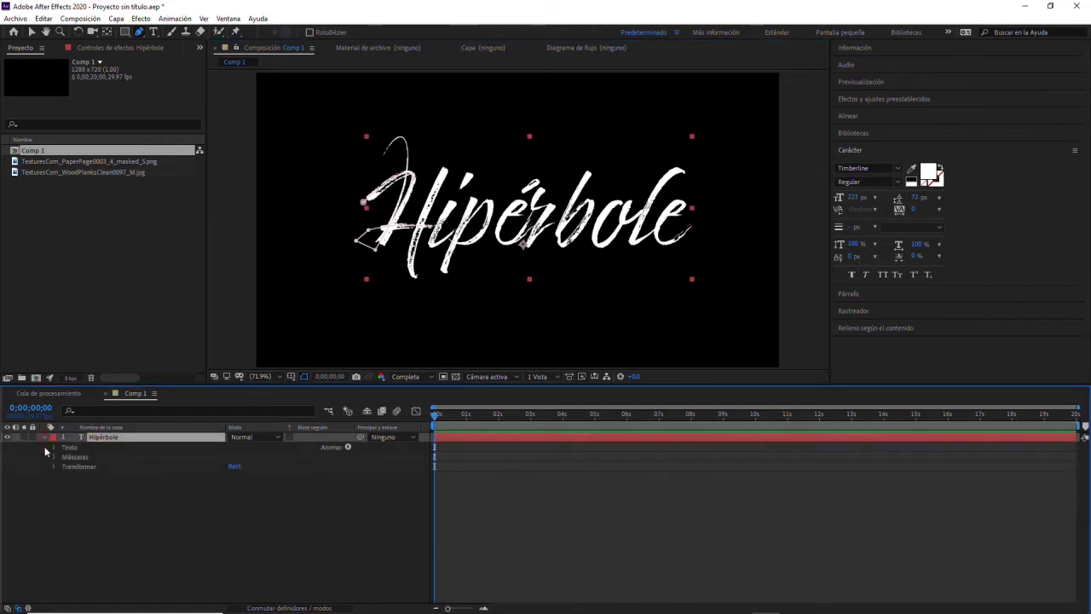
pyautogui.click(54, 458)
pyautogui.click(94, 466)
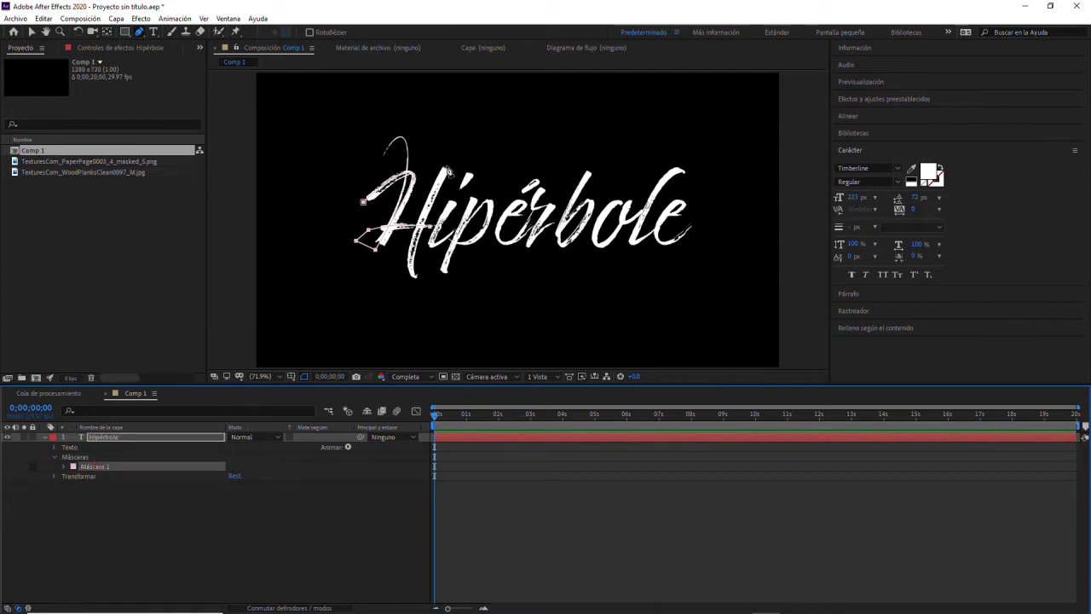
pyautogui.hotkey('ctrl', 'd')
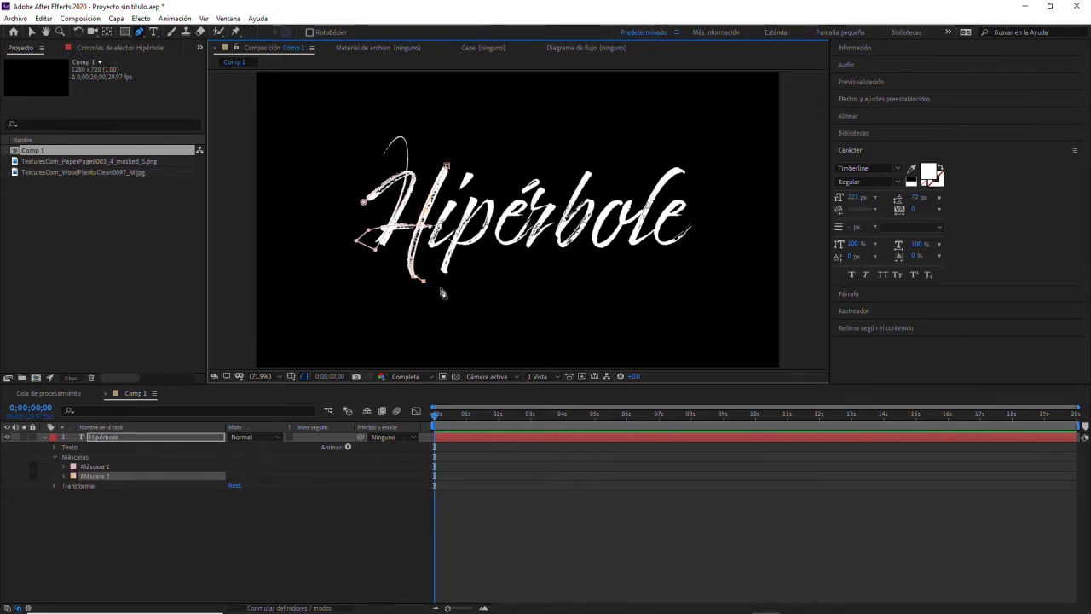
# Add a final point to Máscara 2, then start Máscara 3 at the i
pyautogui.click(20, 48)
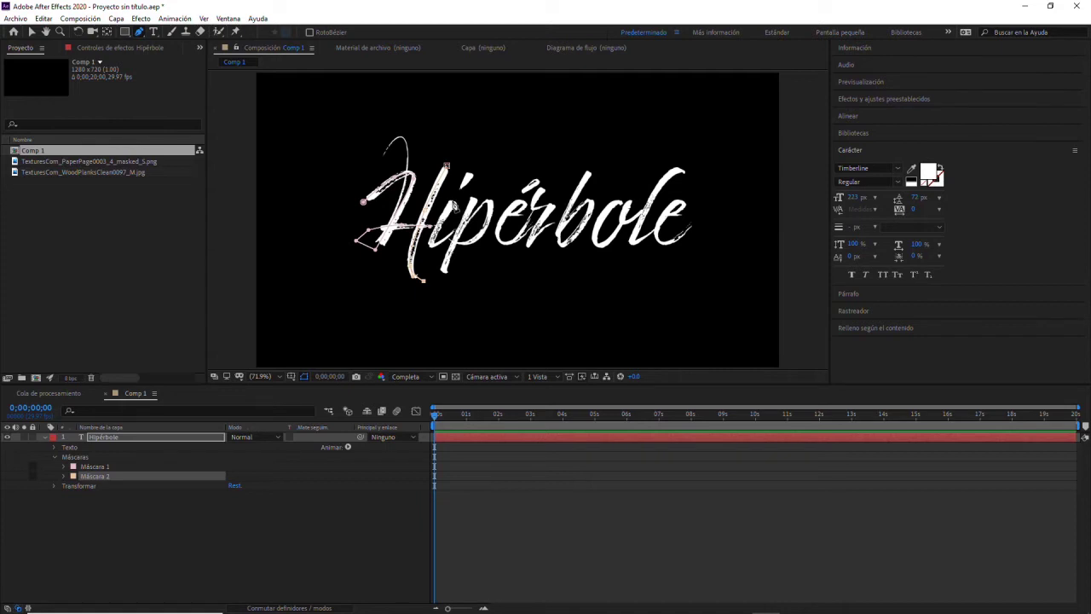
pyautogui.click(451, 204)
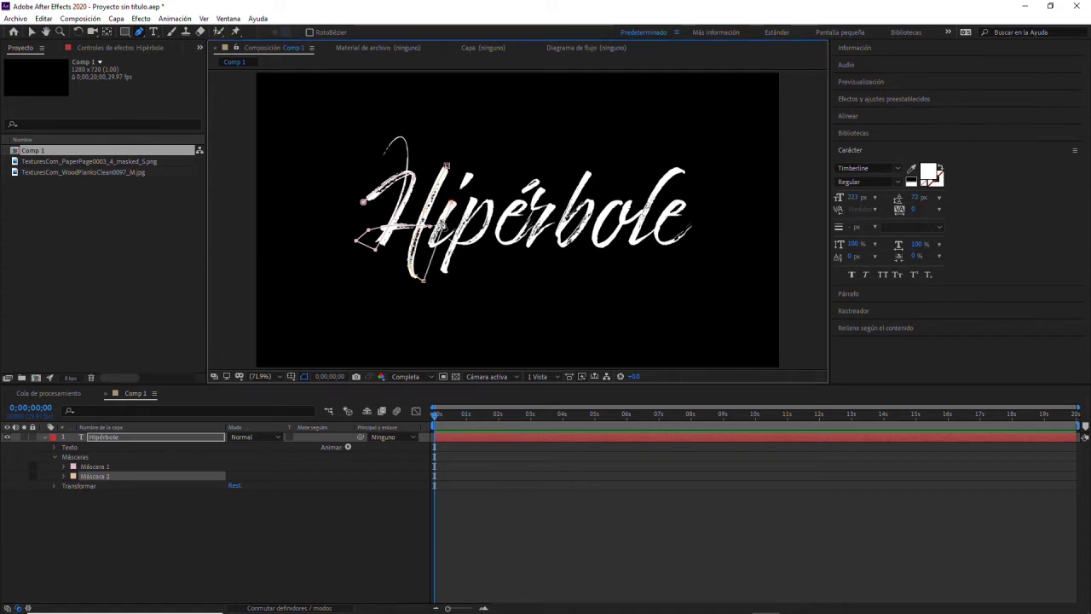
pyautogui.doubleClick(422, 283)
pyautogui.press('Return')
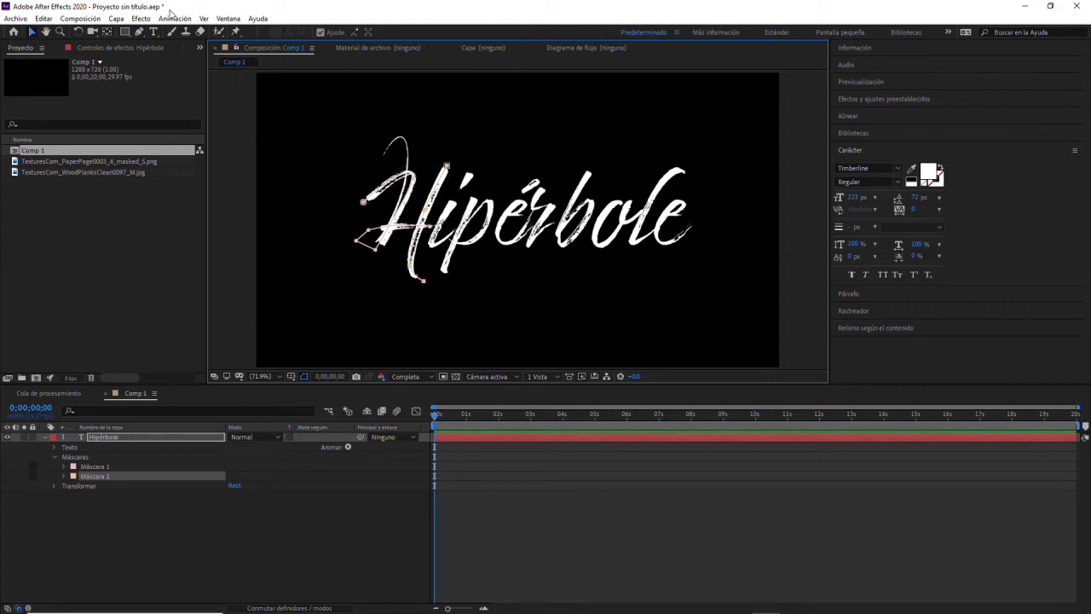
pyautogui.click(139, 31)
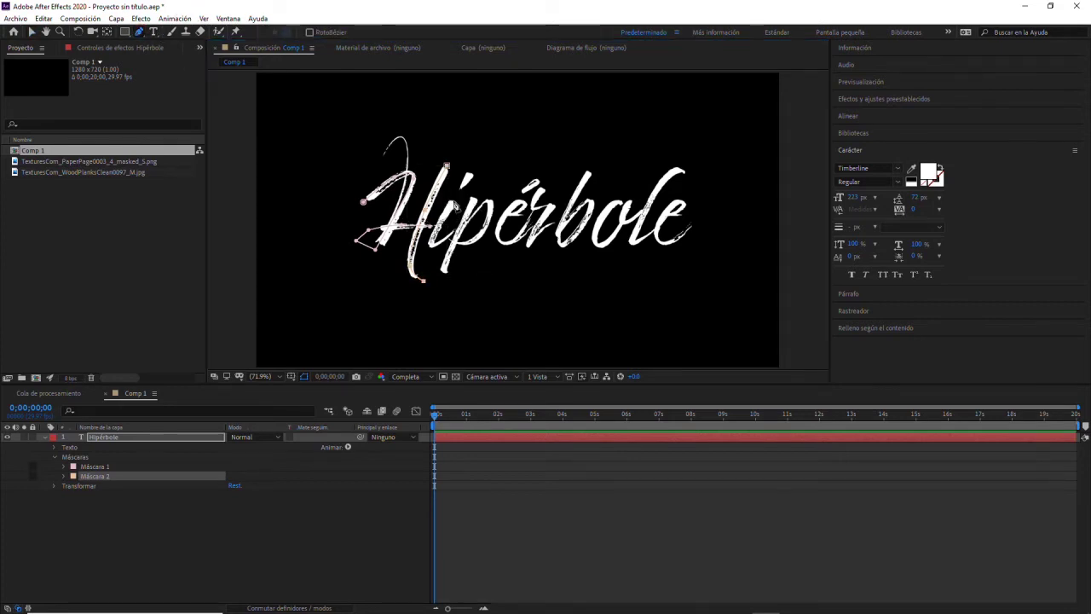
pyautogui.click(452, 205)
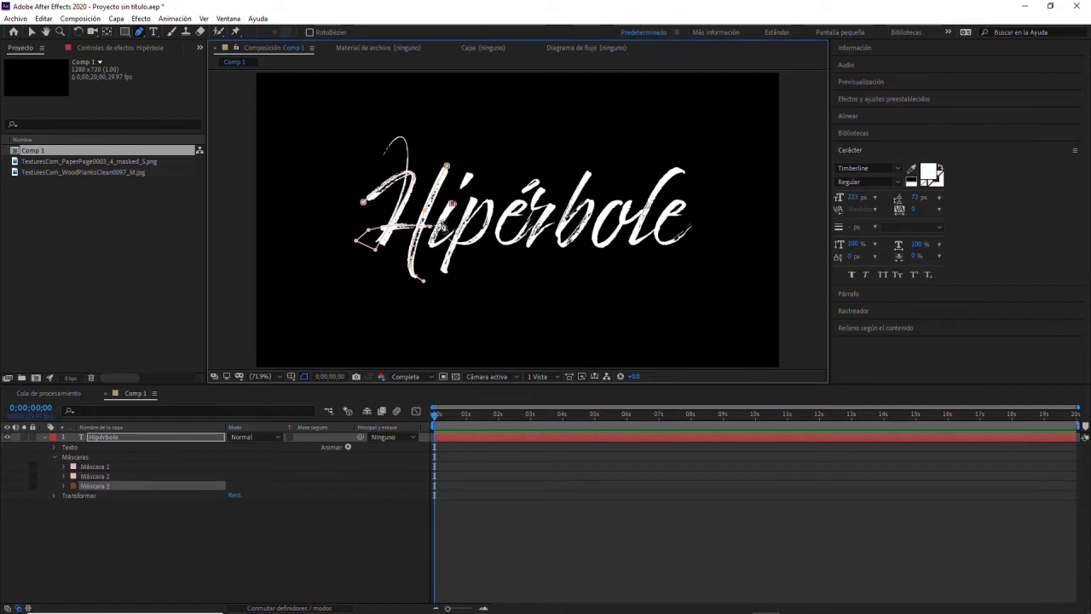
# Add Máscara 3 vertices over the i, p, é and r, reaching past the r
pyautogui.click(432, 244)
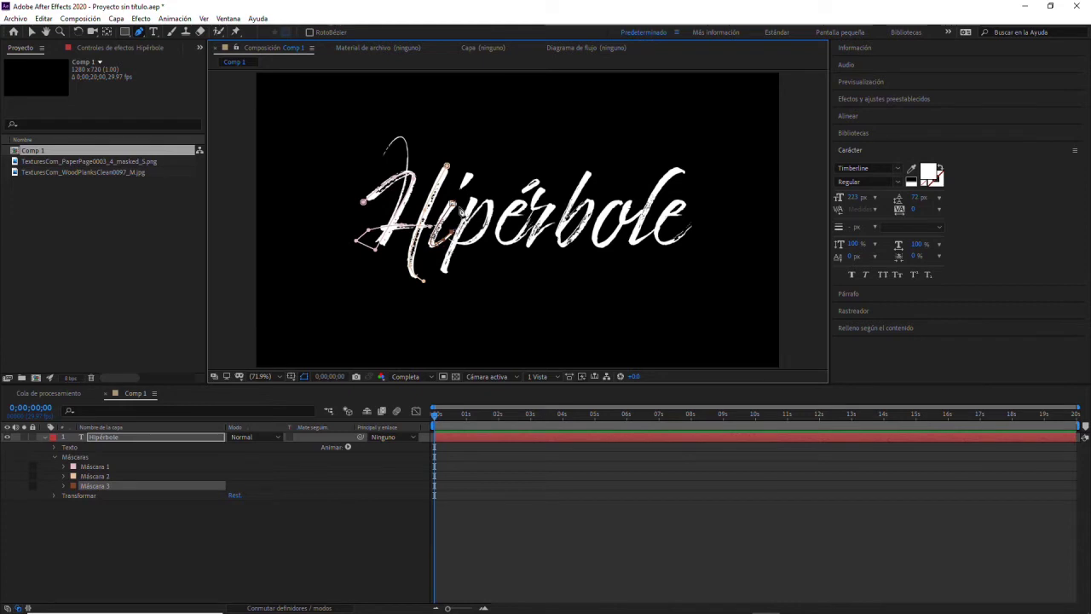
pyautogui.click(475, 187)
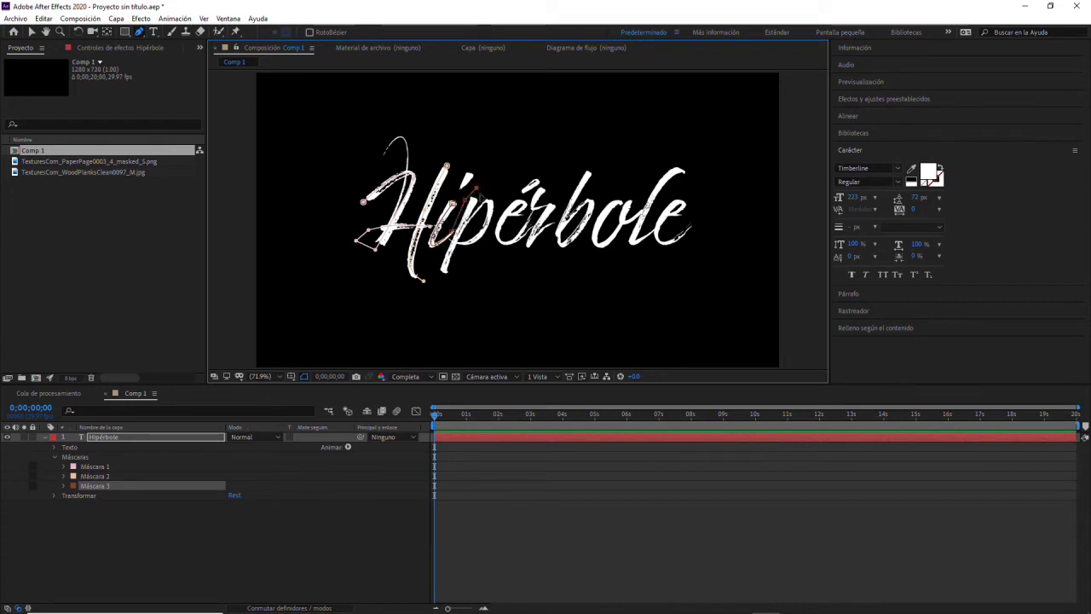
pyautogui.click(440, 276)
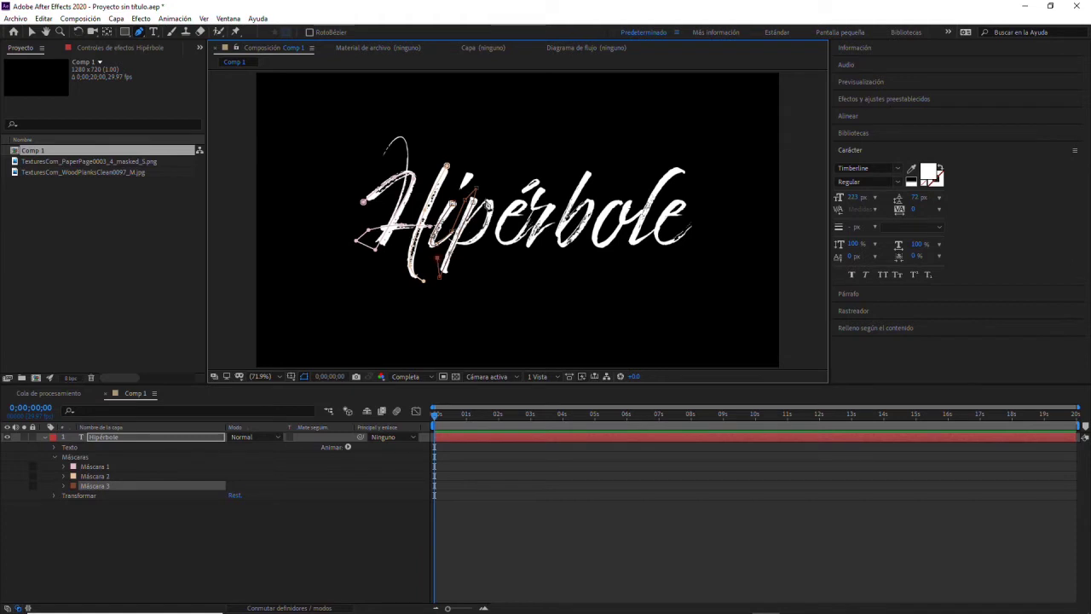
pyautogui.click(491, 202)
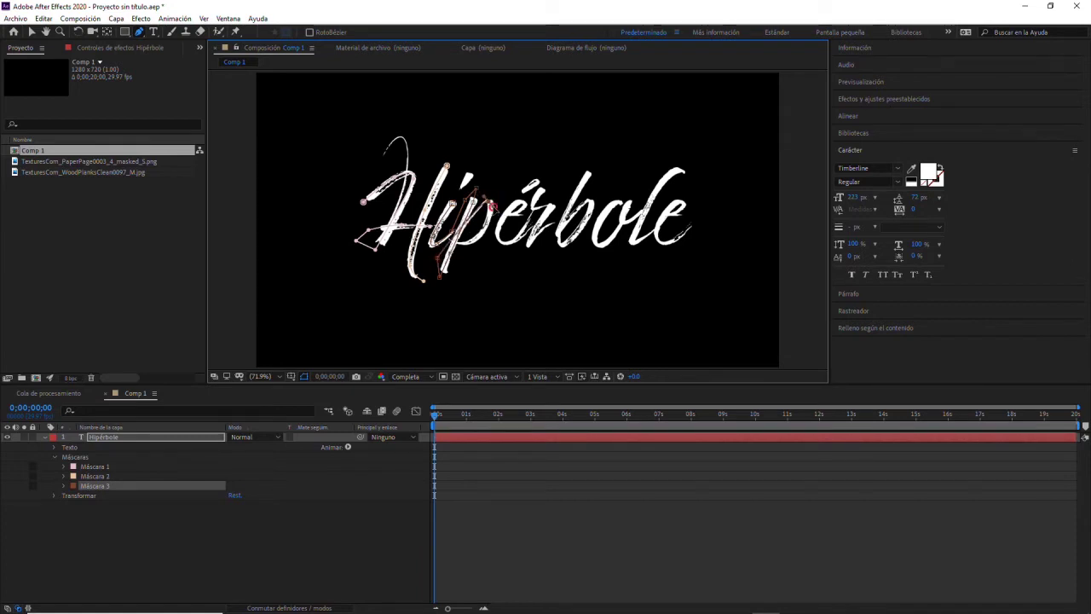
pyautogui.click(468, 247)
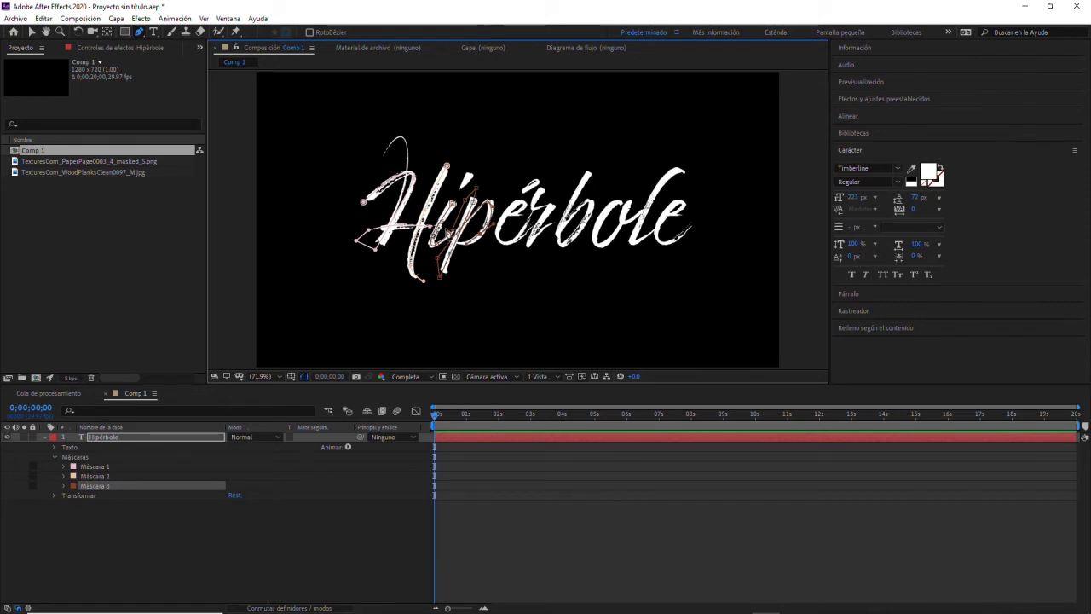
pyautogui.click(461, 240)
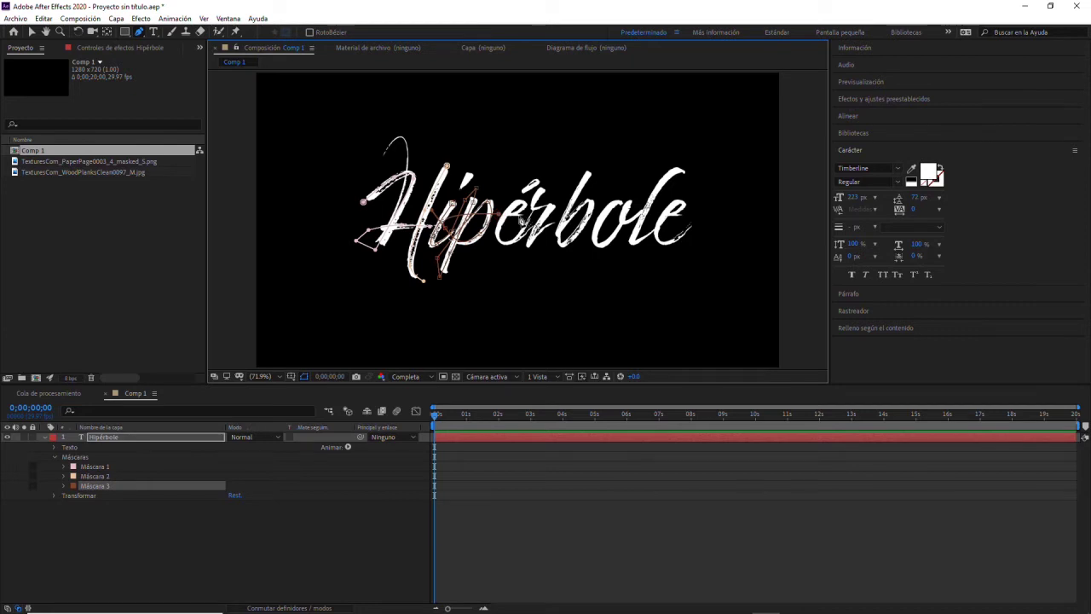
pyautogui.click(515, 202)
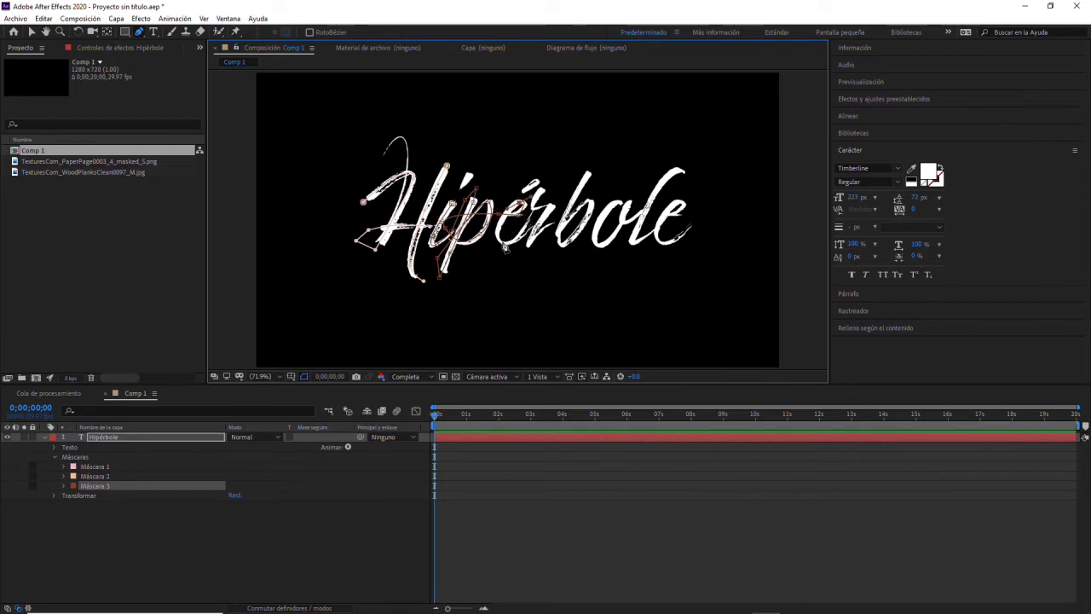
pyautogui.click(509, 245)
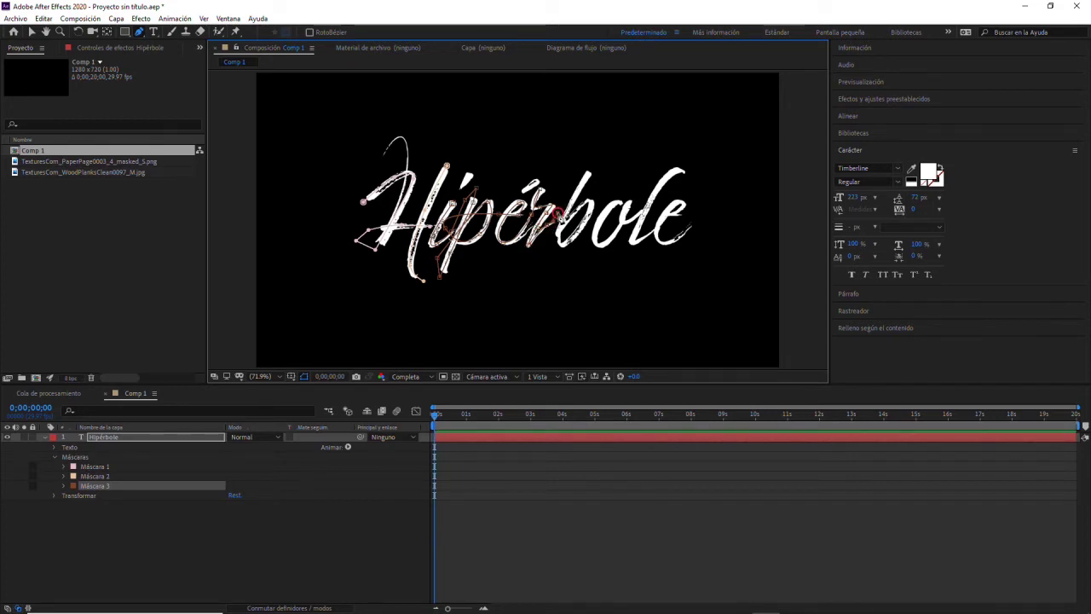
pyautogui.click(580, 165)
# Continue Máscara 3 over the b, o, l and e, curving up to the top right
pyautogui.click(590, 161)
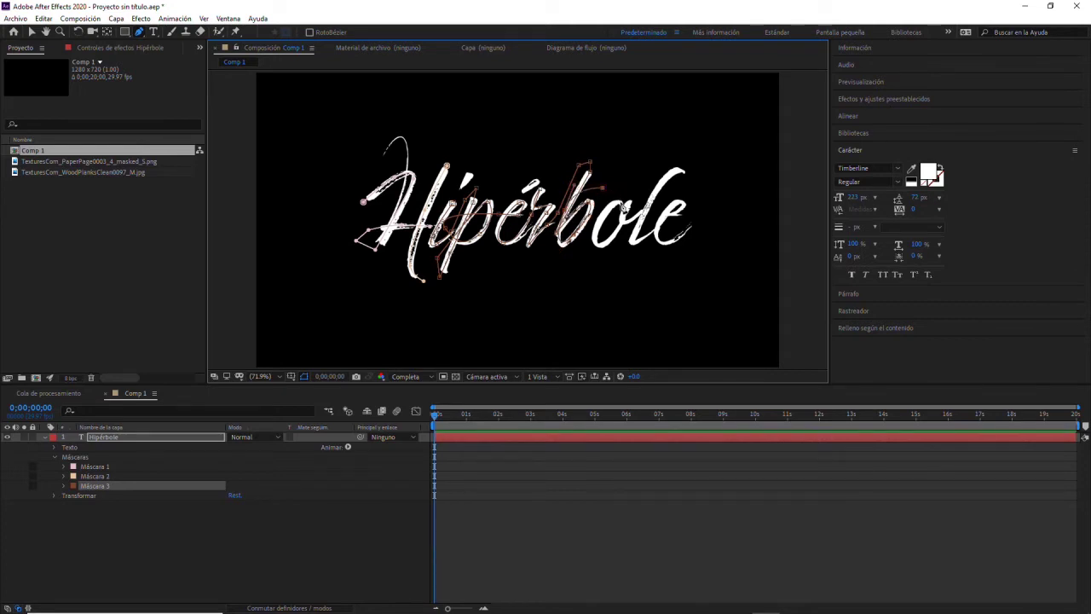
pyautogui.click(611, 219)
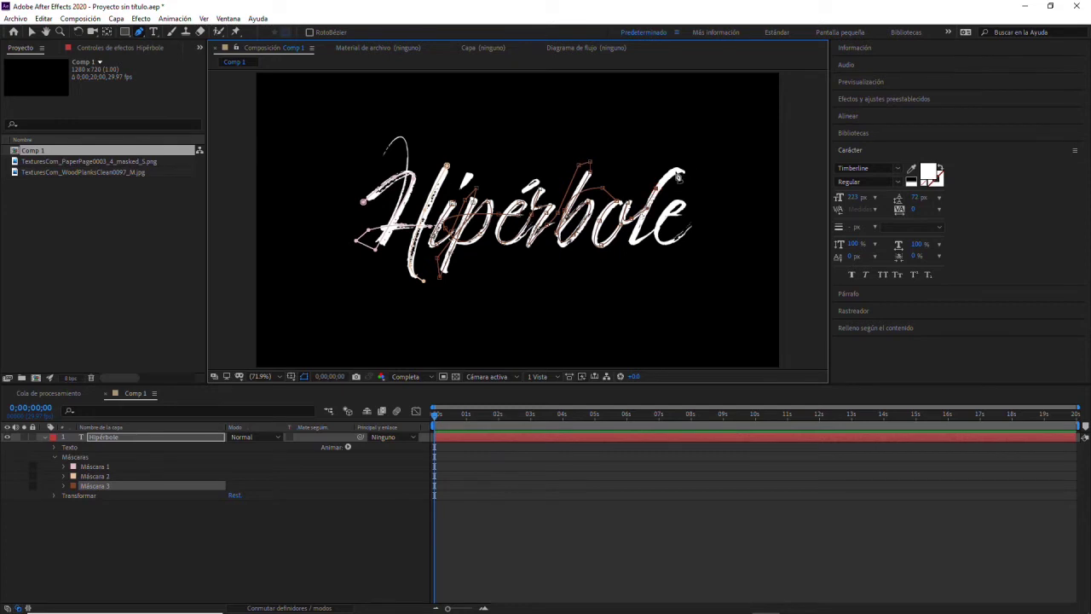
pyautogui.moveTo(689, 162); pyautogui.dragTo(697, 171)
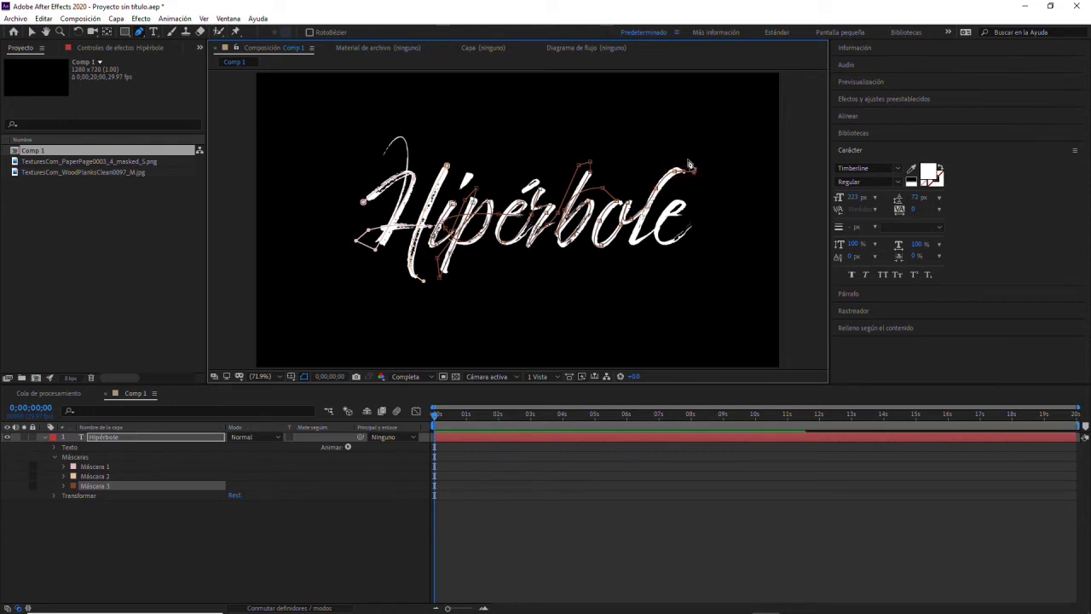
pyautogui.moveTo(628, 249); pyautogui.dragTo(626, 252)
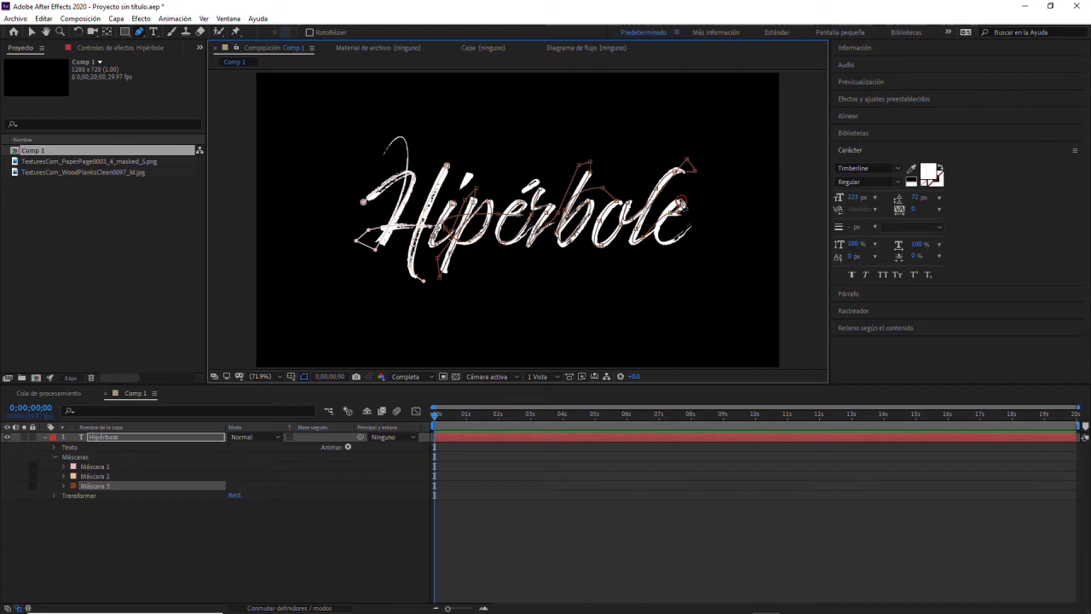
pyautogui.click(676, 195)
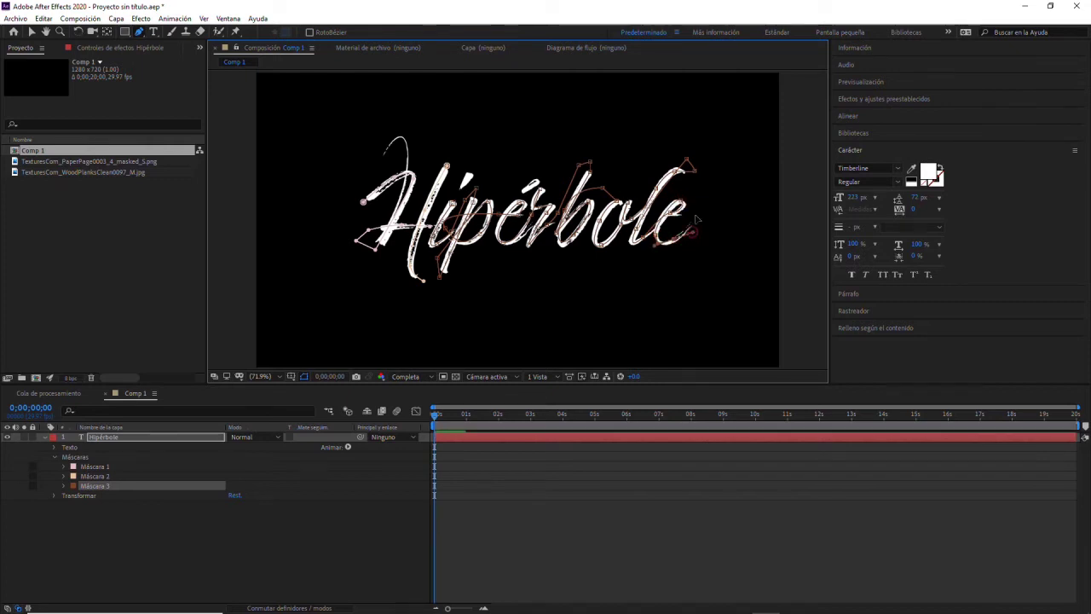
pyautogui.click(719, 117)
pyautogui.moveTo(721, 120); pyautogui.dragTo(667, 94)
# Loop Máscara 3 back above the word to the top of the H
pyautogui.click(557, 149)
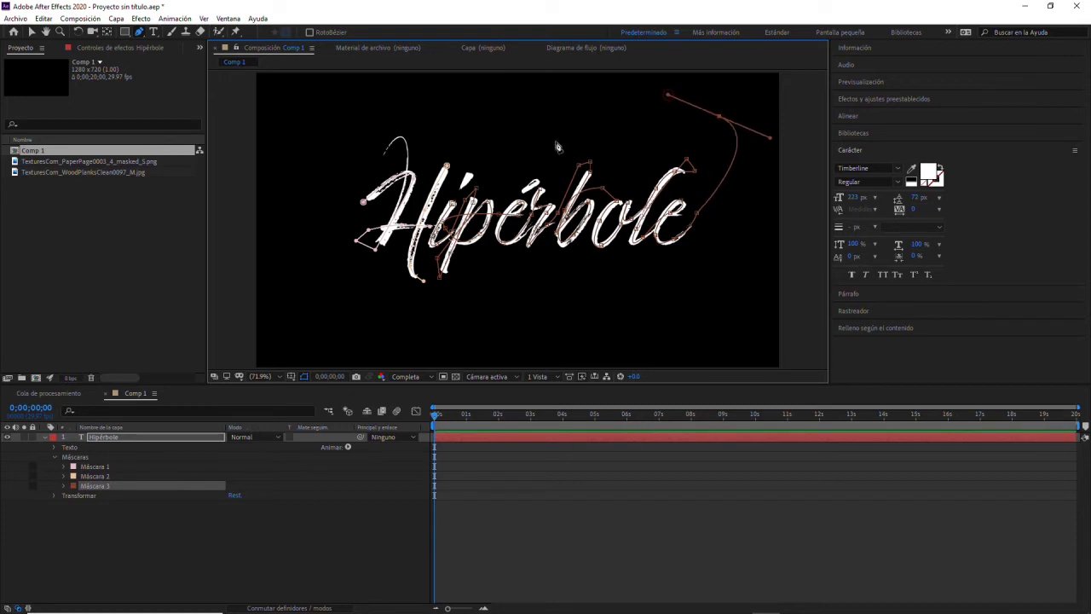
pyautogui.click(468, 170)
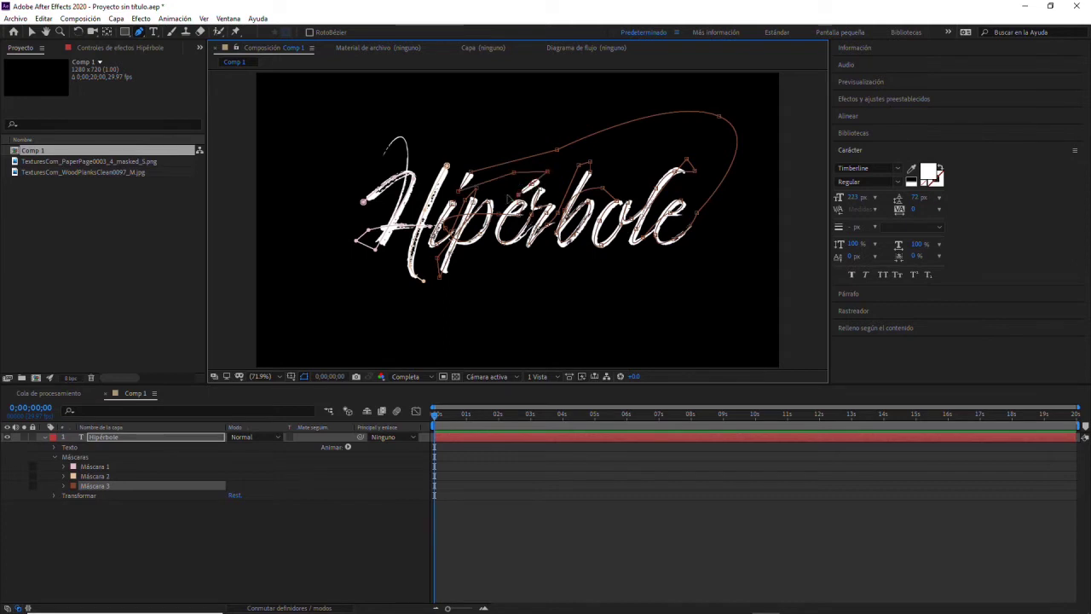
pyautogui.click(460, 137)
pyautogui.click(356, 171)
pyautogui.hotkey('ctrl', 'z')
pyautogui.click(370, 111)
pyautogui.click(344, 165)
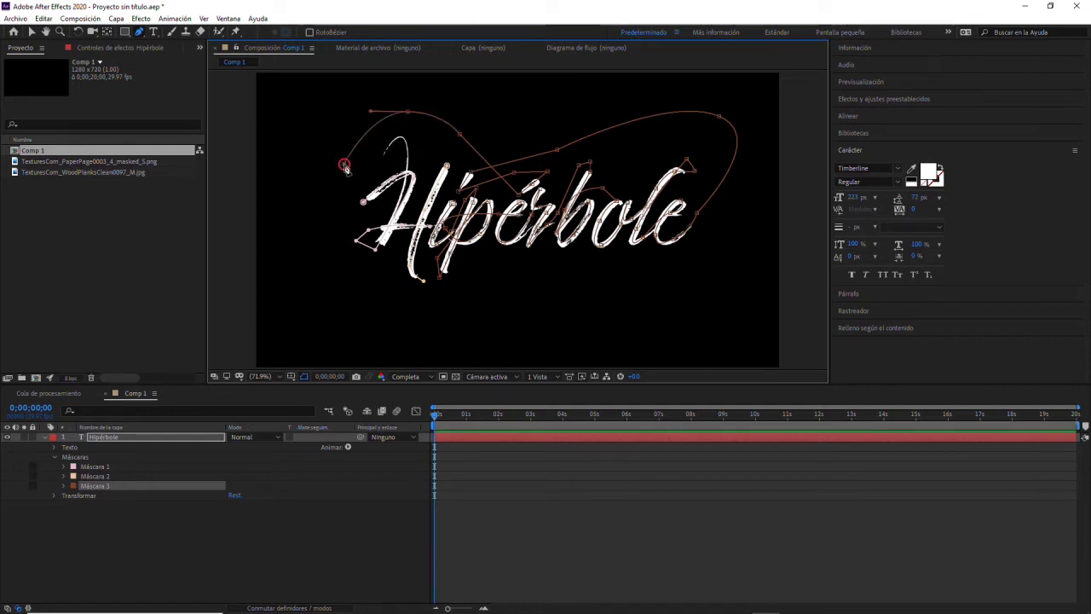
pyautogui.click(385, 157)
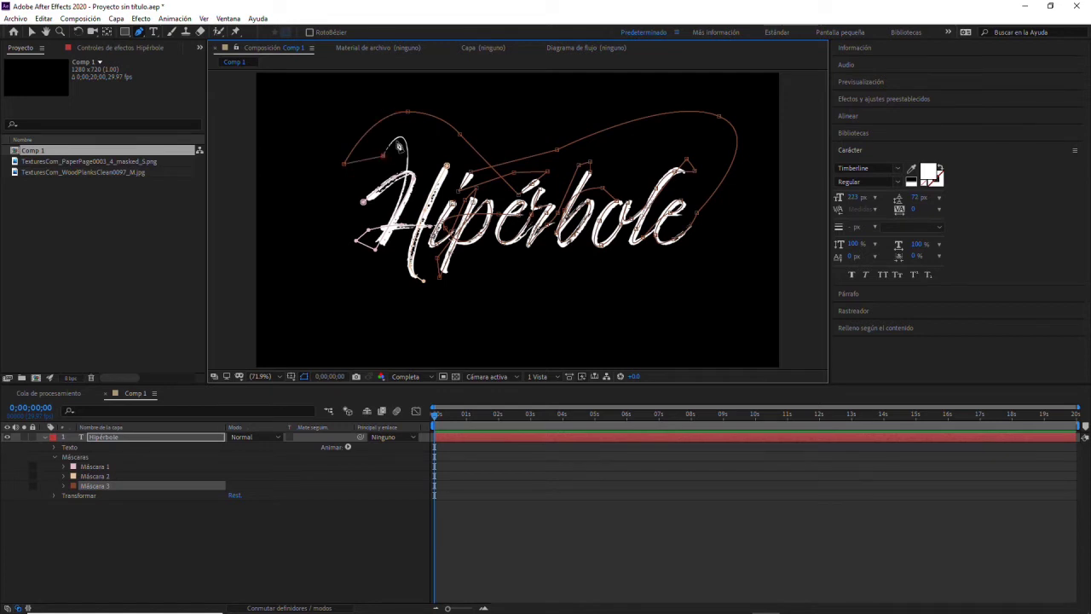
pyautogui.click(394, 132)
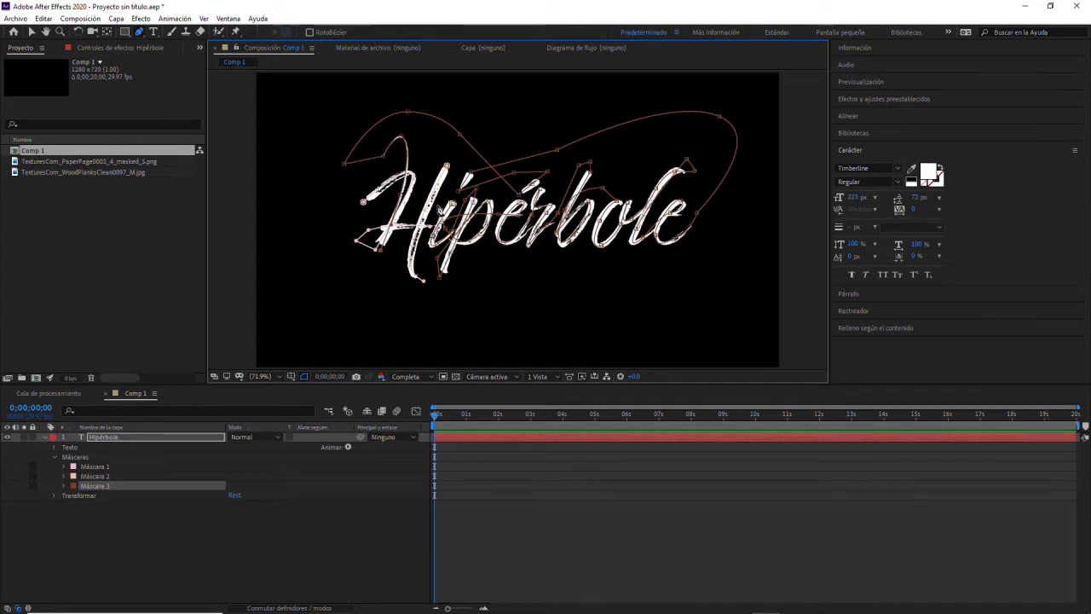
pyautogui.scroll(1, 355, 215)
pyautogui.scroll(2, 634, 207)
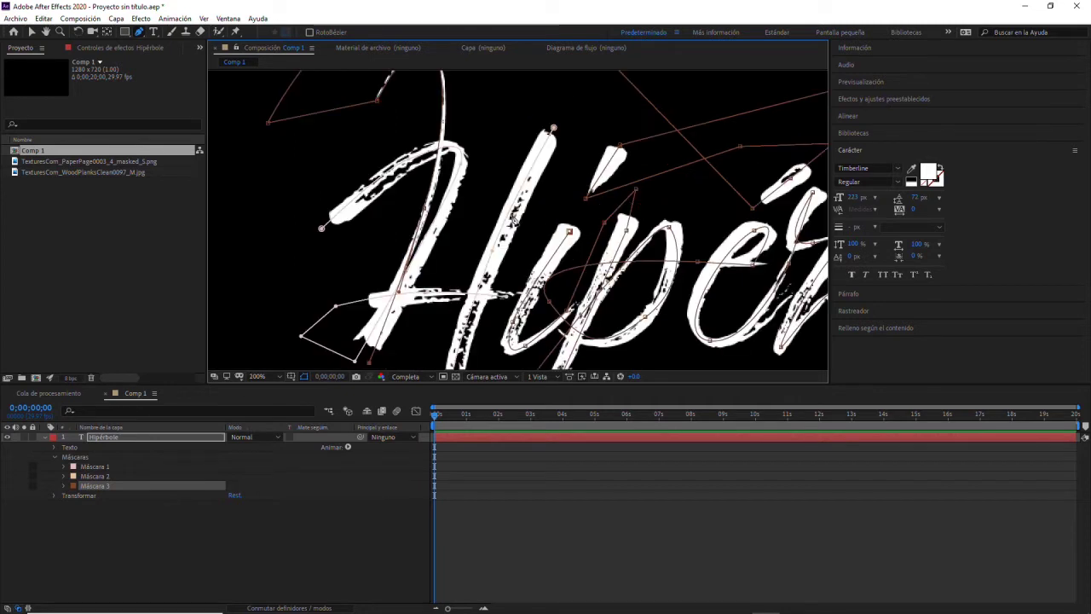
pyautogui.scroll(-1, 487, 205)
pyautogui.click(30, 31)
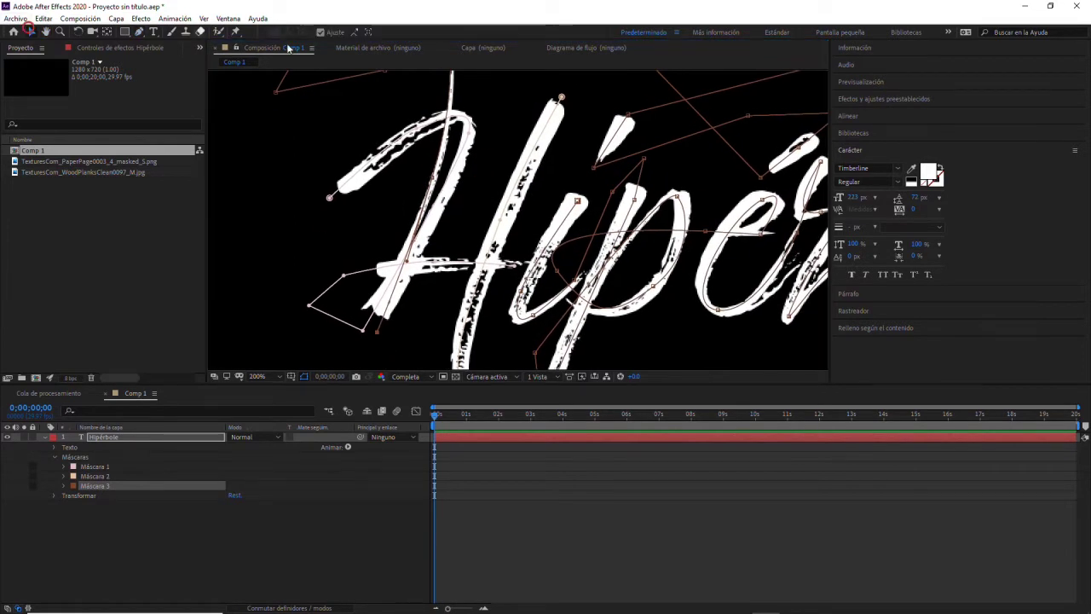
pyautogui.click(468, 133)
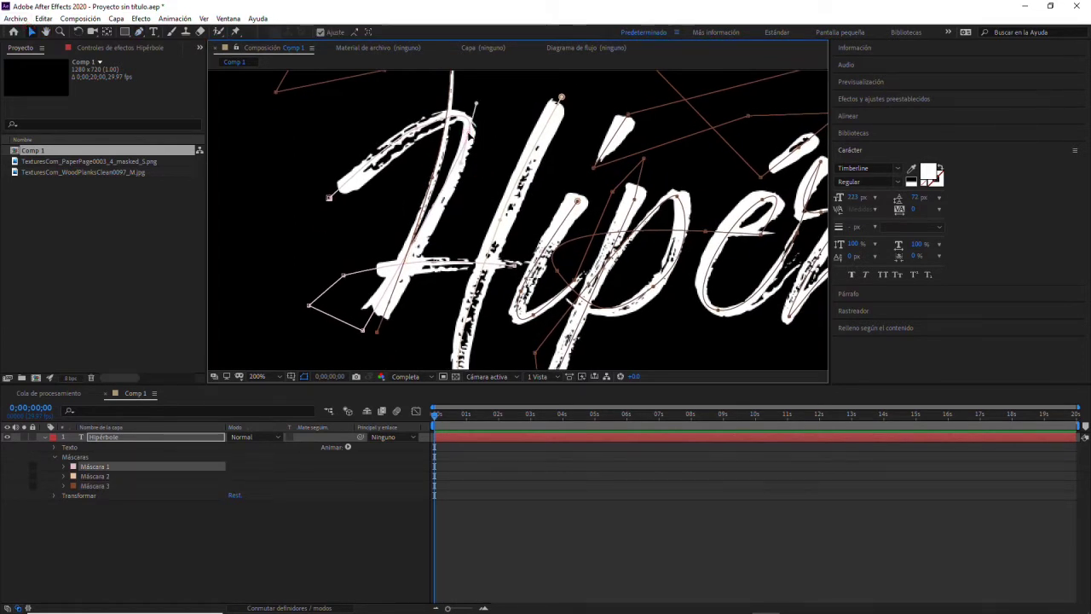
pyautogui.moveTo(466, 168); pyautogui.dragTo(466, 179)
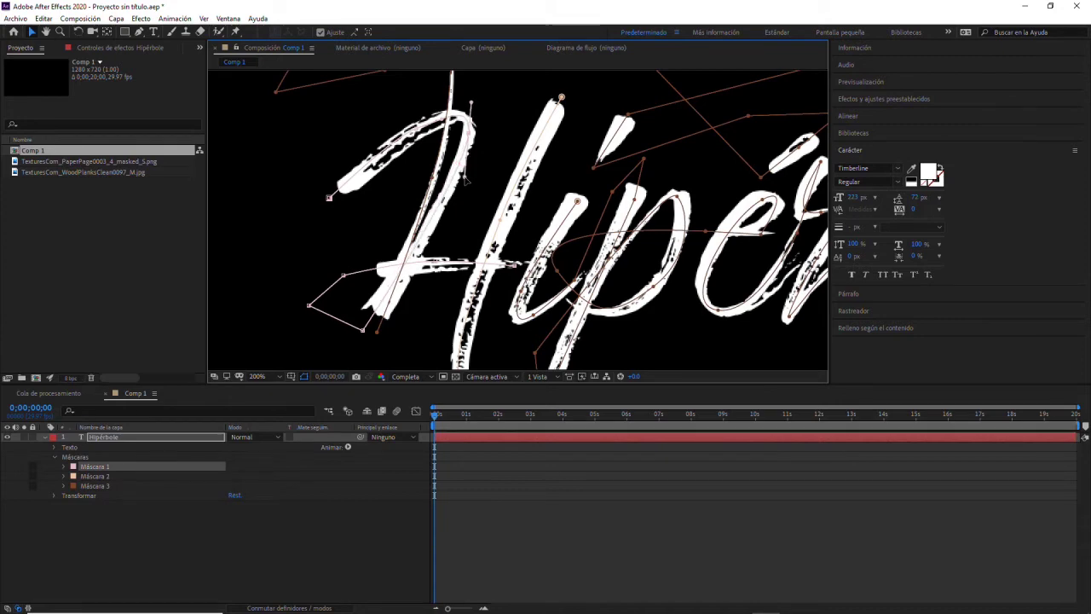
pyautogui.moveTo(550, 194)
pyautogui.mouseDown()
pyautogui.moveTo(512, 82)
pyautogui.moveTo(412, 158)
pyautogui.moveTo(407, 146)
pyautogui.mouseUp()
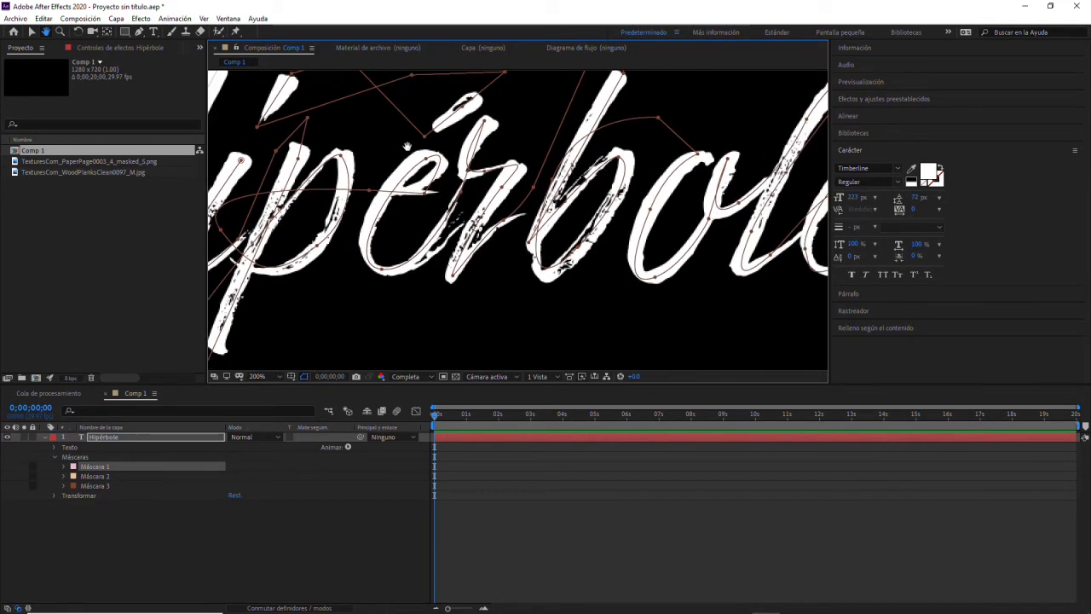
pyautogui.press('v')
pyautogui.click(424, 160)
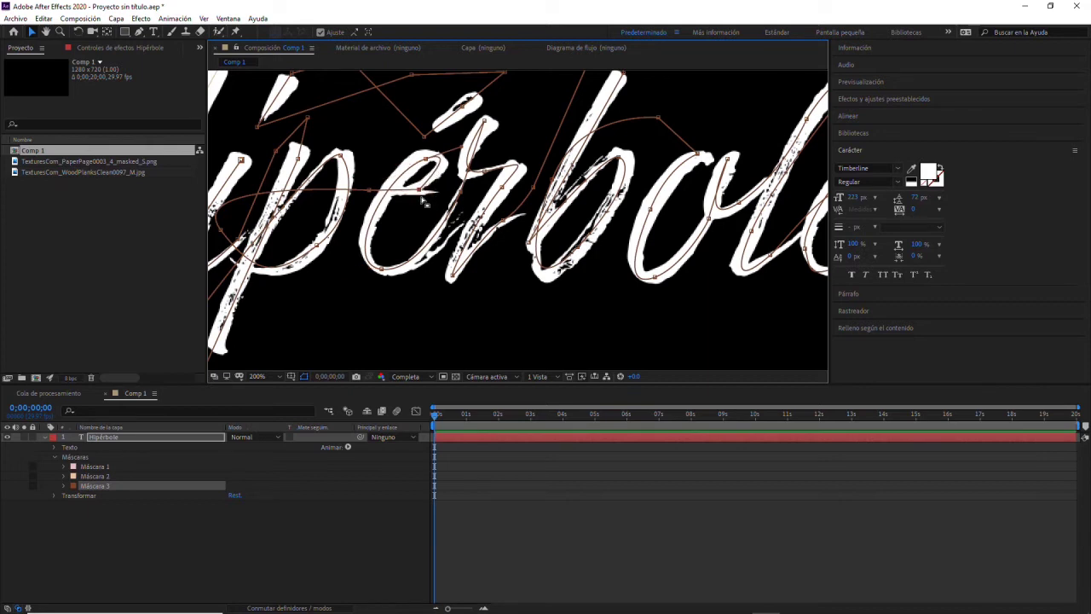
pyautogui.moveTo(817, 260)
pyautogui.mouseDown()
pyautogui.moveTo(537, 279)
pyautogui.moveTo(734, 255)
pyautogui.mouseUp()
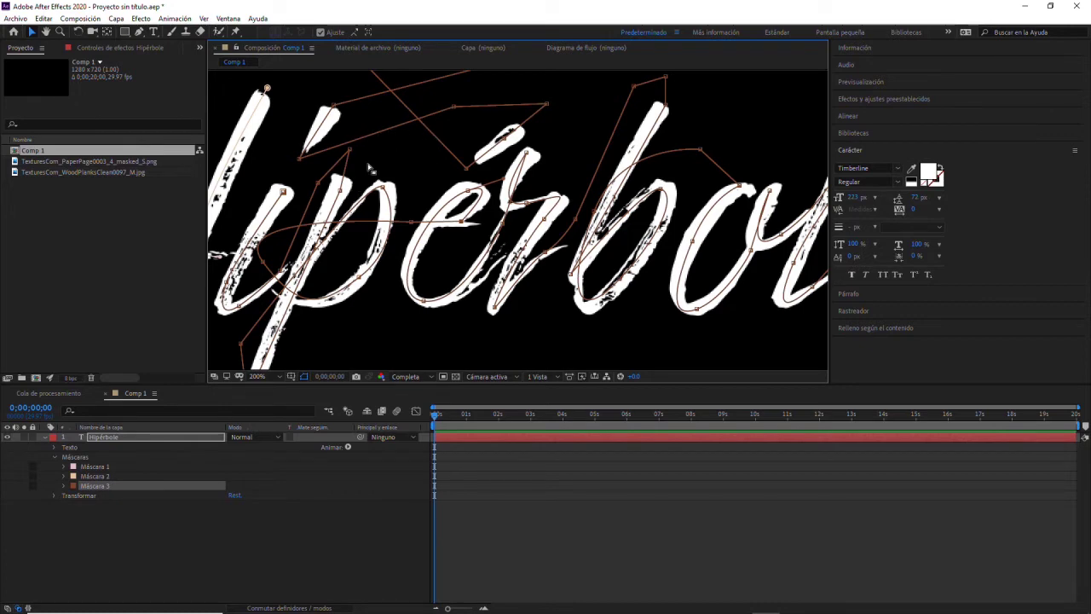
pyautogui.moveTo(357, 174); pyautogui.dragTo(482, 173)
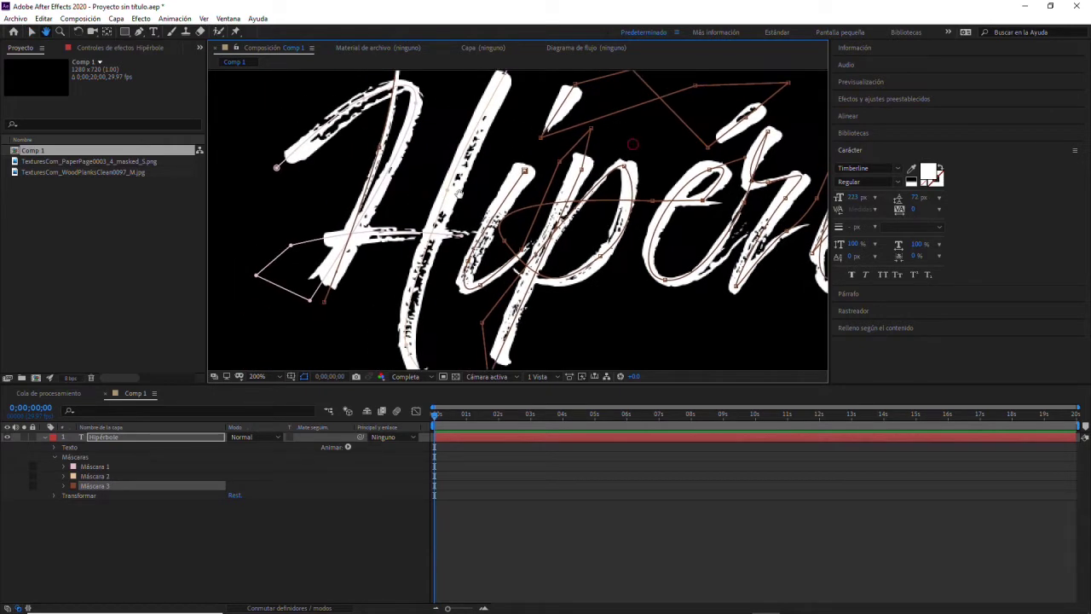
pyautogui.press('v')
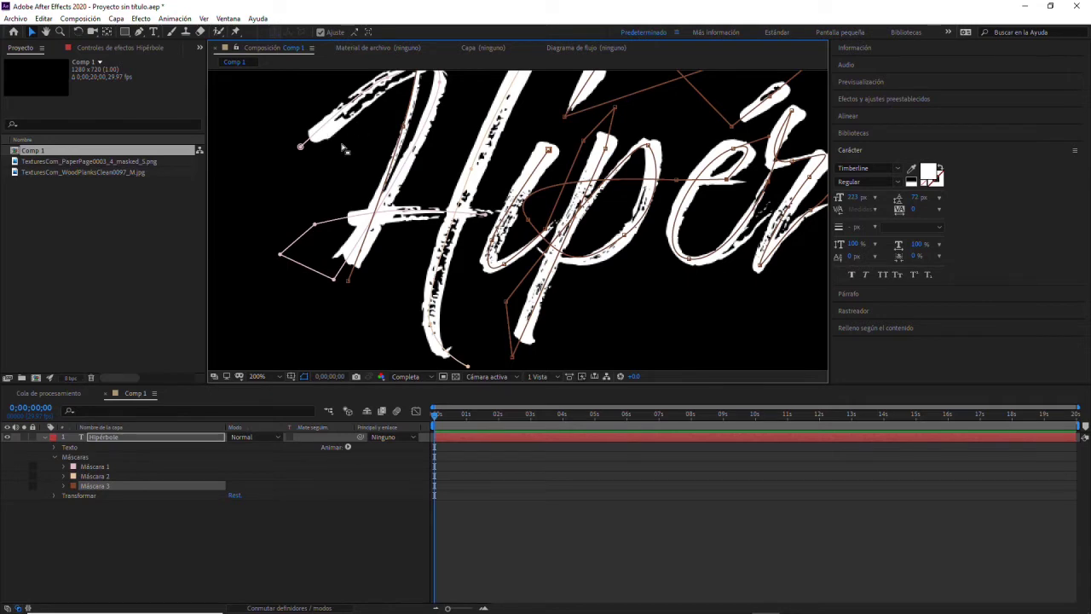
pyautogui.moveTo(452, 151)
pyautogui.mouseDown()
pyautogui.moveTo(393, 230)
pyautogui.moveTo(401, 209)
pyautogui.mouseUp()
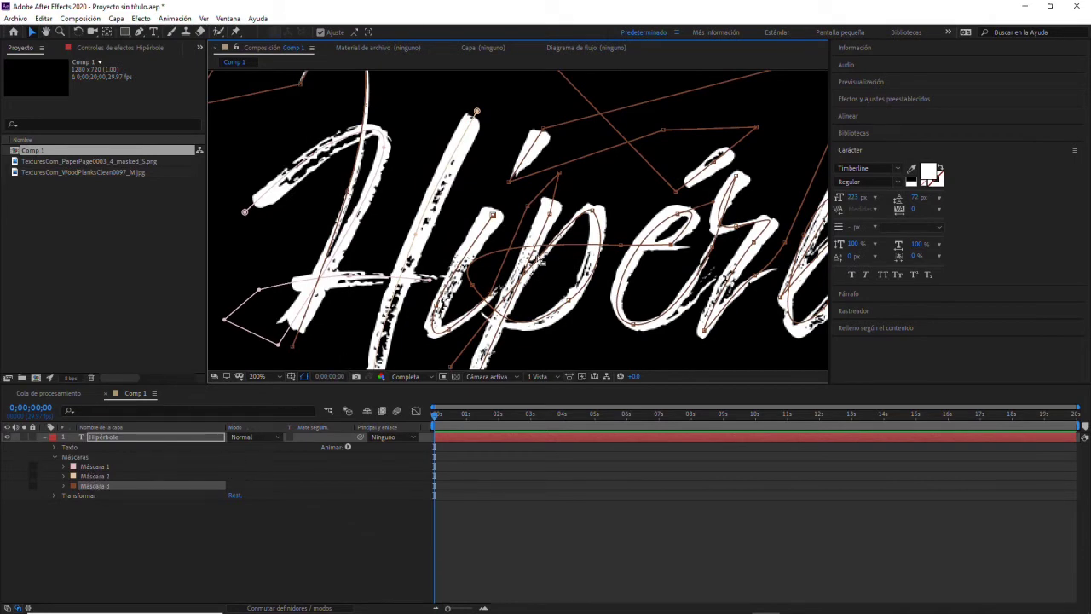
pyautogui.scroll(-4, 541, 254)
pyautogui.click(255, 376)
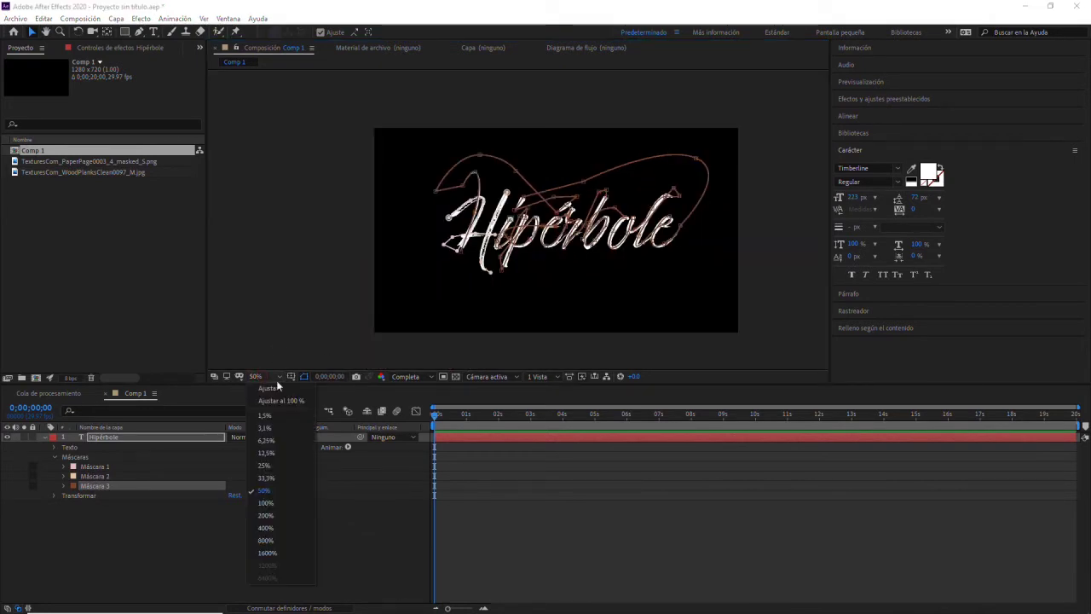
# Apply Efecto > Generar > Trazo to the Hipérbole layer
pyautogui.click(273, 393)
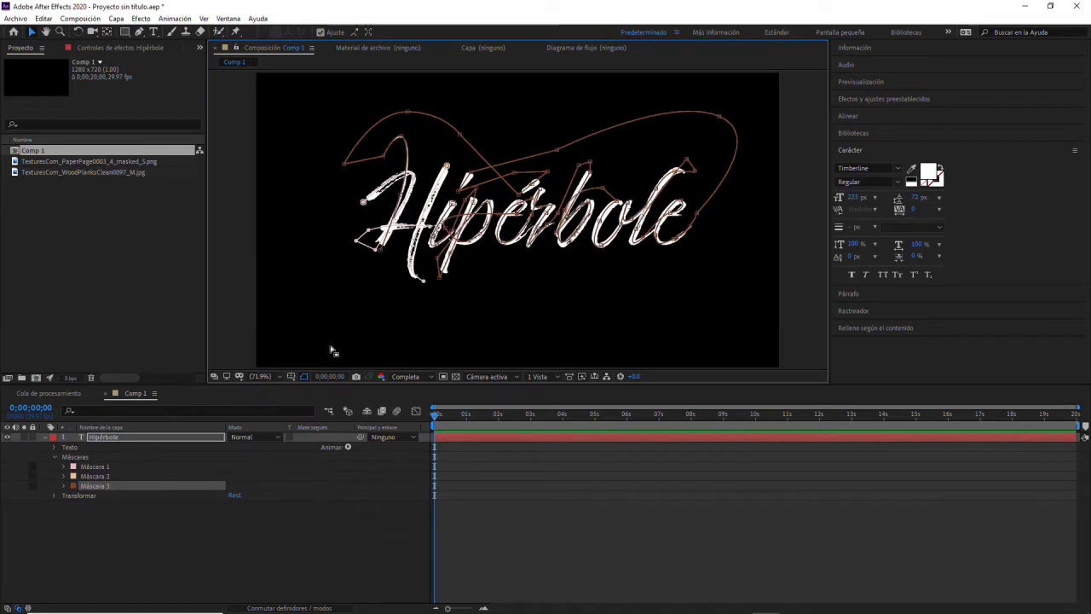
pyautogui.click(107, 548)
pyautogui.click(109, 439)
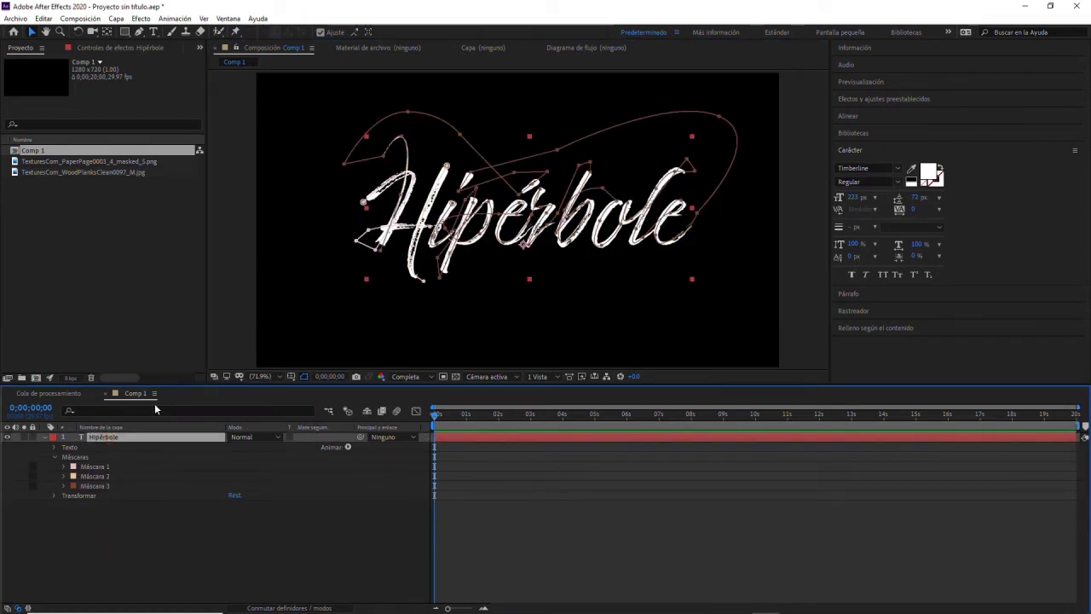
pyautogui.click(139, 21)
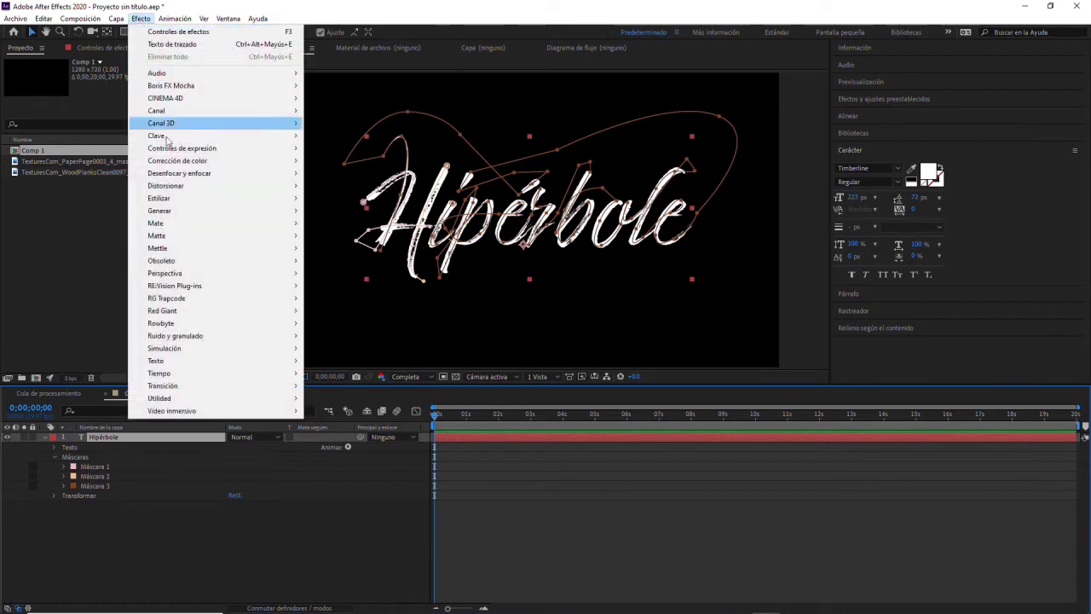
pyautogui.moveTo(185, 210)
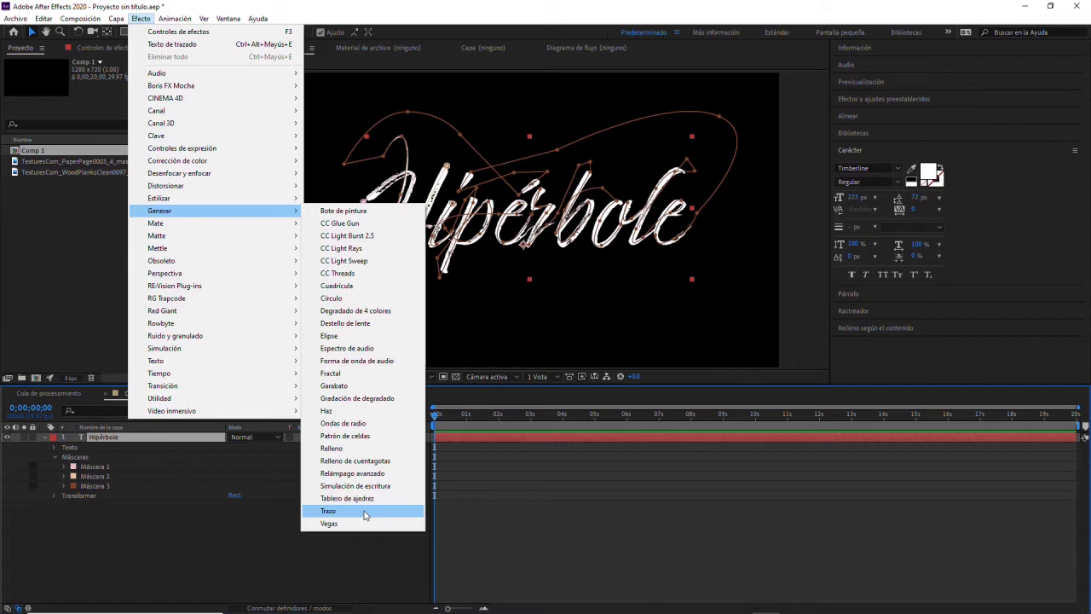
pyautogui.click(365, 512)
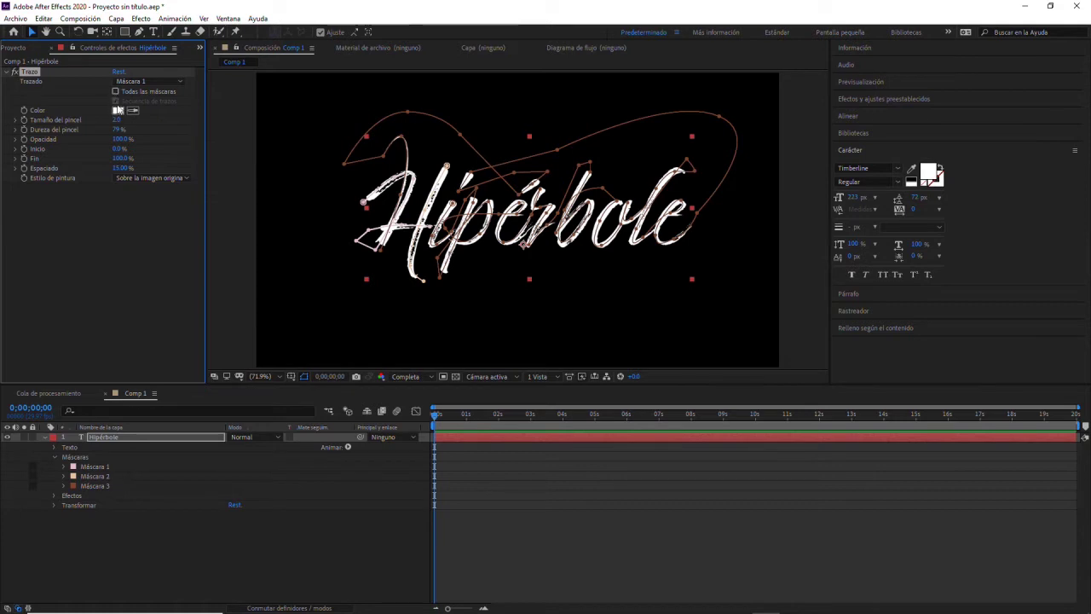
# Set the Trazo stroke colour to pure red (FF0000)
pyautogui.click(53, 496)
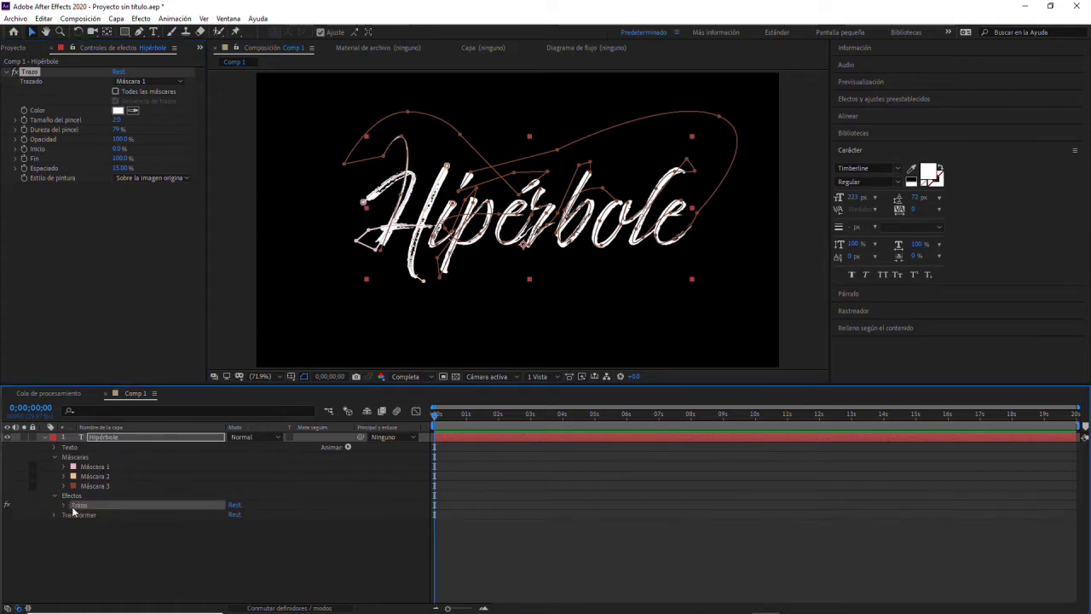
pyautogui.click(64, 505)
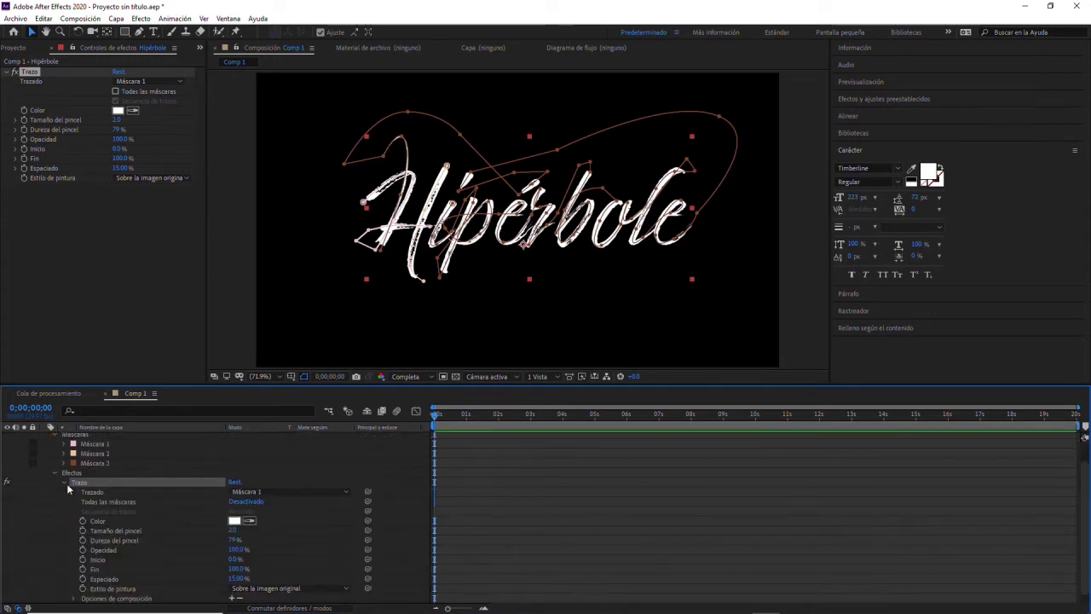
pyautogui.click(63, 483)
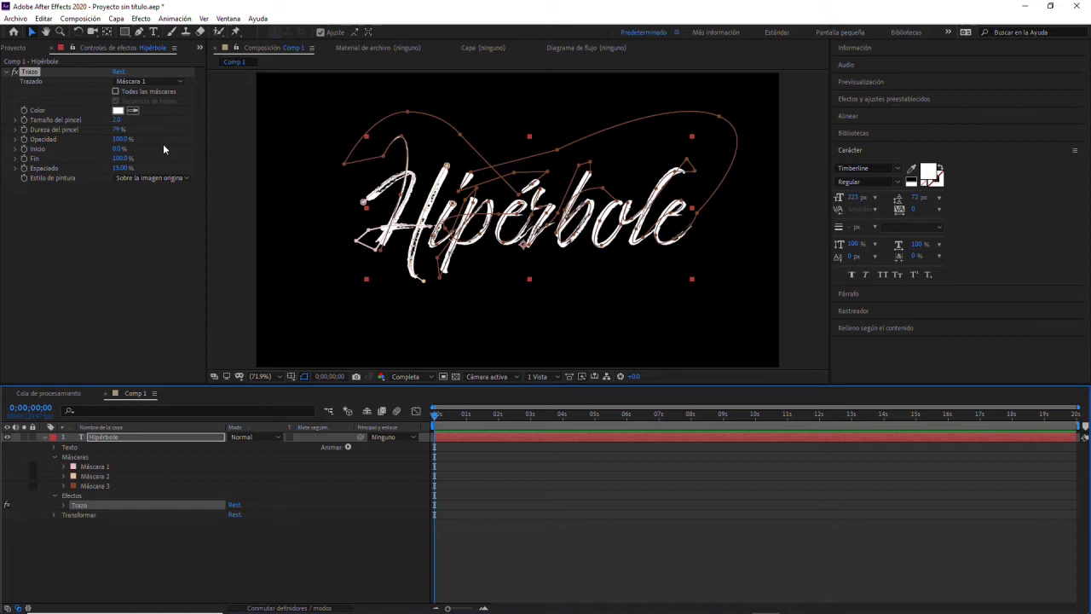
pyautogui.click(133, 111)
pyautogui.click(117, 111)
pyautogui.moveTo(912, 196); pyautogui.dragTo(948, 183)
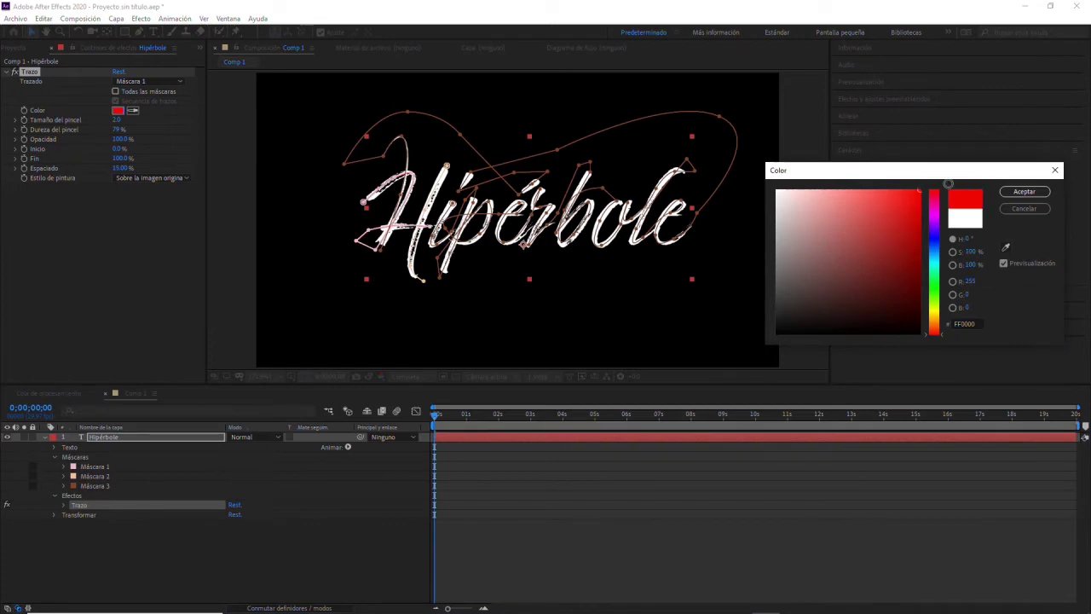
pyautogui.click(1025, 192)
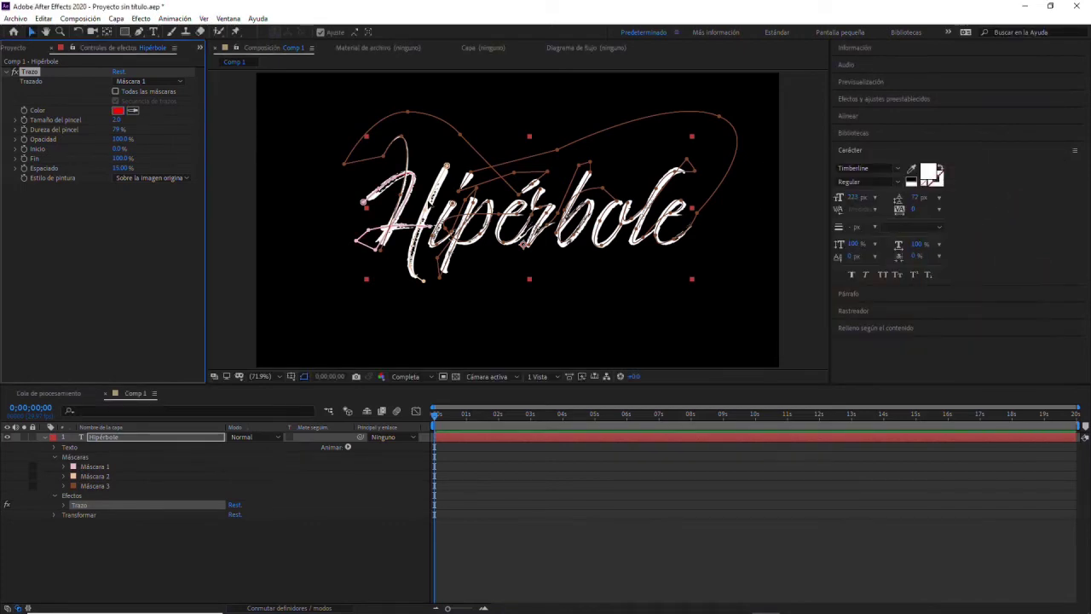
# Enable Todas las máscaras so the stroke runs along every mask in sequence
pyautogui.scroll(1, 430, 205)
pyautogui.scroll(2, 431, 205)
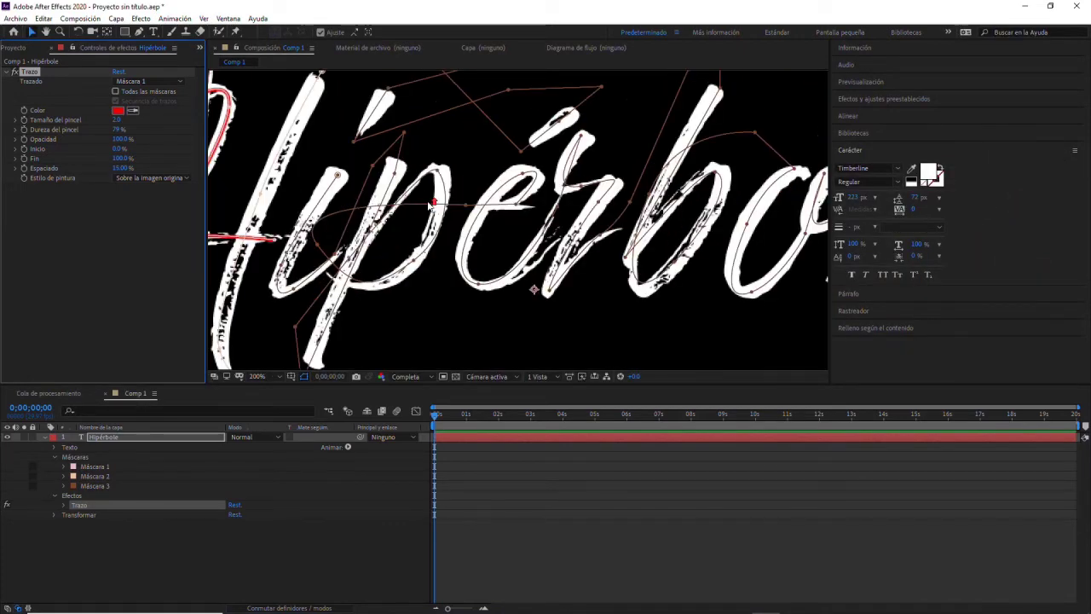
pyautogui.hscroll(-5, 341, 171)
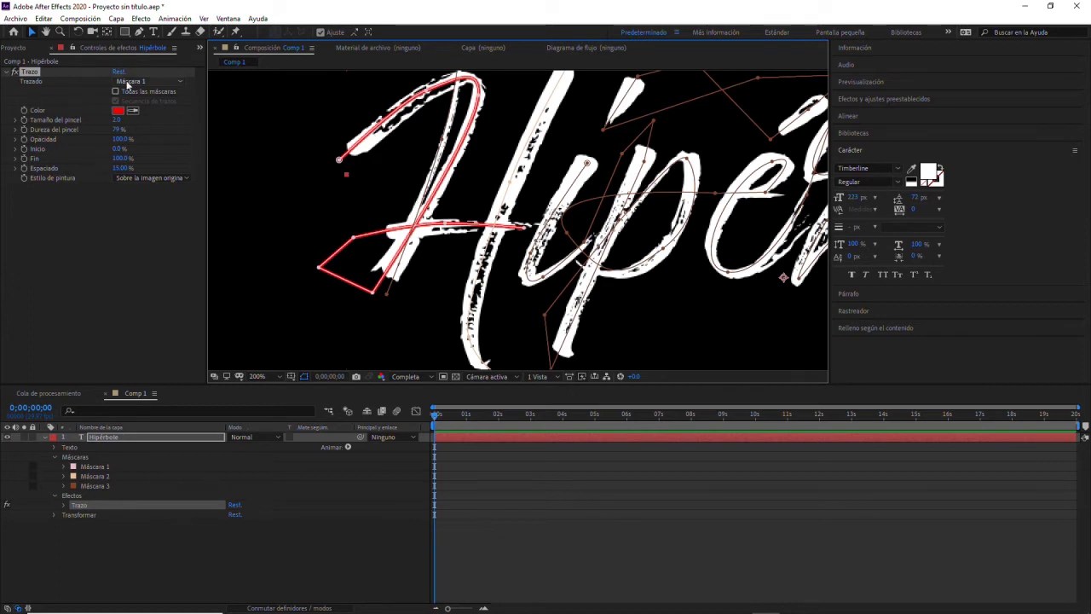
pyautogui.click(116, 92)
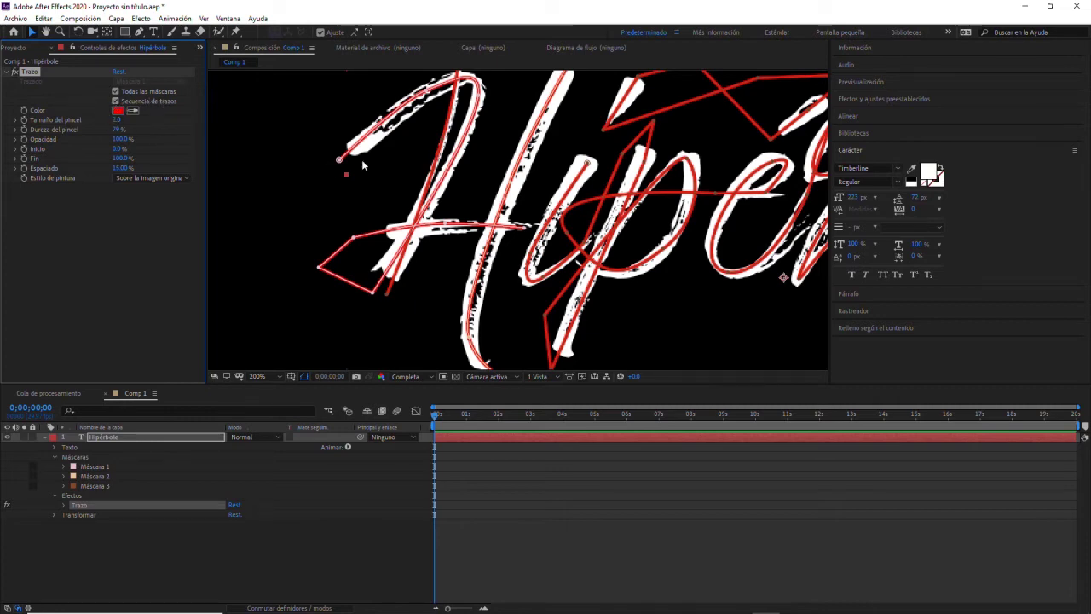
# Scrub Trazo's Tamaño del pincel up to 10.0 so thick red lines cover the lettering
pyautogui.scroll(-1, 622, 196)
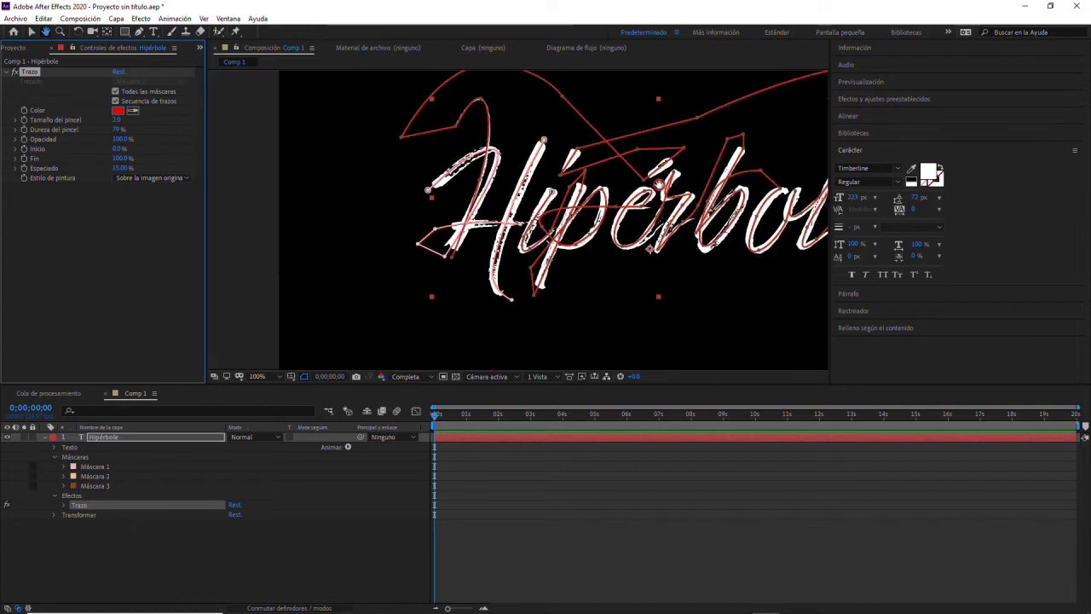
pyautogui.scroll(-1, 622, 196)
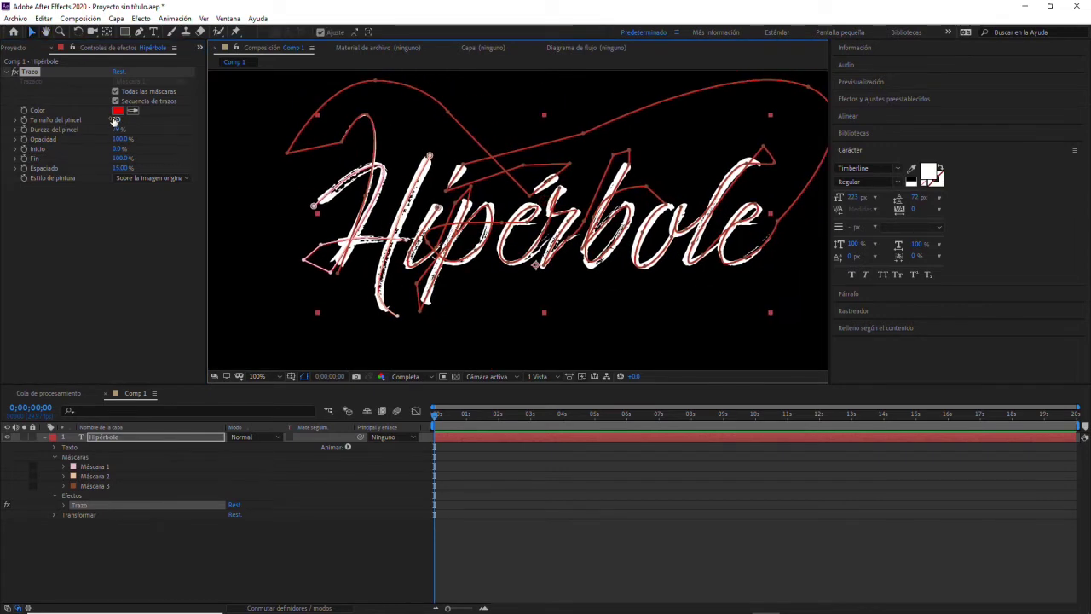
pyautogui.moveTo(116, 119)
pyautogui.mouseDown()
pyautogui.moveTo(162, 102)
pyautogui.moveTo(146, 107)
pyautogui.mouseUp()
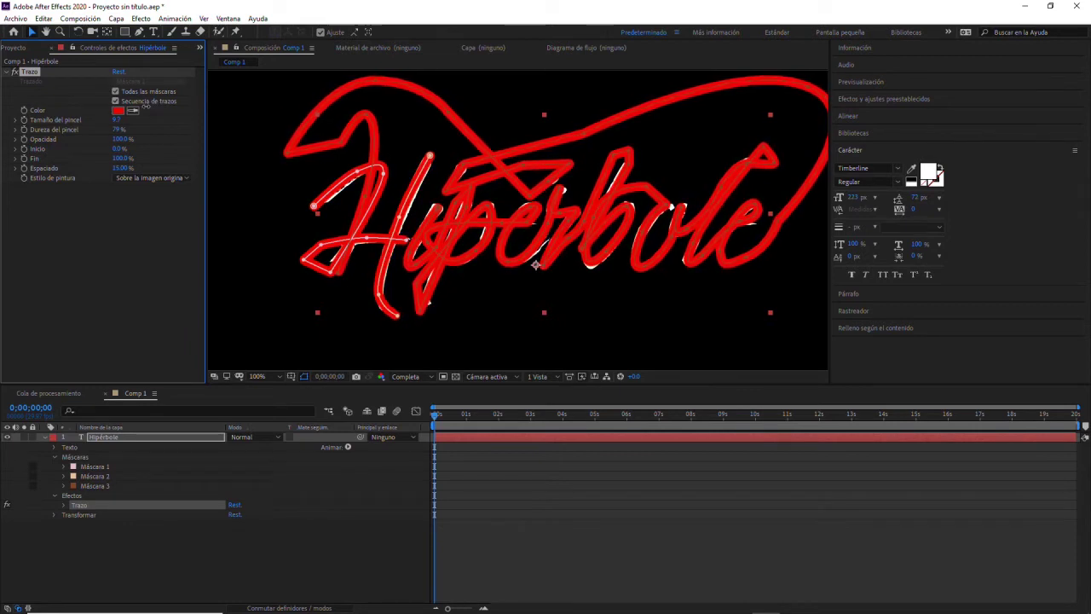
pyautogui.moveTo(148, 104); pyautogui.dragTo(151, 104)
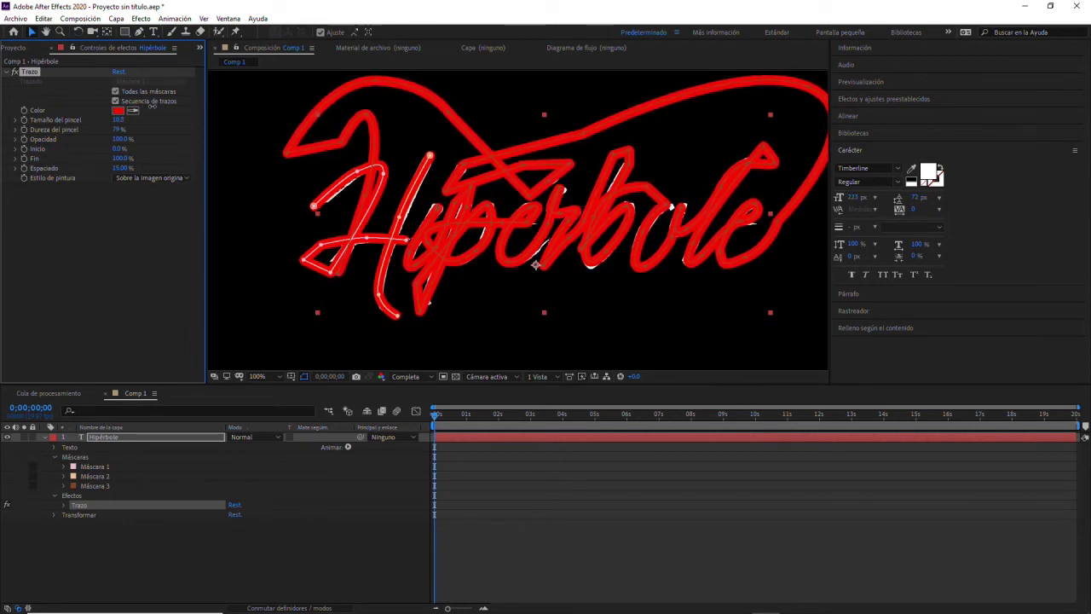
pyautogui.scroll(1, 316, 199)
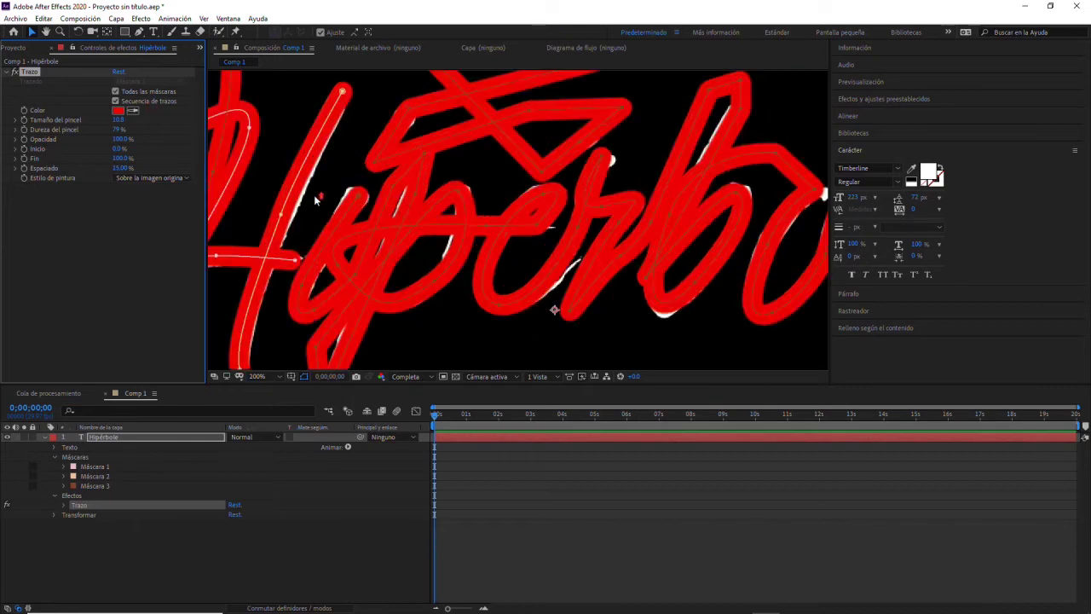
# Reshape Máscara 1's vertices and curves to follow the H
pyautogui.scroll(1, 328, 197)
pyautogui.click(380, 200)
pyautogui.moveTo(363, 205); pyautogui.dragTo(365, 203)
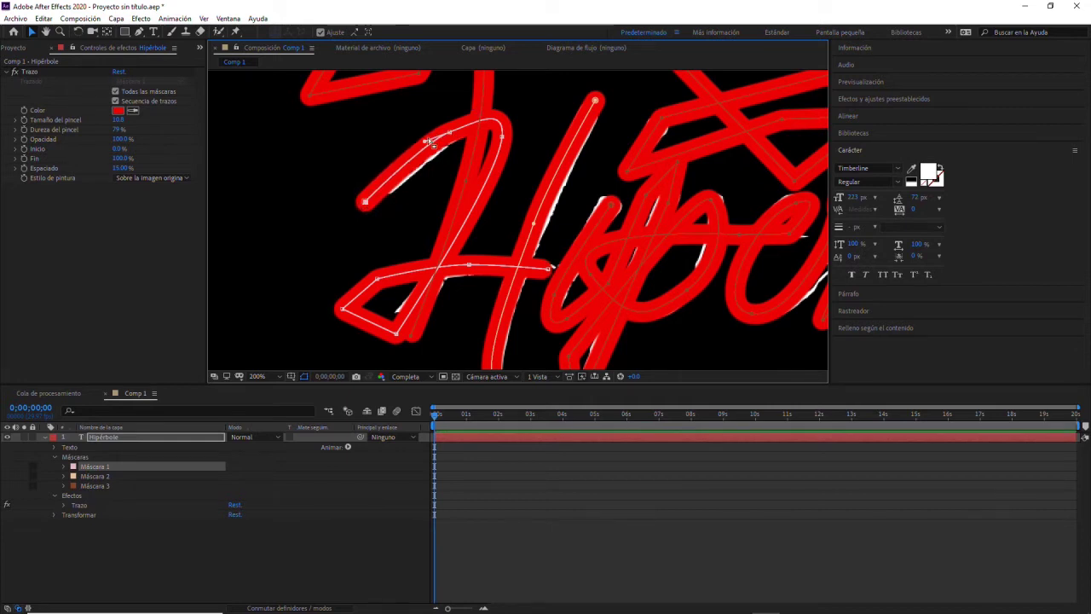
pyautogui.moveTo(429, 143); pyautogui.dragTo(454, 134)
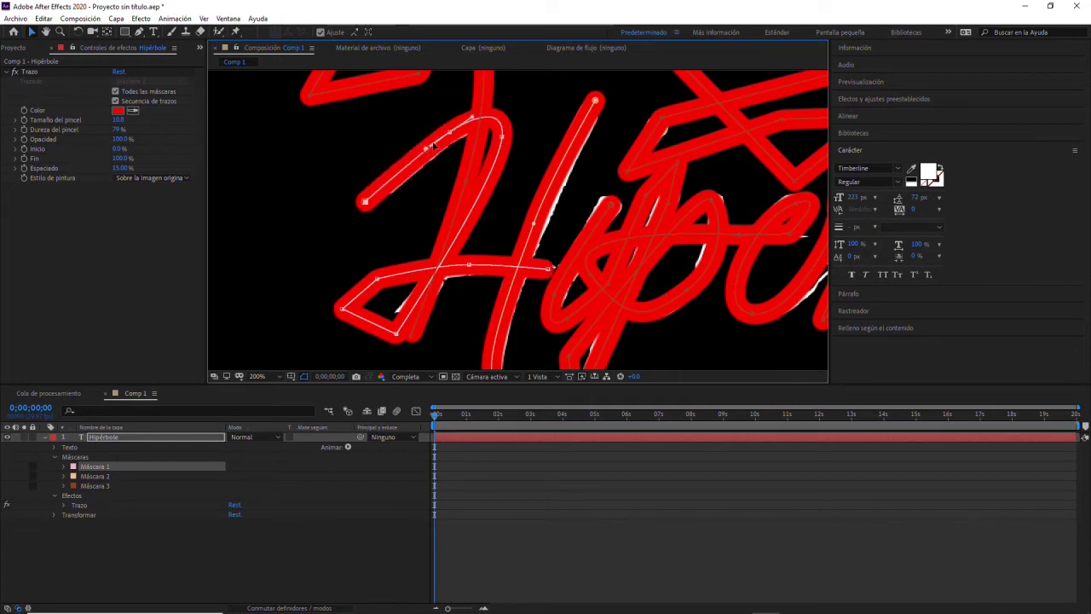
pyautogui.moveTo(454, 136); pyautogui.dragTo(455, 137)
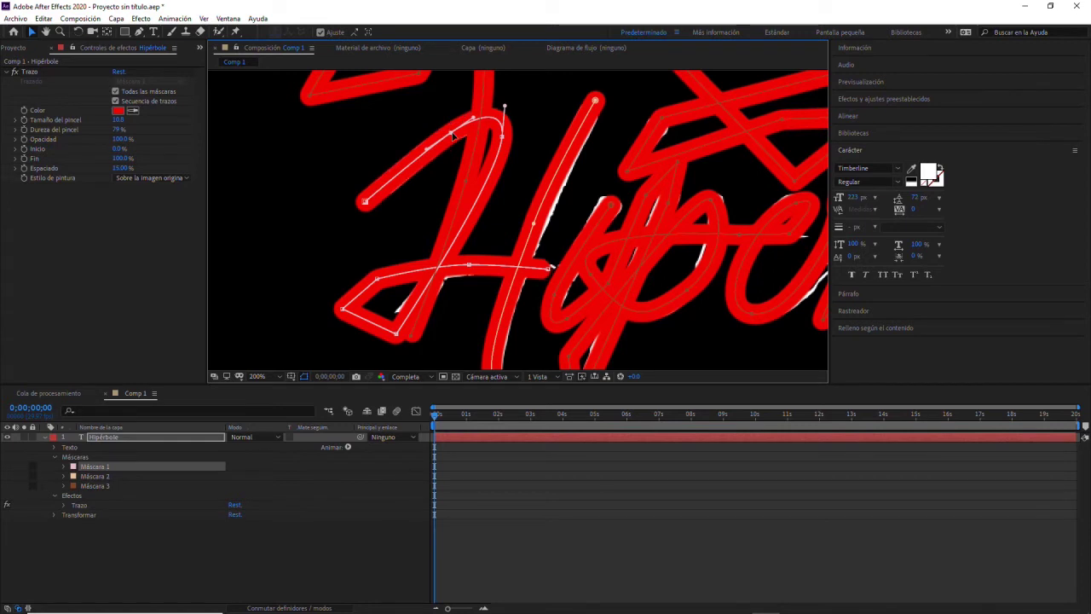
pyautogui.moveTo(397, 340); pyautogui.dragTo(395, 335)
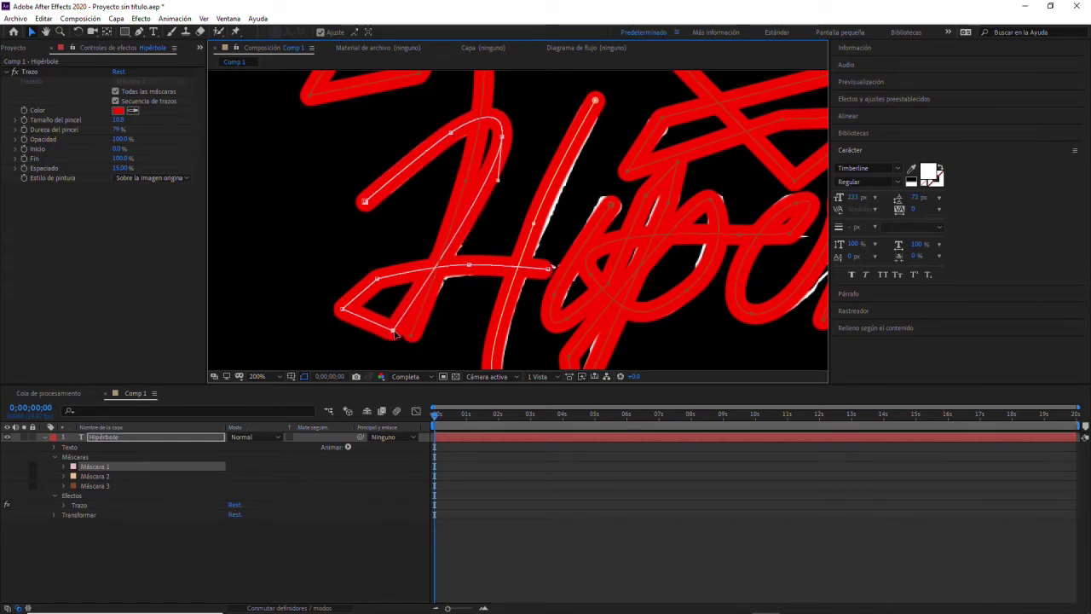
pyautogui.click(468, 266)
pyautogui.moveTo(471, 267); pyautogui.dragTo(478, 268)
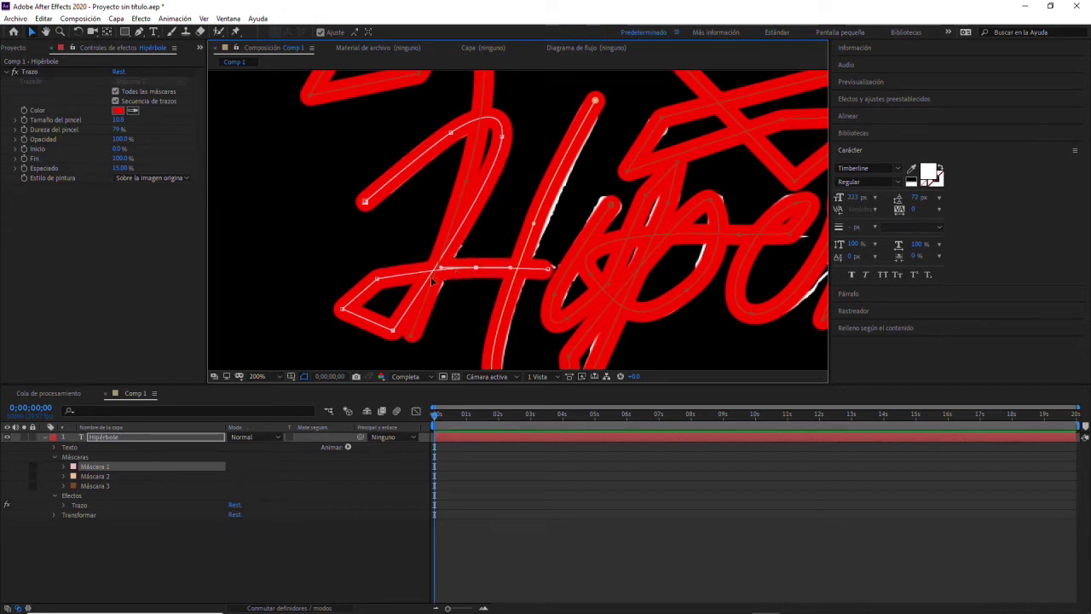
pyautogui.moveTo(397, 341); pyautogui.dragTo(396, 333)
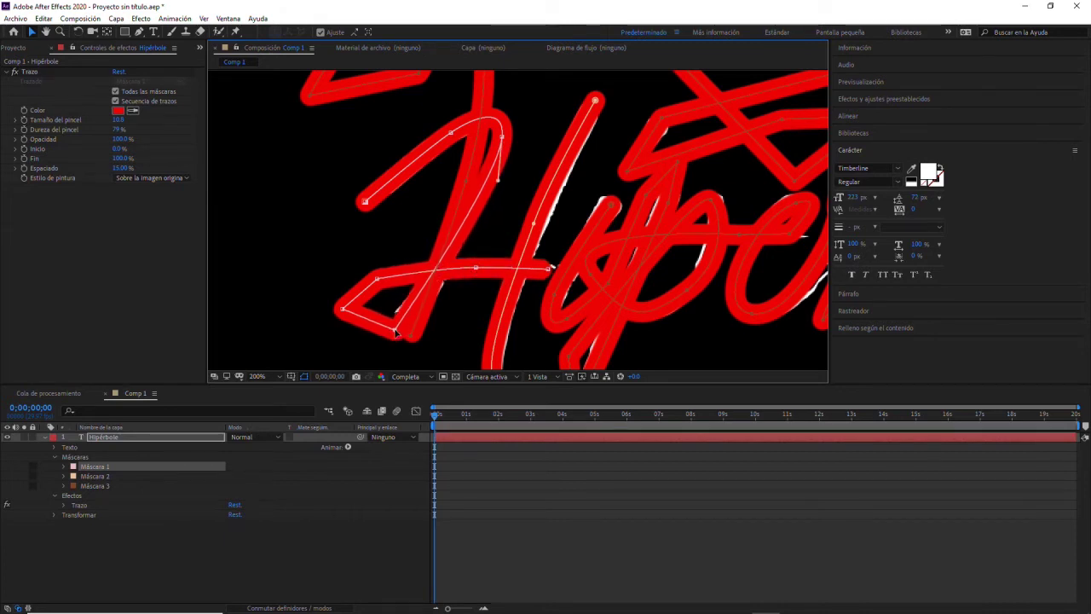
# Raise Trazo's brush size to 11, then to 12
pyautogui.click(120, 120)
pyautogui.write('11')
pyautogui.press('Return')
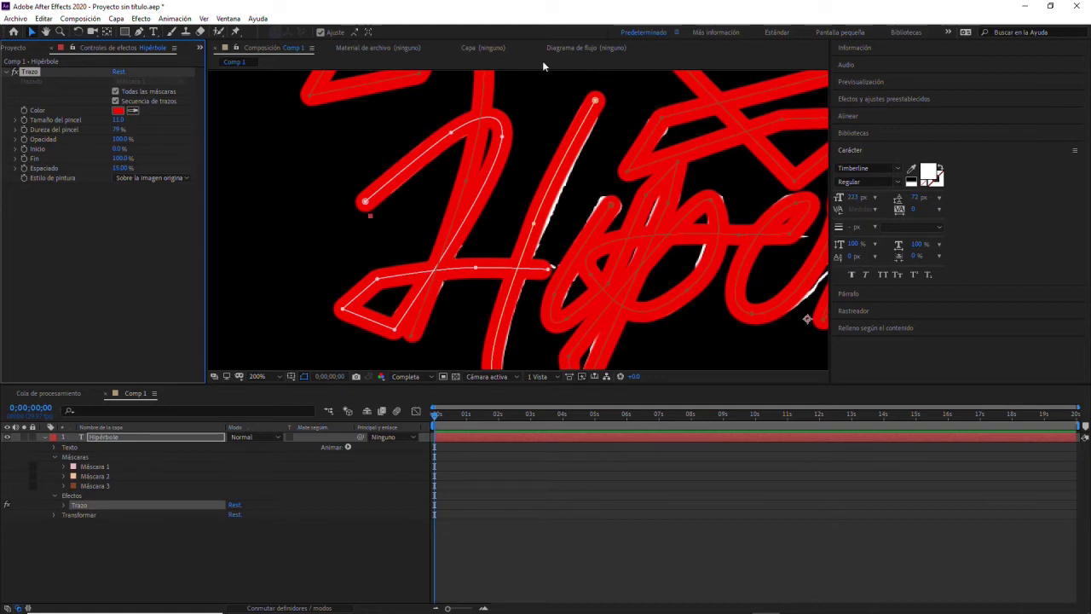
pyautogui.click(535, 224)
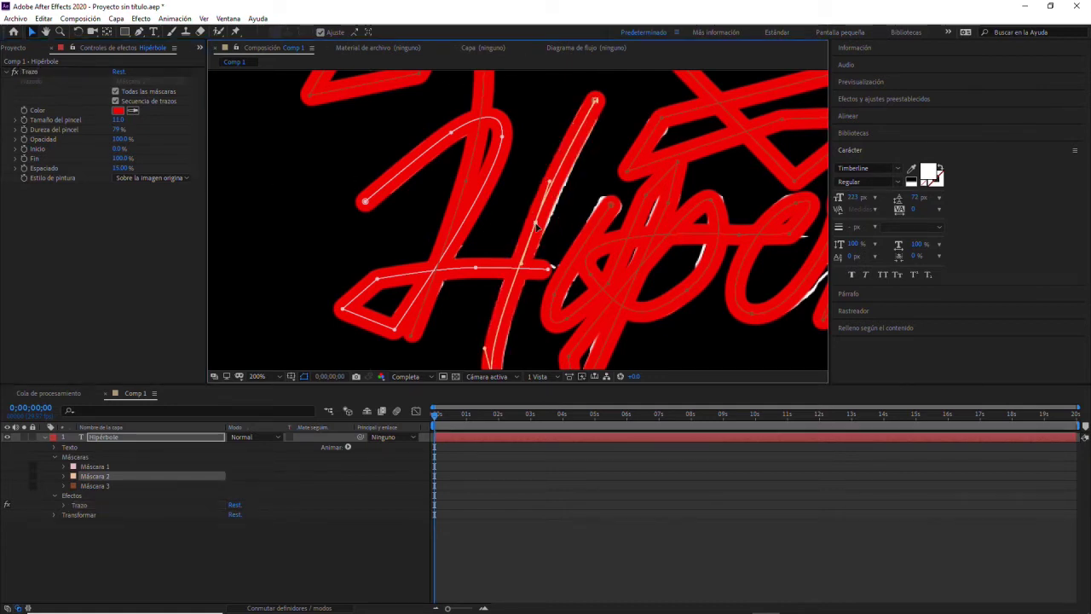
pyautogui.click(118, 120)
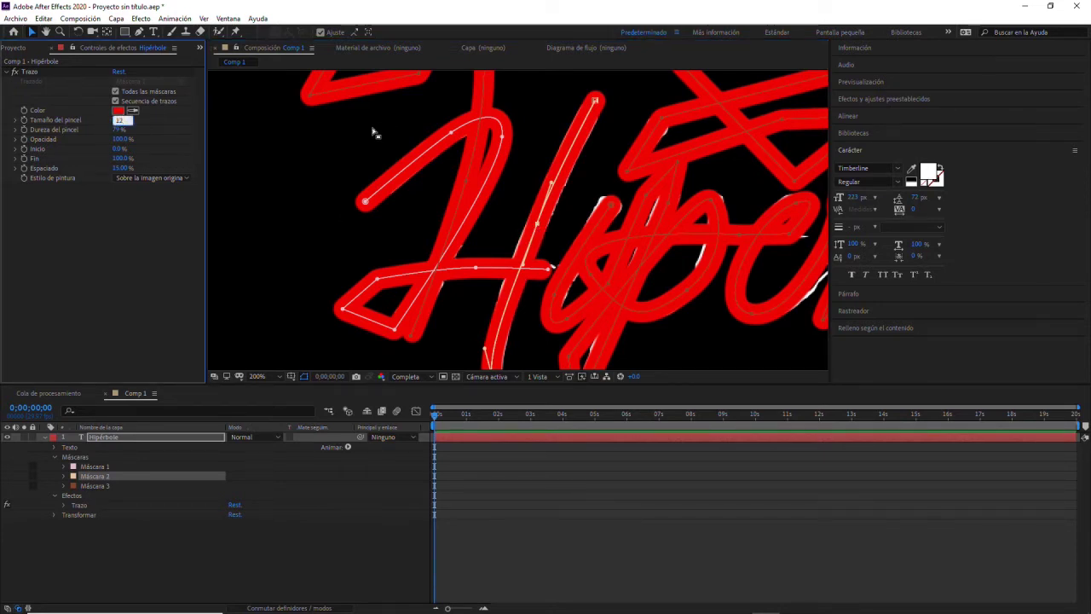
pyautogui.press('Return')
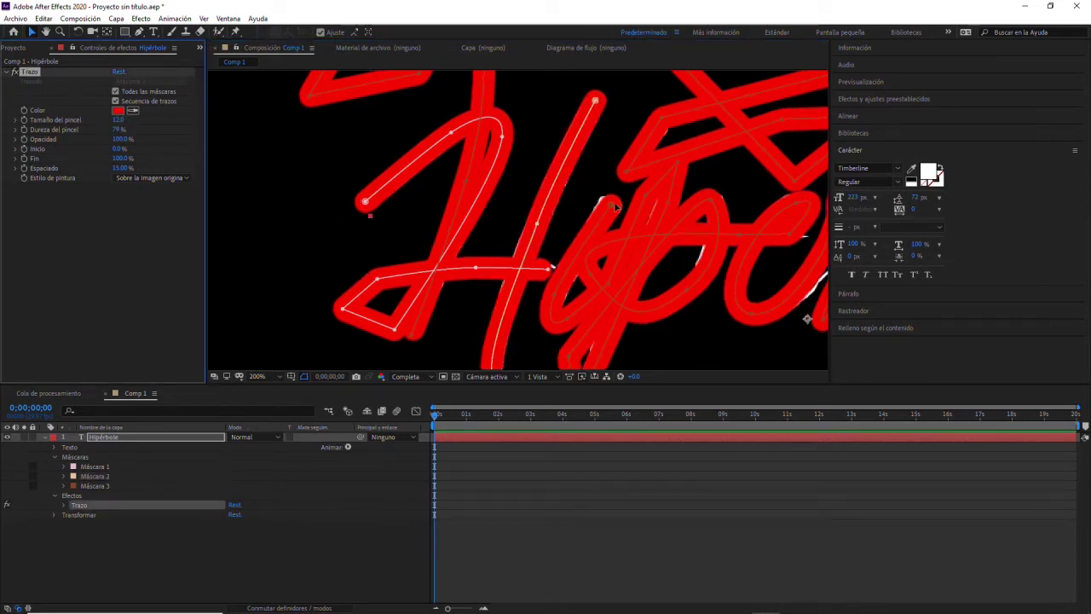
# Select Máscara 3 and adjust its mask points around the o
pyautogui.click(615, 206)
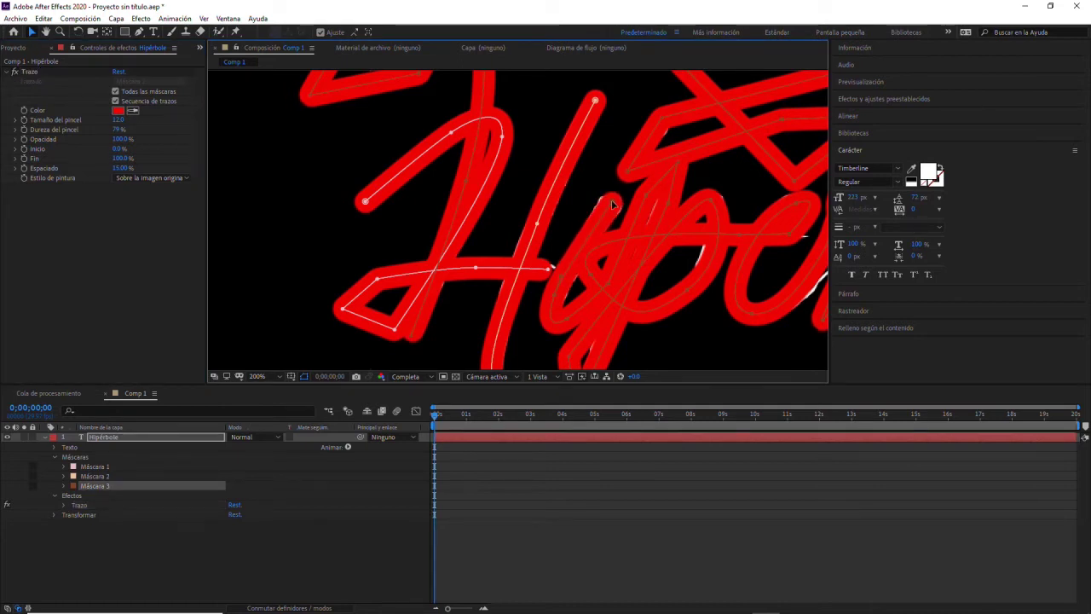
pyautogui.moveTo(610, 247); pyautogui.dragTo(582, 173)
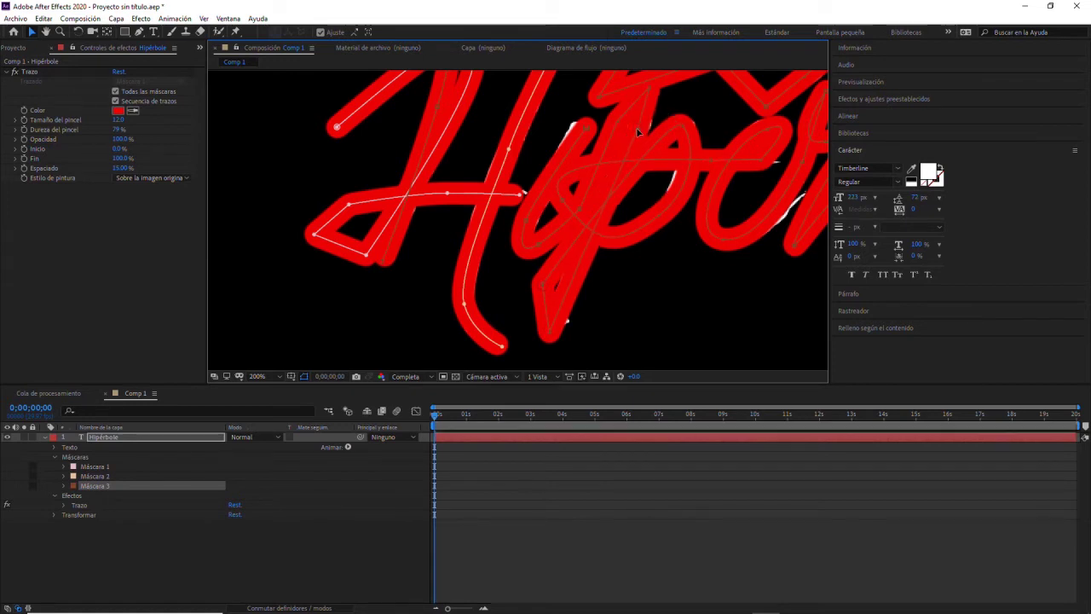
pyautogui.moveTo(645, 130); pyautogui.dragTo(541, 226)
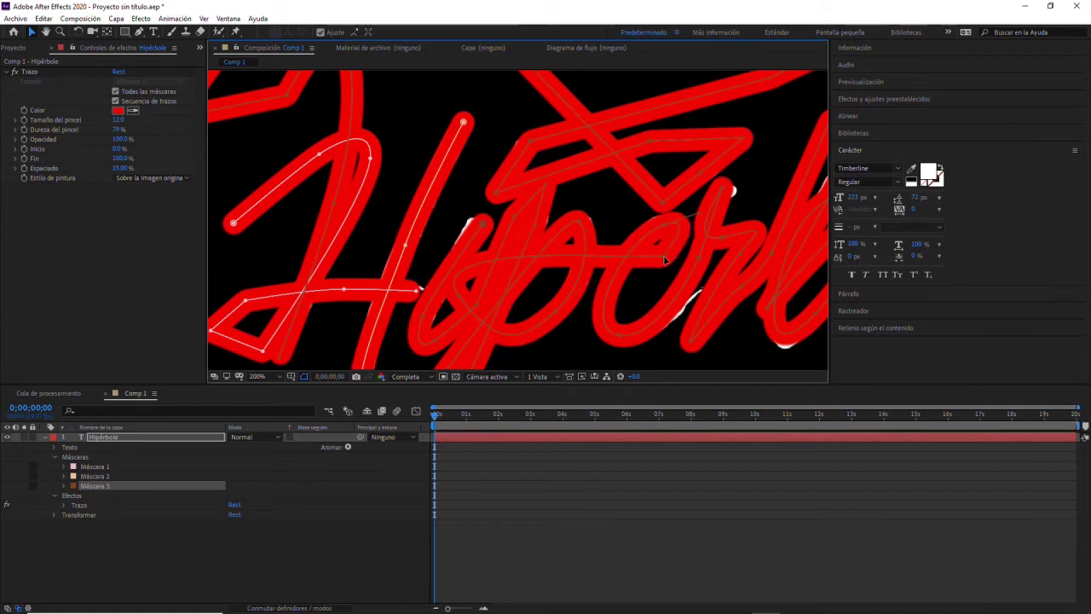
pyautogui.hscroll(3, 648, 262)
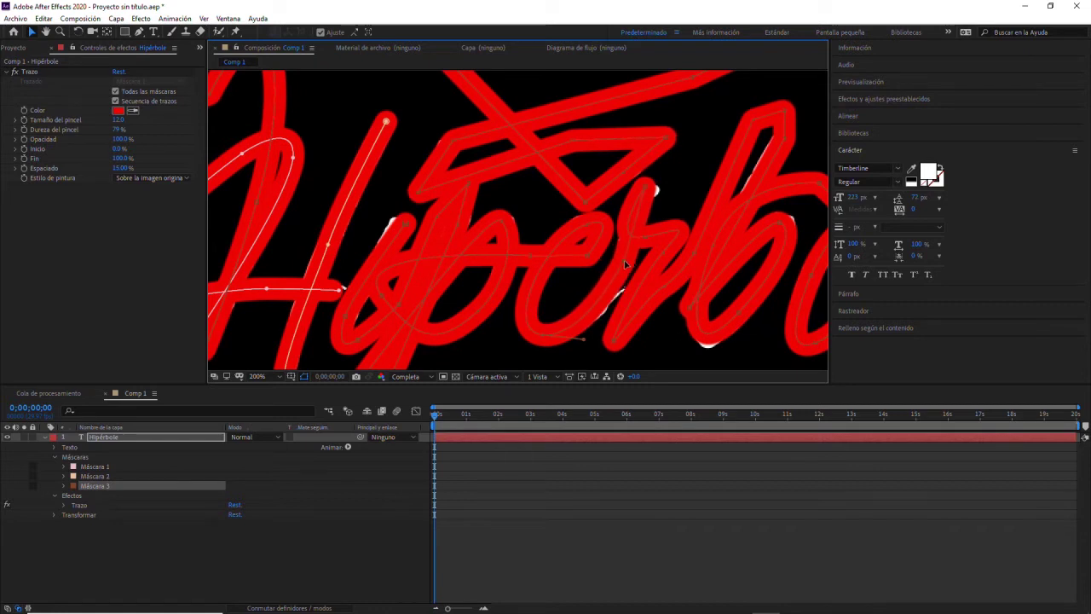
pyautogui.moveTo(586, 343); pyautogui.dragTo(605, 342)
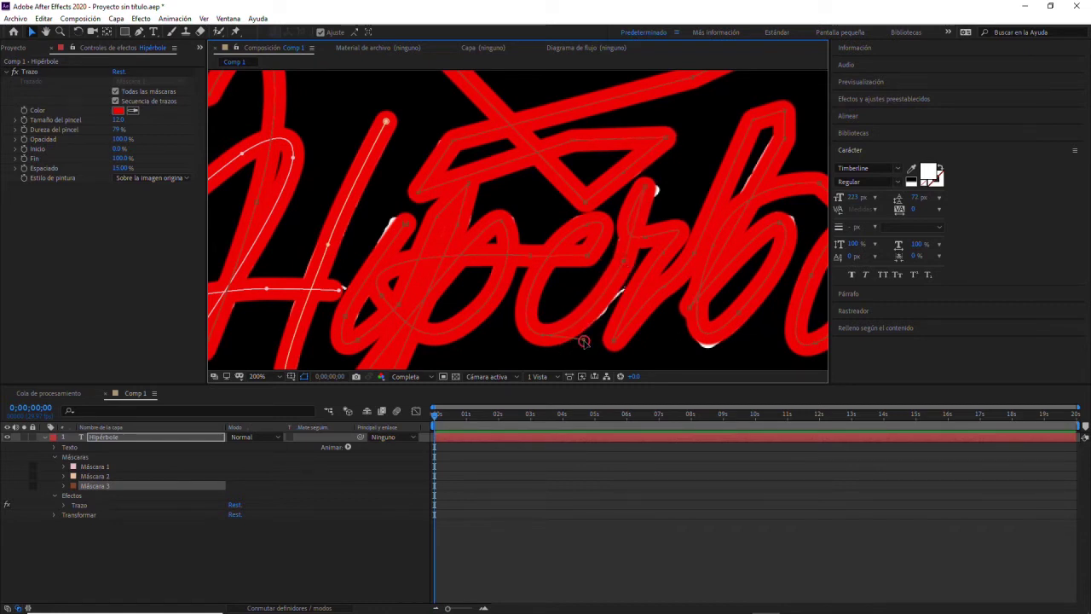
pyautogui.moveTo(605, 342); pyautogui.dragTo(600, 336)
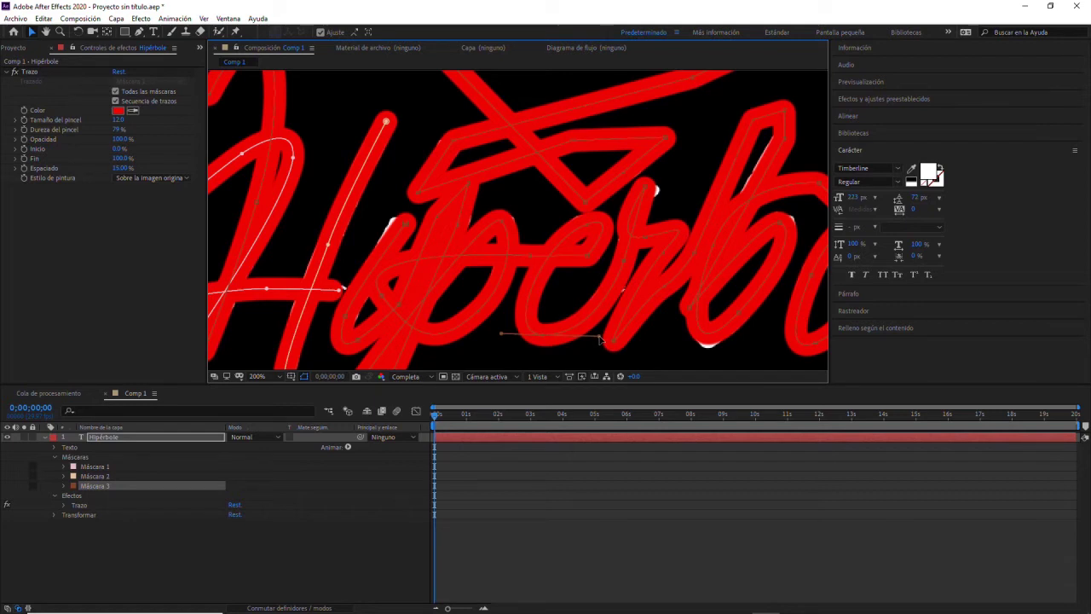
pyautogui.click(648, 191)
pyautogui.moveTo(650, 189); pyautogui.dragTo(657, 202)
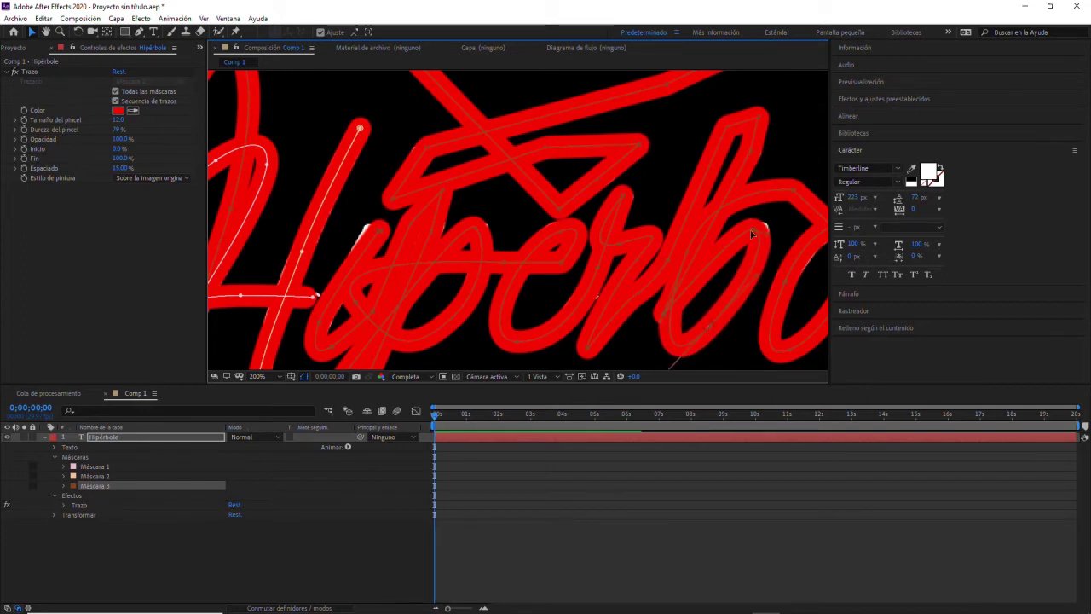
pyautogui.hscroll(2, 804, 231)
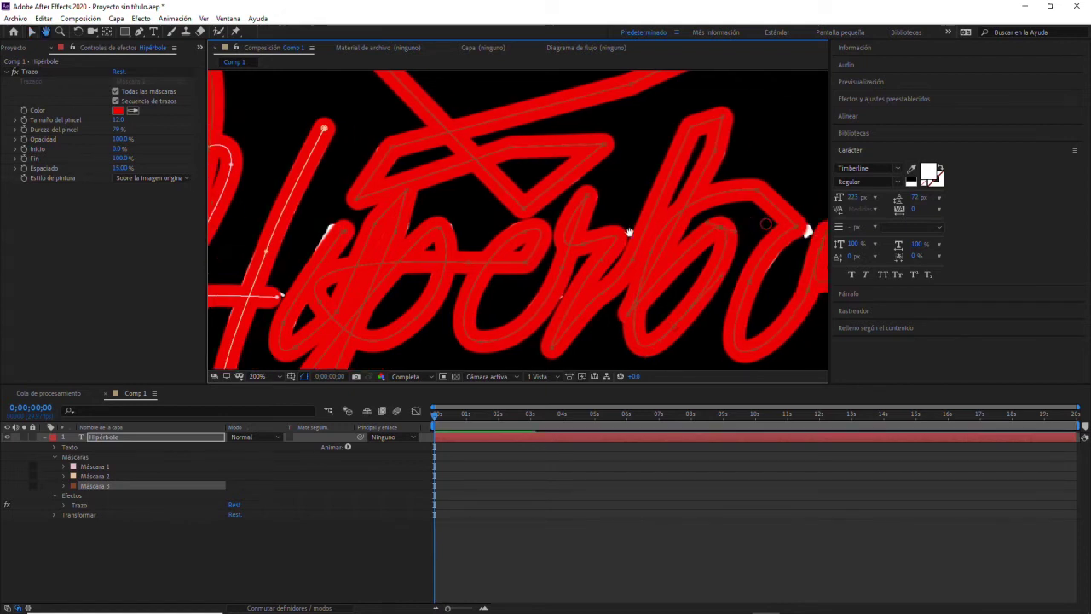
pyautogui.hscroll(3, 707, 236)
# Adjust Máscara 3's points along the b, l, e and i, then recentre the word
pyautogui.moveTo(701, 239); pyautogui.dragTo(714, 241)
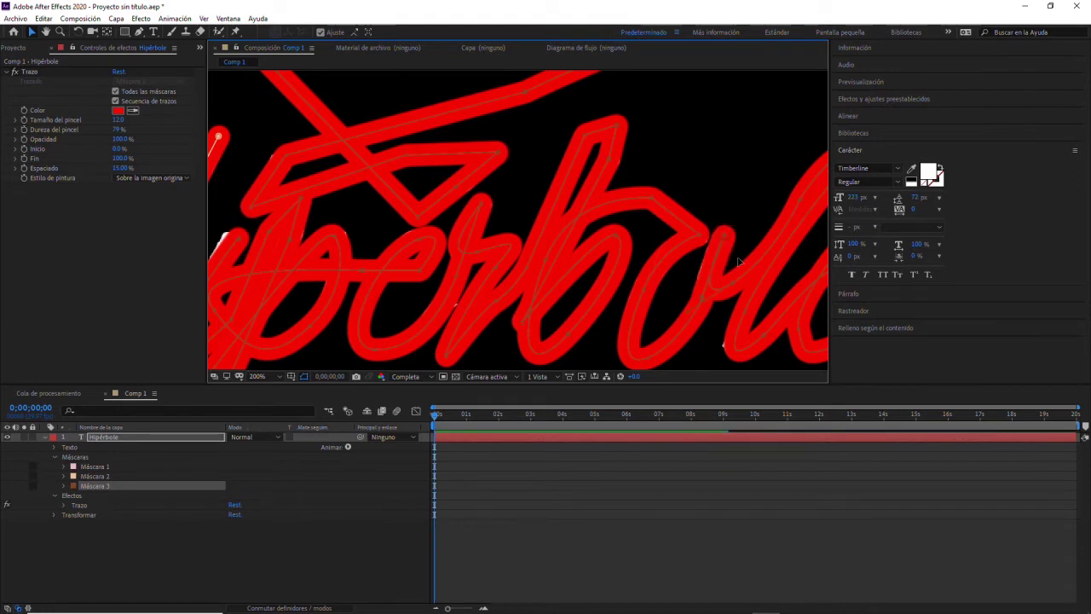
pyautogui.moveTo(723, 242); pyautogui.dragTo(659, 238)
pyautogui.click(669, 286)
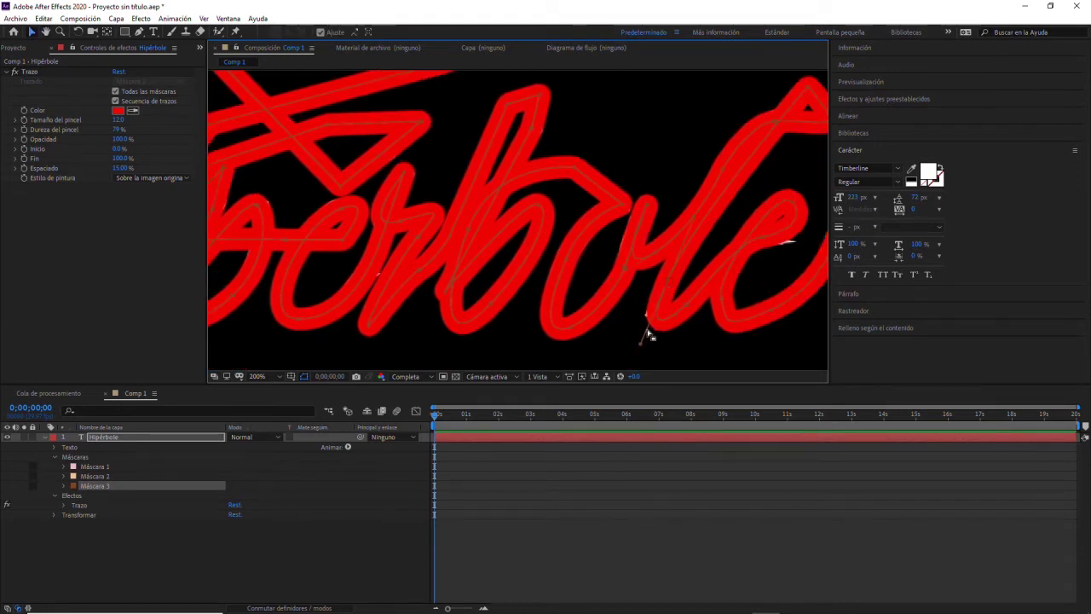
pyautogui.moveTo(641, 344); pyautogui.dragTo(633, 347)
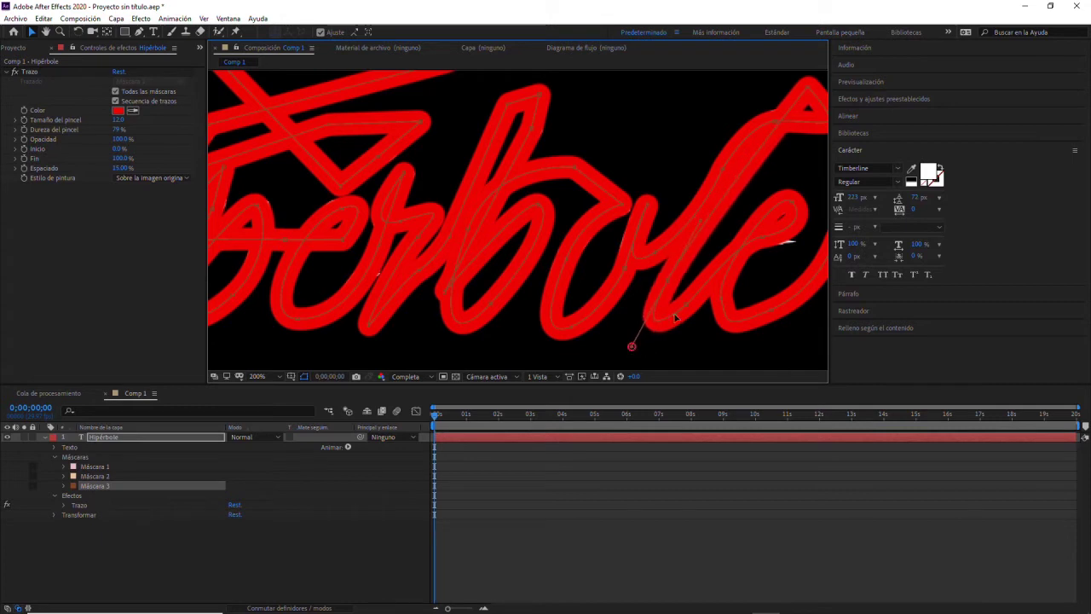
pyautogui.click(778, 242)
pyautogui.moveTo(783, 237); pyautogui.dragTo(806, 237)
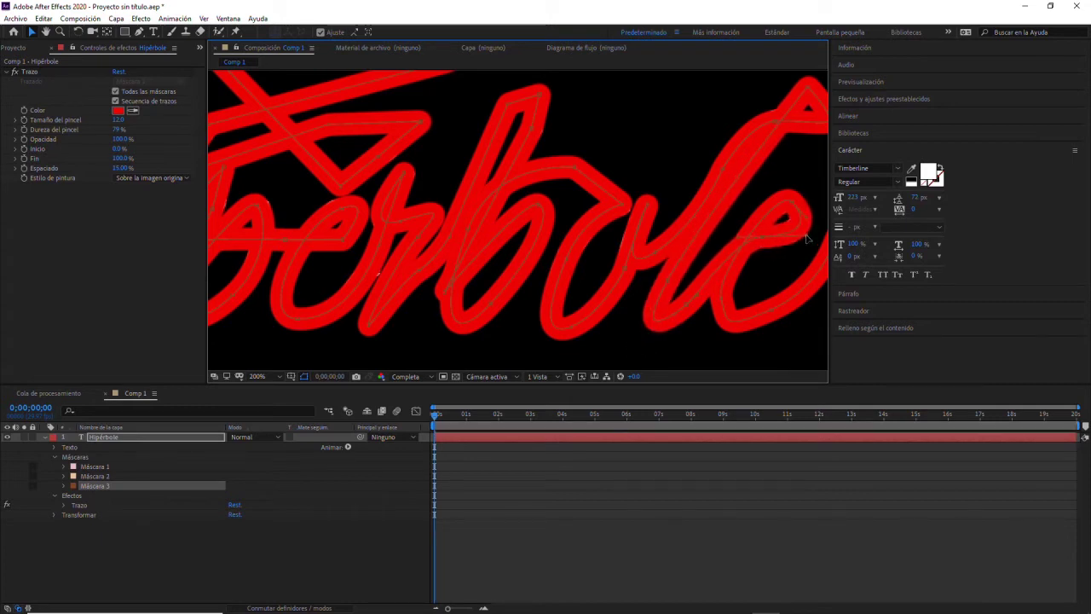
pyautogui.moveTo(807, 237)
pyautogui.mouseDown()
pyautogui.moveTo(585, 263)
pyautogui.moveTo(504, 383)
pyautogui.moveTo(965, 302)
pyautogui.moveTo(1026, 279)
pyautogui.mouseUp()
pyautogui.press('v')
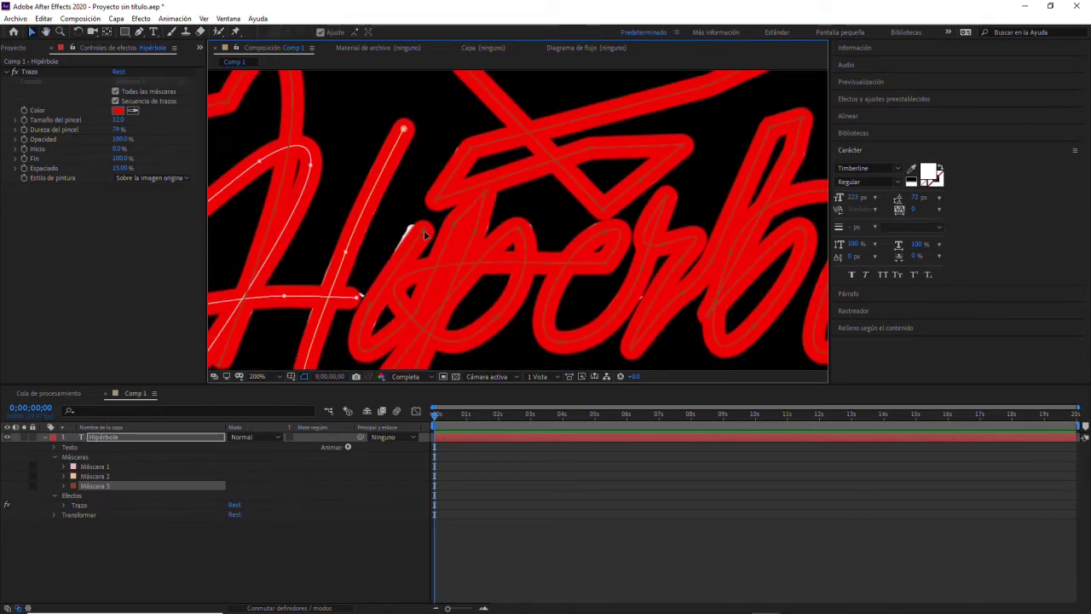
pyautogui.moveTo(424, 236); pyautogui.dragTo(422, 240)
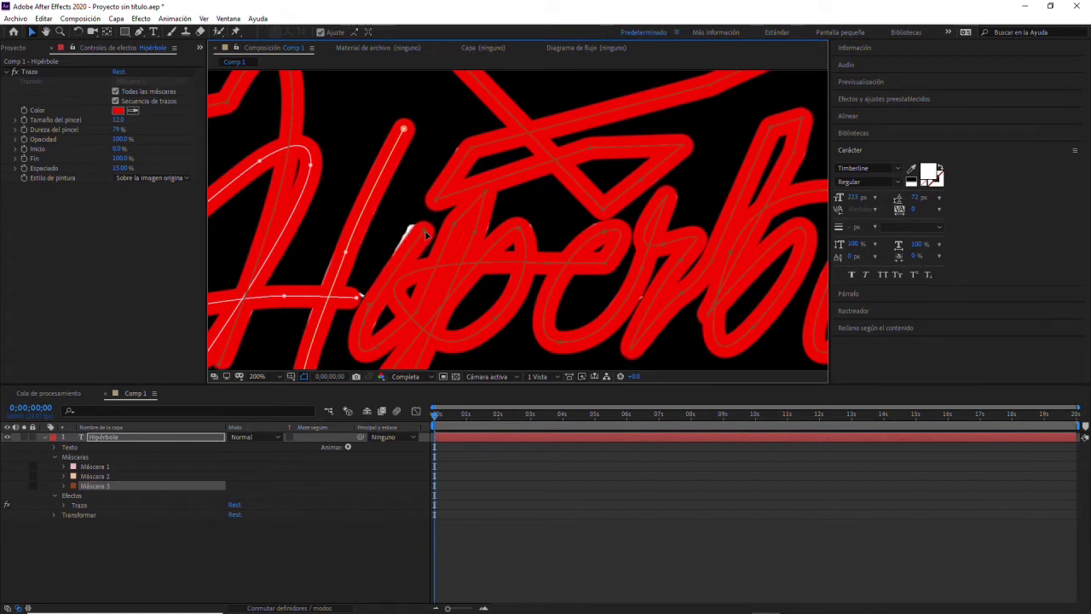
pyautogui.press('h')
pyautogui.moveTo(319, 159); pyautogui.dragTo(481, 236)
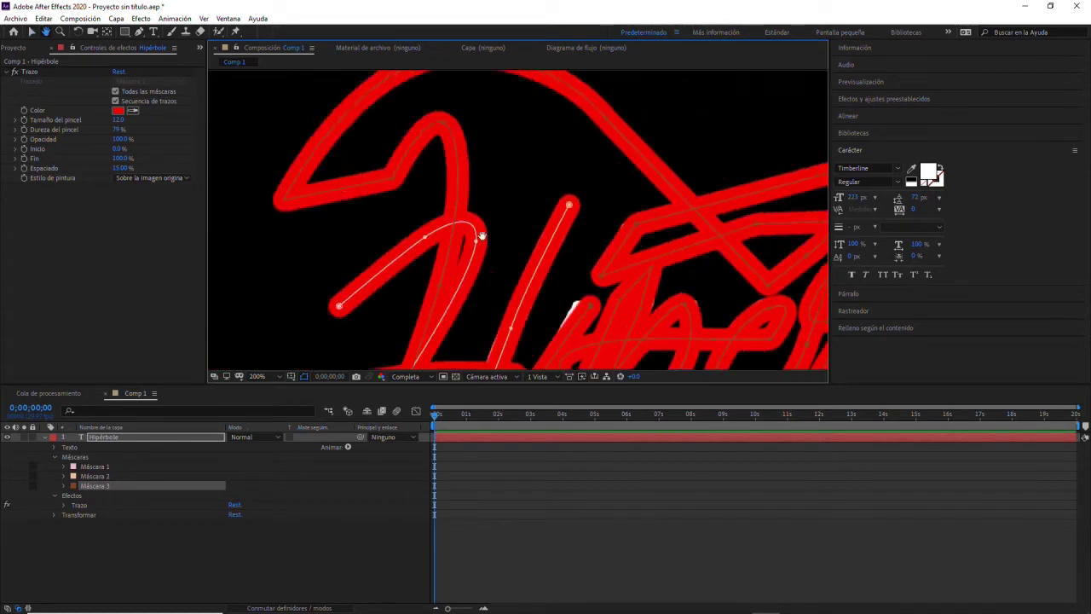
pyautogui.scroll(-1, 539, 191)
pyautogui.scroll(-1, 536, 191)
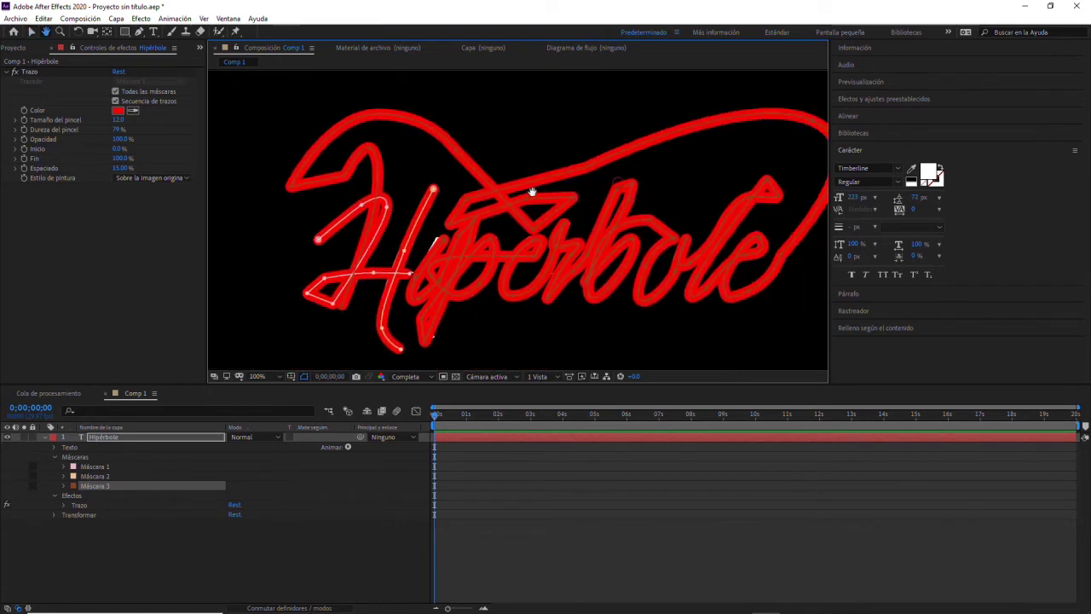
pyautogui.moveTo(532, 191); pyautogui.dragTo(523, 196)
# Toggle the Trazo effect off and on to compare the stroke with the plain lettering
pyautogui.press('v')
pyautogui.click(16, 75)
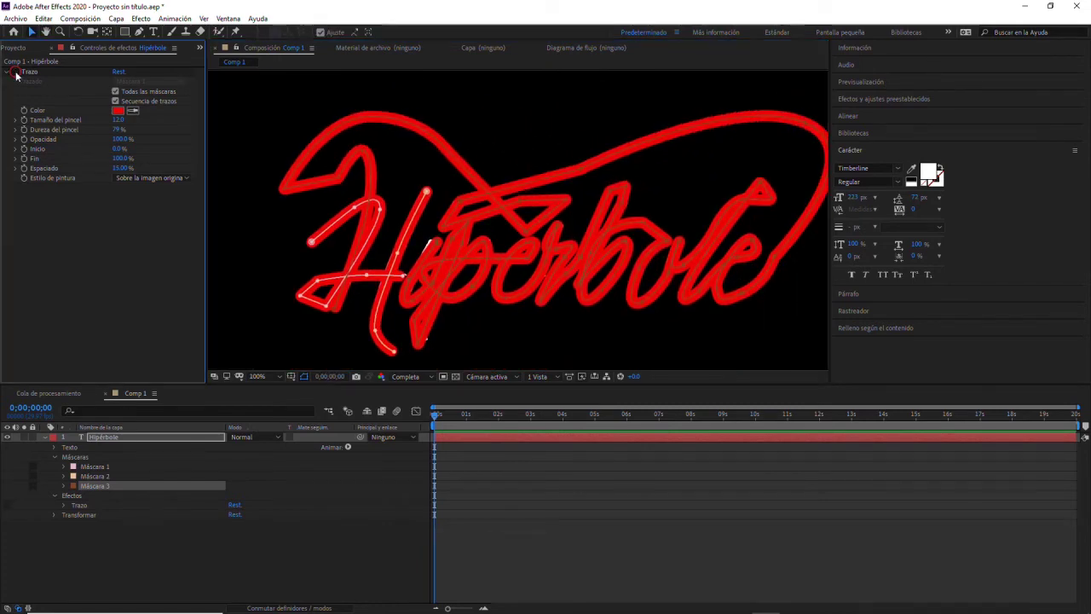
pyautogui.click(17, 75)
pyautogui.click(16, 75)
pyautogui.click(16, 75)
pyautogui.click(17, 75)
pyautogui.click(17, 76)
pyautogui.click(16, 75)
# Twirl open Trazo in the timeline, move to 0;00;01;00, and keyframe Fin at 100%
pyautogui.click(62, 506)
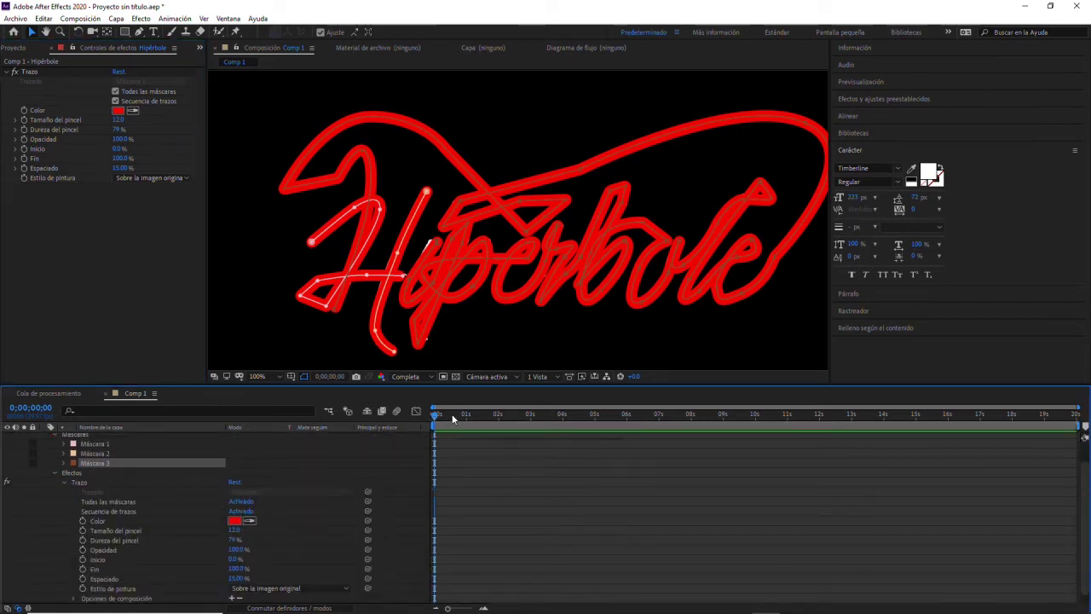
pyautogui.moveTo(451, 418)
pyautogui.mouseDown()
pyautogui.moveTo(438, 419)
pyautogui.moveTo(469, 422)
pyautogui.mouseUp()
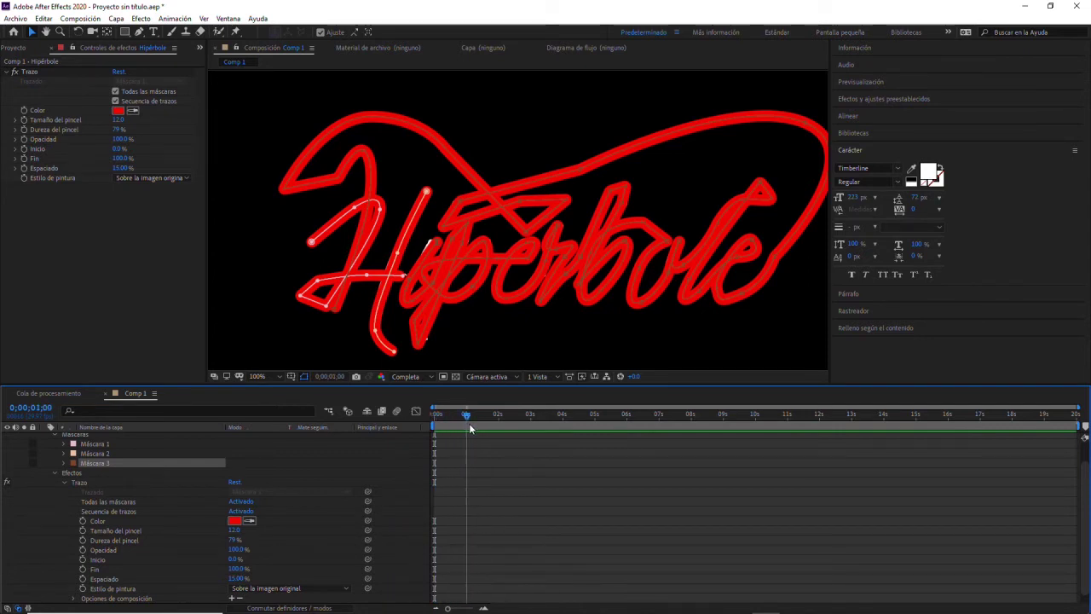
pyautogui.moveTo(469, 422); pyautogui.dragTo(469, 422)
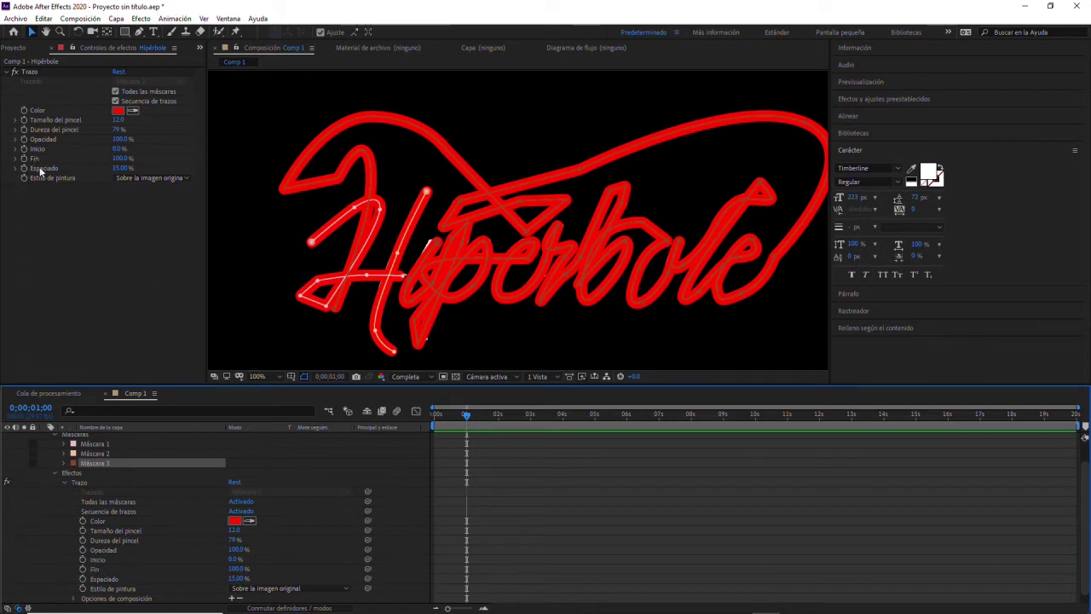
pyautogui.click(84, 568)
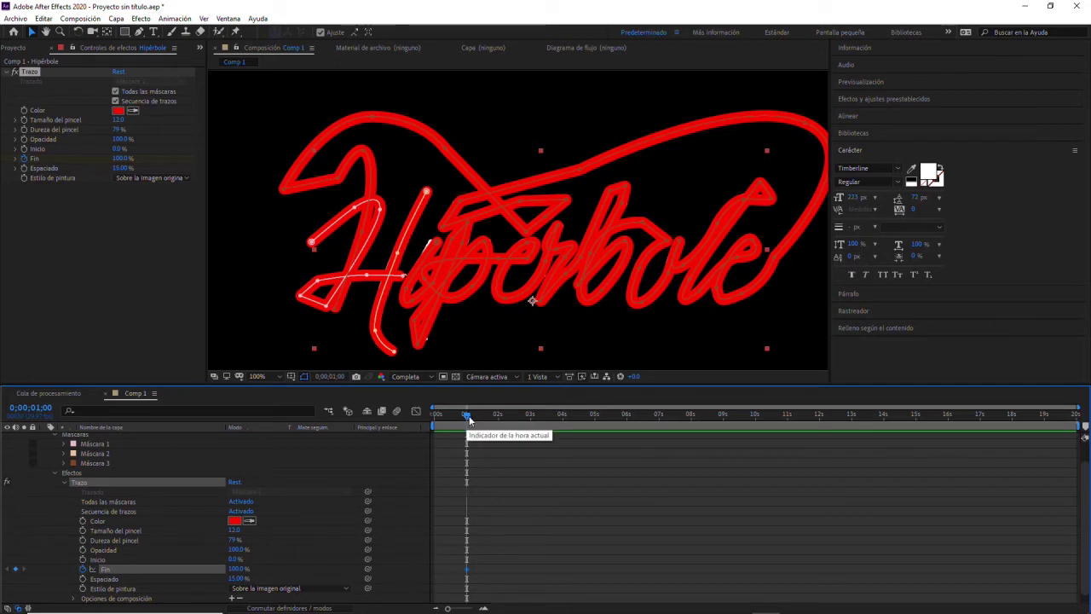
# Add a Fin keyframe at five seconds, then return to the one-second keyframe
pyautogui.moveTo(467, 418); pyautogui.dragTo(598, 436)
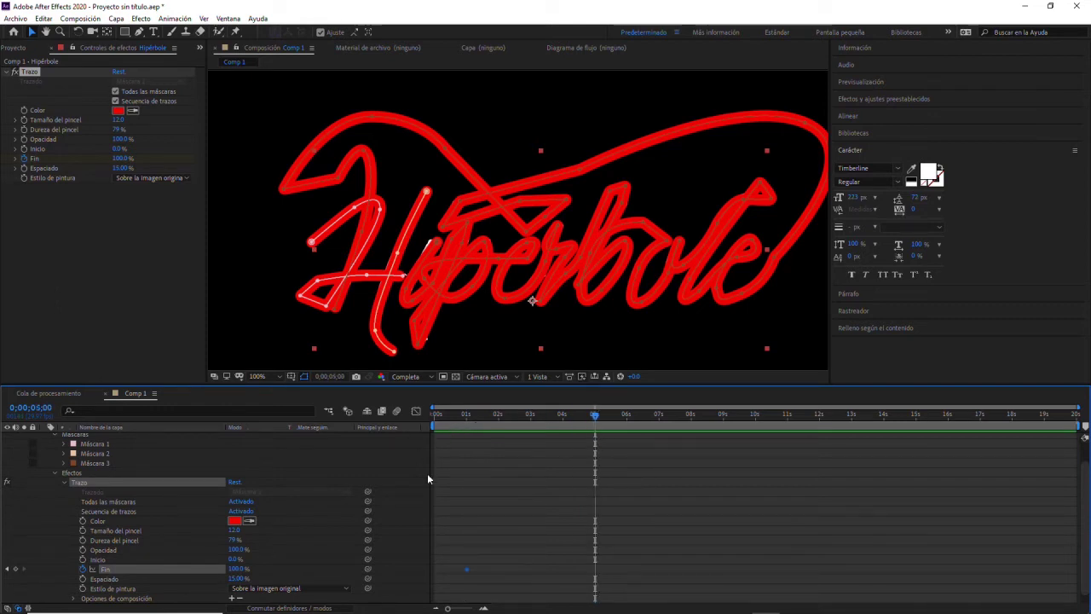
pyautogui.click(15, 570)
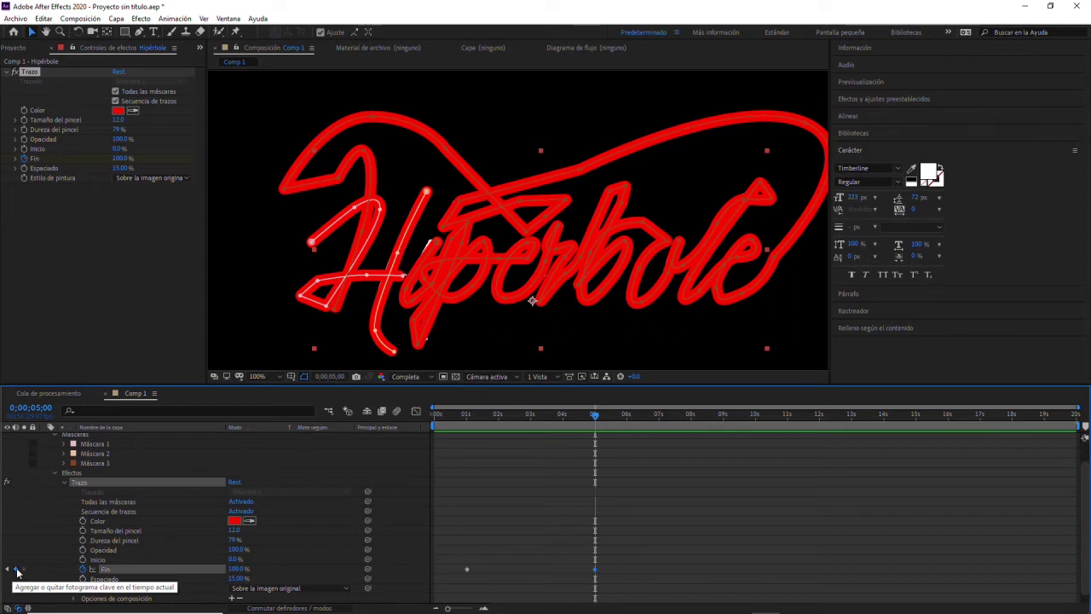
pyautogui.click(7, 569)
pyautogui.click(25, 568)
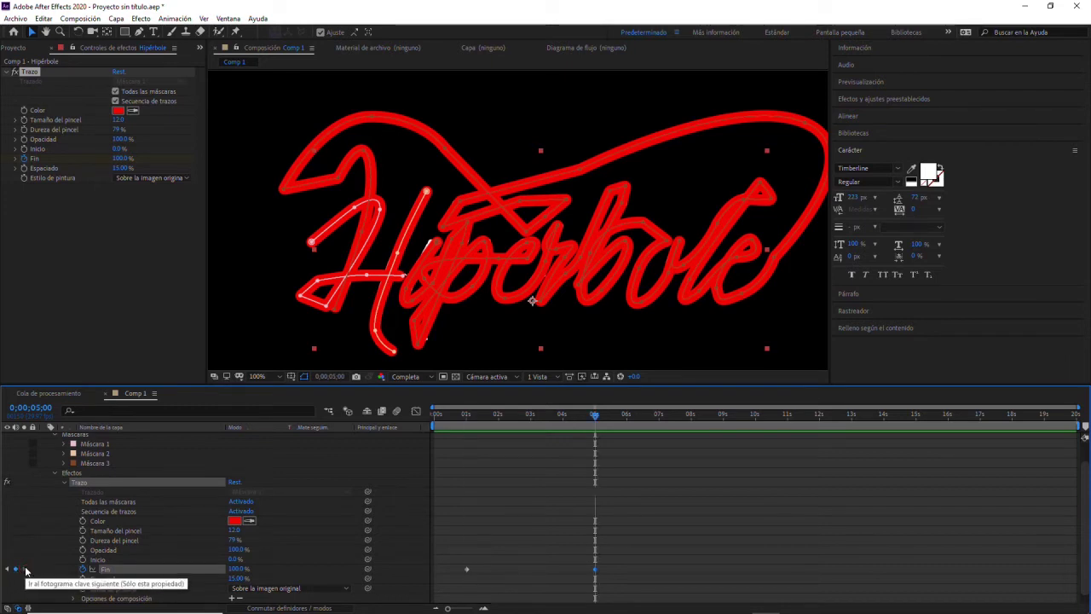
pyautogui.click(7, 569)
pyautogui.click(24, 569)
pyautogui.click(8, 568)
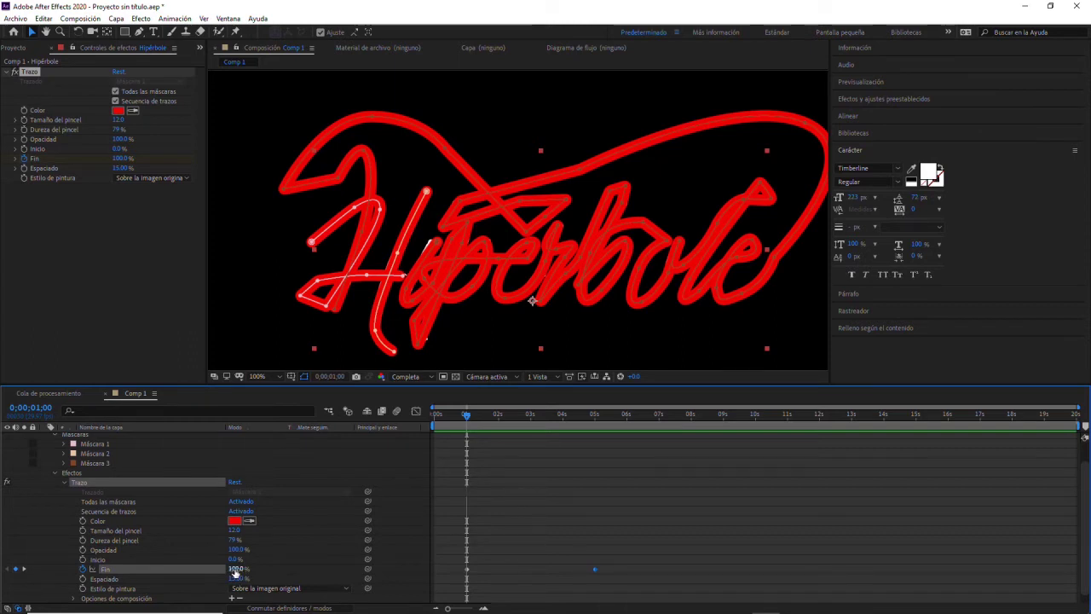
# Scrub Fin at one second down to 0%
pyautogui.click(235, 568)
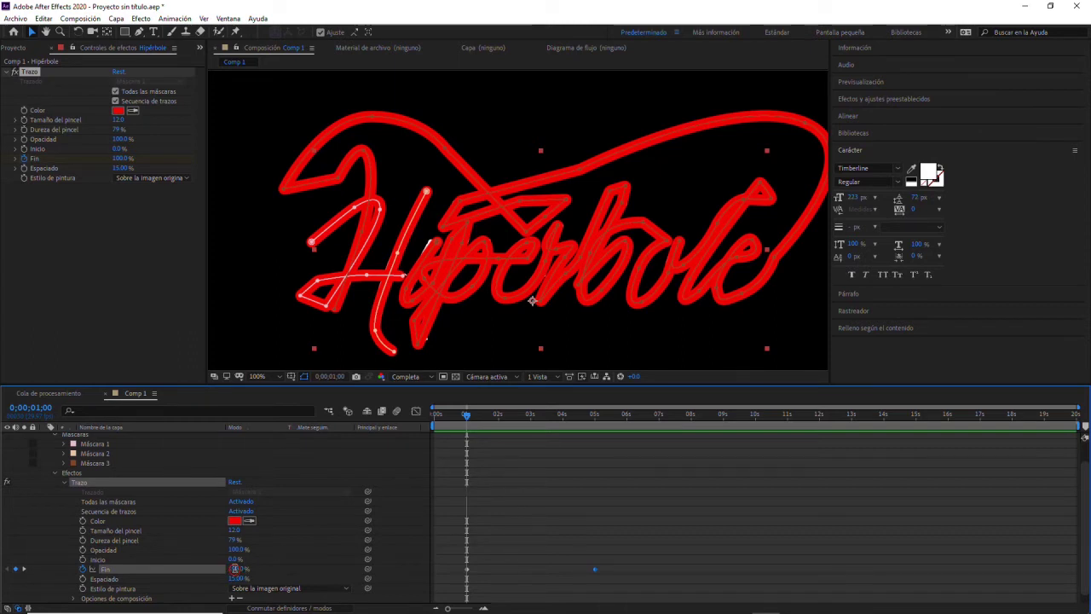
pyautogui.click(300, 556)
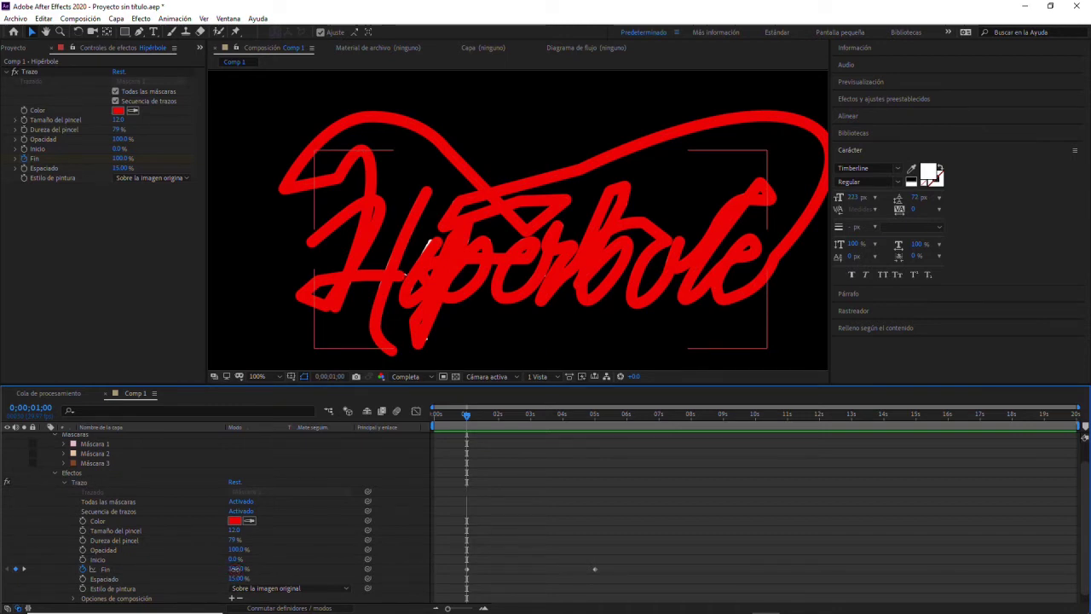
pyautogui.moveTo(236, 569); pyautogui.dragTo(142, 570)
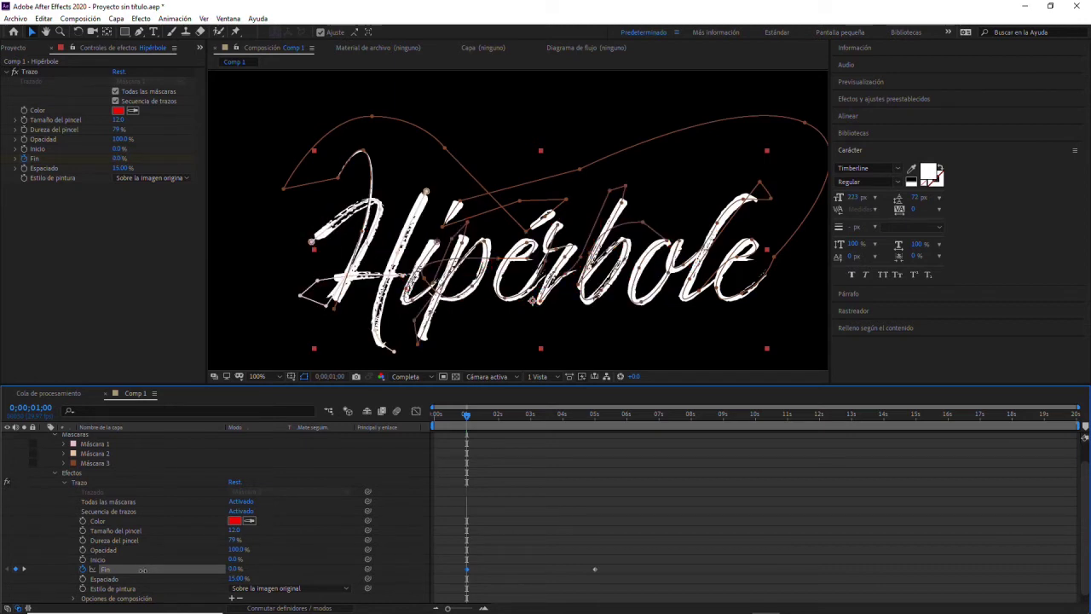
pyautogui.click(142, 576)
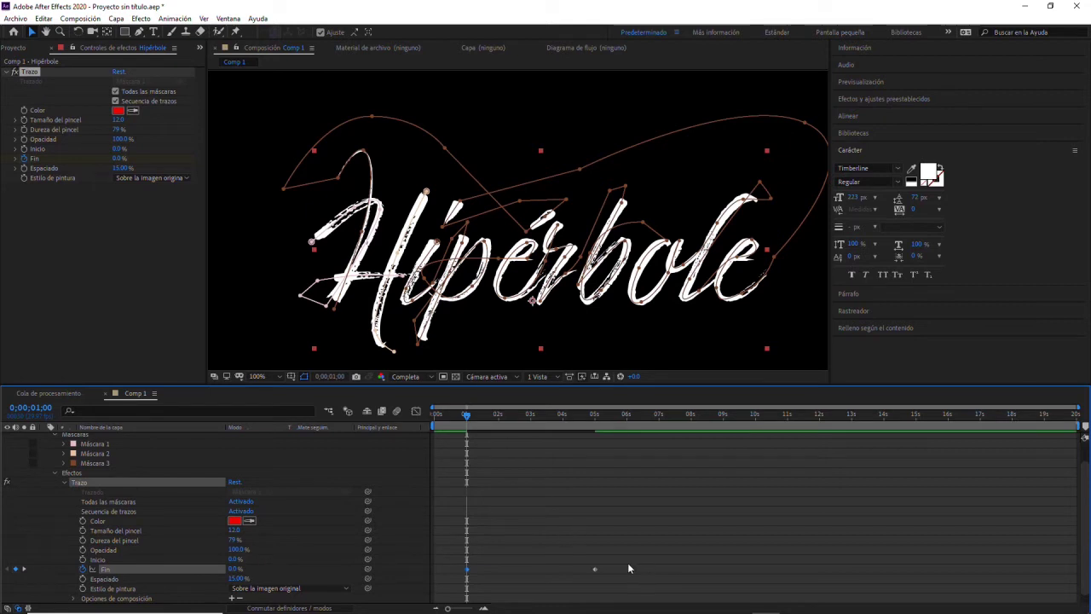
# Scrub the timeline to preview the red stroke writing on over the word
pyautogui.click(467, 418)
pyautogui.moveTo(466, 420); pyautogui.dragTo(468, 422)
pyautogui.moveTo(471, 420)
pyautogui.mouseDown()
pyautogui.moveTo(602, 373)
pyautogui.moveTo(547, 378)
pyautogui.mouseUp()
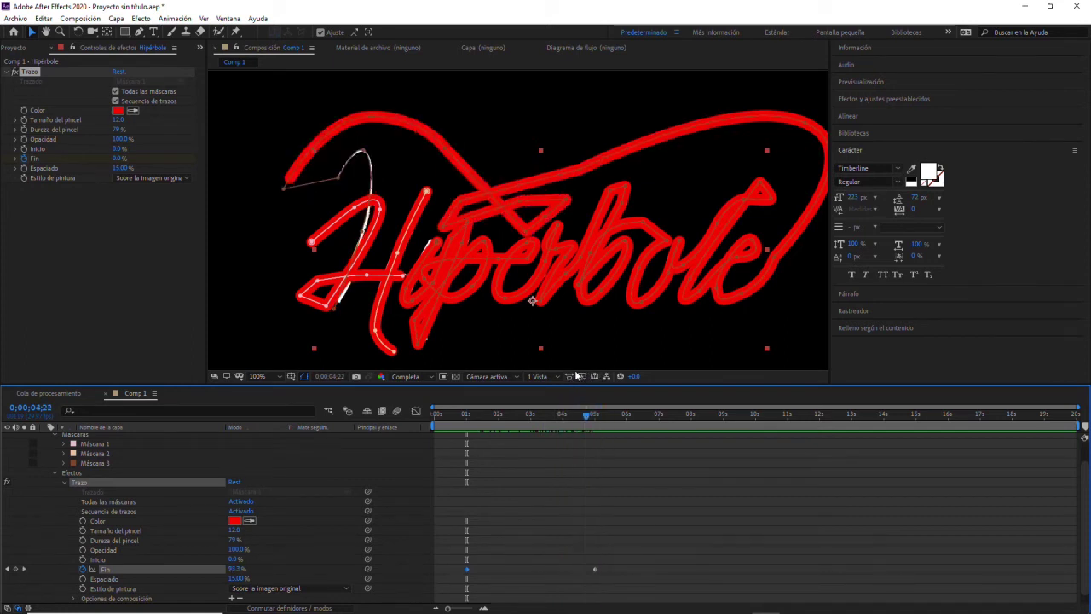
pyautogui.moveTo(547, 379)
pyautogui.mouseDown()
pyautogui.moveTo(526, 398)
pyautogui.moveTo(511, 395)
pyautogui.moveTo(517, 402)
pyautogui.mouseUp()
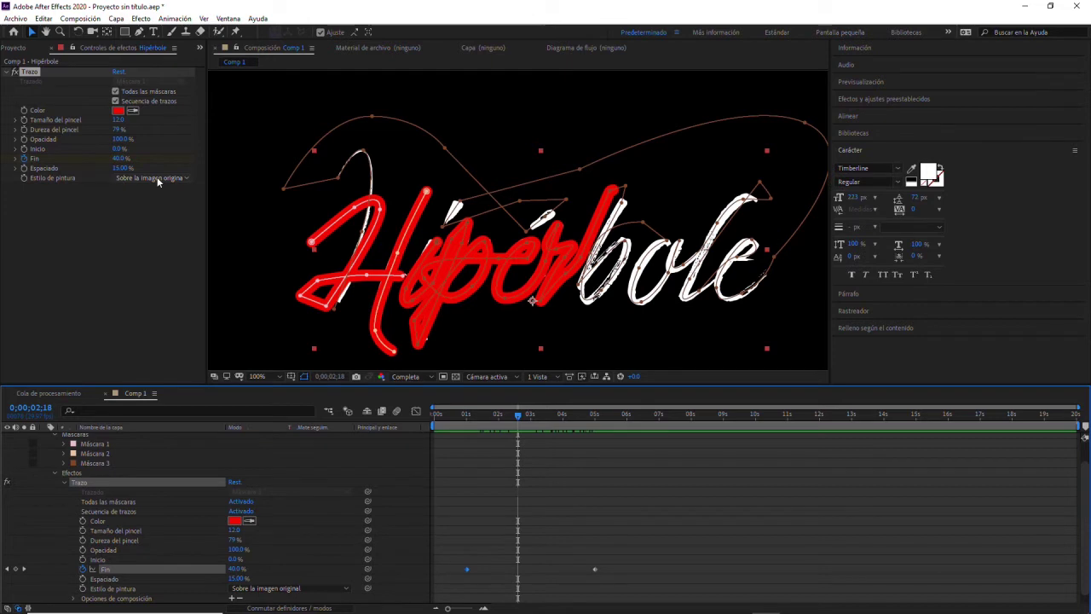
# Widen Effect Controls, collapse the Hipérbole layer, and open the Estilo de pintura list
pyautogui.moveTo(205, 183); pyautogui.dragTo(222, 183)
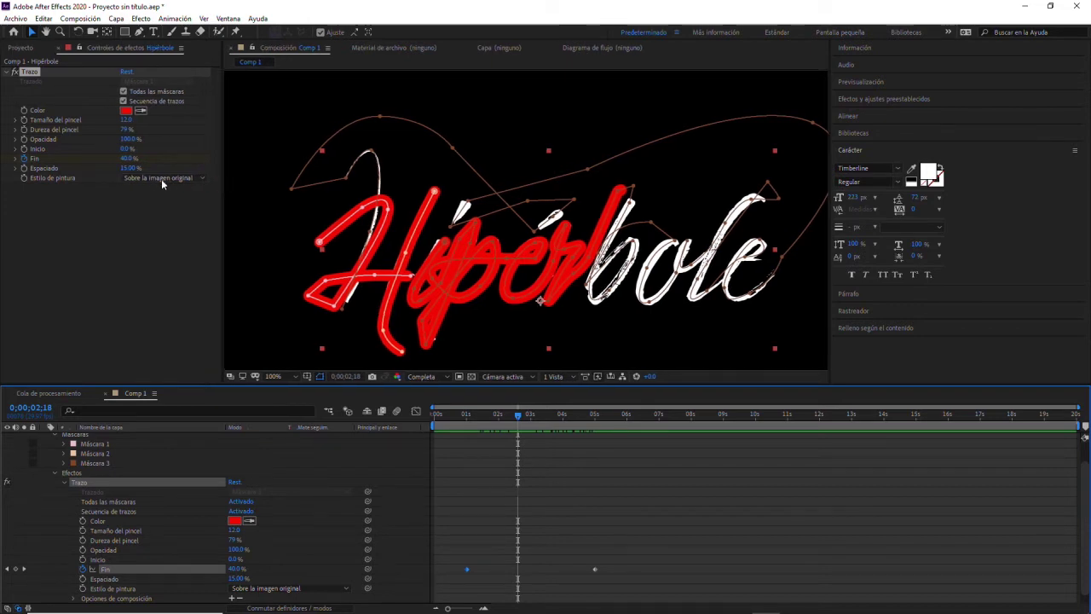
pyautogui.scroll(2, 49, 447)
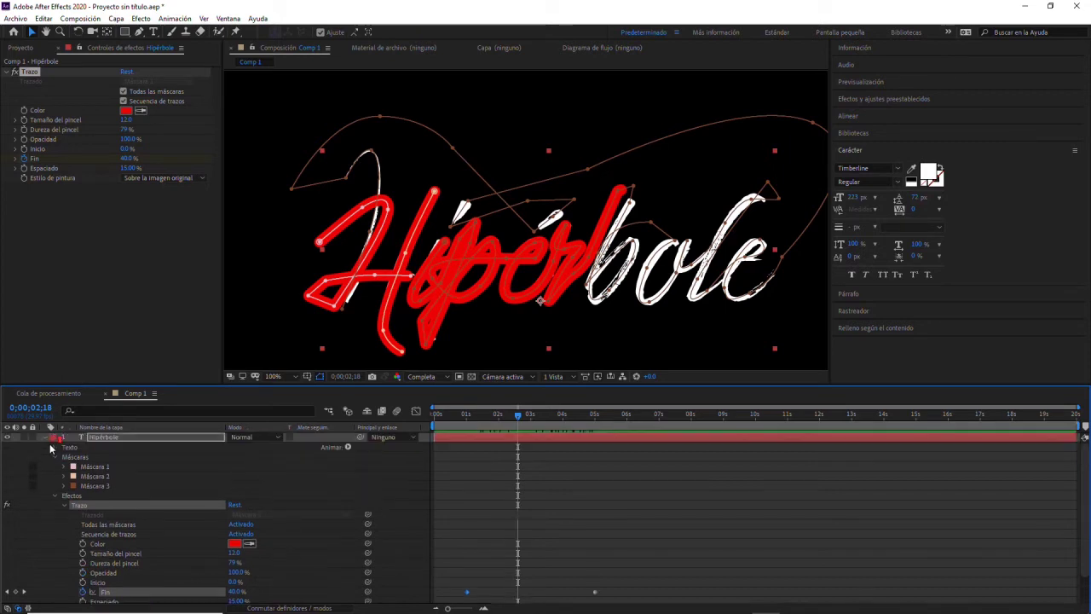
pyautogui.click(44, 438)
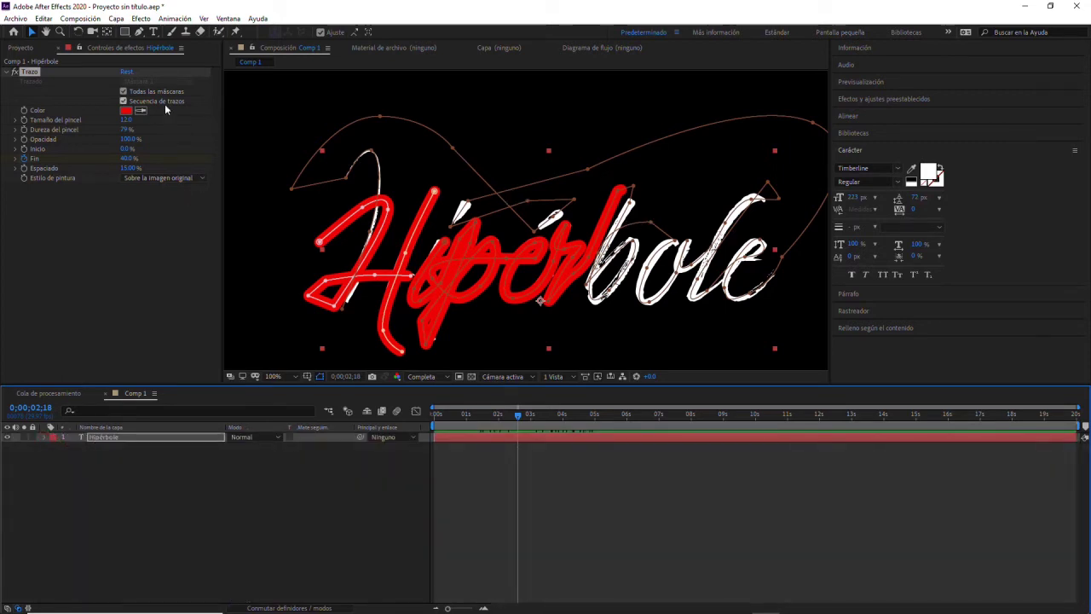
pyautogui.click(180, 178)
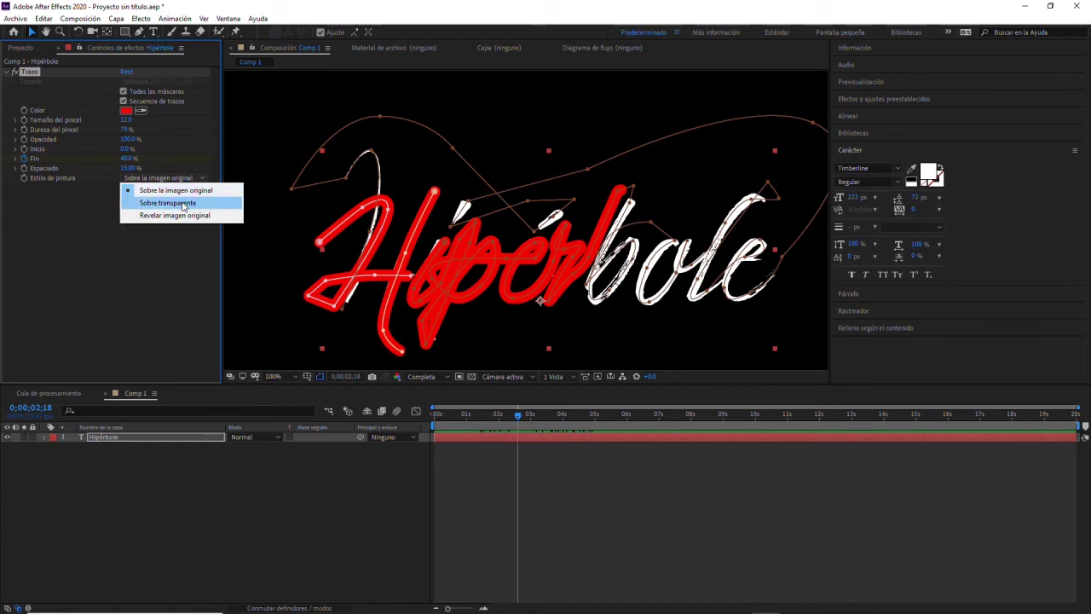
# Set Estilo de pintura to Sobre transparente, then to Revelar imagen original, and scrub back
pyautogui.click(183, 204)
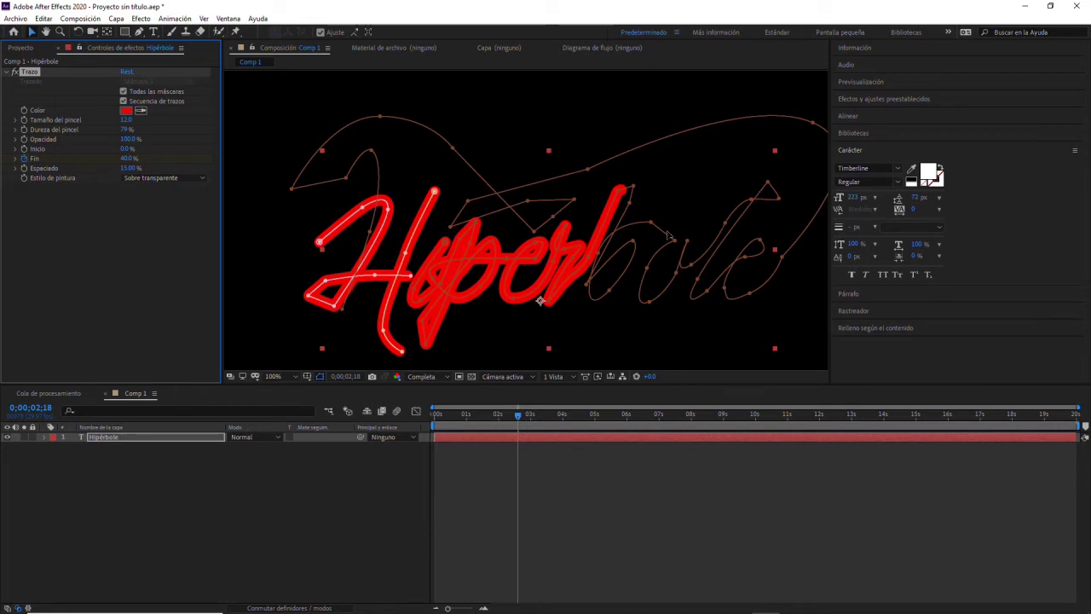
pyautogui.click(160, 179)
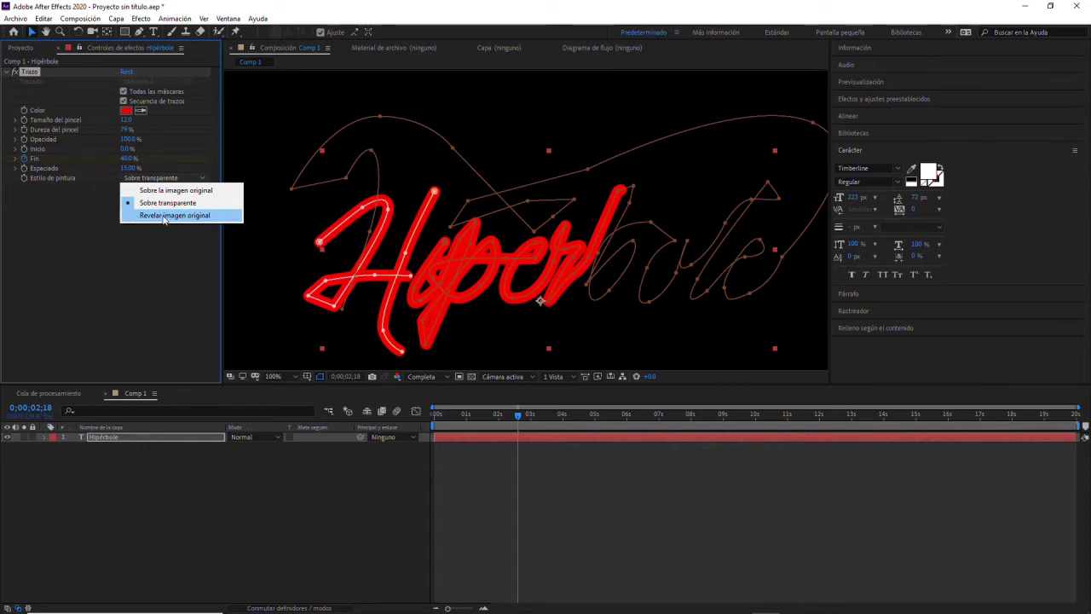
pyautogui.click(165, 217)
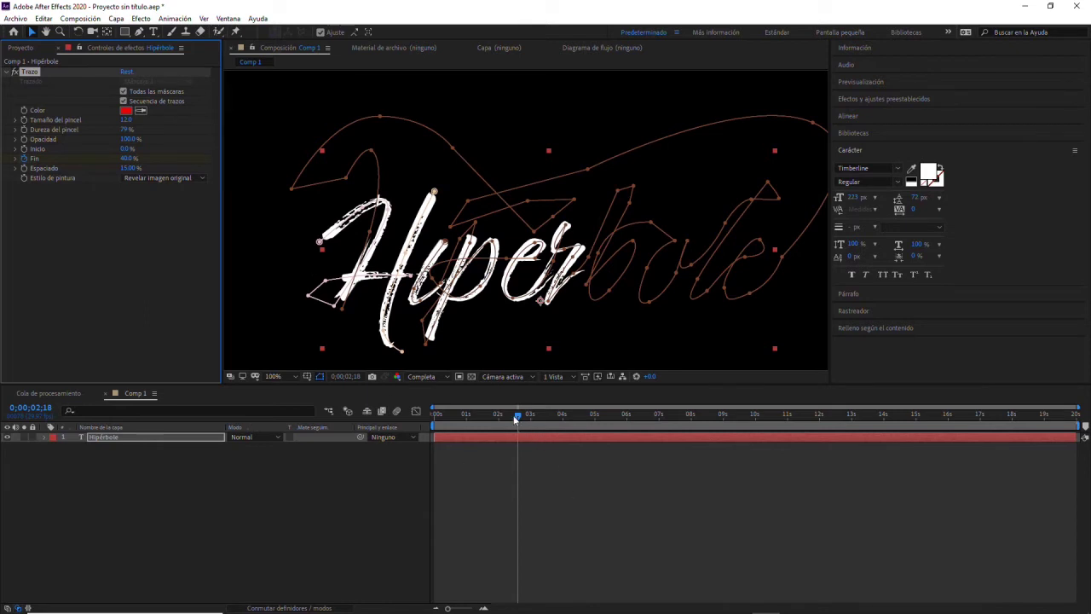
pyautogui.moveTo(517, 419)
pyautogui.mouseDown()
pyautogui.moveTo(461, 415)
pyautogui.moveTo(516, 409)
pyautogui.moveTo(567, 366)
pyautogui.moveTo(603, 355)
pyautogui.moveTo(409, 362)
pyautogui.moveTo(522, 359)
pyautogui.moveTo(424, 360)
pyautogui.mouseUp()
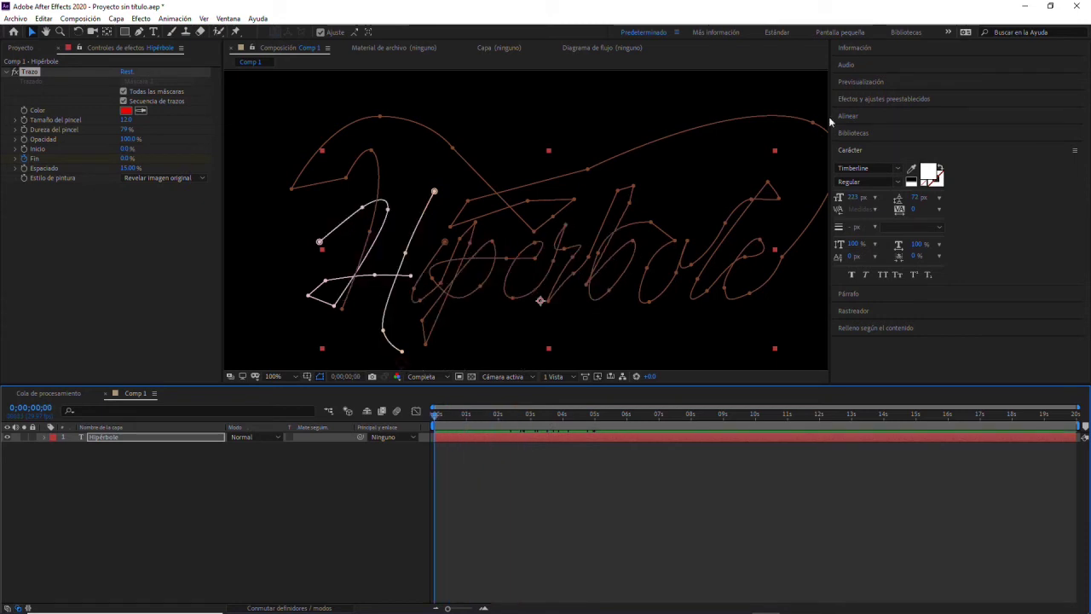
pyautogui.click(857, 100)
# Preview the Hipérbole reveal with overlays hidden, then uncheck Secuencia de trazos near 4 seconds
pyautogui.click(856, 83)
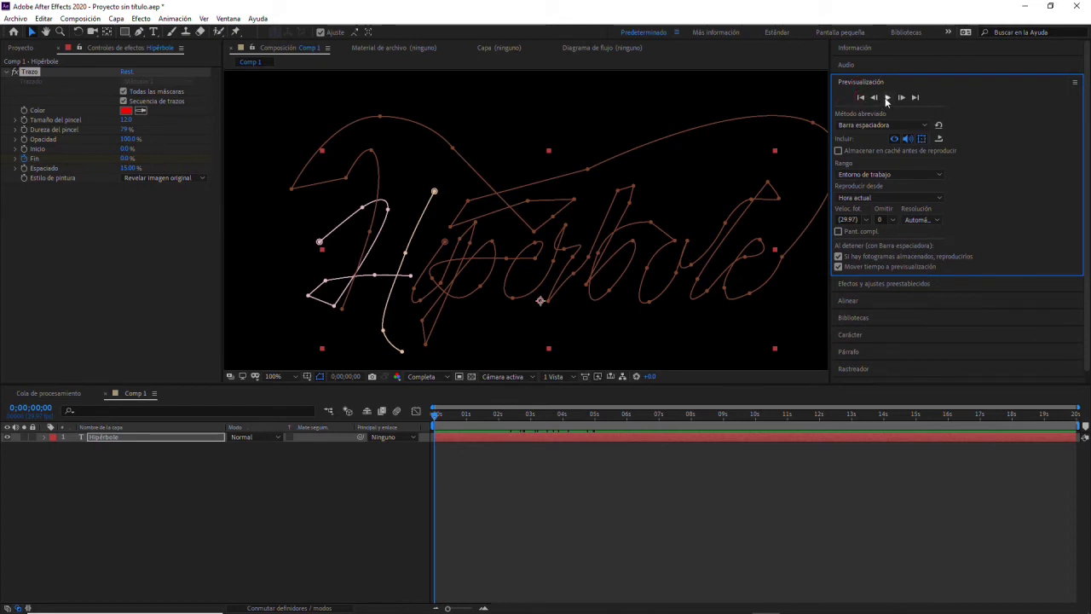
pyautogui.click(888, 98)
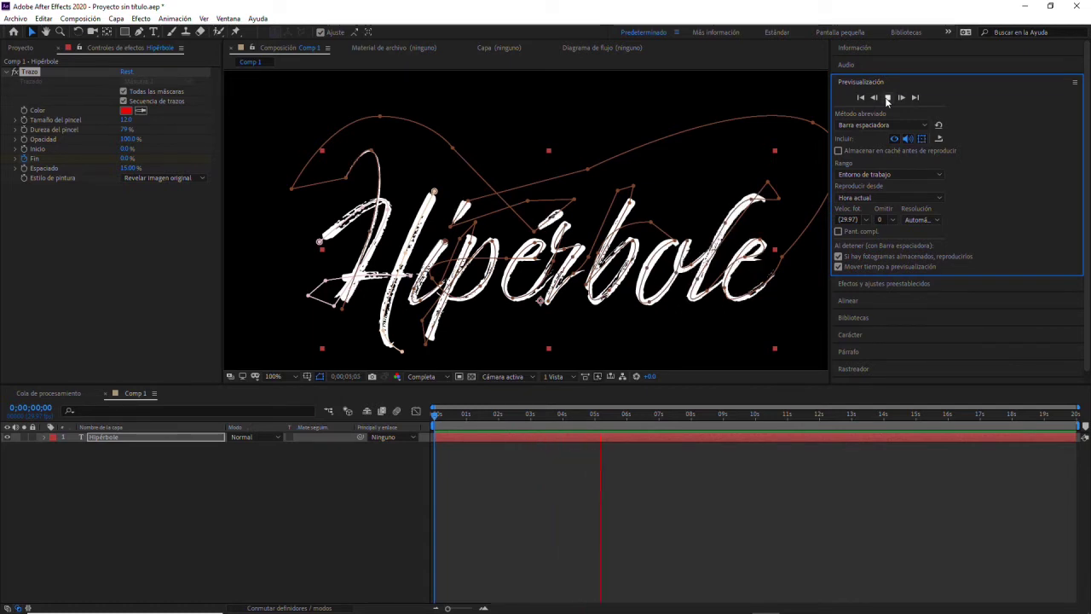
pyautogui.click(886, 99)
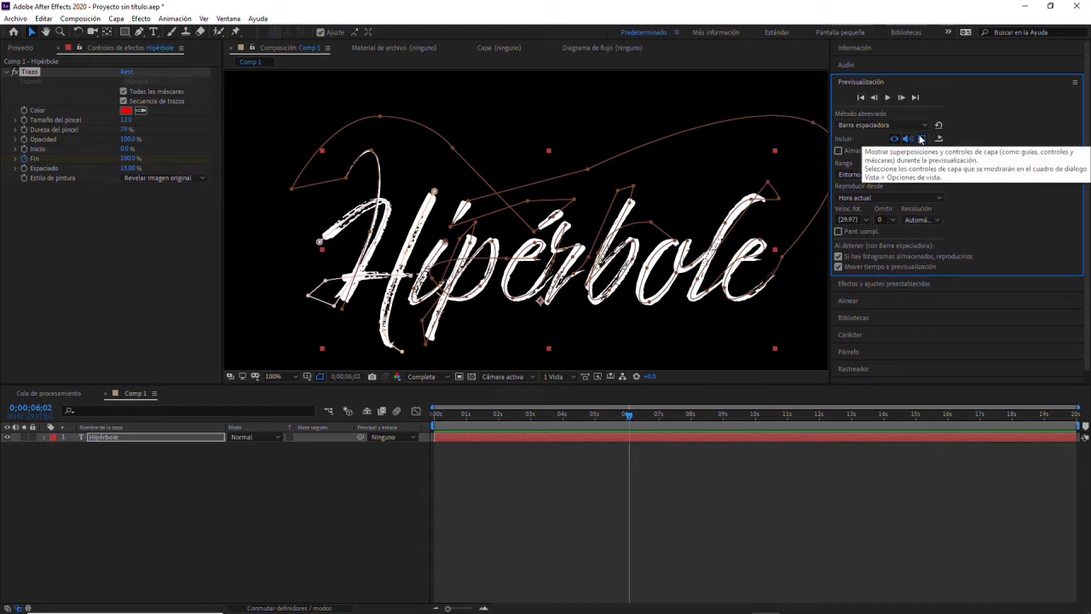
pyautogui.click(921, 138)
pyautogui.press('Home')
pyautogui.click(884, 98)
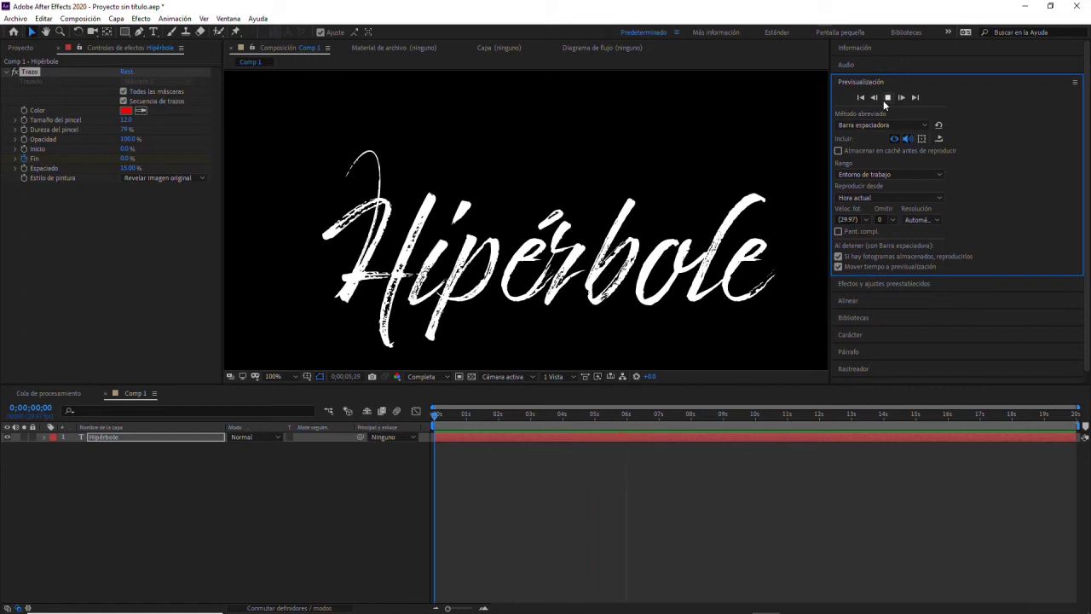
pyautogui.click(882, 99)
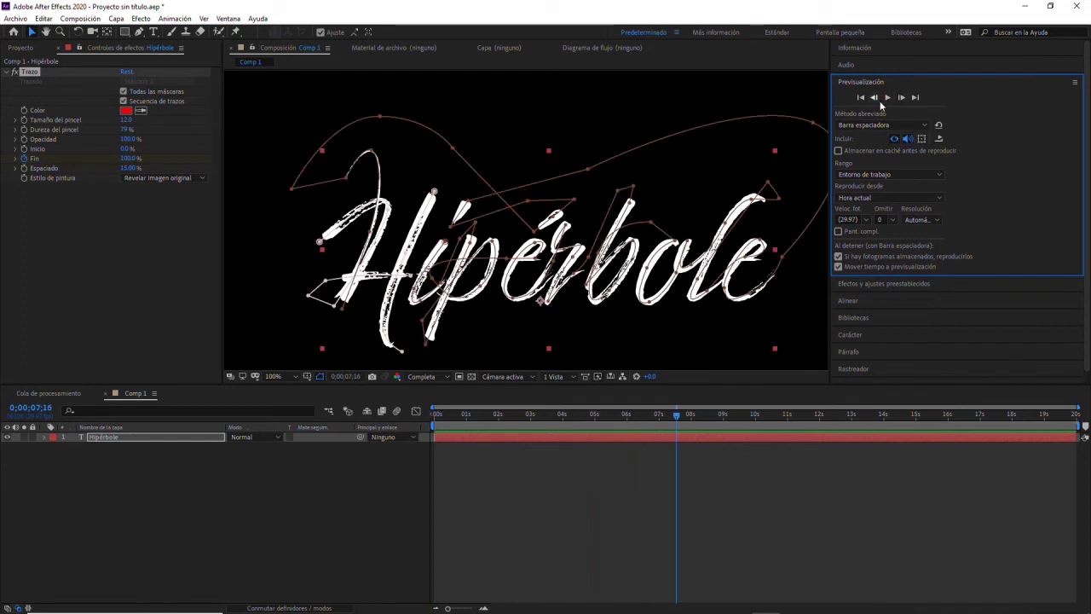
pyautogui.moveTo(675, 416); pyautogui.dragTo(564, 422)
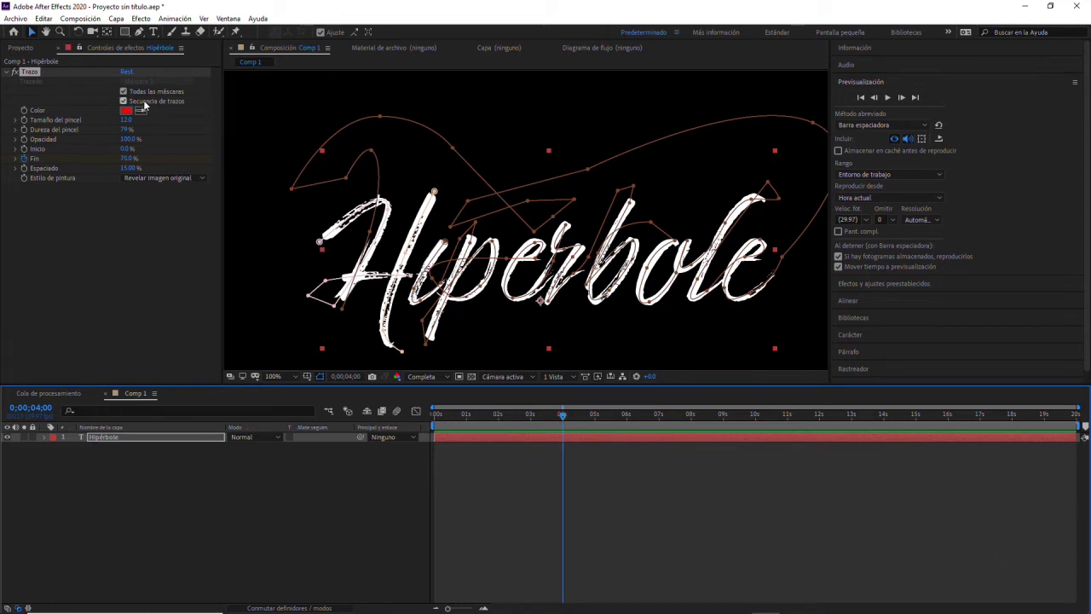
pyautogui.click(123, 101)
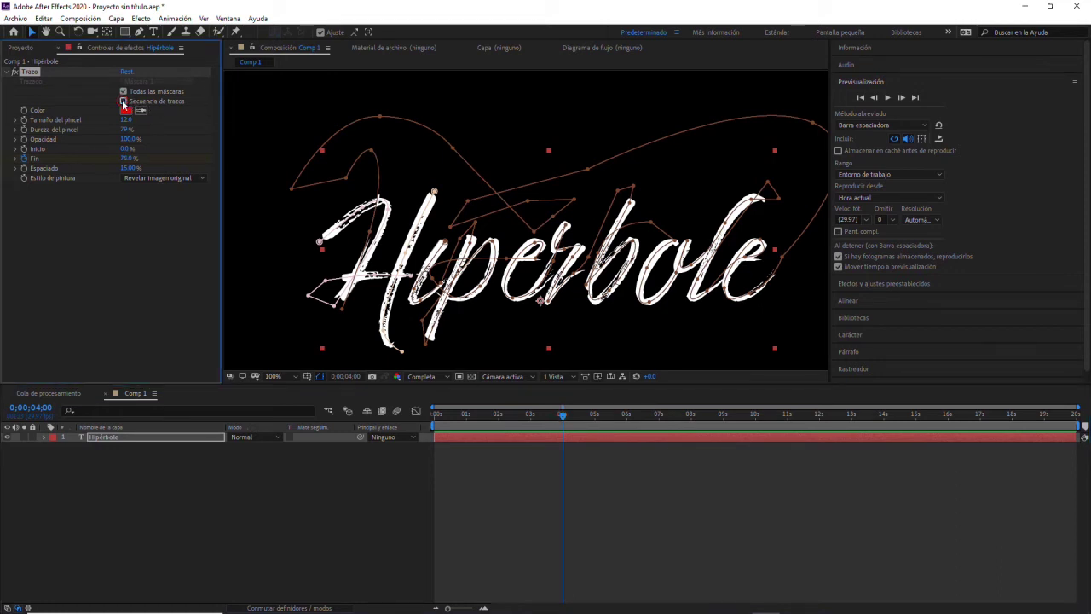
# Replay the reveal from the start without sequential strokes
pyautogui.moveTo(568, 424); pyautogui.dragTo(434, 422)
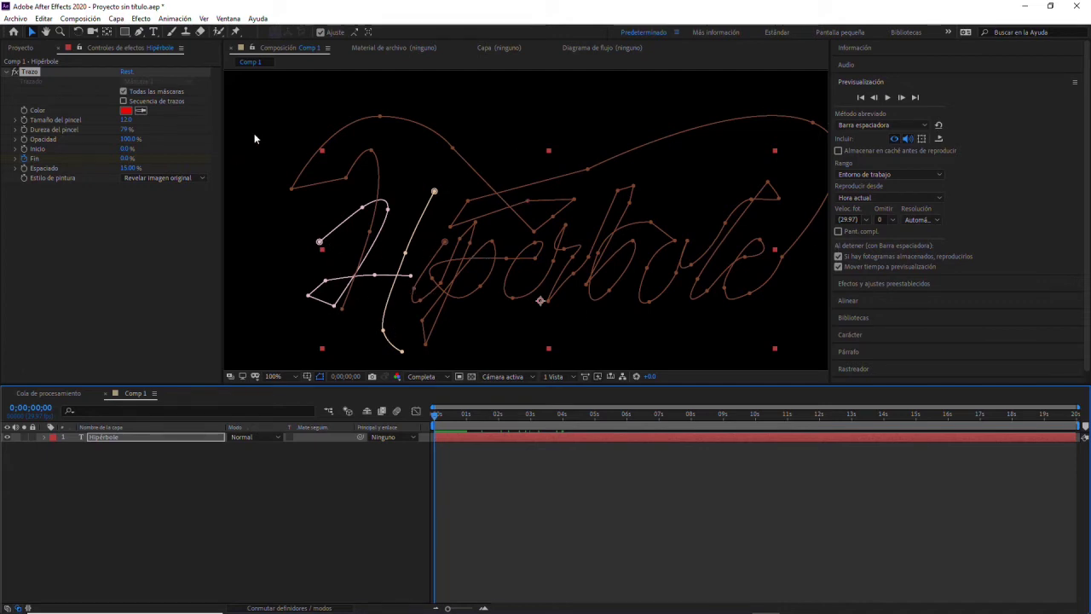
pyautogui.click(860, 101)
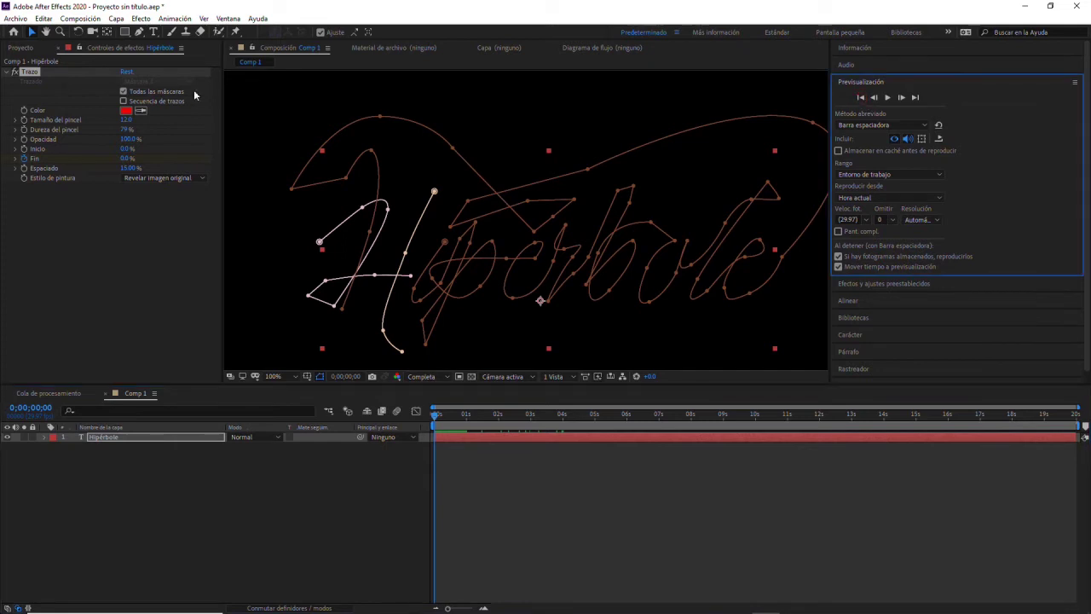
pyautogui.click(887, 97)
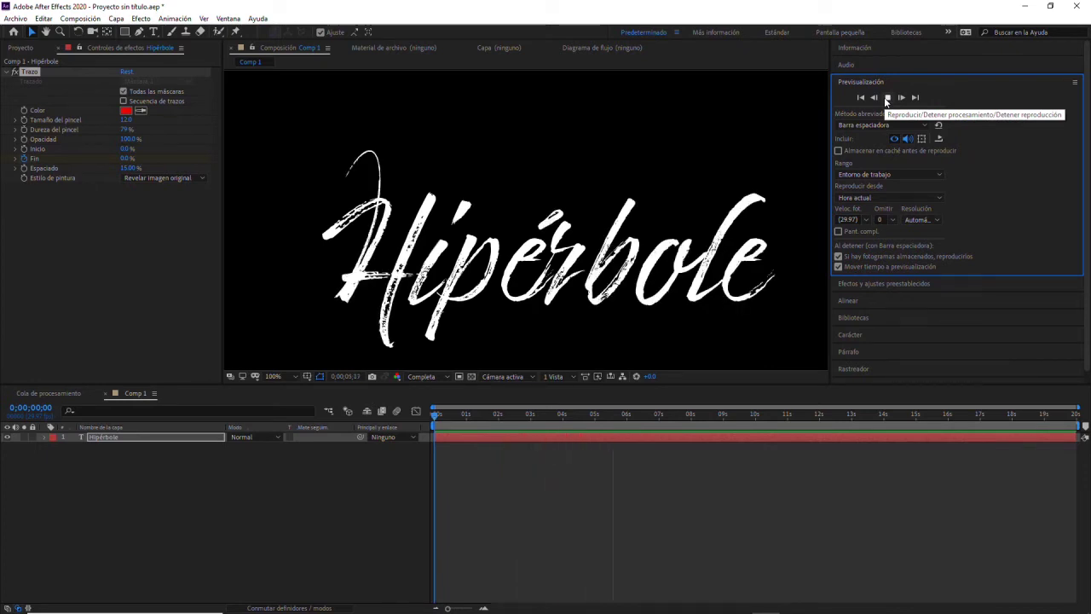
pyautogui.click(887, 98)
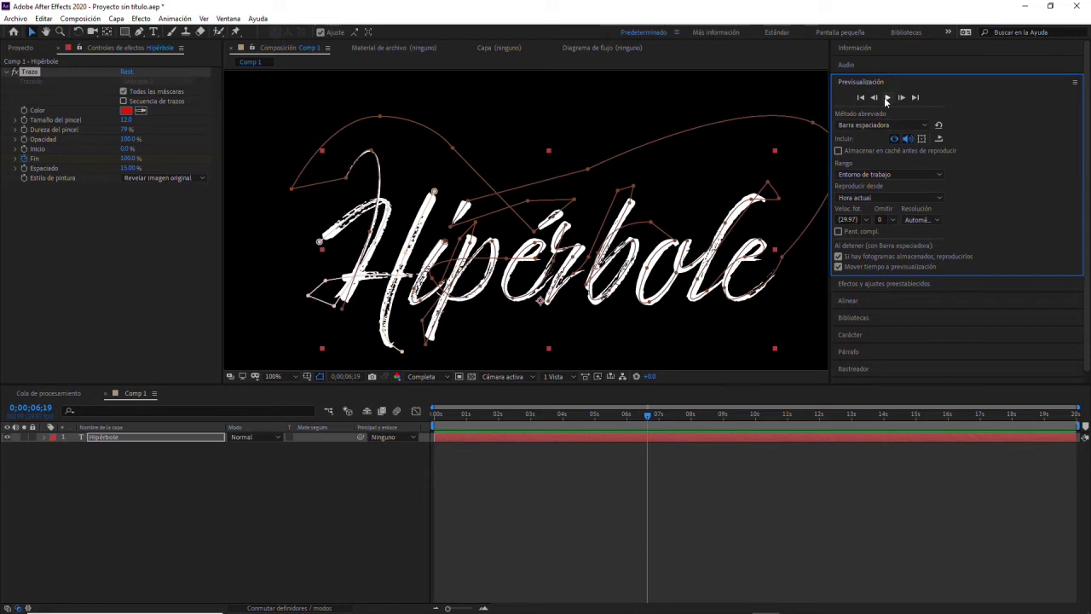
# Re-check Secuencia de trazos, replay the reveal, and scrub back to about four seconds
pyautogui.click(122, 101)
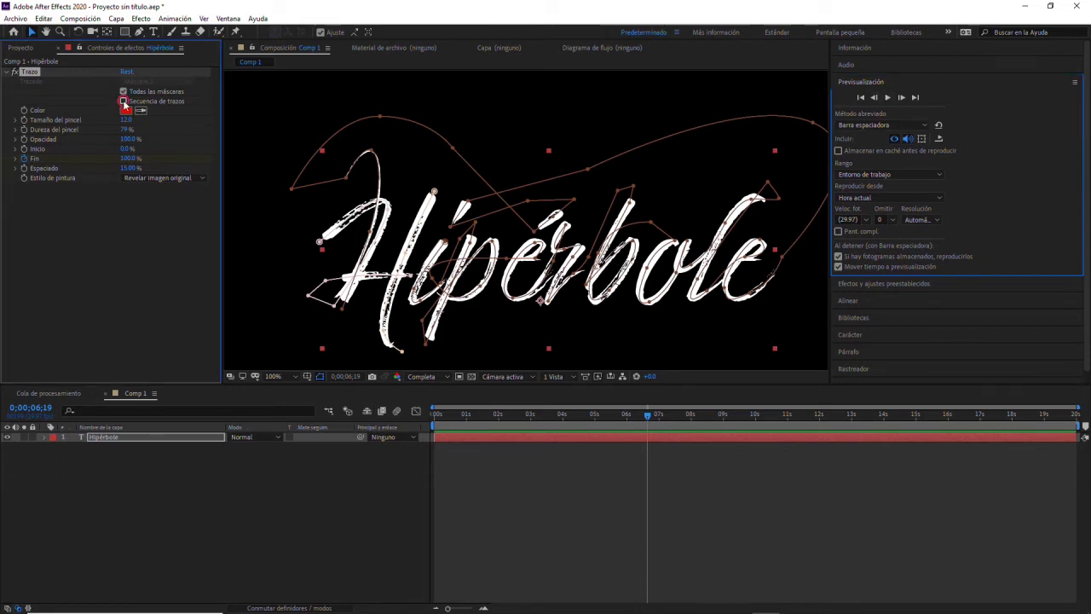
pyautogui.click(861, 97)
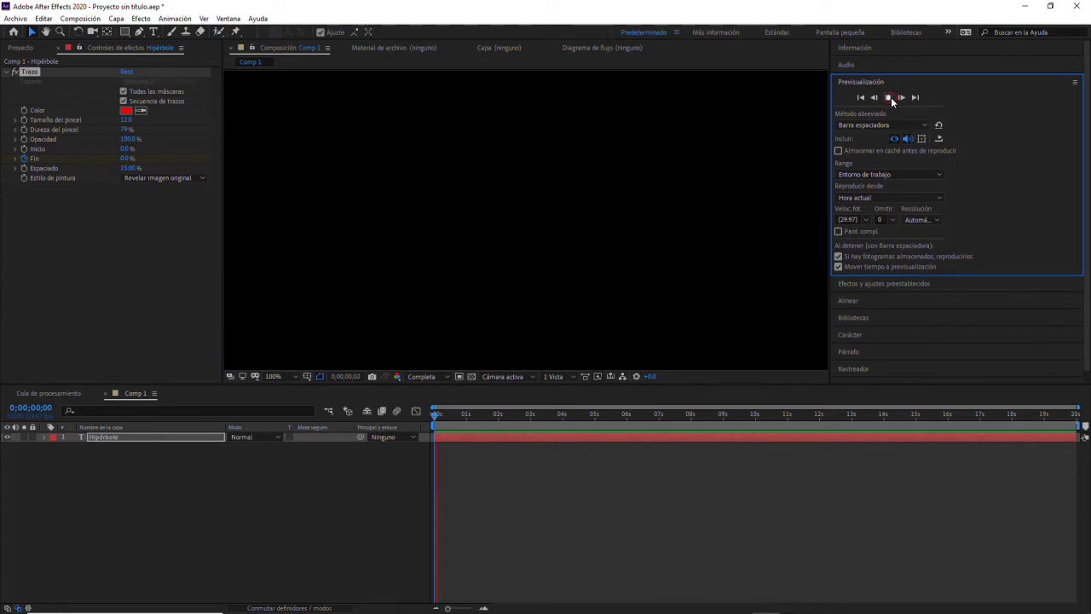
pyautogui.click(891, 97)
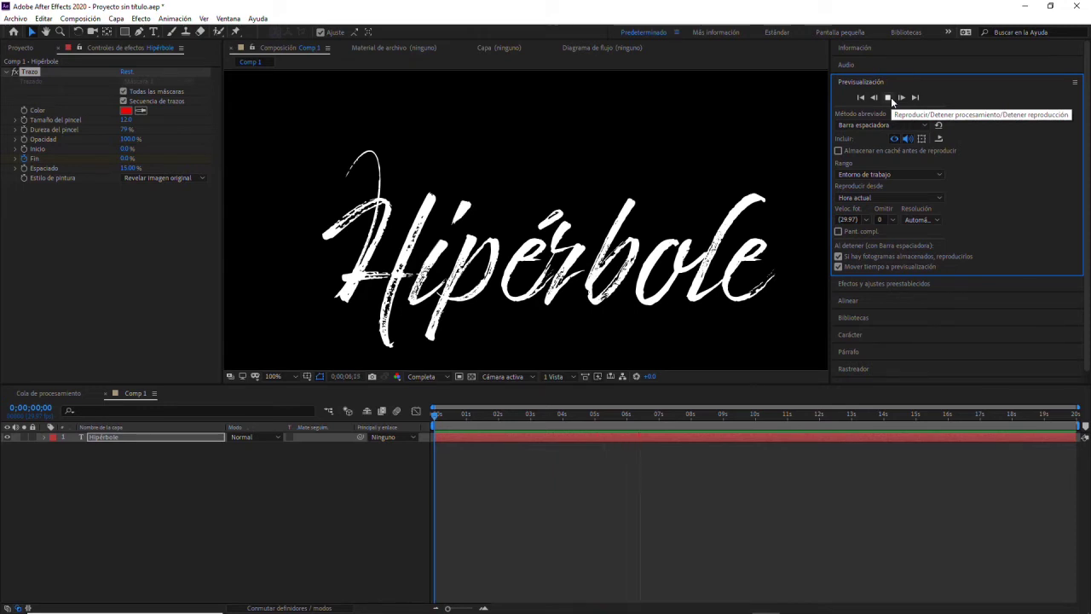
pyautogui.click(891, 100)
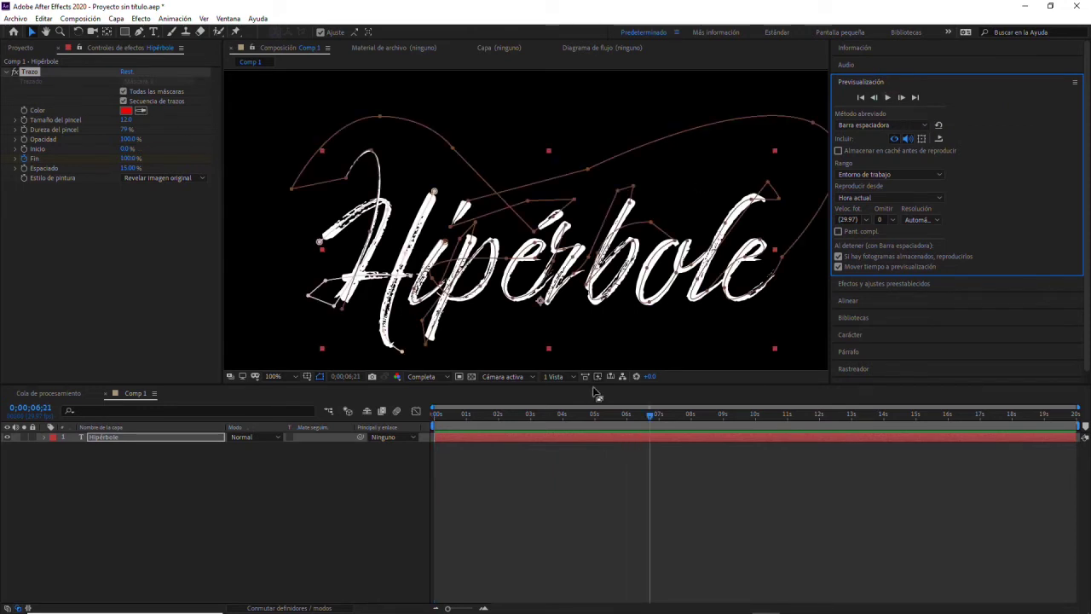
pyautogui.moveTo(650, 416)
pyautogui.mouseDown()
pyautogui.moveTo(550, 421)
pyautogui.moveTo(462, 401)
pyautogui.moveTo(480, 407)
pyautogui.mouseUp()
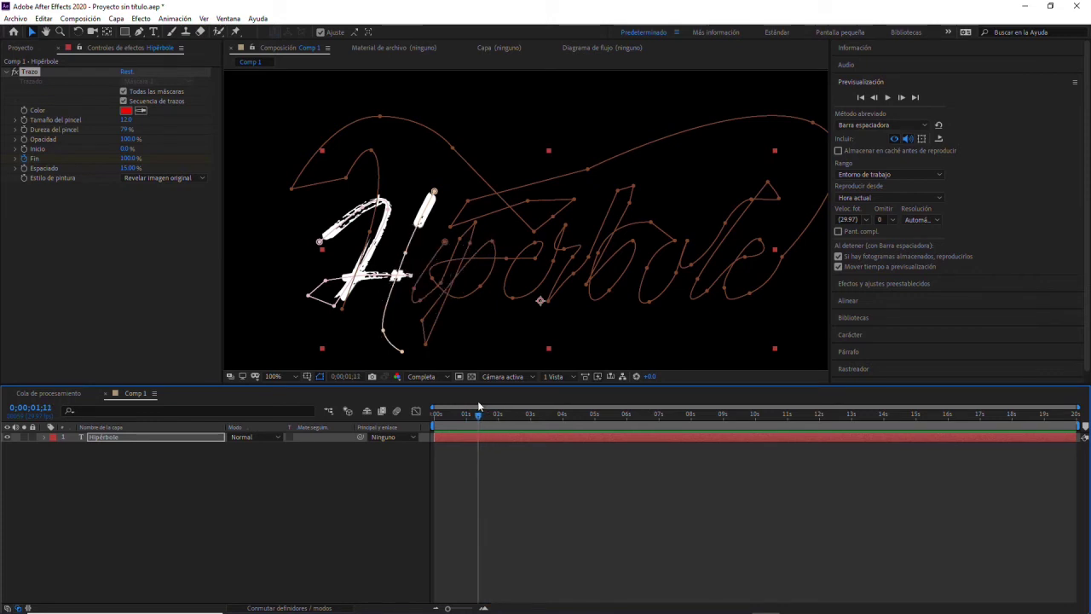
# Stroke only Máscara 1 instead of all masks and preview the reveal
pyautogui.click(123, 92)
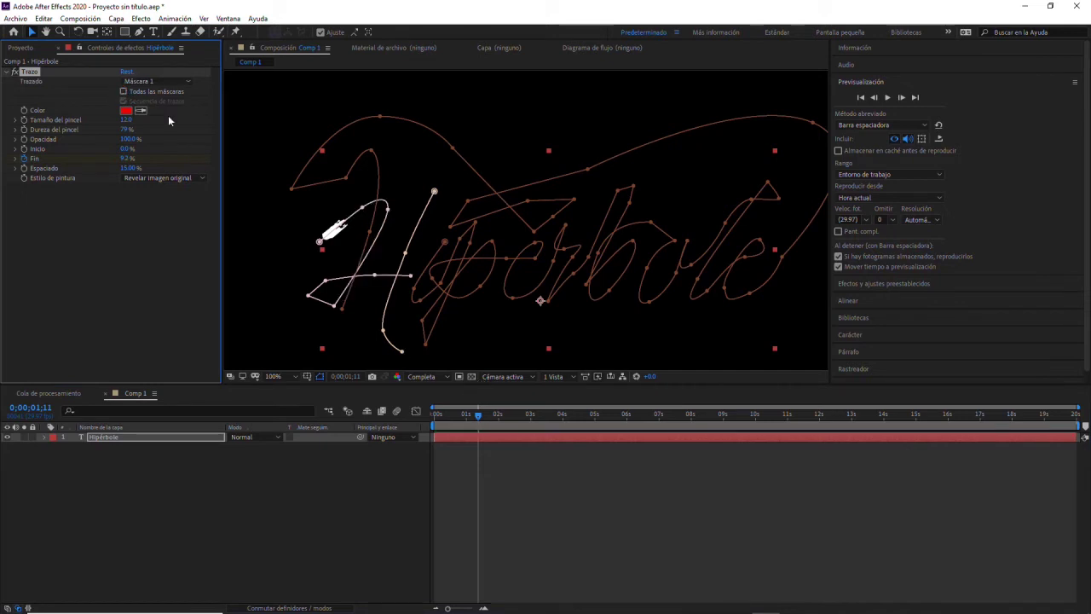
pyautogui.click(161, 81)
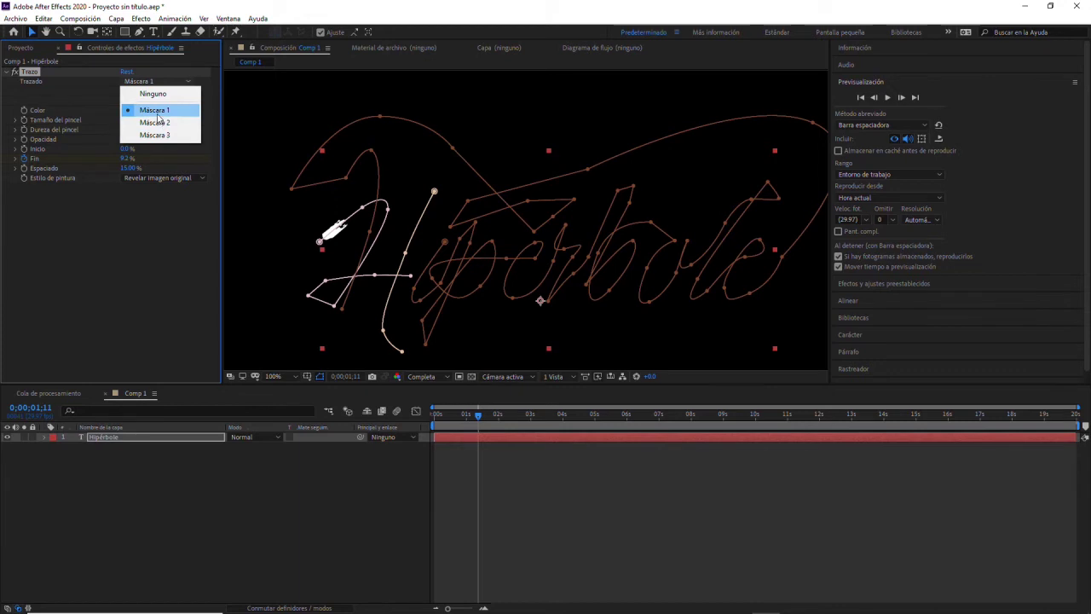
pyautogui.click(154, 110)
pyautogui.click(862, 98)
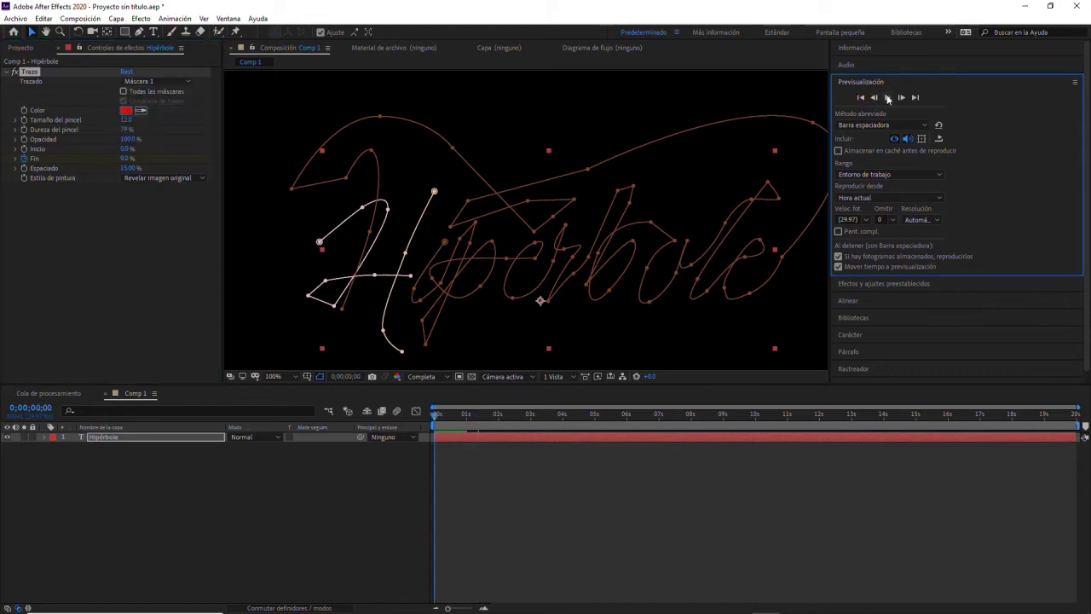
pyautogui.click(887, 98)
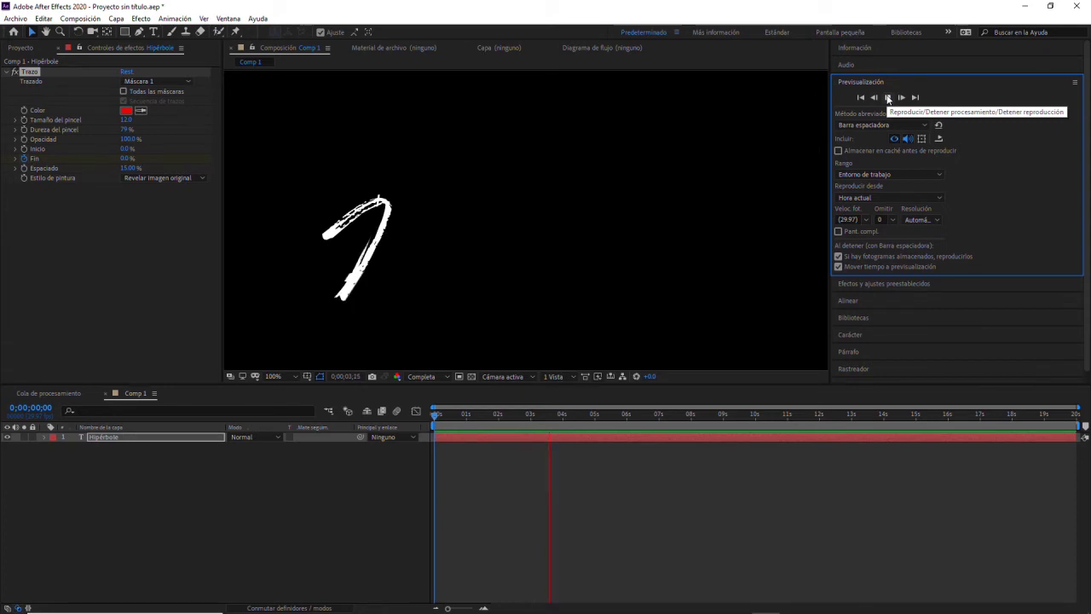
pyautogui.click(888, 98)
pyautogui.click(860, 97)
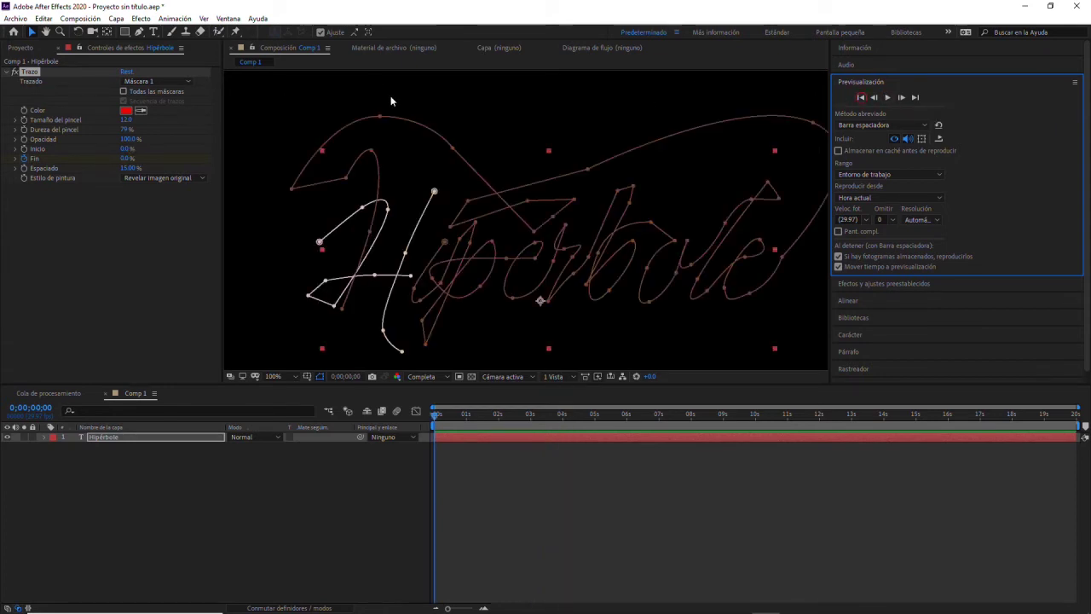
# Switch the stroke path to Máscara 2 and preview it
pyautogui.click(145, 81)
pyautogui.click(151, 122)
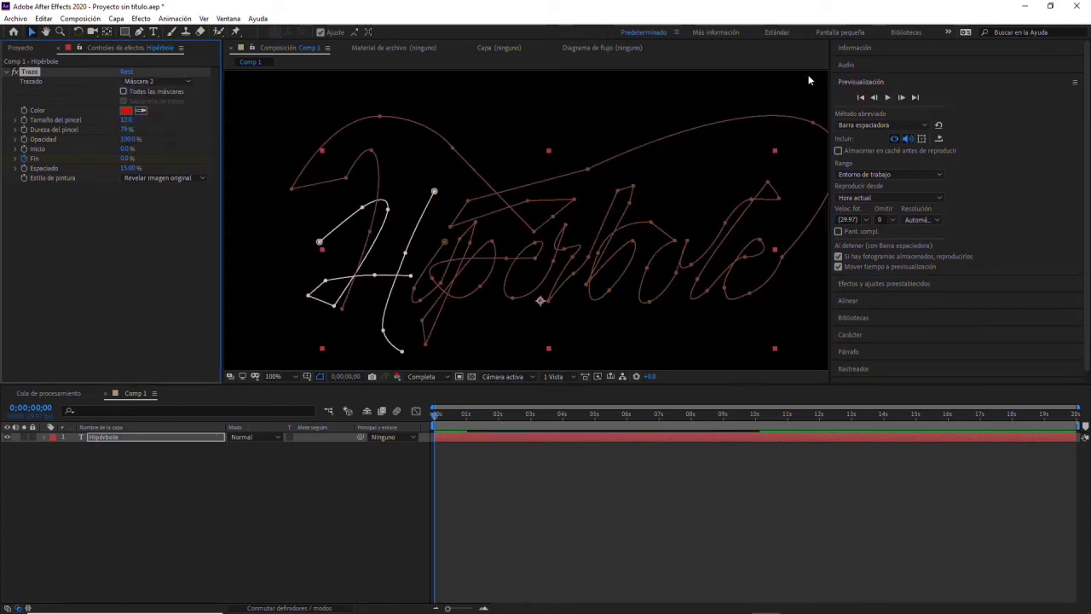
pyautogui.click(860, 97)
pyautogui.click(887, 98)
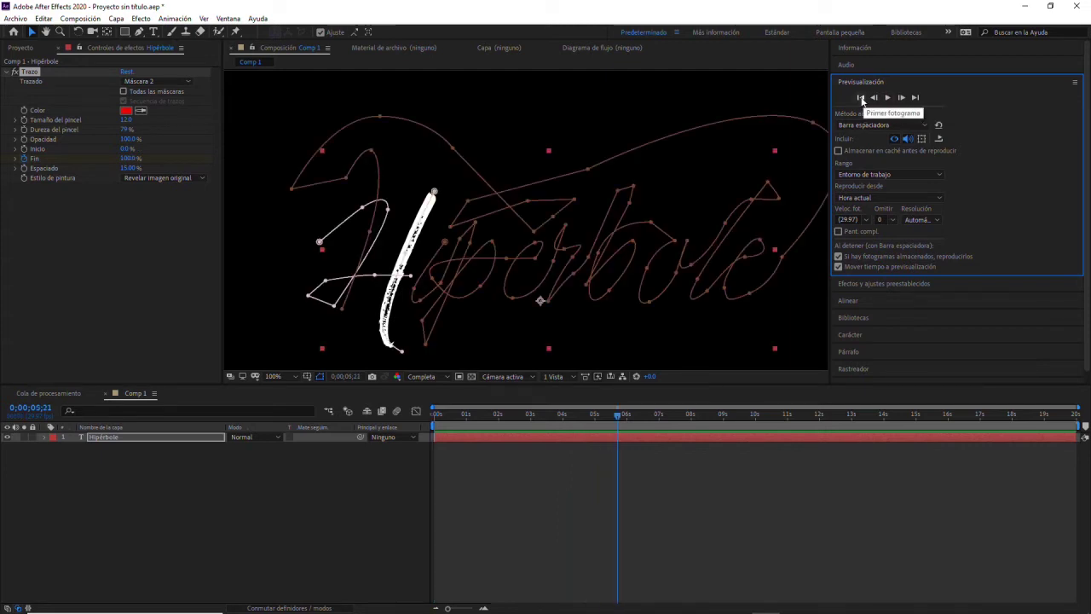
pyautogui.click(860, 97)
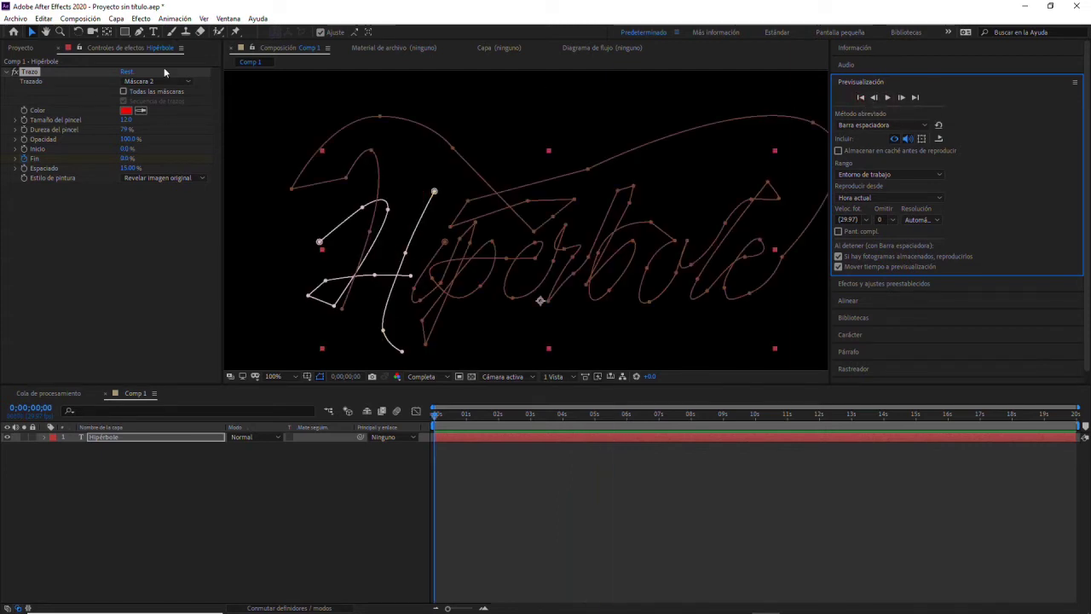
# Switch the stroke path to Máscara 3 and preview the reveal of 'ipérbole'
pyautogui.click(136, 82)
pyautogui.click(149, 138)
pyautogui.click(859, 98)
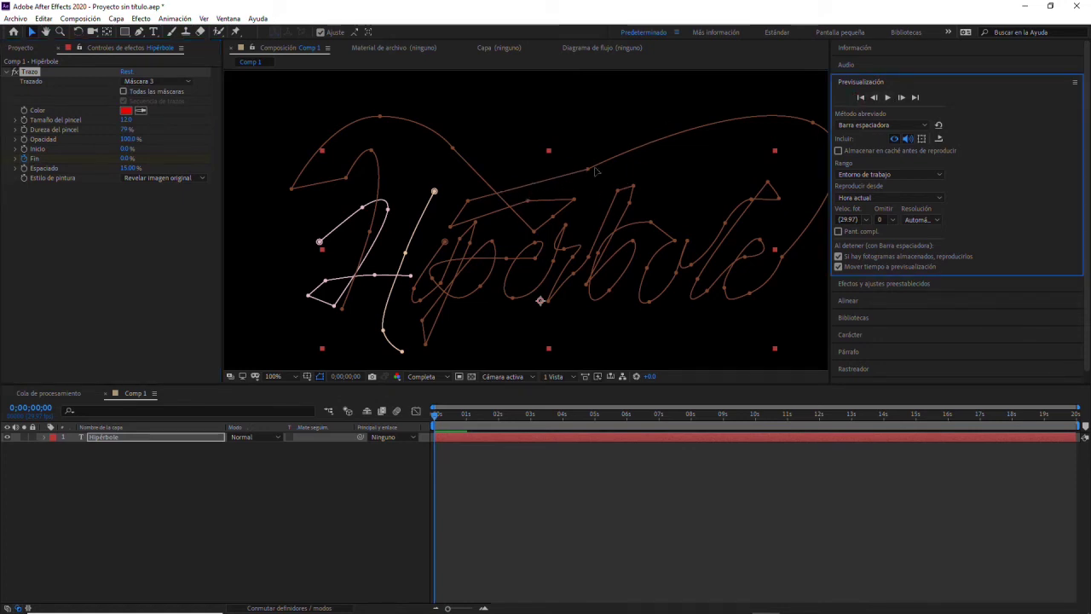
pyautogui.click(888, 97)
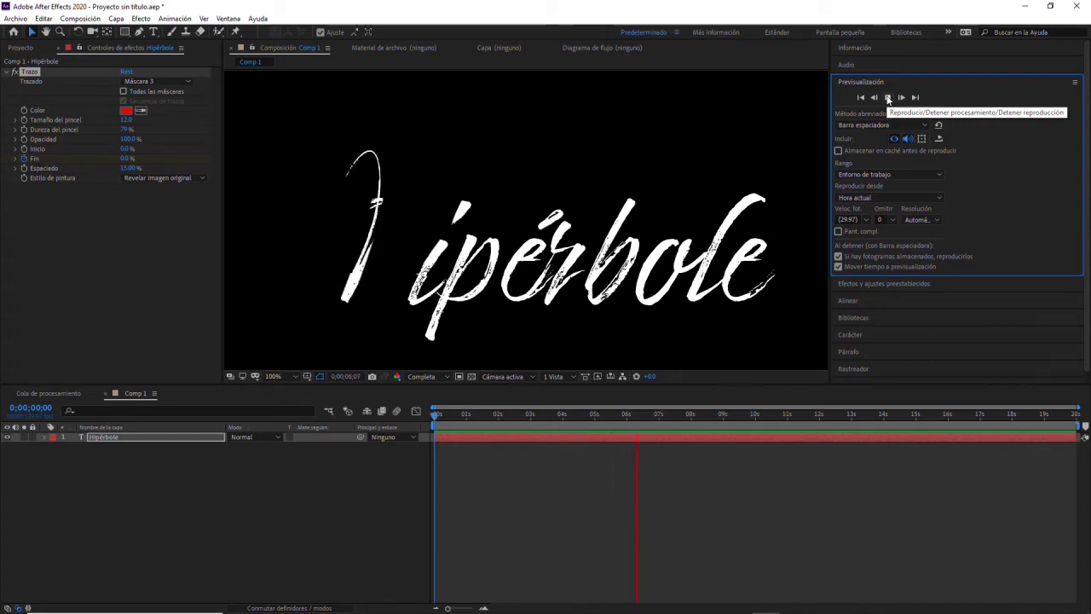
pyautogui.click(887, 98)
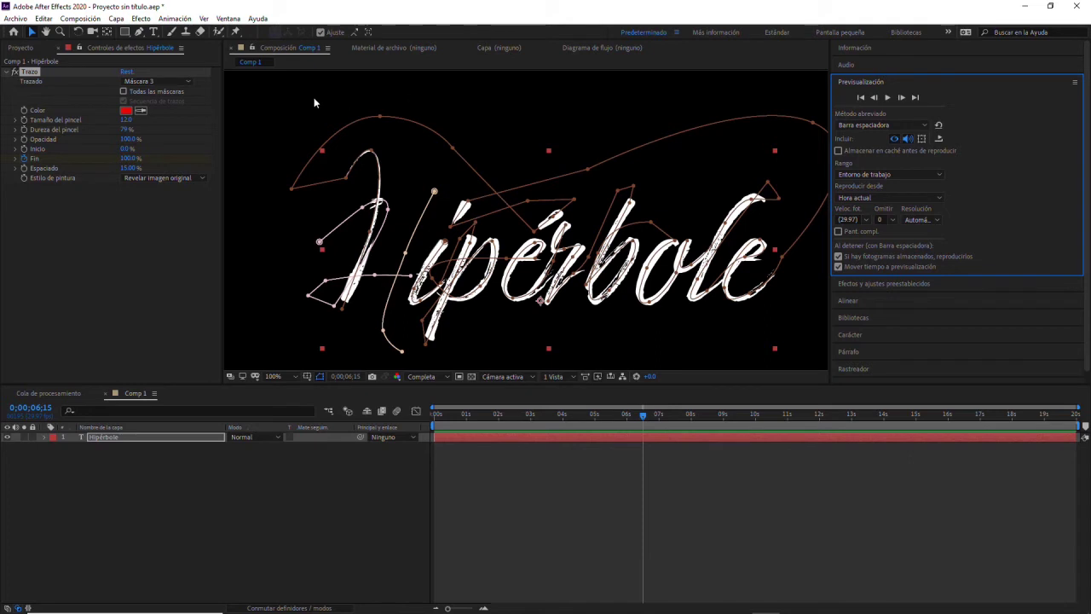
# Set the path to Máscara 1 with all masks and Secuencia de trazos on, then preview the write-on
pyautogui.click(162, 81)
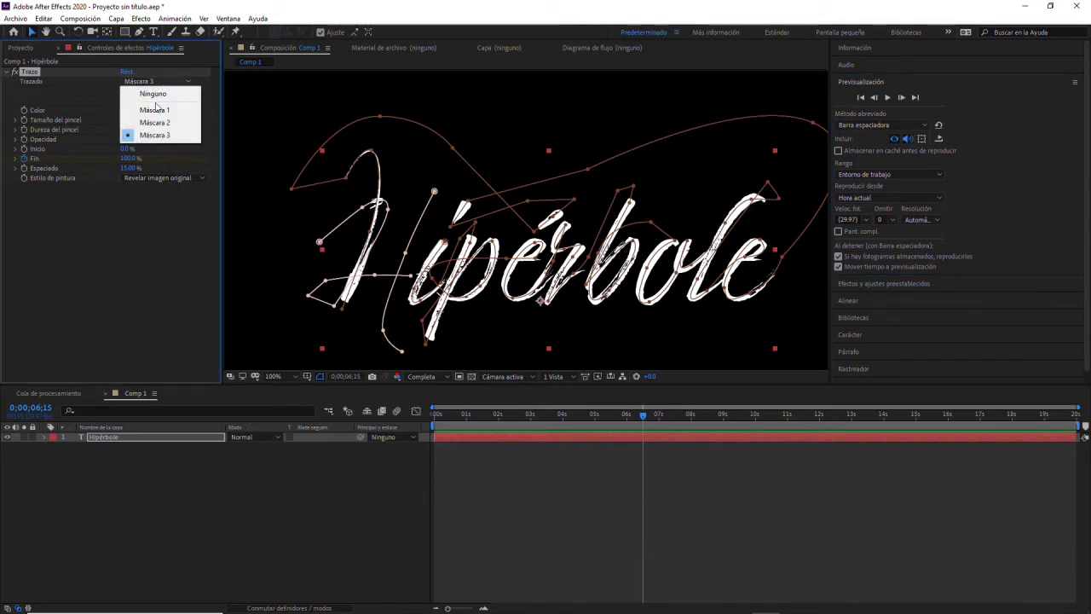
pyautogui.click(154, 110)
pyautogui.click(123, 91)
pyautogui.click(123, 101)
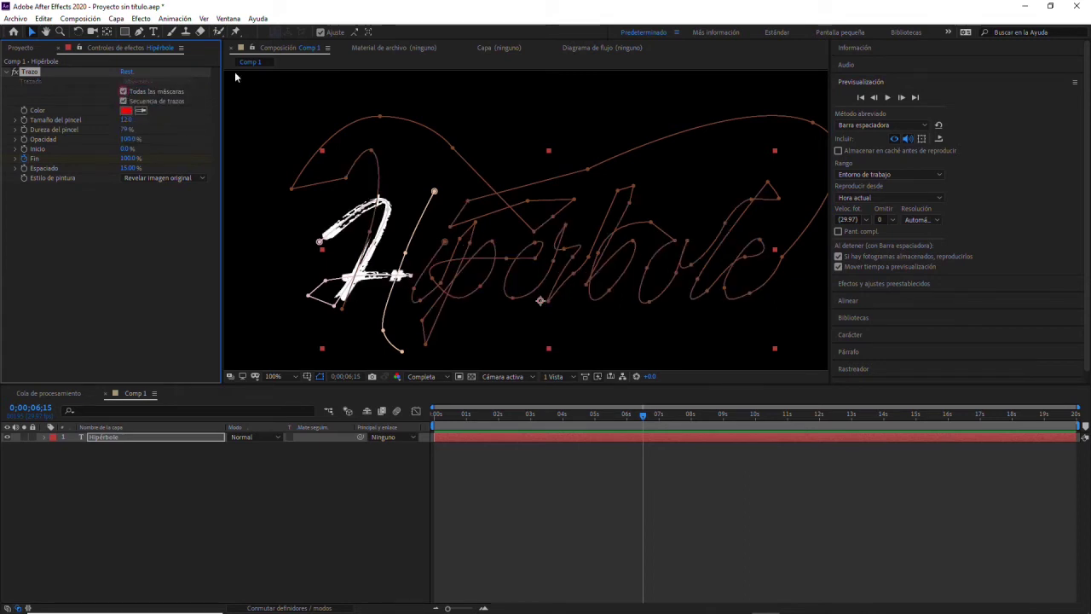
pyautogui.click(860, 98)
pyautogui.click(887, 97)
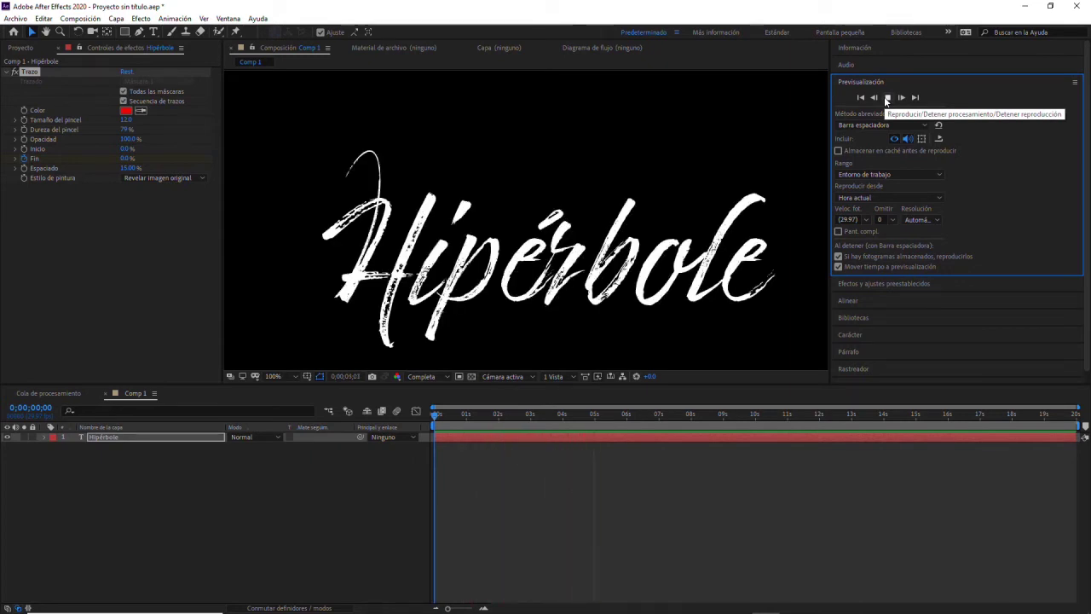
pyautogui.click(887, 97)
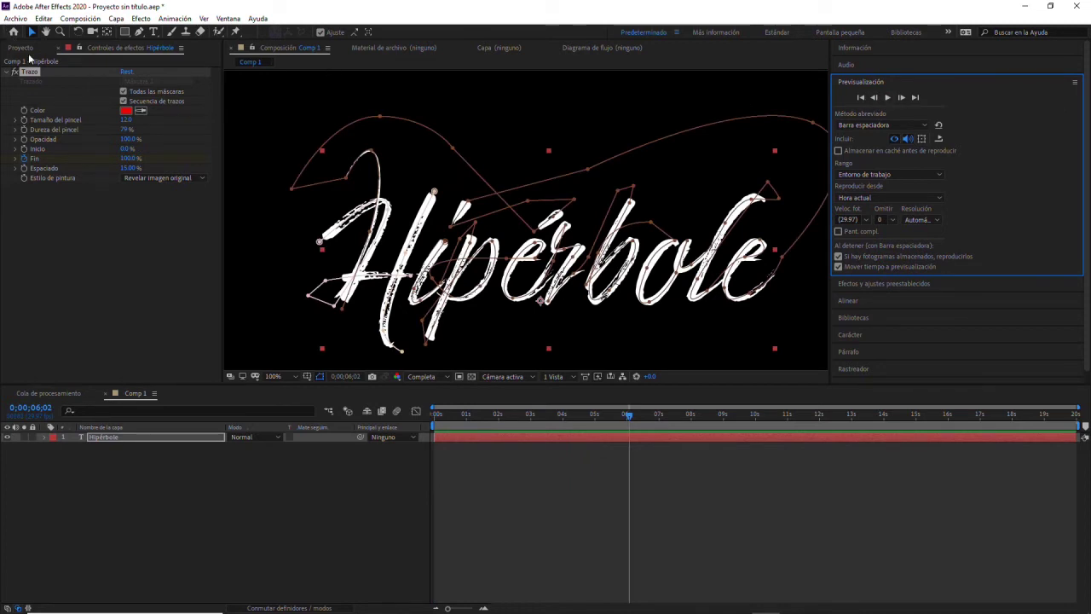
pyautogui.click(21, 49)
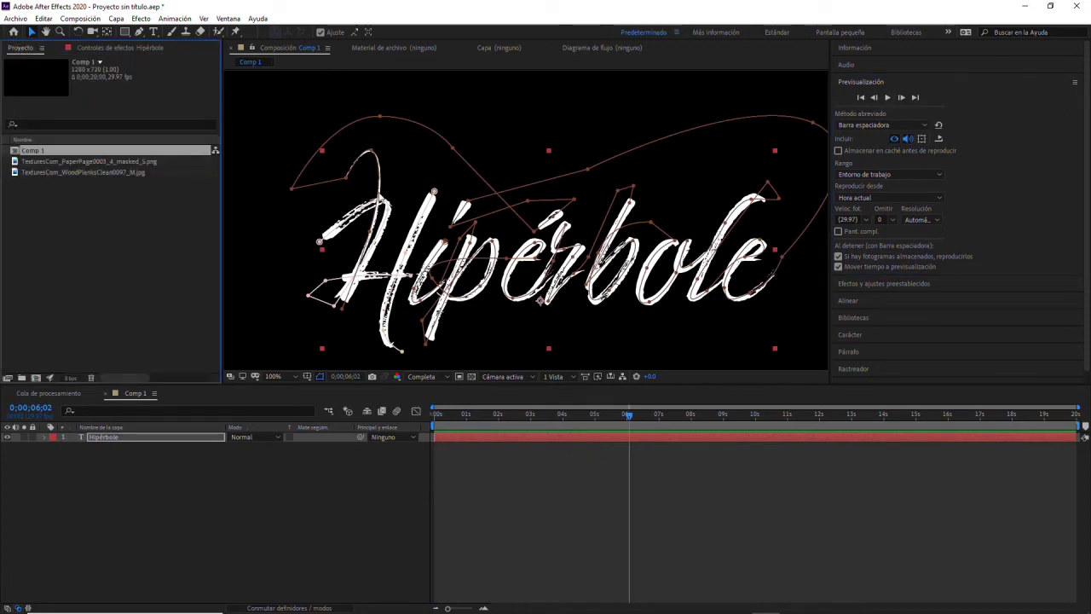
# Create a new Comp 2 and add the aged paper texture to it
pyautogui.click(79, 18)
pyautogui.click(83, 33)
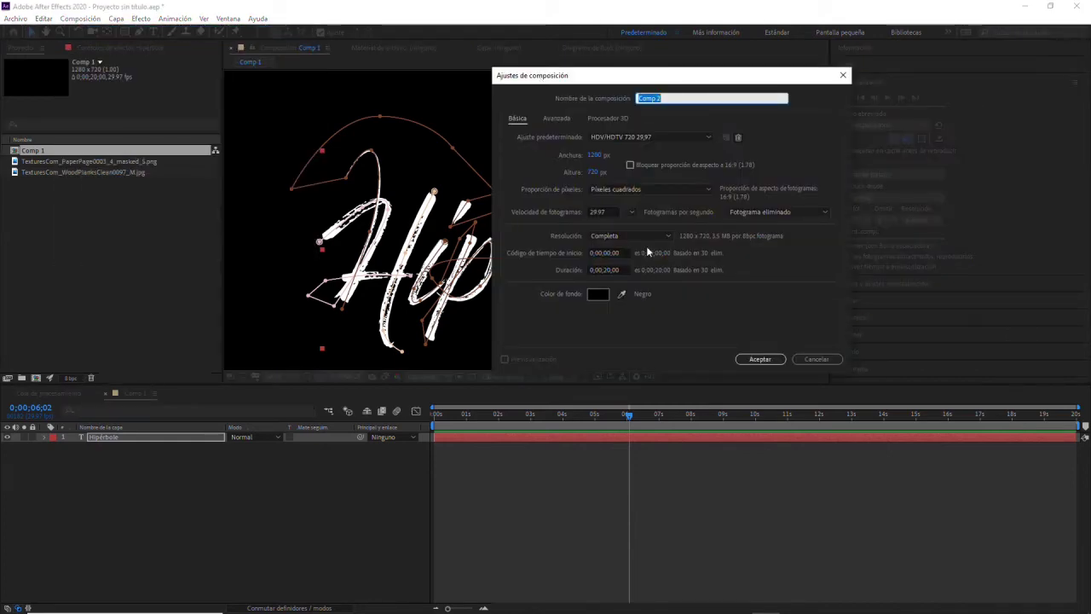
pyautogui.click(760, 359)
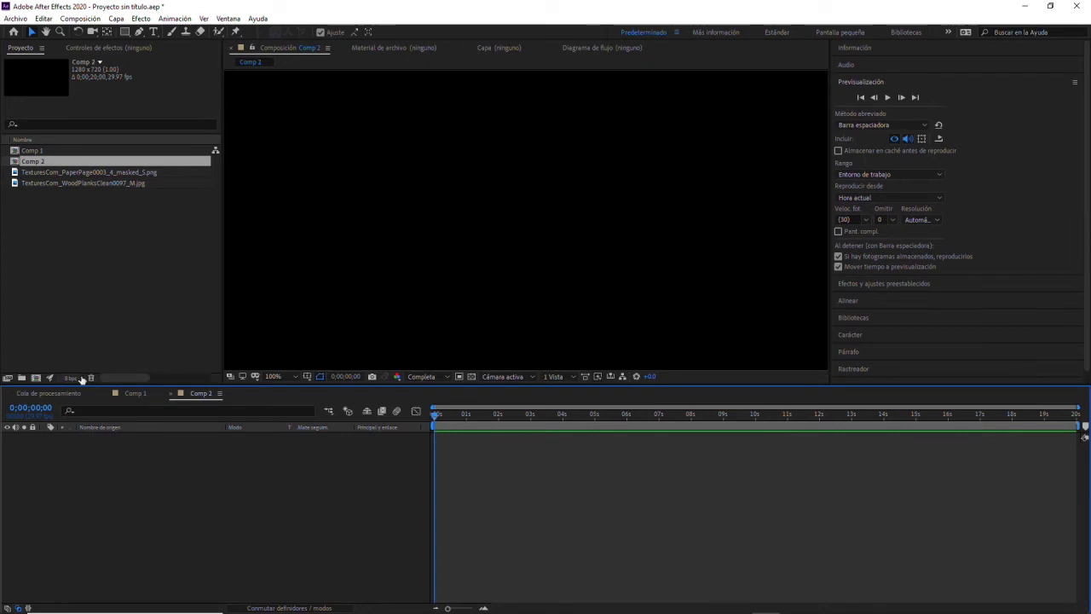
pyautogui.click(41, 171)
pyautogui.click(35, 185)
pyautogui.click(50, 173)
pyautogui.click(41, 182)
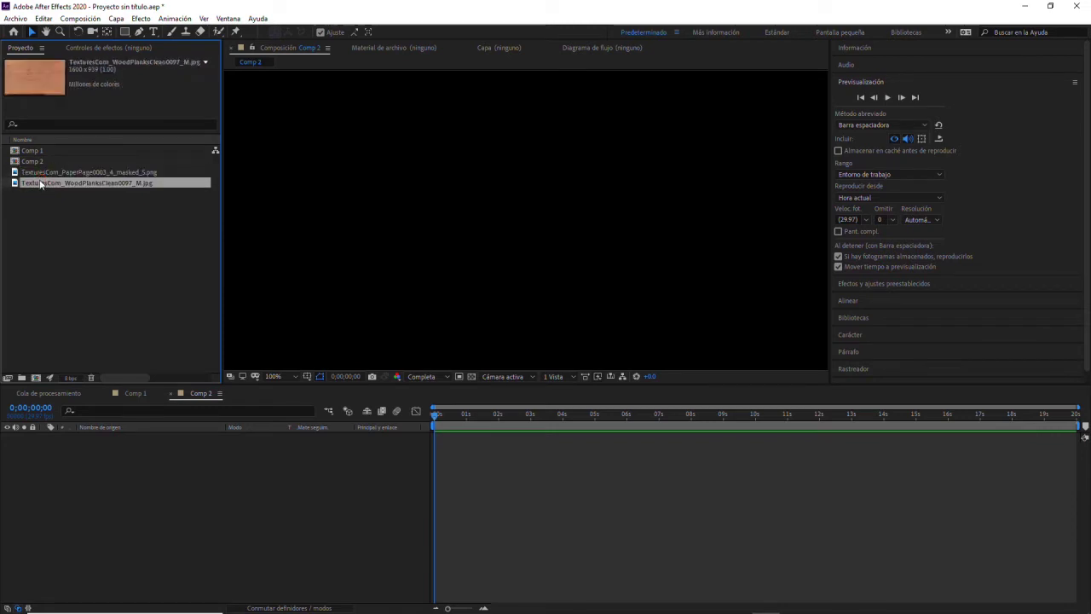
pyautogui.click(38, 173)
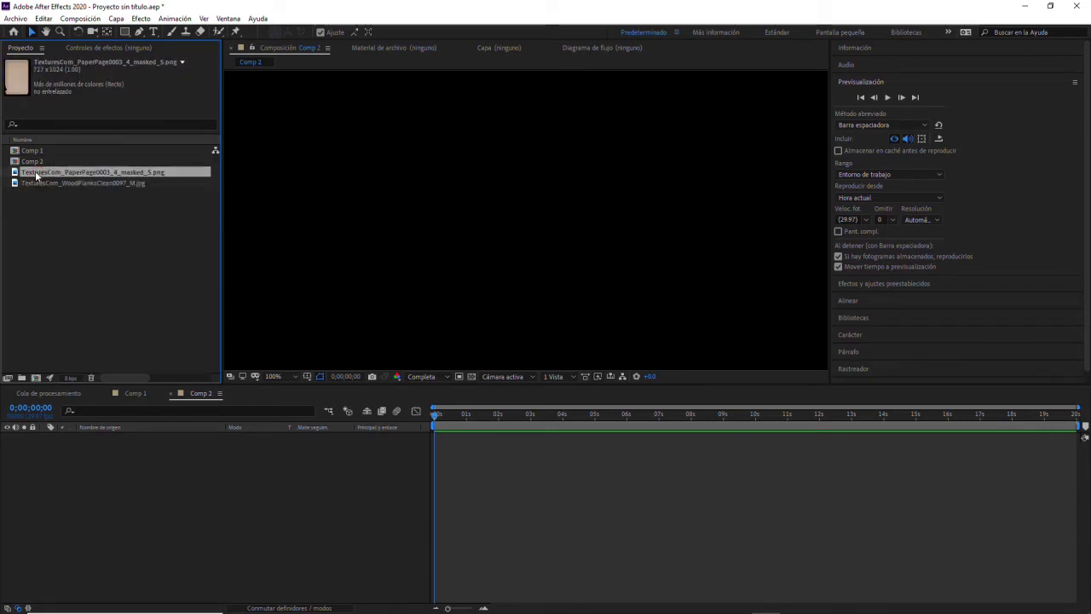
pyautogui.moveTo(35, 175); pyautogui.dragTo(141, 483)
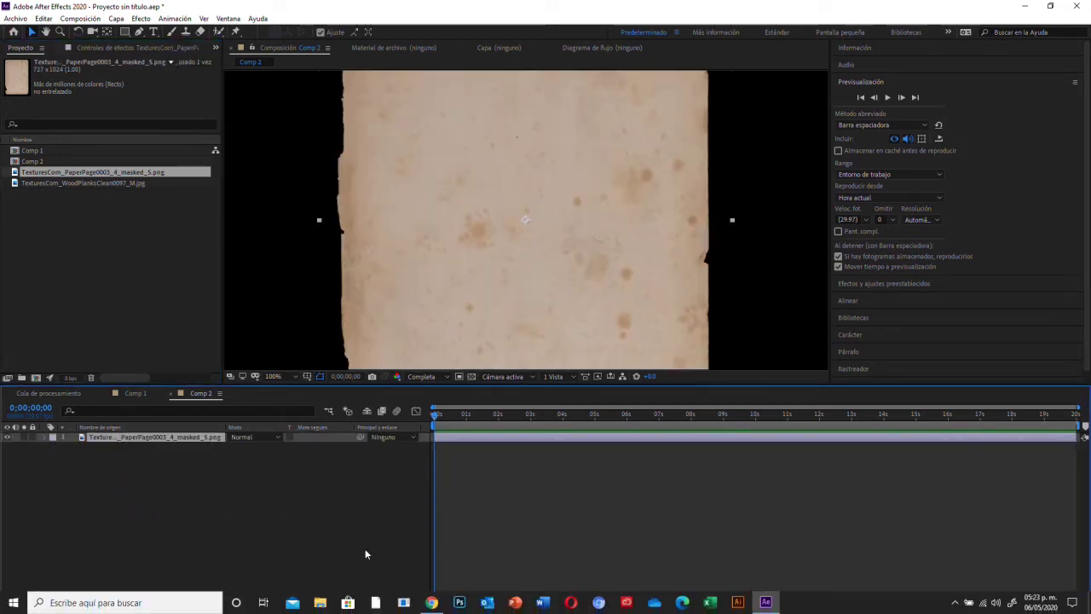
# Rotate the paper layer to 90° and scale it down to sit inside the frame
pyautogui.press('r')
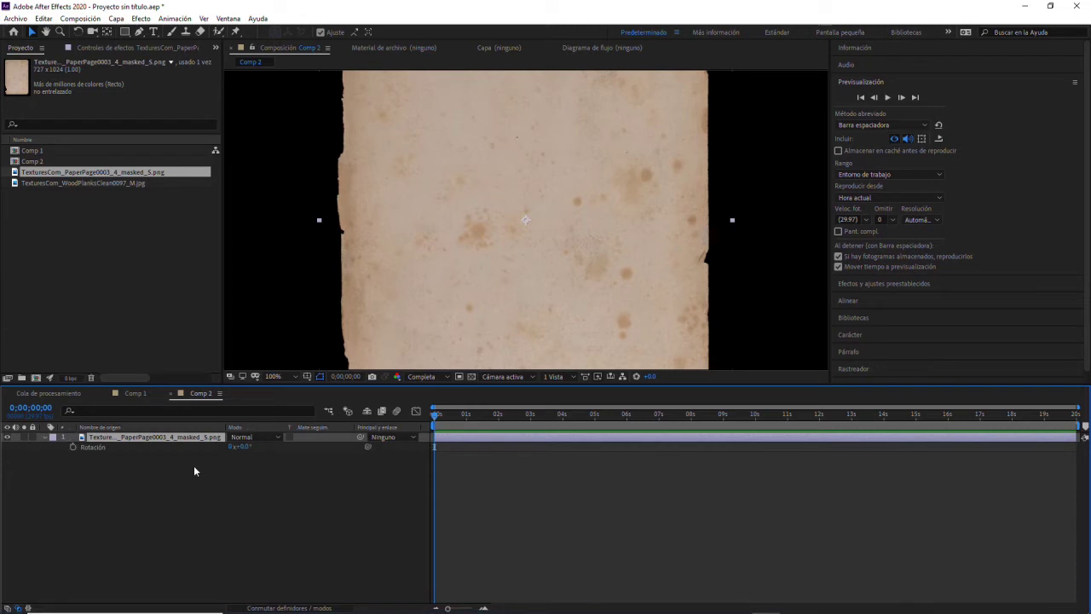
pyautogui.click(245, 447)
pyautogui.write('90')
pyautogui.press('Return')
pyautogui.scroll(-2, 547, 303)
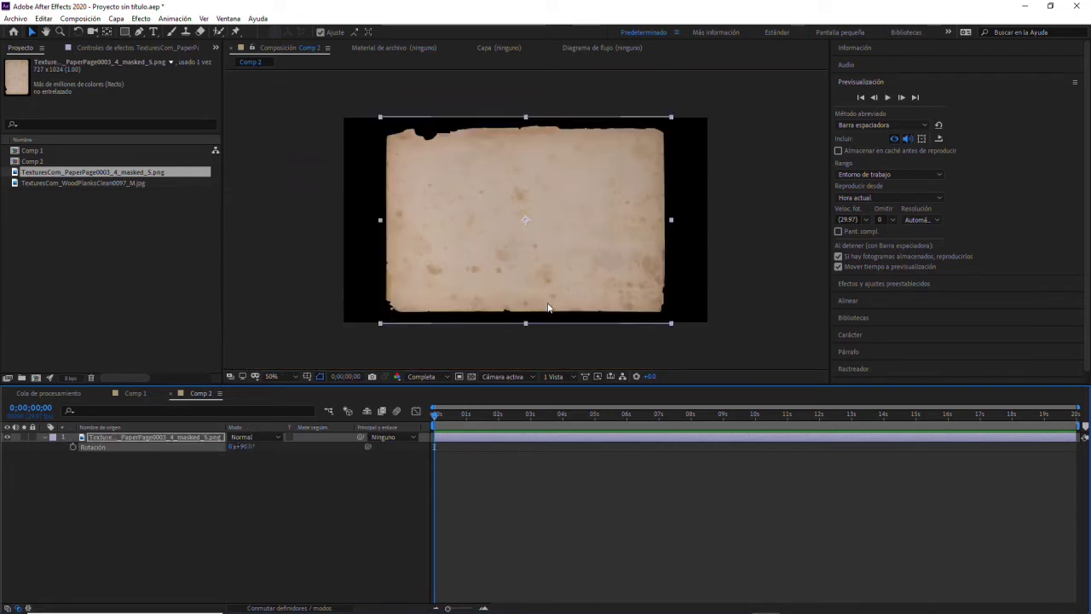
pyautogui.moveTo(671, 117); pyautogui.dragTo(669, 126)
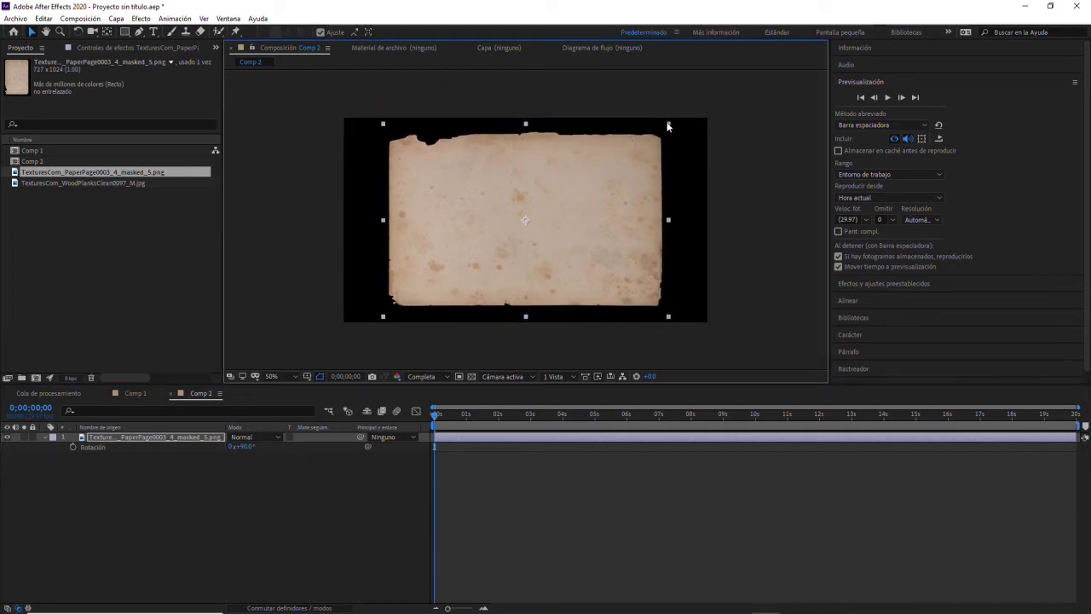
# Rename Comp 1 to 'TEXTO TRAZADO'
pyautogui.click(31, 151)
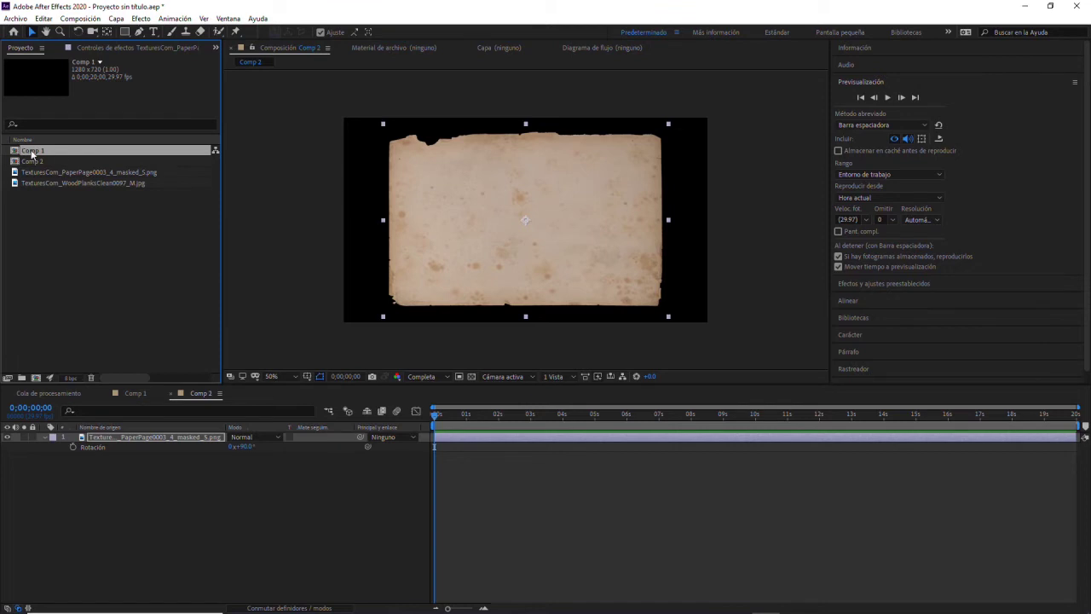
pyautogui.doubleClick(32, 150)
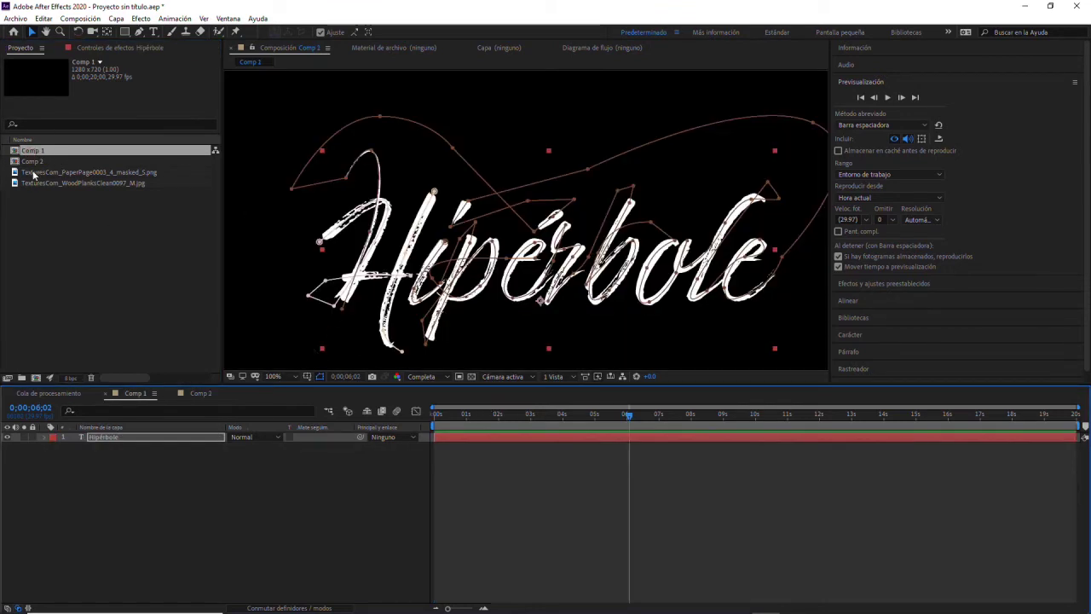
pyautogui.doubleClick(34, 162)
pyautogui.click(32, 152)
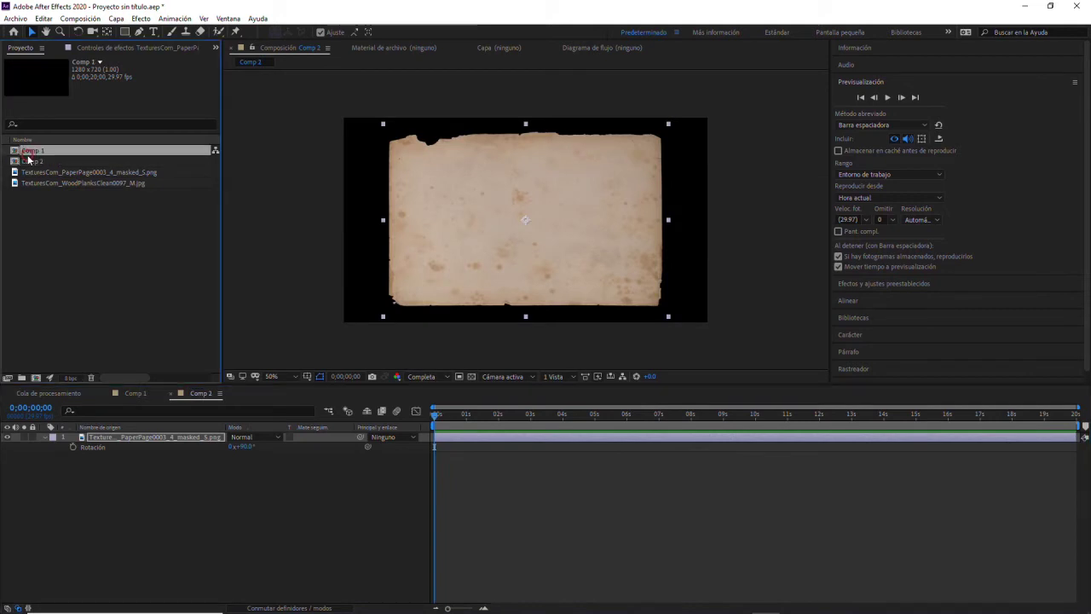
pyautogui.press('Return')
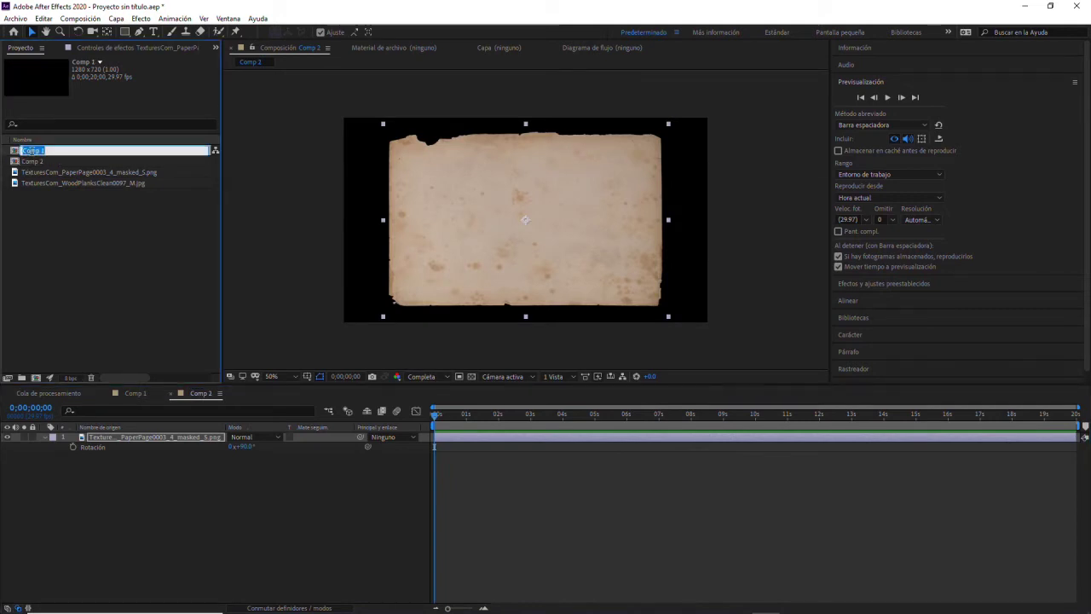
pyautogui.write('TEXTO')
pyautogui.write(' TRAZADO')
pyautogui.press('Return')
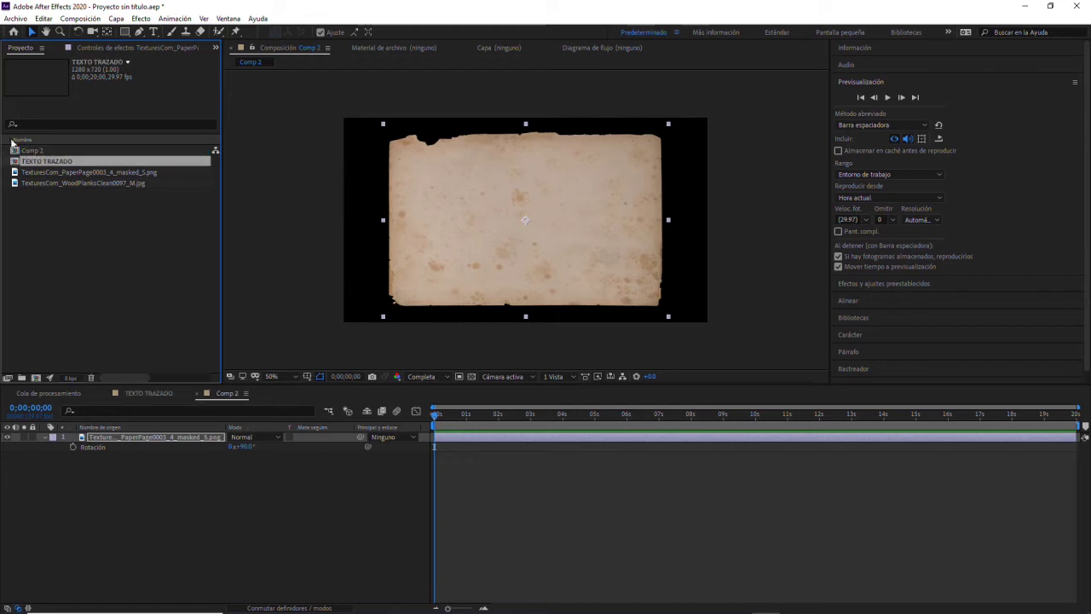
# Add TEXTO TRAZADO to Comp 2 as a layer below the paper
pyautogui.doubleClick(35, 150)
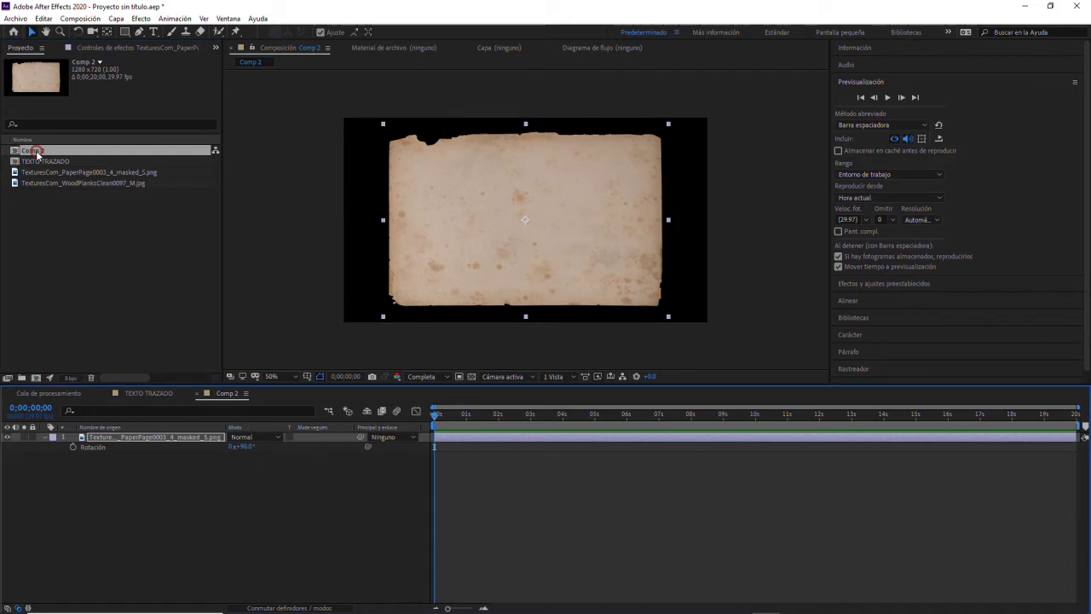
pyautogui.moveTo(37, 161); pyautogui.dragTo(115, 431)
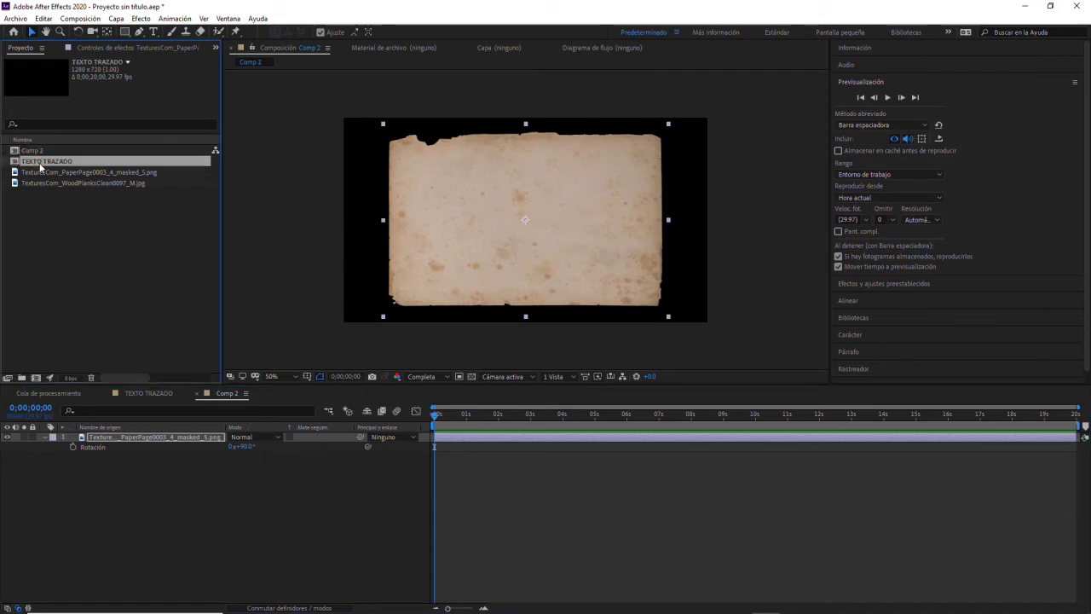
pyautogui.moveTo(114, 430); pyautogui.dragTo(116, 435)
# Fit Comp 2 in the viewer, preview it, and move TEXTO TRAZADO above the paper layer
pyautogui.click(874, 97)
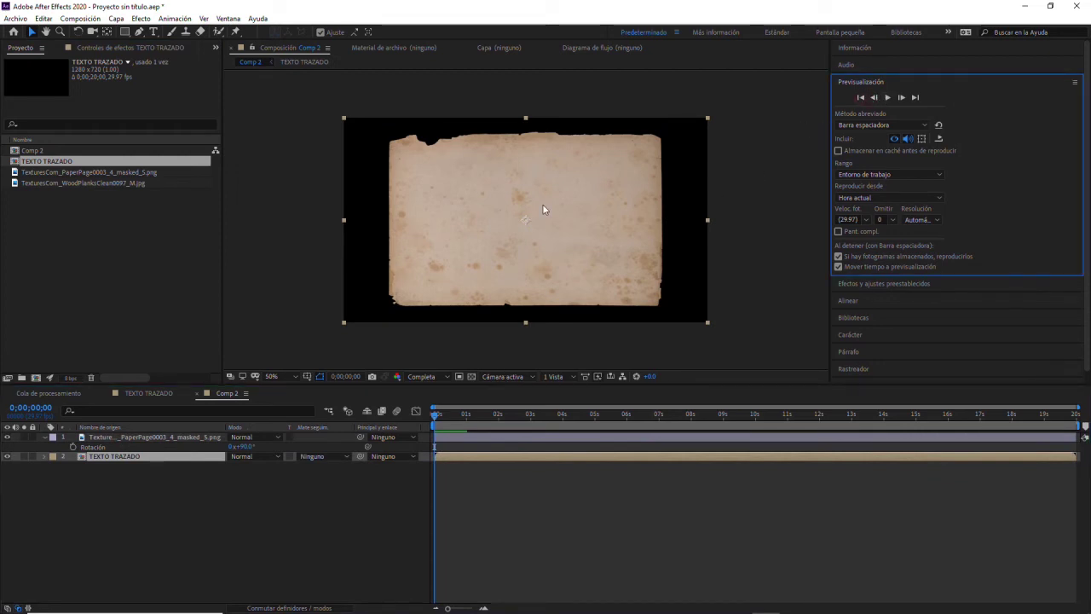
pyautogui.press('.')
pyautogui.click(297, 377)
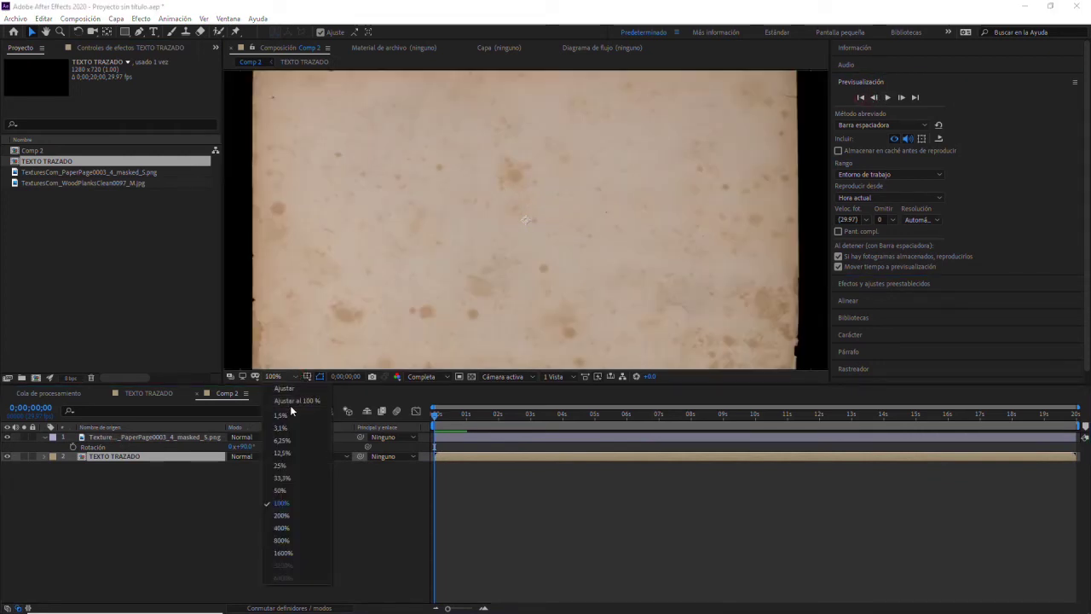
pyautogui.click(294, 401)
pyautogui.click(887, 98)
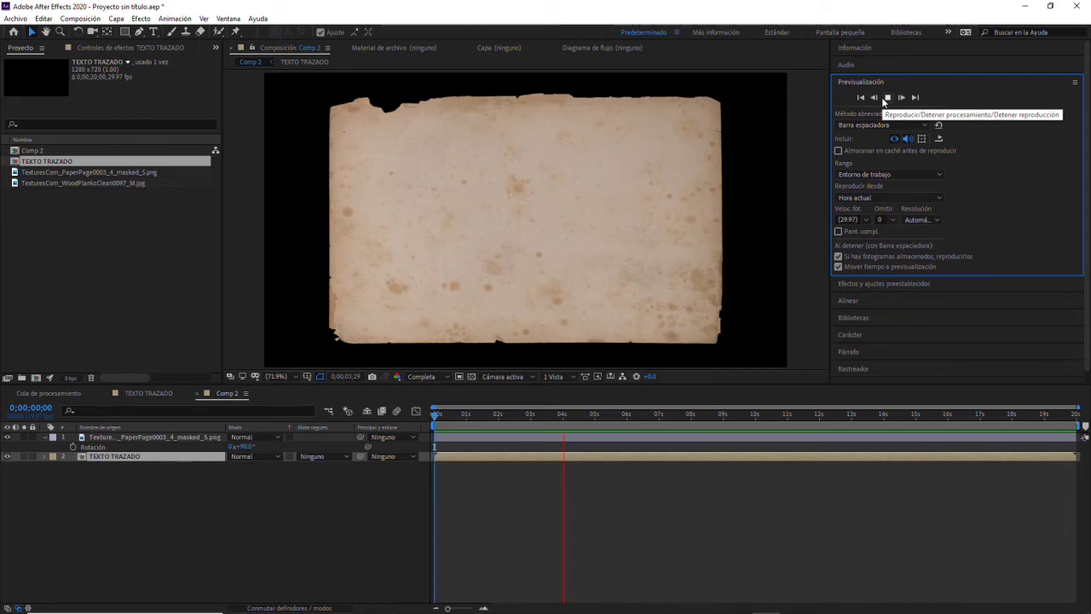
pyautogui.click(887, 97)
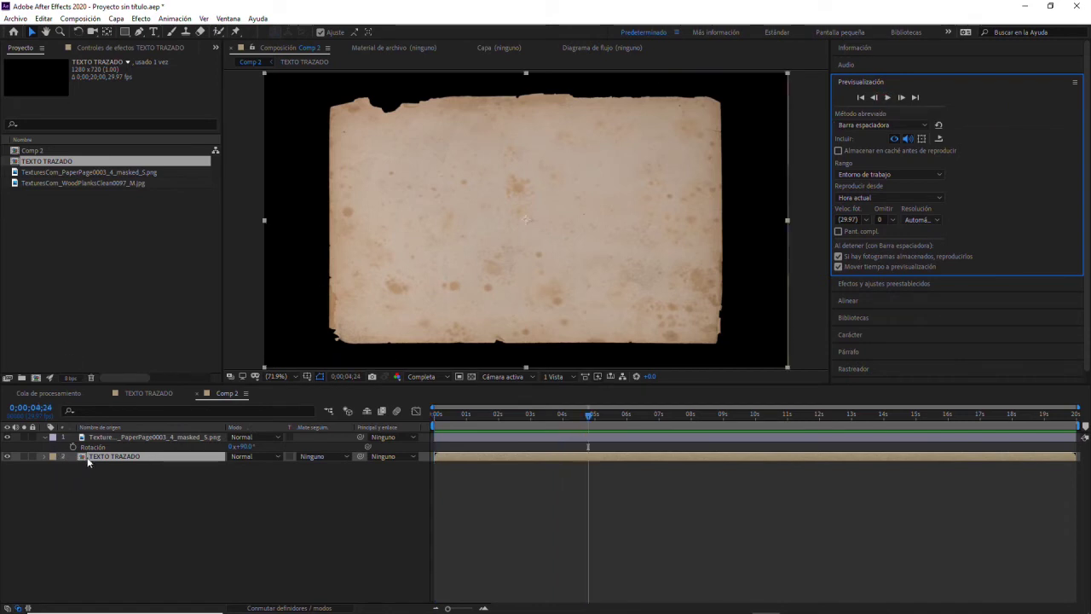
pyautogui.moveTo(91, 461); pyautogui.dragTo(90, 436)
# Replay from the start until Hiperbole is fully drawn, then select TEXTO TRAZADO
pyautogui.click(864, 98)
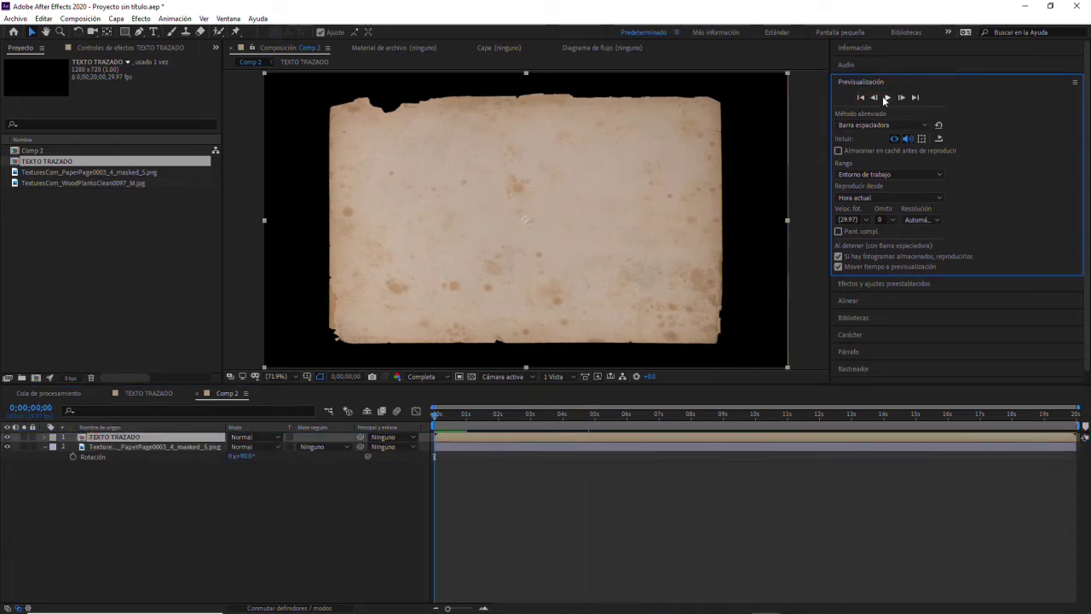
pyautogui.click(886, 98)
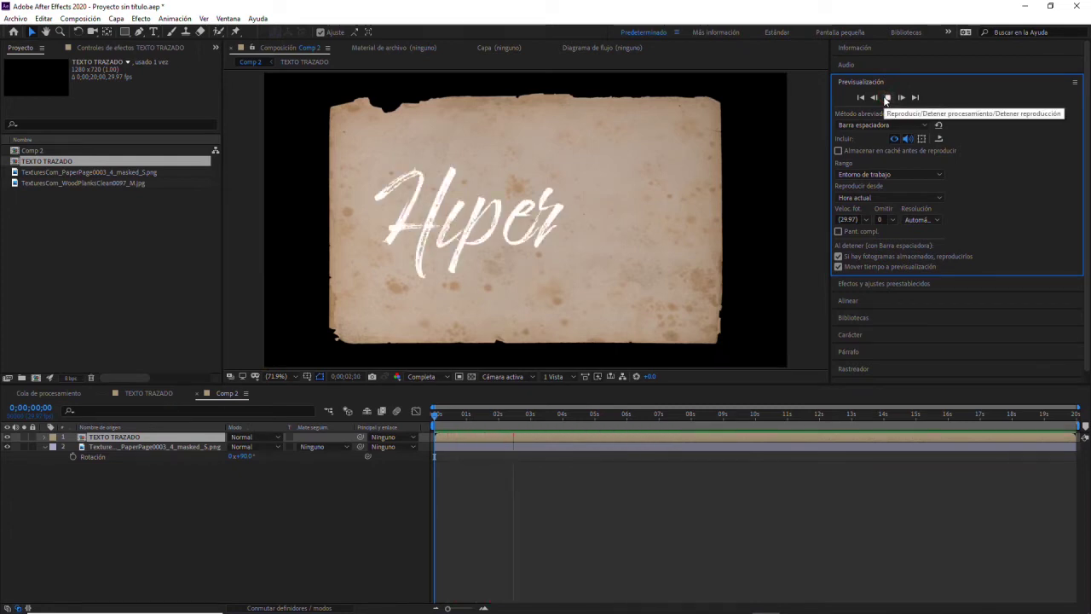
pyautogui.click(887, 97)
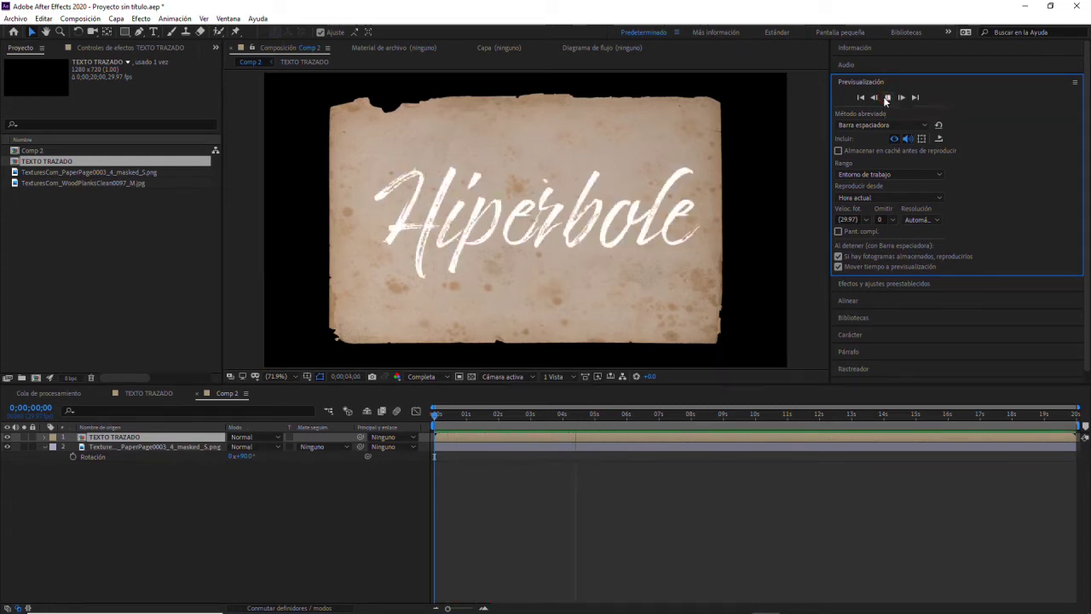
pyautogui.click(115, 438)
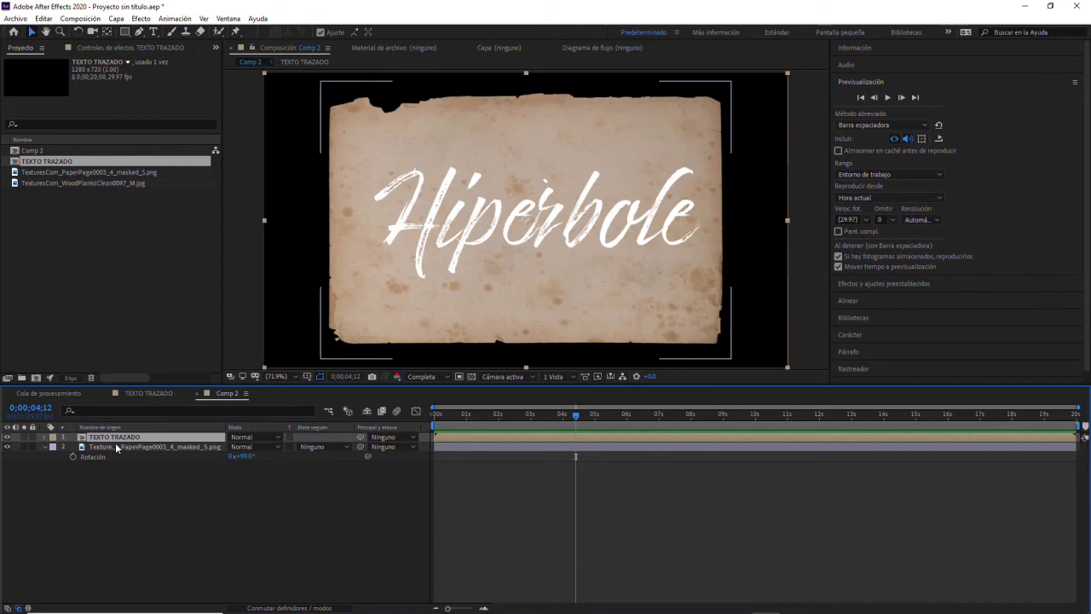
# Scale TEXTO TRAZADO to 76%, nudge it left, and scrub the write-on to check
pyautogui.press('s')
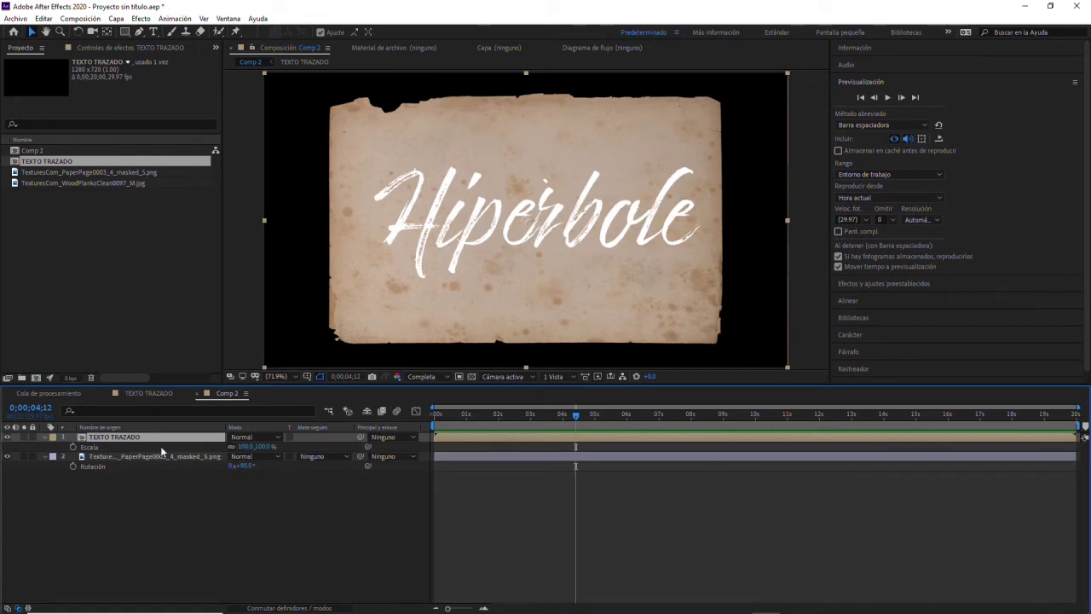
pyautogui.moveTo(243, 446); pyautogui.dragTo(217, 447)
pyautogui.moveTo(464, 243); pyautogui.dragTo(450, 238)
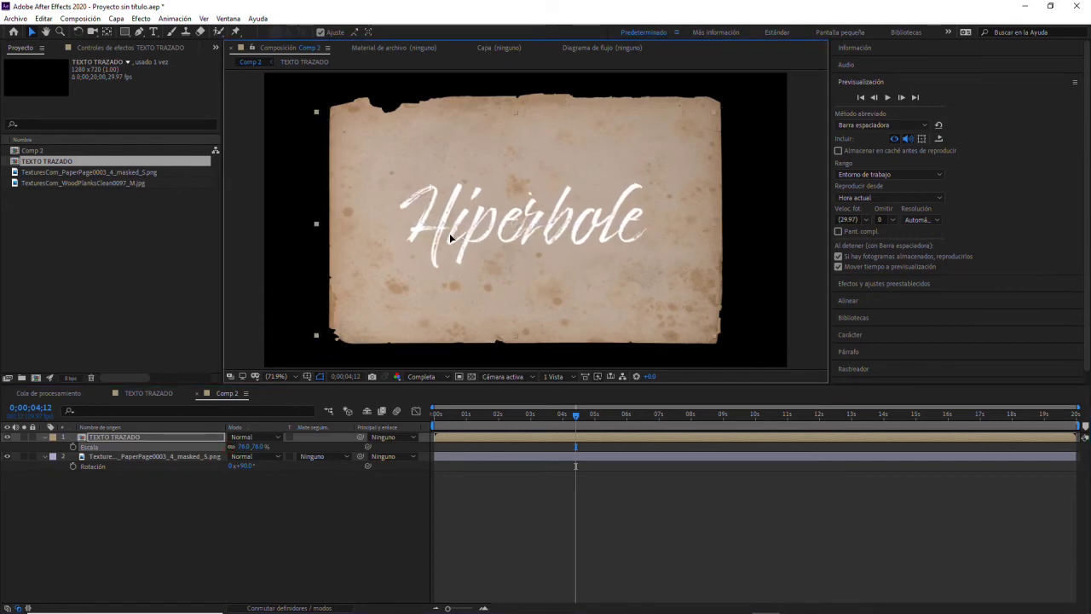
pyautogui.moveTo(570, 418)
pyautogui.mouseDown()
pyautogui.moveTo(532, 423)
pyautogui.moveTo(551, 425)
pyautogui.mouseUp()
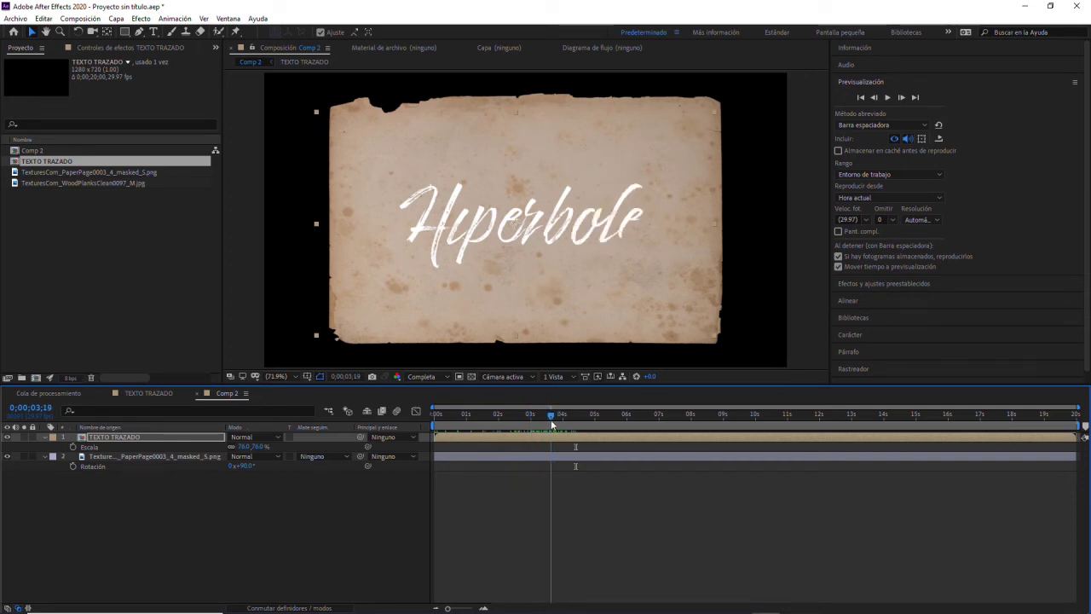
pyautogui.moveTo(552, 423); pyautogui.dragTo(521, 423)
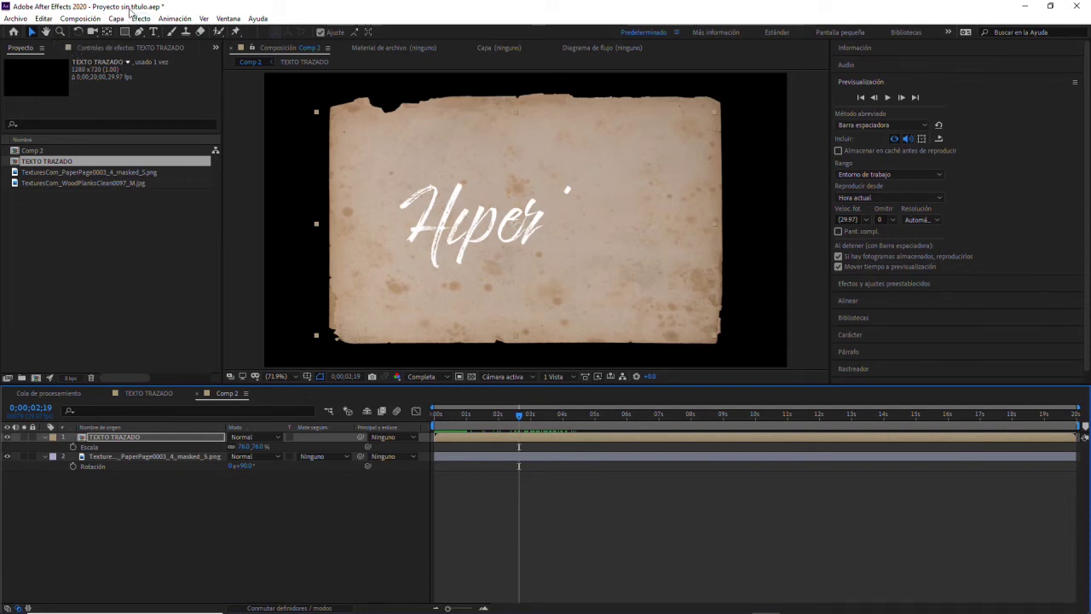
# Create a full-frame deep red solid (B80909) and place it just below TEXTO TRAZADO
pyautogui.click(117, 18)
pyautogui.moveTo(132, 33)
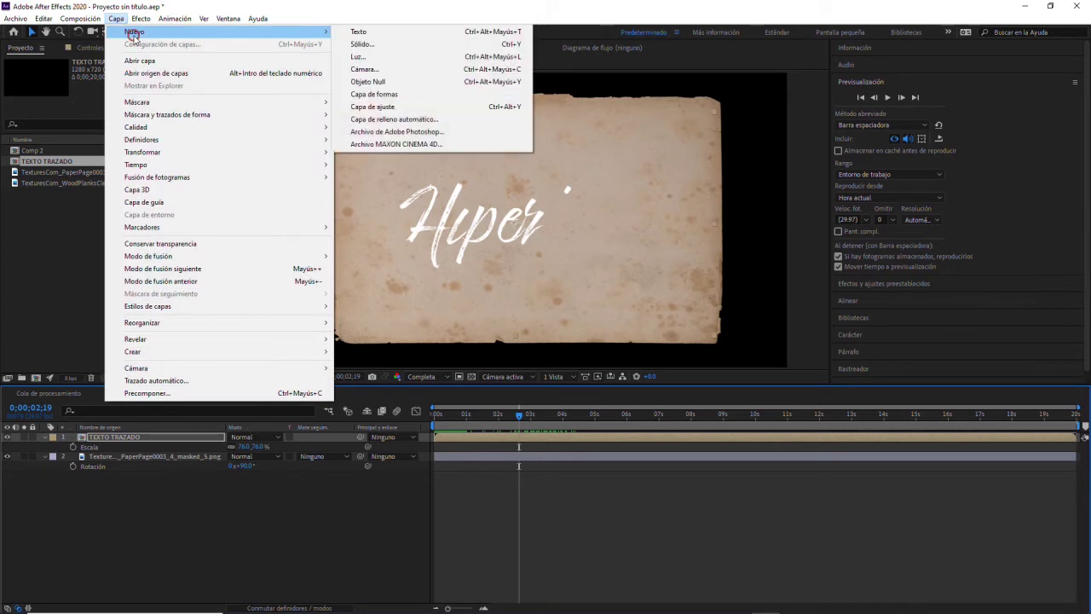
pyautogui.click(427, 44)
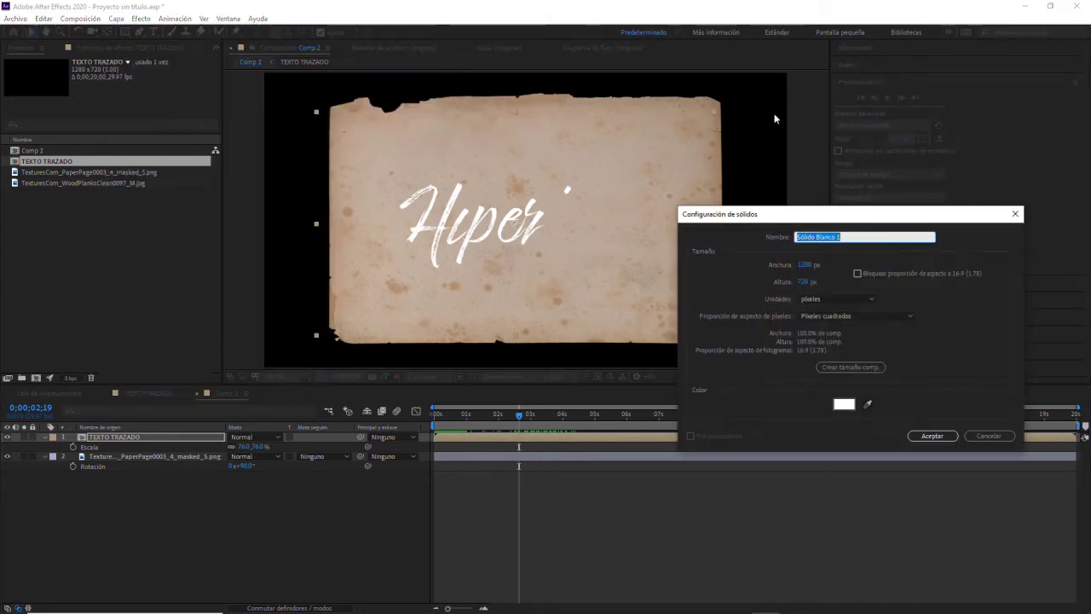
pyautogui.click(844, 404)
pyautogui.moveTo(916, 217); pyautogui.dragTo(913, 229)
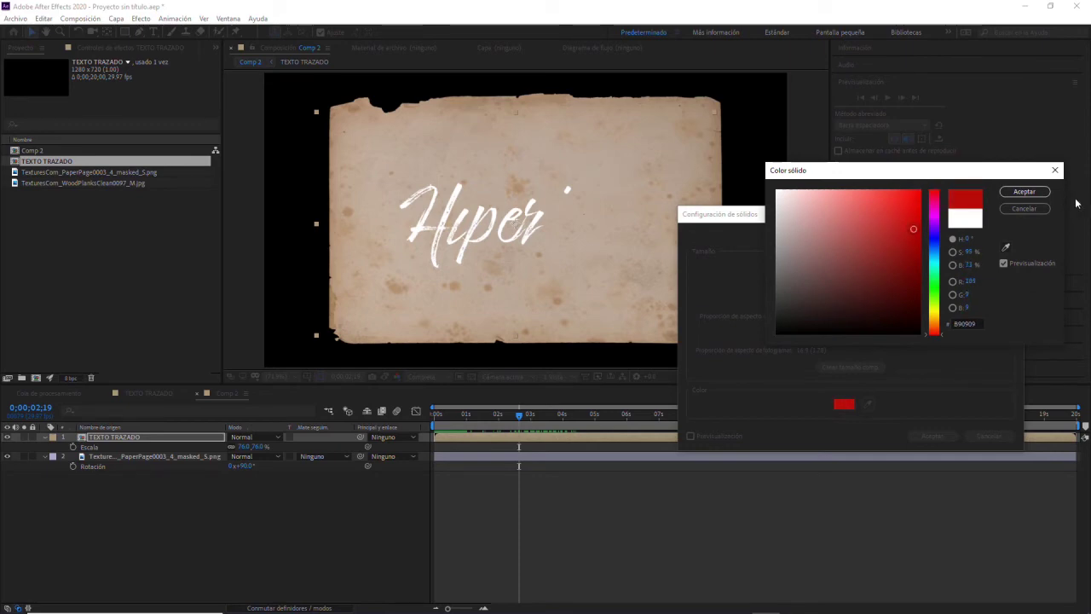
pyautogui.click(1024, 191)
pyautogui.click(945, 435)
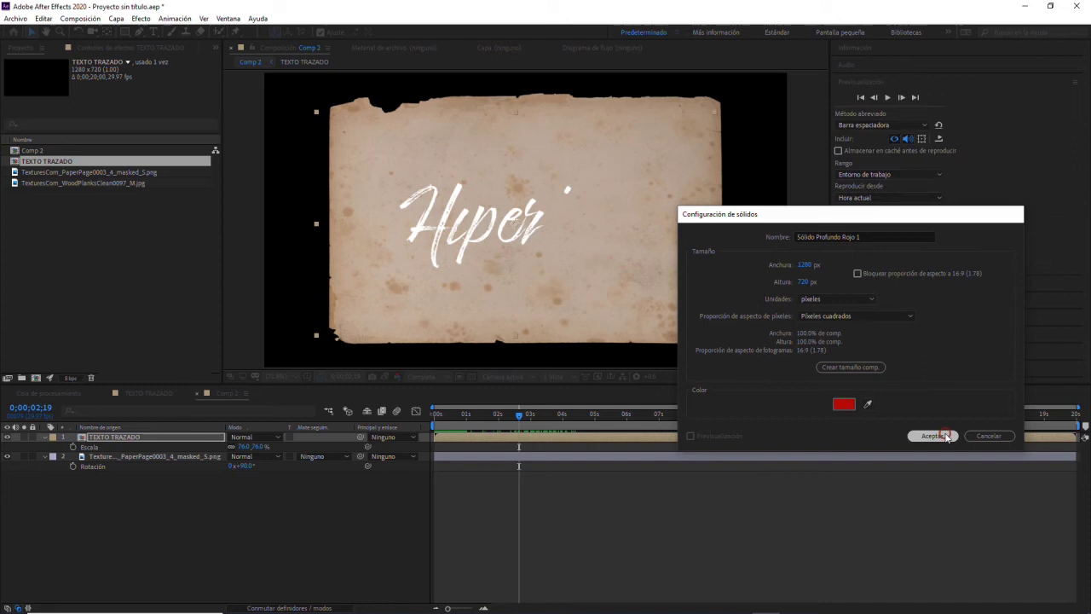
pyautogui.moveTo(133, 435); pyautogui.dragTo(132, 457)
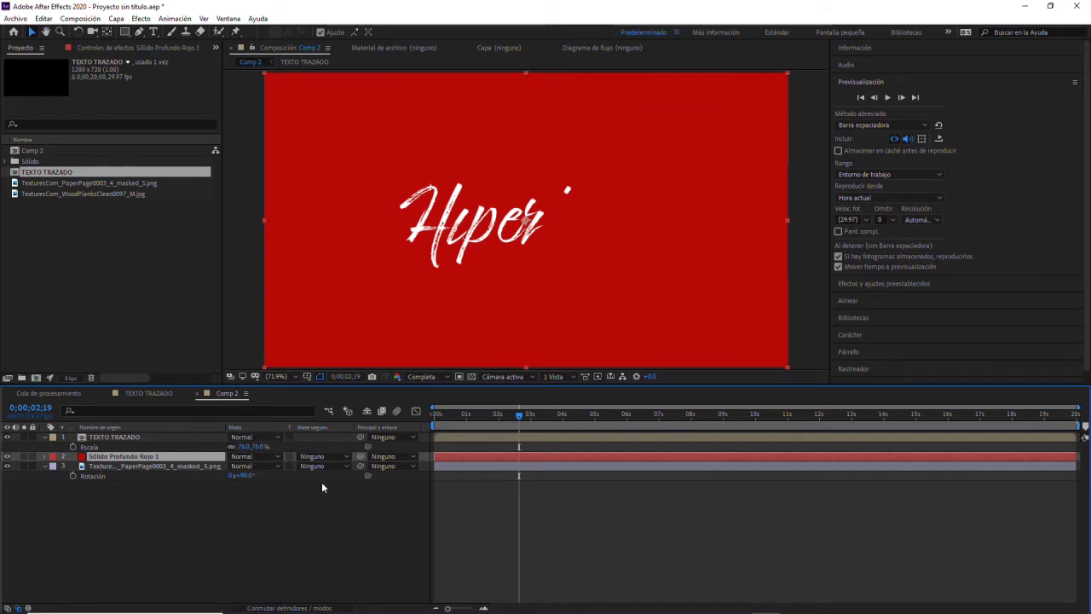
pyautogui.click(304, 607)
pyautogui.click(303, 608)
# Set the red solid's track matte to Alpha Matte 'TEXTO TRAZADO' and play the red write-on
pyautogui.press("'")
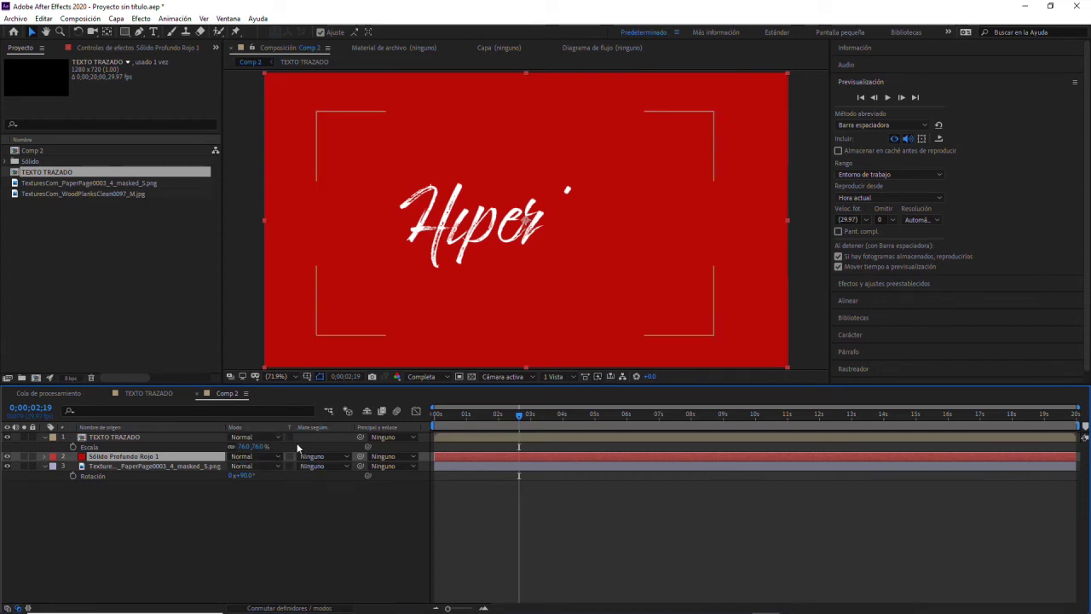
pyautogui.press("'")
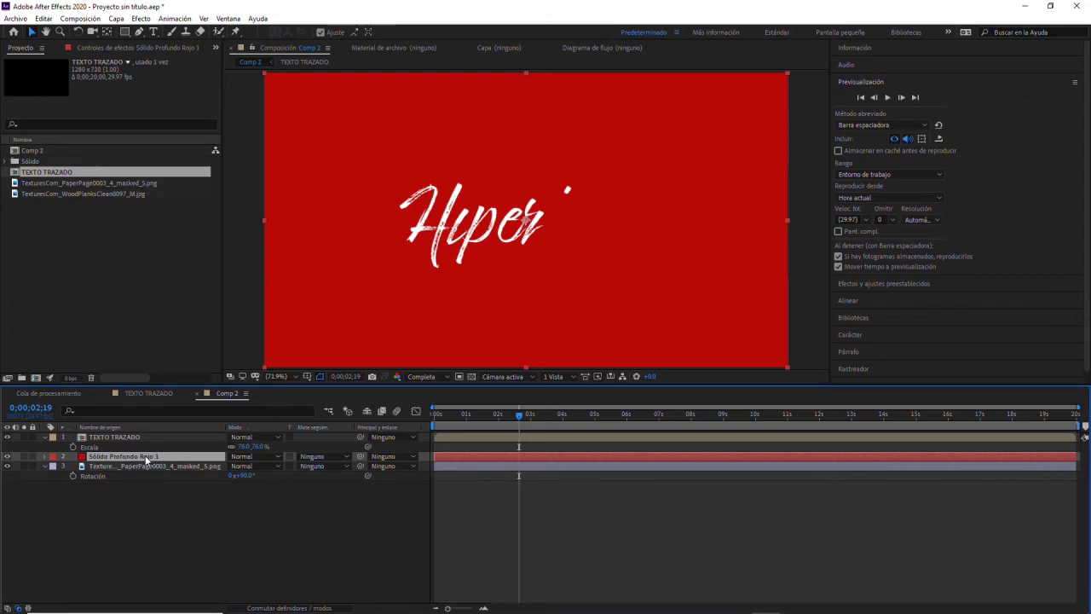
pyautogui.click(329, 460)
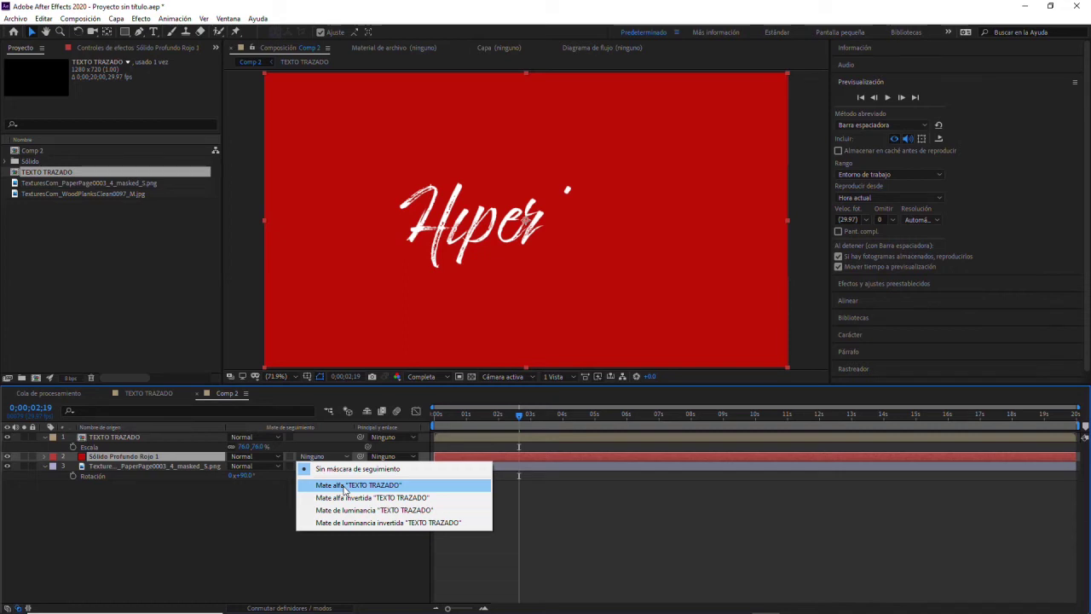
pyautogui.click(343, 485)
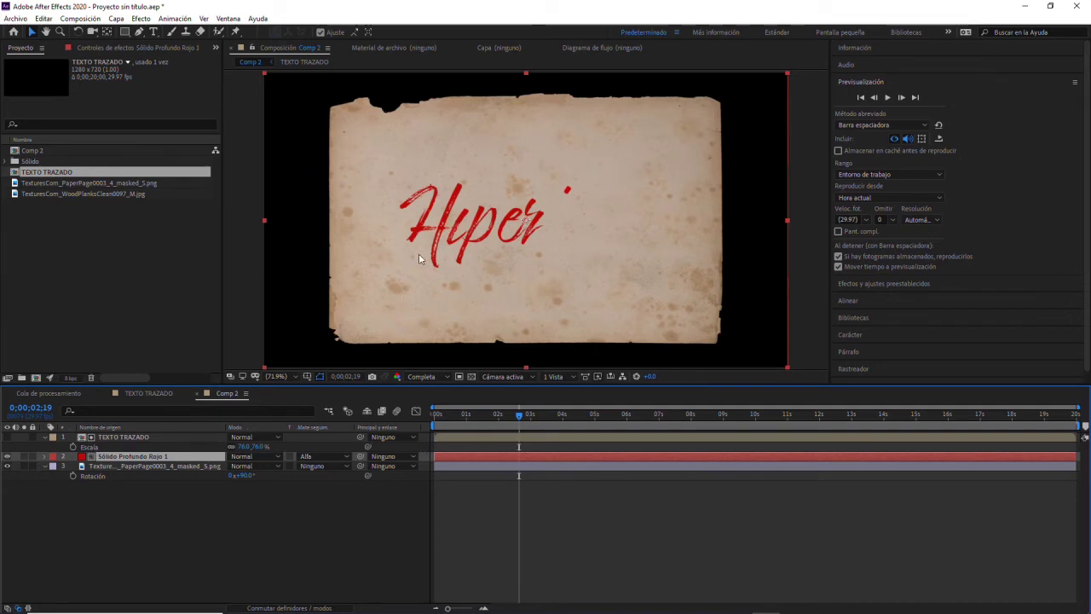
pyautogui.press('.')
pyautogui.press('.')
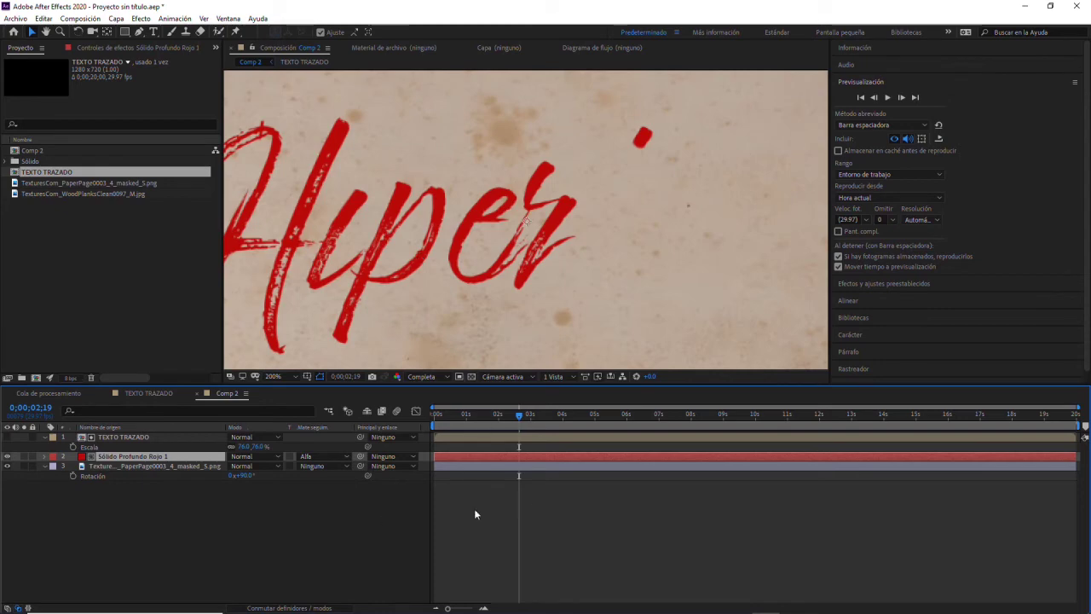
pyautogui.press('space')
# Set the red solid's blend mode to Multiplicar and scrub the write-on to review it
pyautogui.click(562, 417)
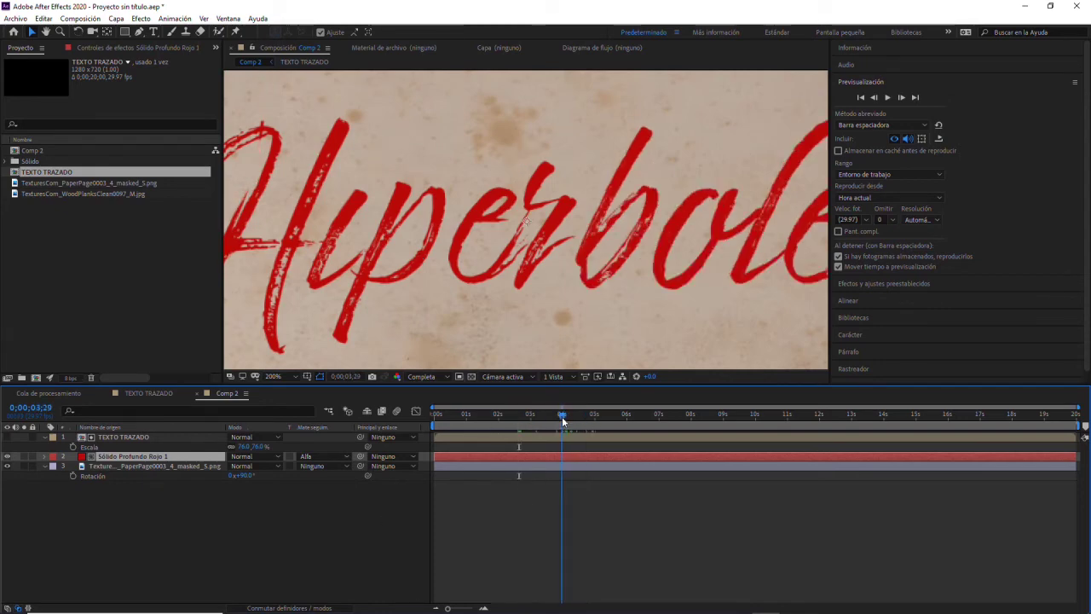
pyautogui.click(237, 461)
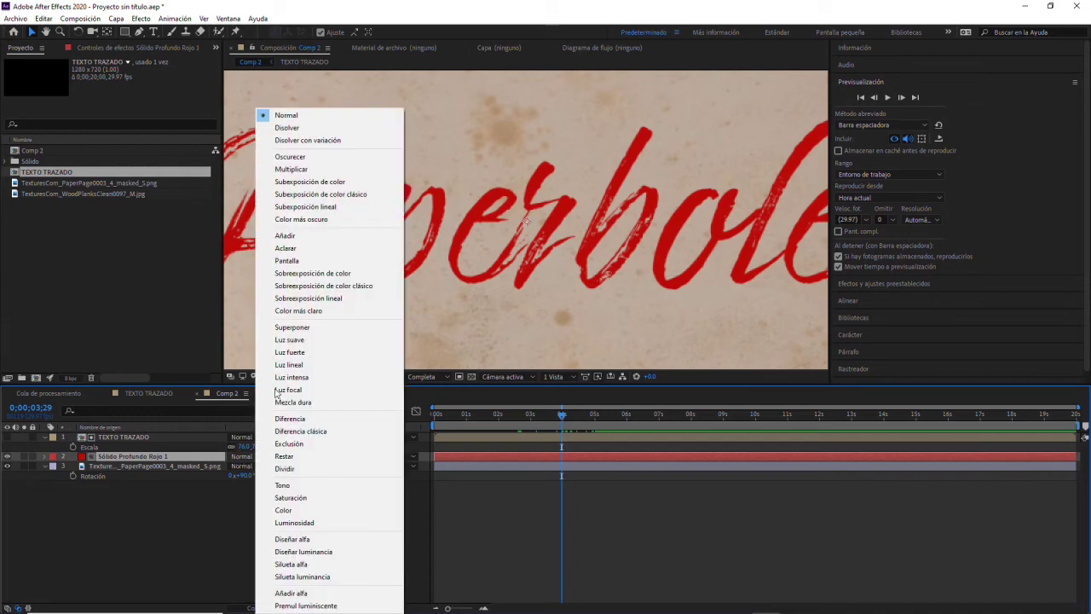
pyautogui.click(292, 169)
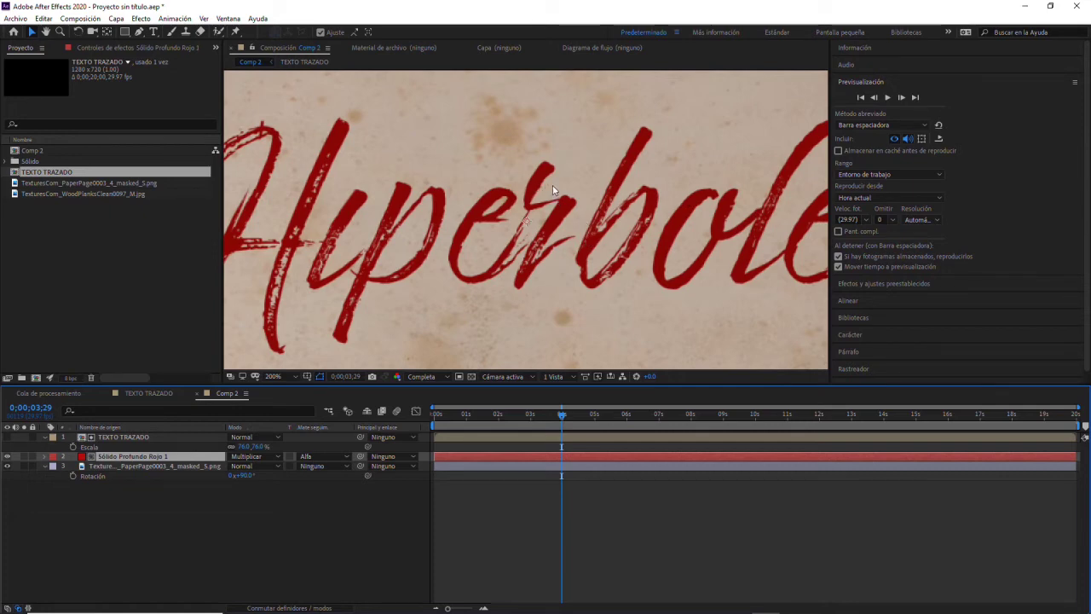
pyautogui.scroll(-1, 553, 185)
pyautogui.scroll(-1, 544, 209)
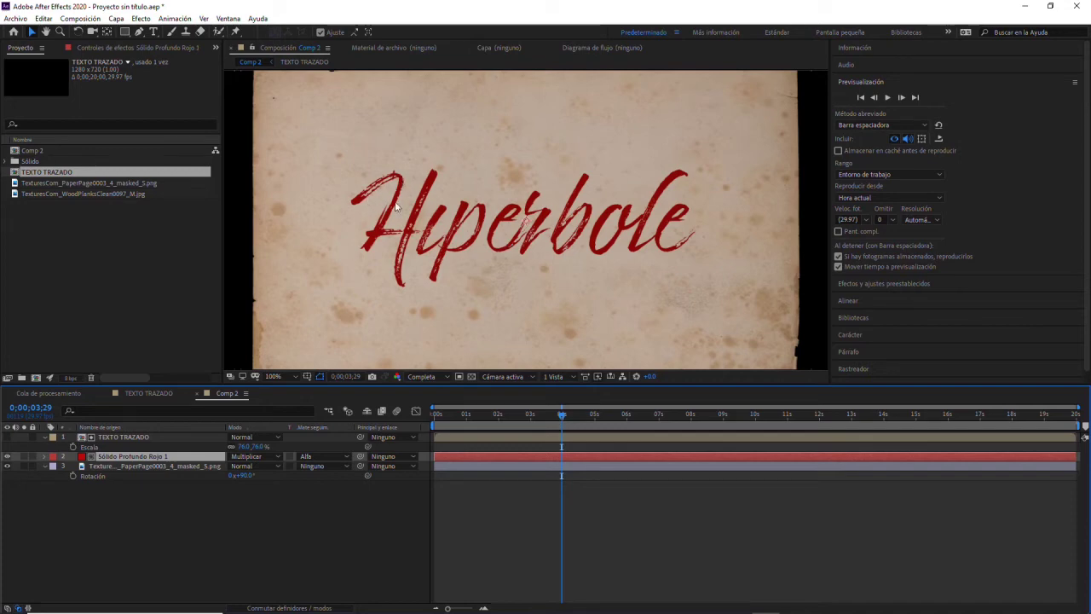
pyautogui.moveTo(562, 415)
pyautogui.mouseDown()
pyautogui.moveTo(519, 413)
pyautogui.moveTo(531, 422)
pyautogui.moveTo(602, 398)
pyautogui.mouseUp()
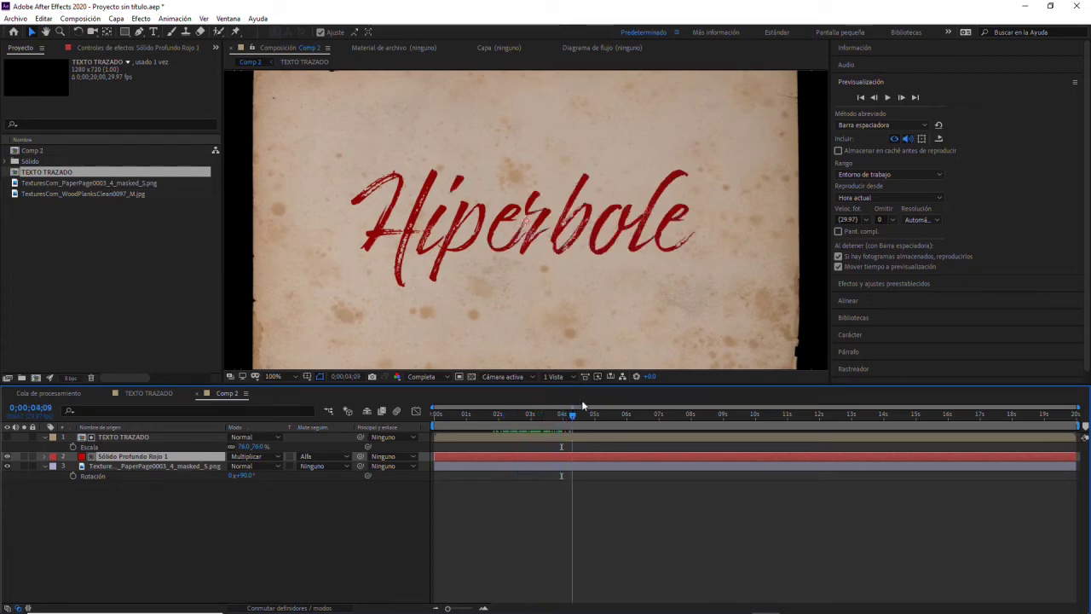
pyautogui.moveTo(601, 398); pyautogui.dragTo(570, 398)
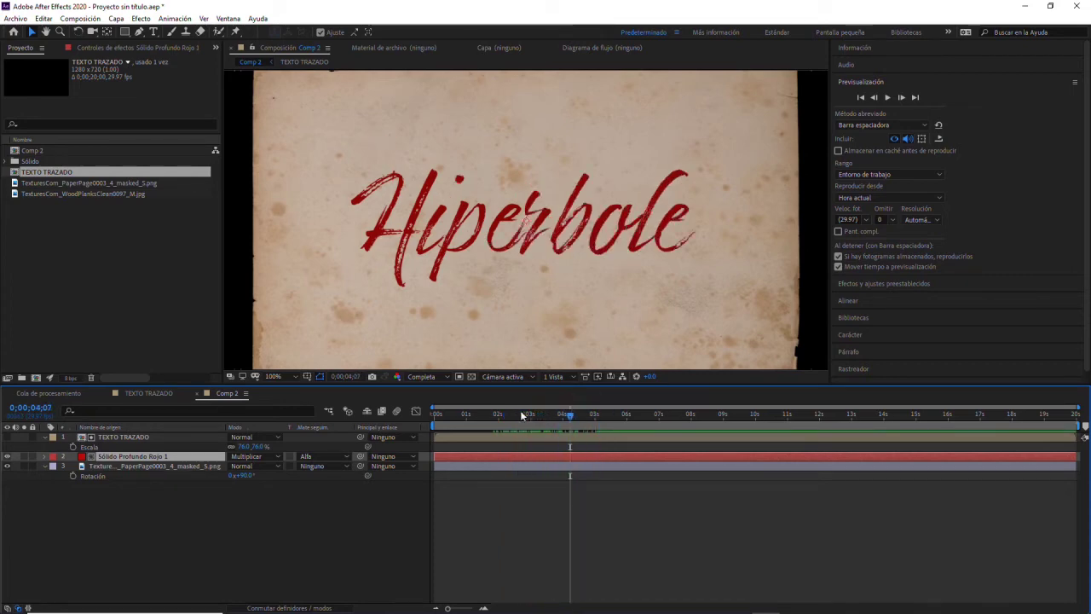
pyautogui.keyDown('ctrl'); pyautogui.click(115, 437); pyautogui.keyUp('ctrl')
# Precompose only the text and red solid layers, then undo that nesting
pyautogui.rightClick(107, 439)
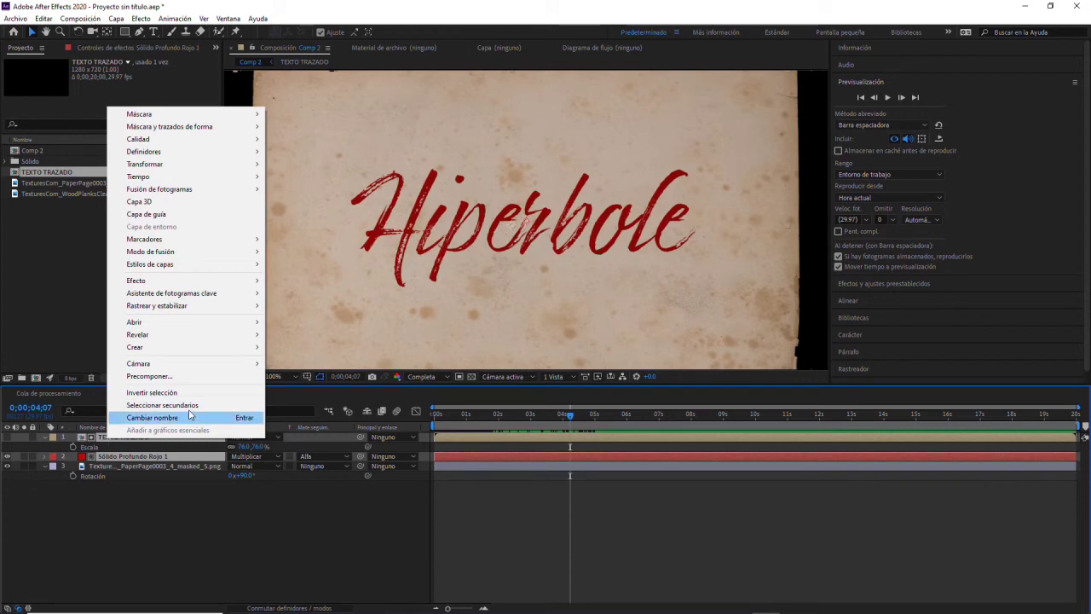
pyautogui.click(161, 379)
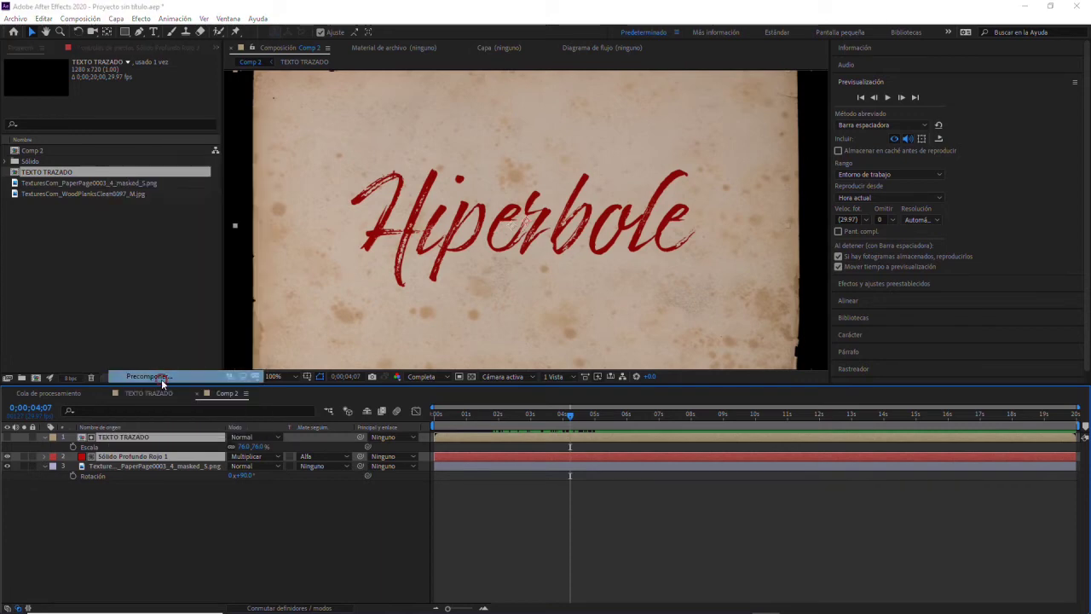
pyautogui.write('ho')
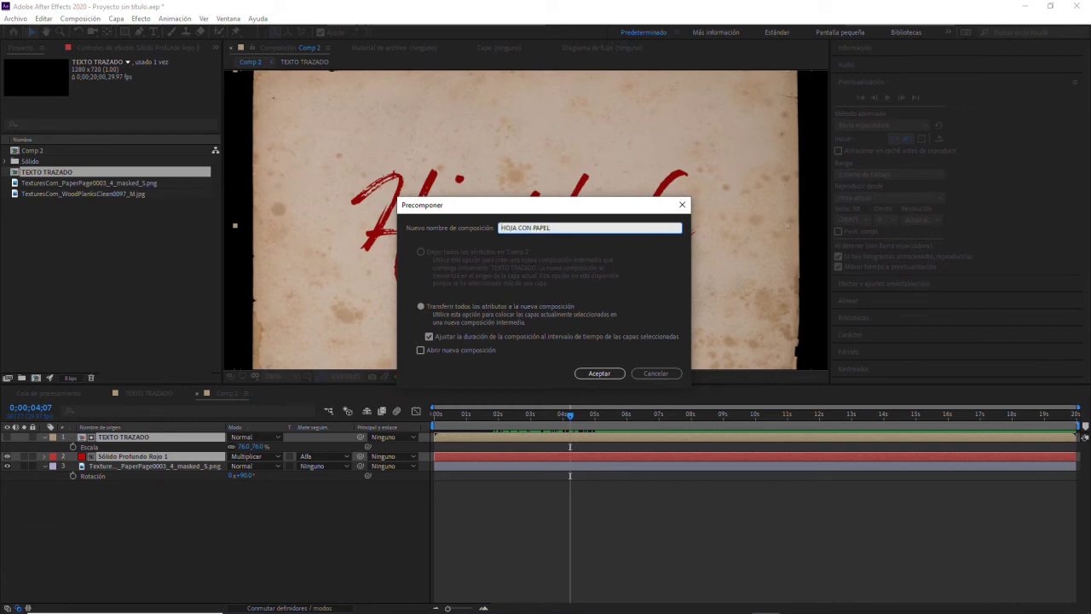
pyautogui.press('BackSpace')
pyautogui.press('BackSpace')
pyautogui.press('BackSpace')
pyautogui.click(583, 372)
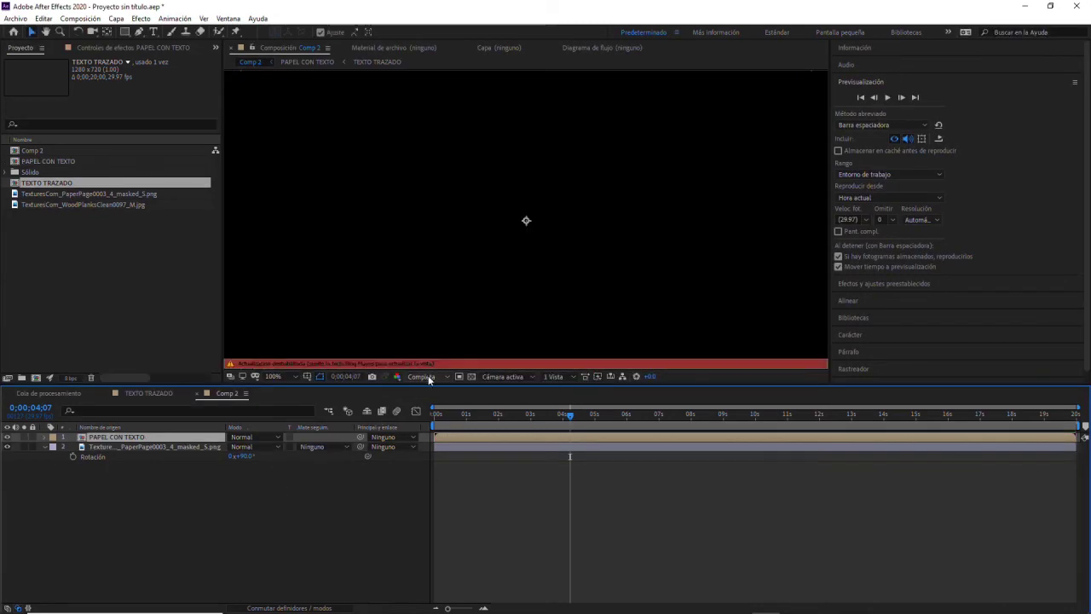
pyautogui.press('capslock')
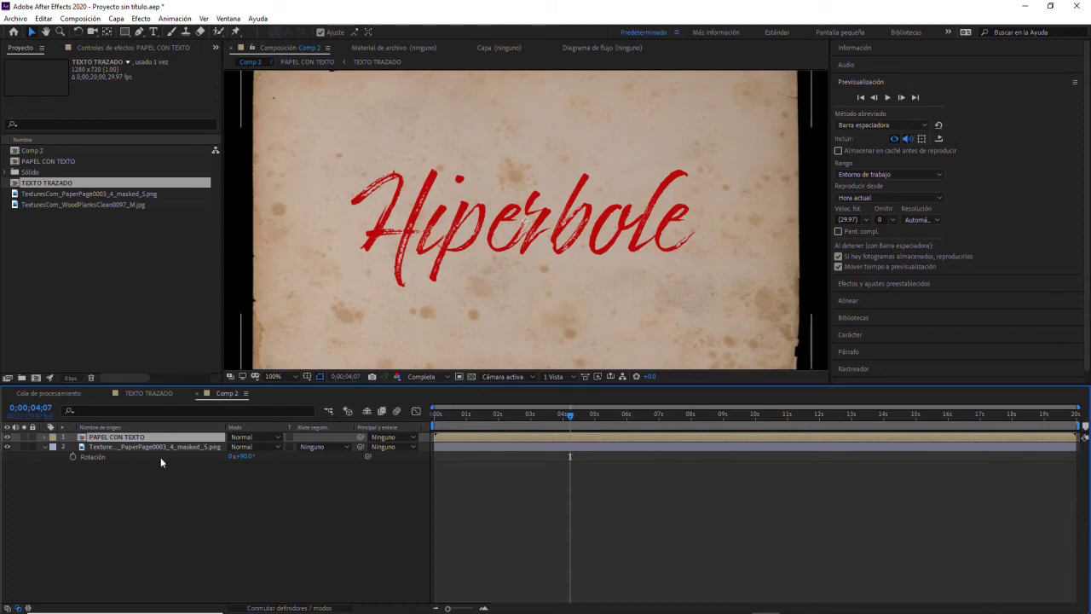
pyautogui.hotkey('ctrl', 'z')
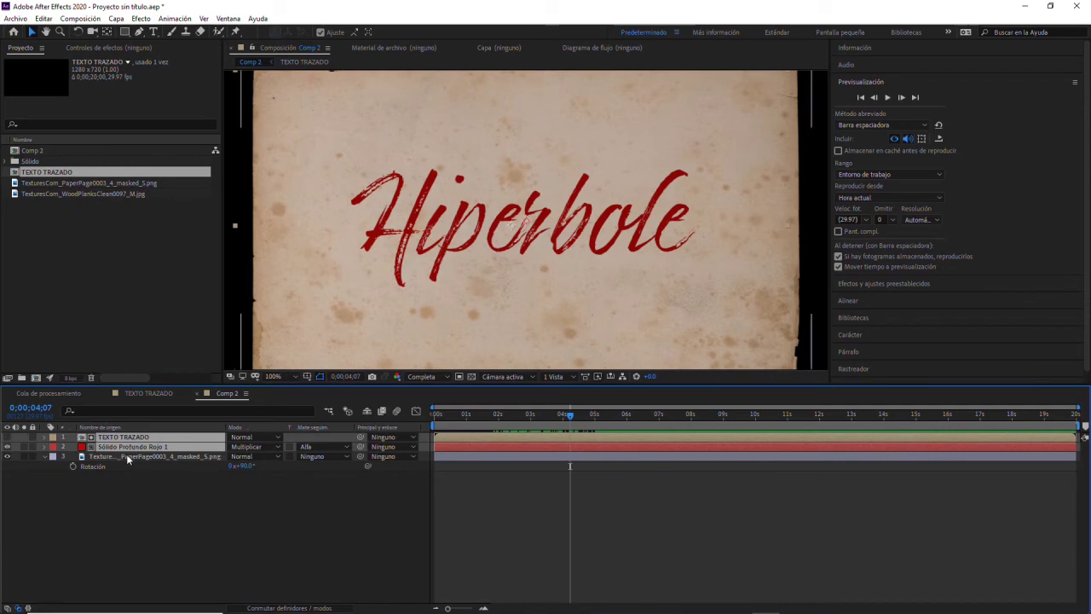
# Precompose the text, red solid and paper layers into 'PAPEL CON TEXTO'
pyautogui.click(126, 456)
pyautogui.keyDown('shift'); pyautogui.click(124, 436); pyautogui.keyUp('shift')
pyautogui.rightClick(125, 439)
pyautogui.click(162, 376)
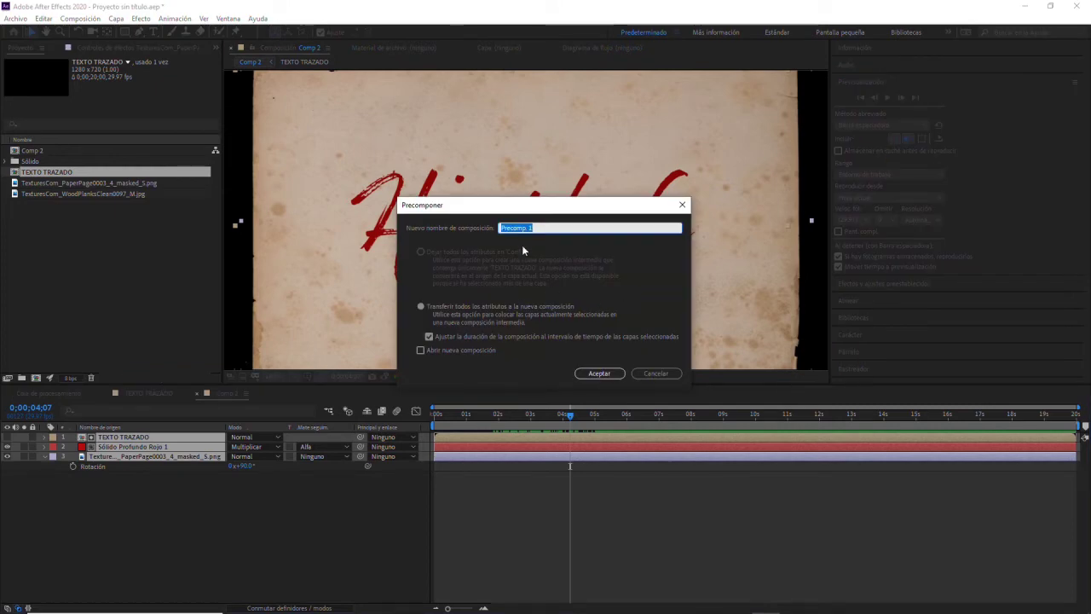
pyautogui.write('pape')
pyautogui.press('BackSpace')
pyautogui.press('BackSpace')
pyautogui.write('PAPEL')
pyautogui.write(' CON TEXTO')
pyautogui.press('Return')
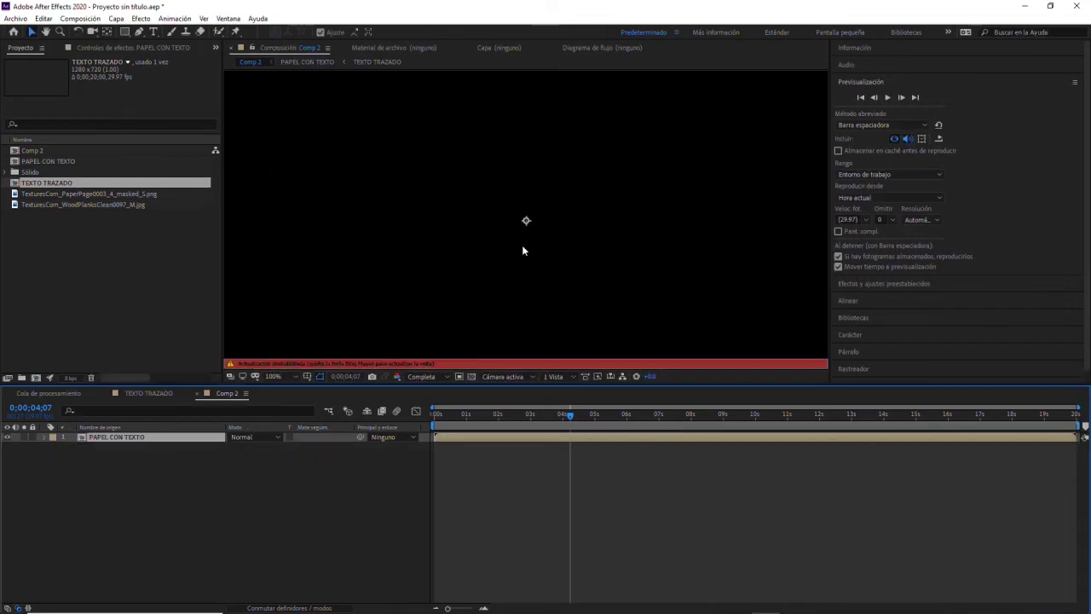
pyautogui.press('capslock')
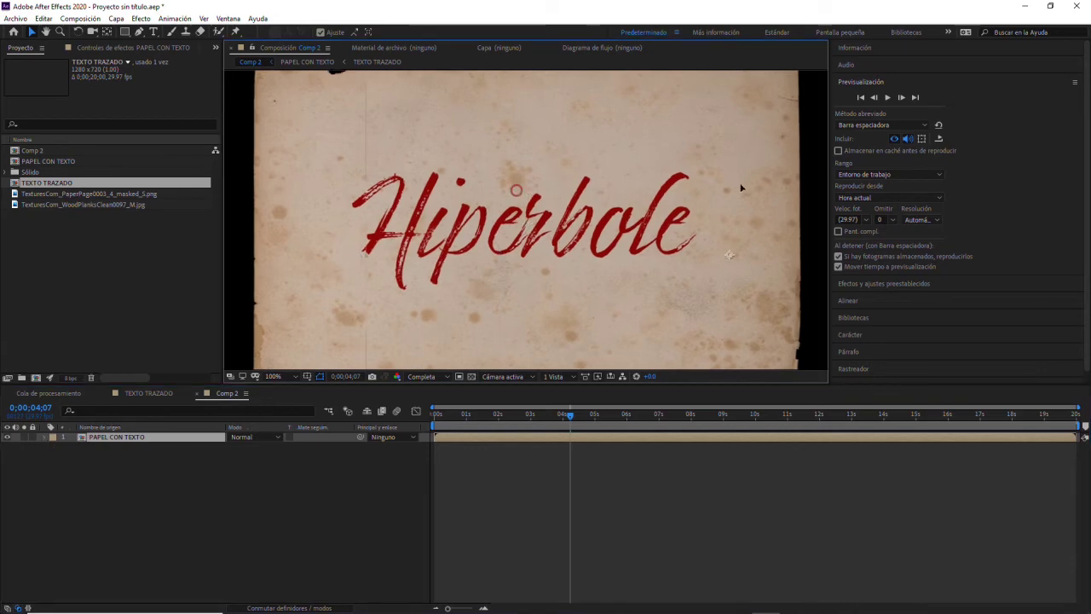
pyautogui.moveTo(527, 189)
pyautogui.mouseDown()
pyautogui.moveTo(581, 191)
pyautogui.moveTo(574, 182)
pyautogui.mouseUp()
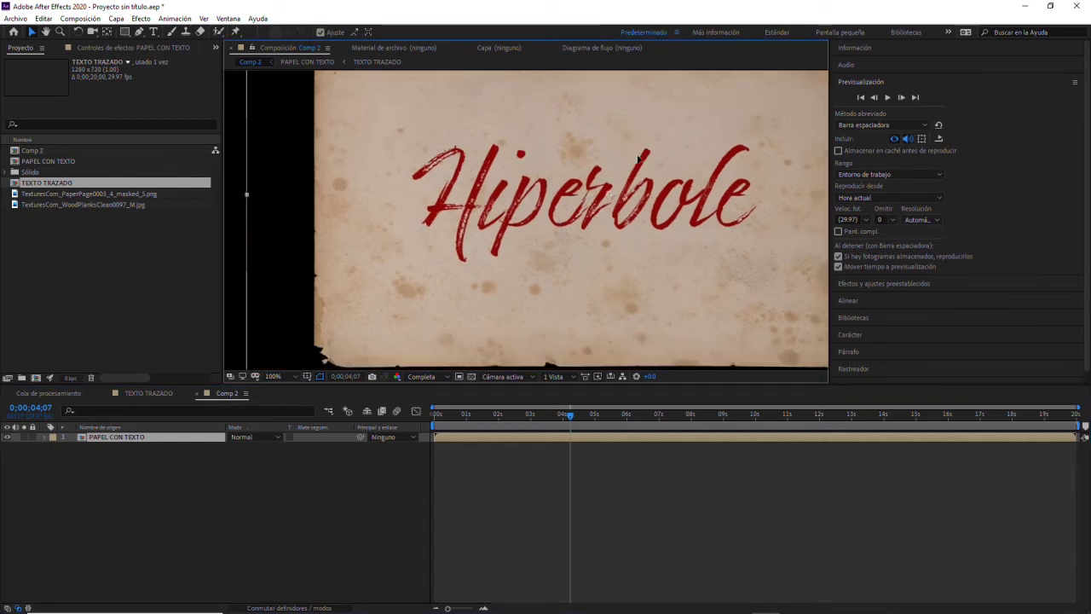
pyautogui.moveTo(502, 210); pyautogui.dragTo(554, 197)
pyautogui.hotkey('ctrl', 'z')
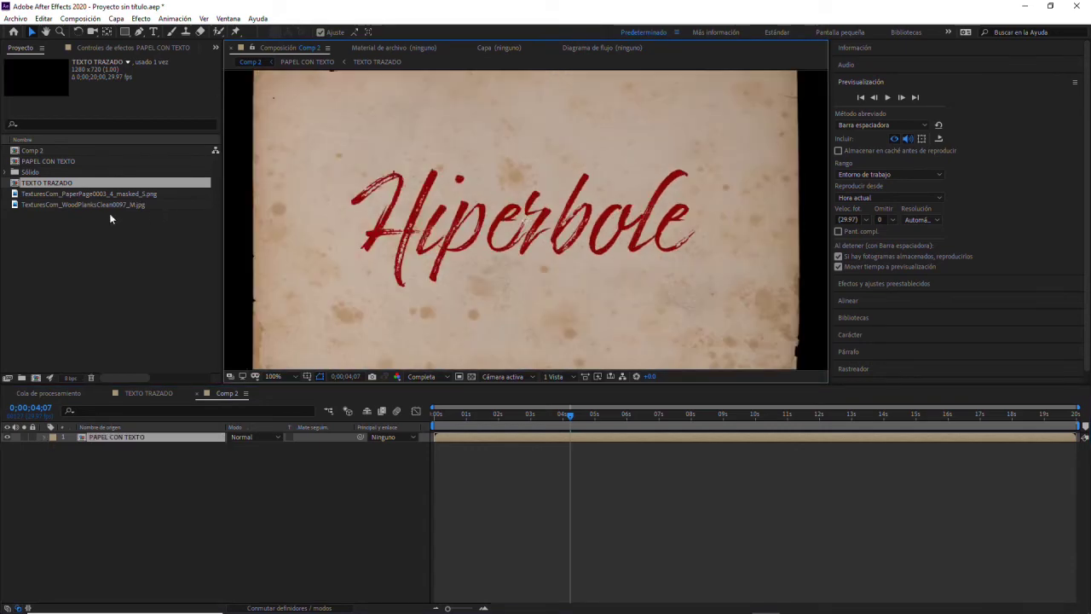
# Add the WoodPlanks texture below PAPEL CON TEXTO and scale it to fill the frame
pyautogui.click(51, 195)
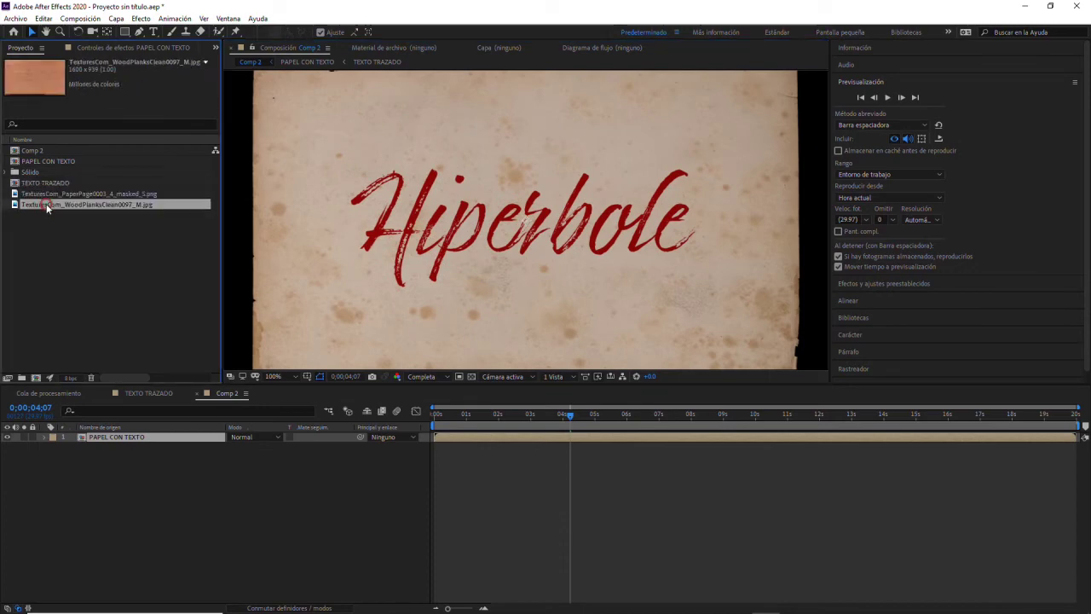
pyautogui.moveTo(43, 205); pyautogui.dragTo(85, 444)
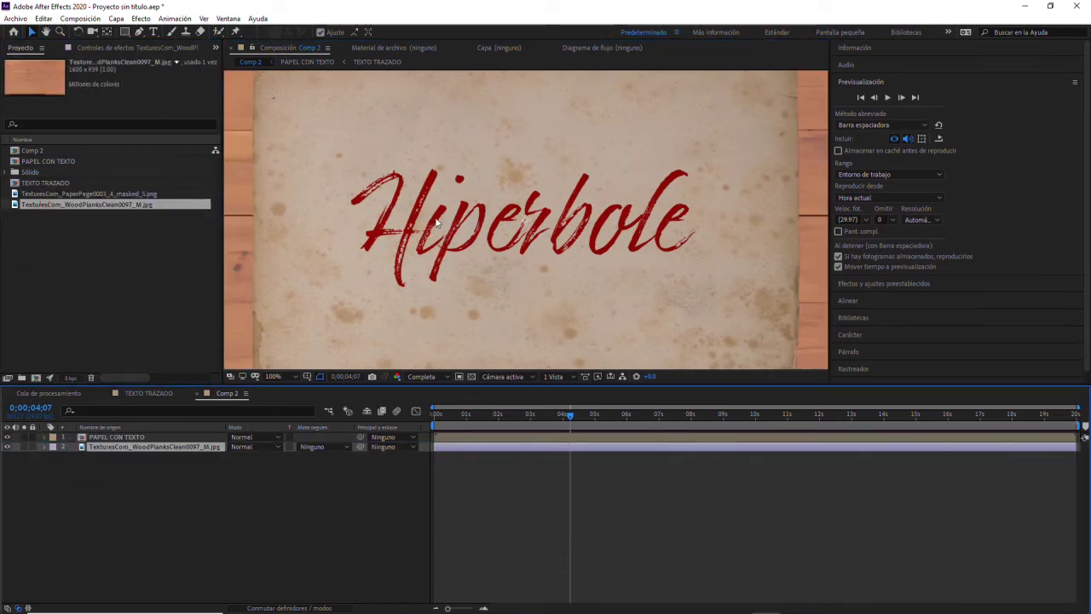
pyautogui.press(',')
pyautogui.press(',')
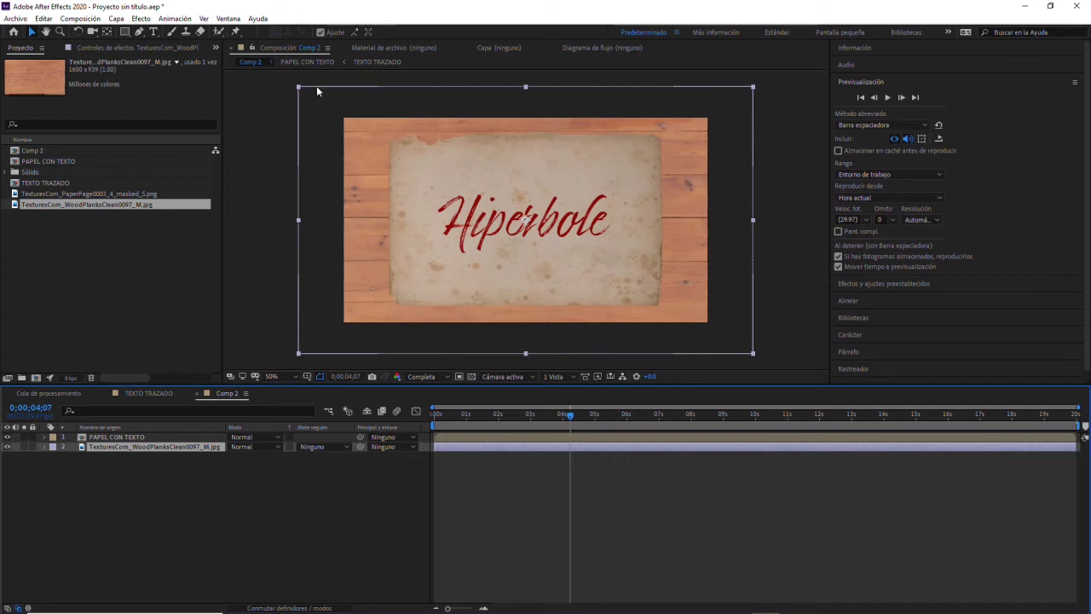
pyautogui.moveTo(298, 87); pyautogui.dragTo(341, 111)
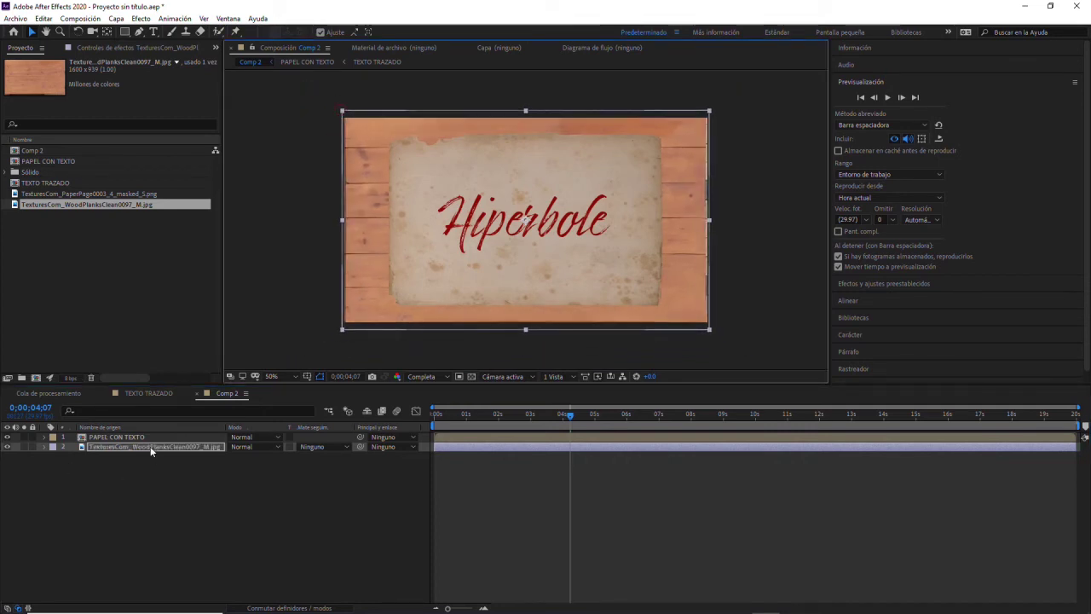
pyautogui.click(146, 484)
# Enlarge PAPEL CON TEXTO slightly over the wood planks
pyautogui.click(109, 439)
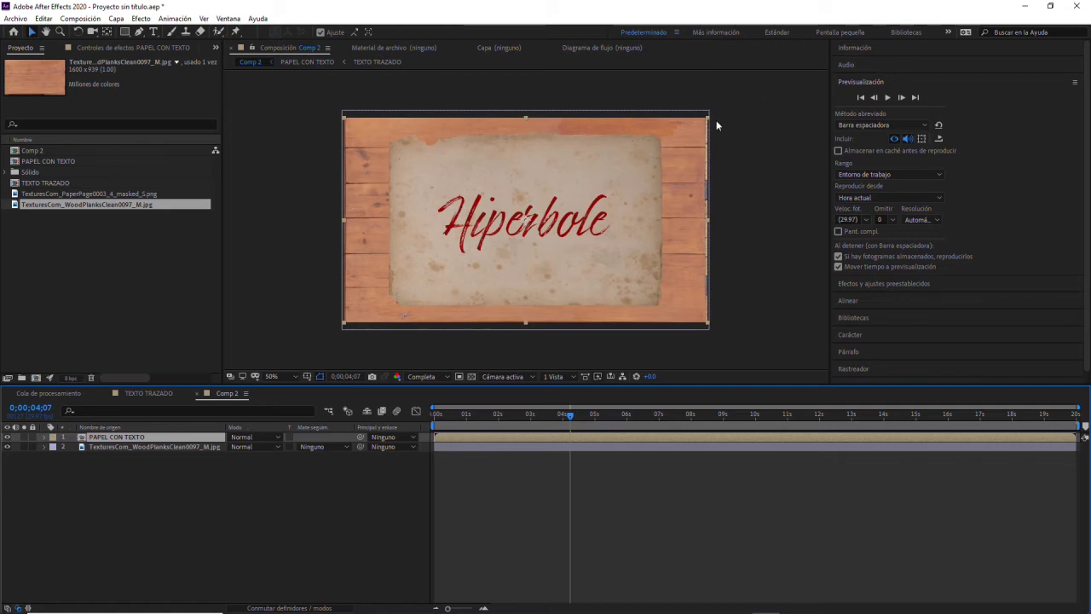
pyautogui.moveTo(710, 115); pyautogui.dragTo(713, 119)
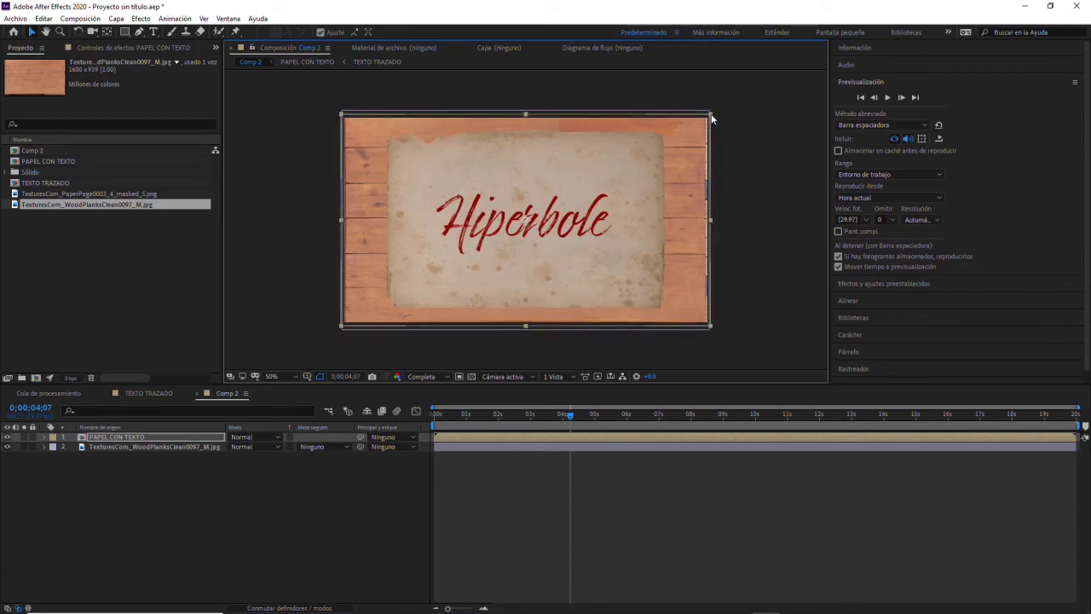
pyautogui.click(786, 252)
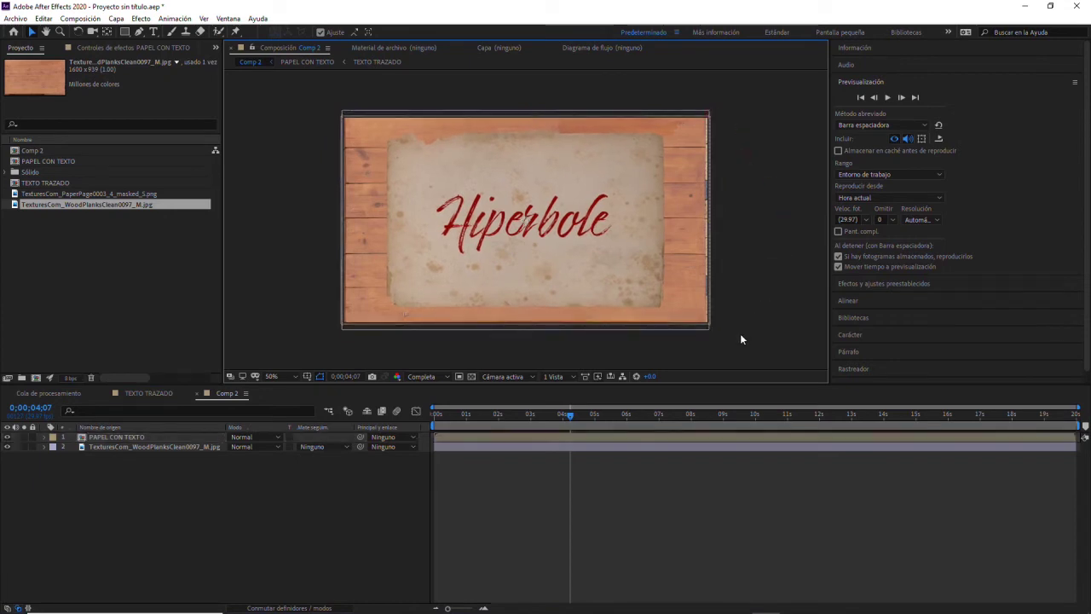
pyautogui.click(100, 438)
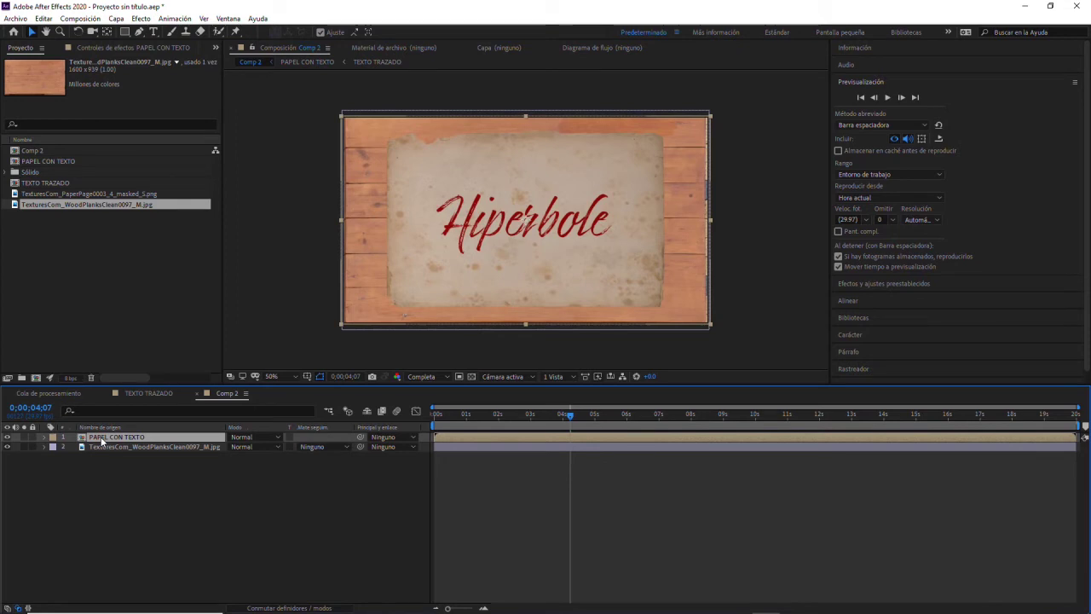
pyautogui.moveTo(517, 153)
pyautogui.mouseDown()
pyautogui.moveTo(483, 163)
pyautogui.moveTo(325, 5)
pyautogui.mouseUp()
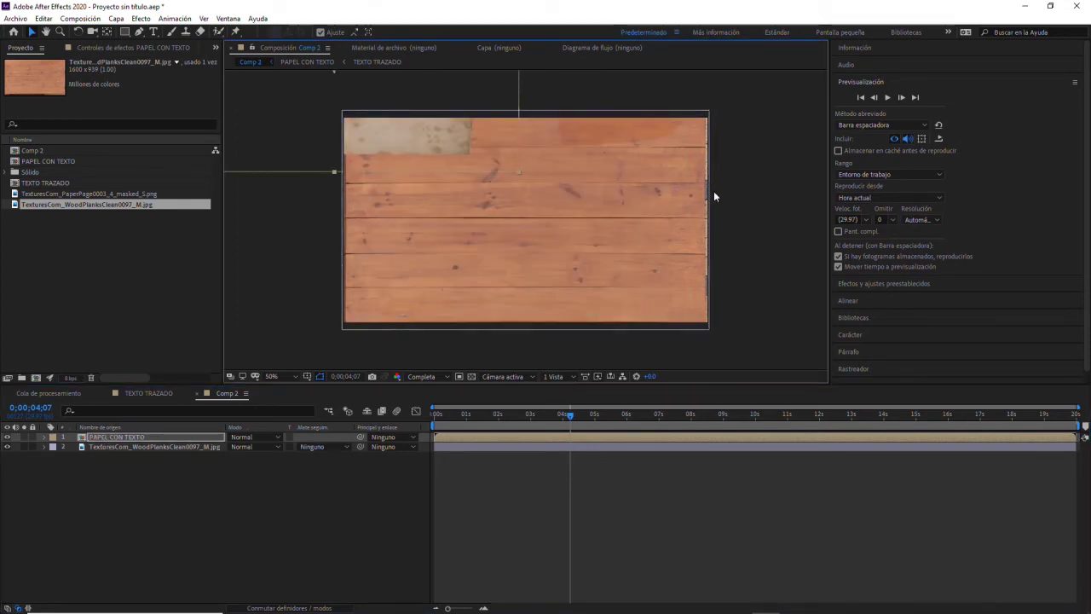
pyautogui.hotkey('ctrl', 'z')
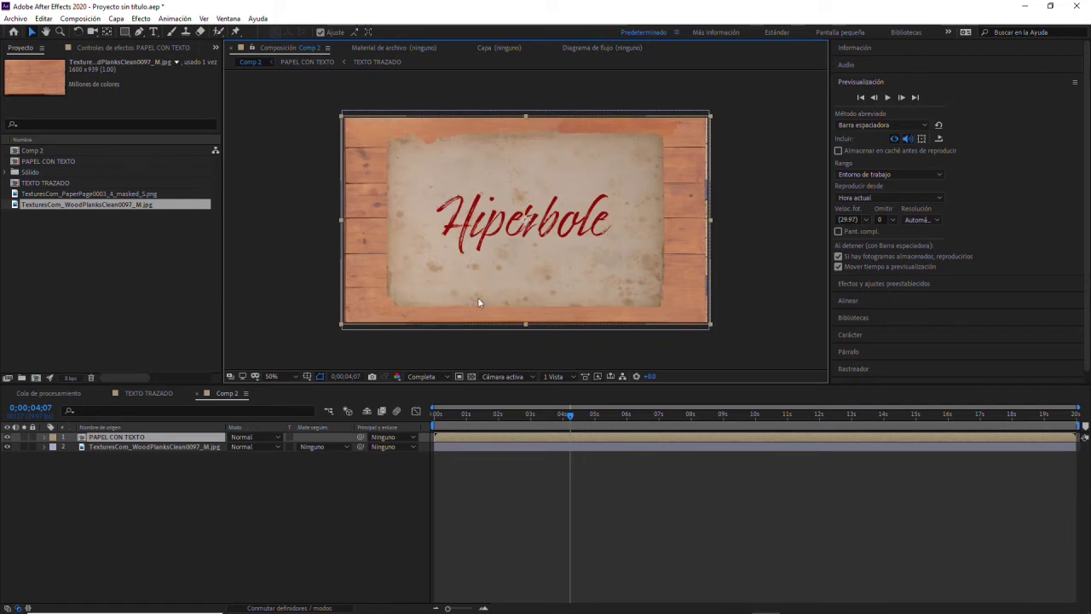
pyautogui.click(104, 437)
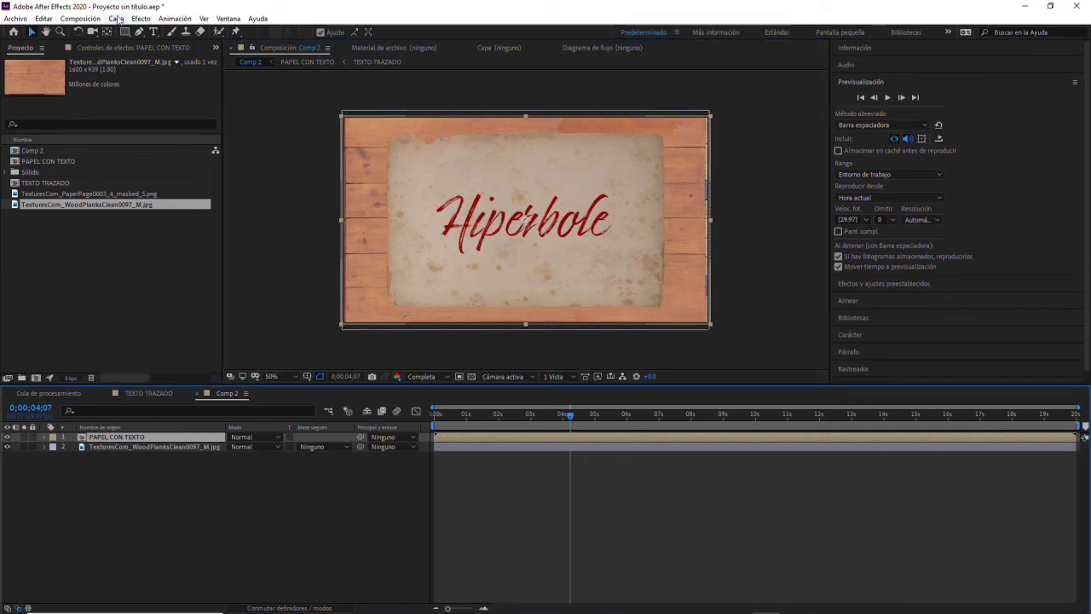
# Add a Drop Shadow layer style to PAPEL CON TEXTO
pyautogui.click(116, 19)
pyautogui.moveTo(160, 310)
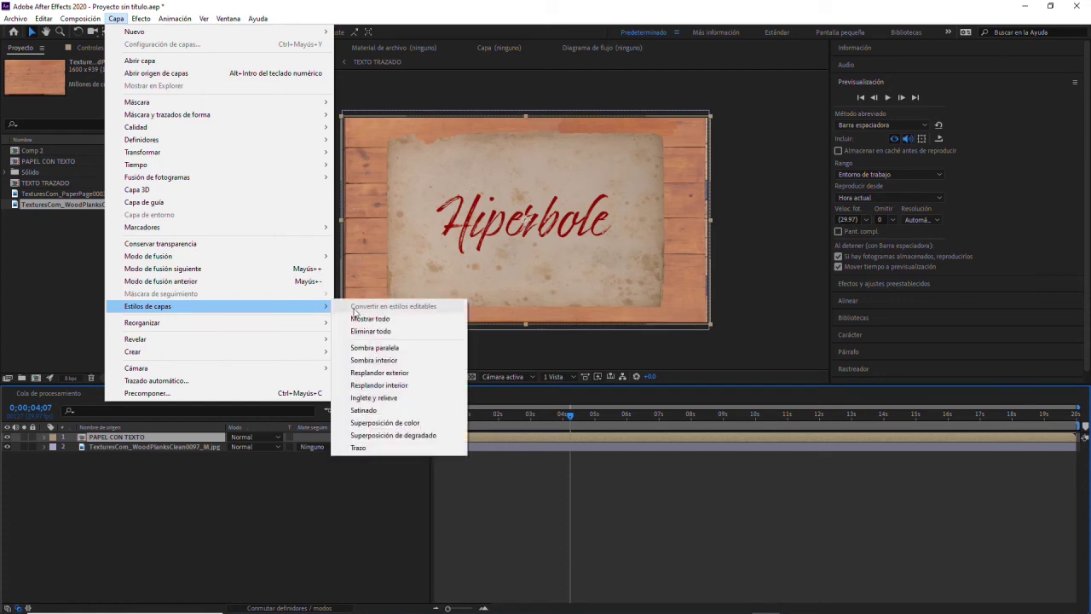
pyautogui.click(380, 348)
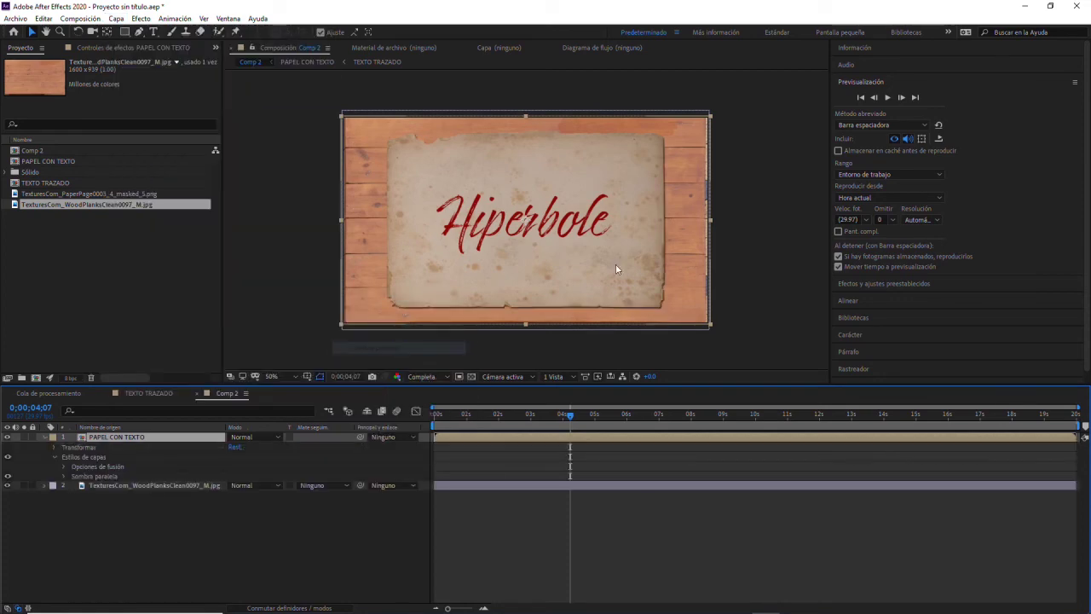
pyautogui.press('.')
pyautogui.press(',')
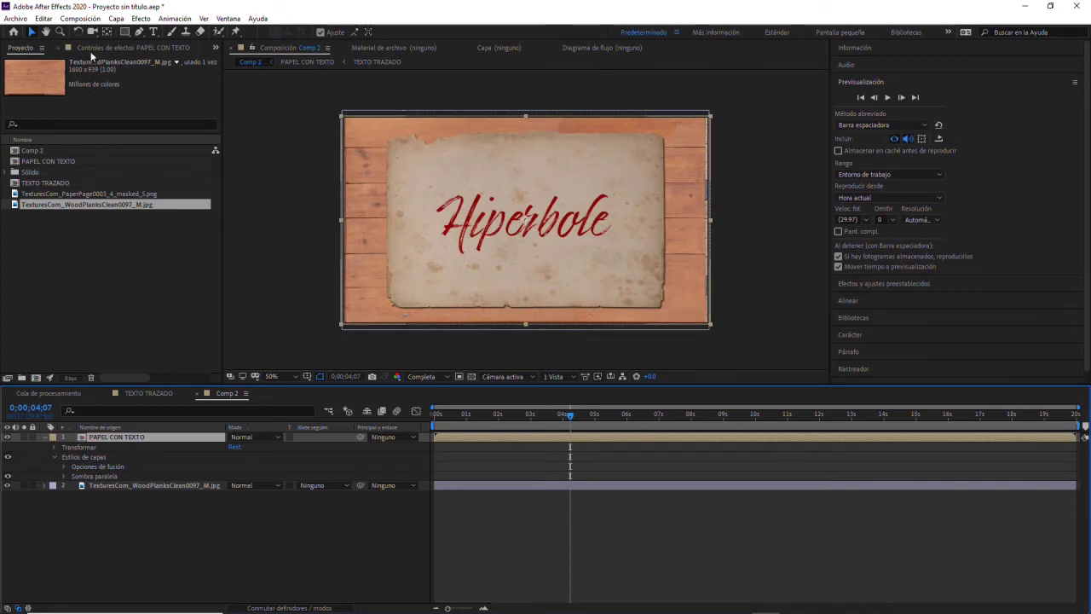
pyautogui.click(97, 48)
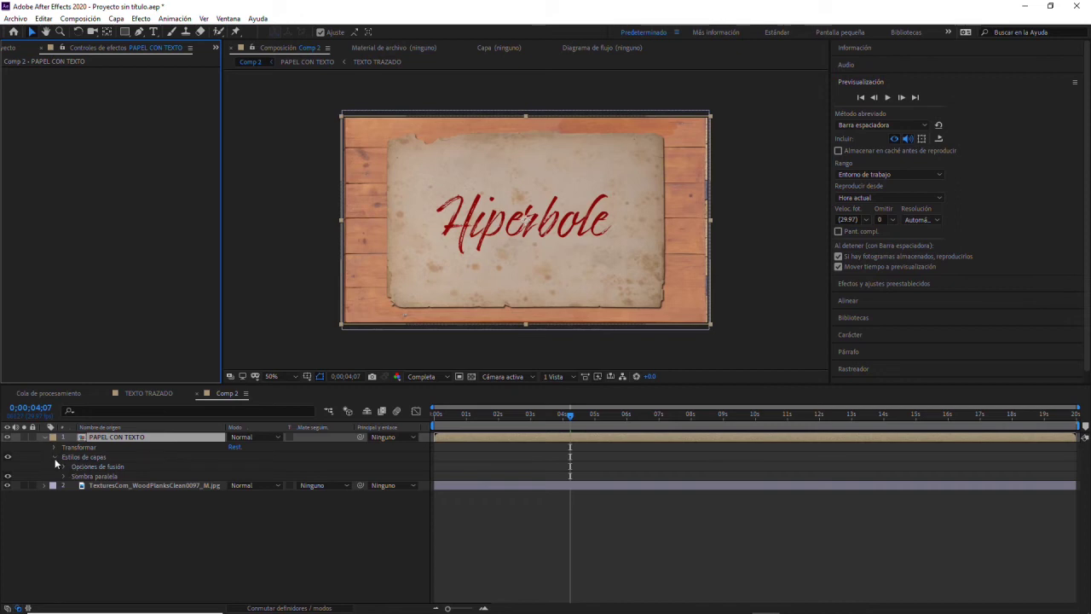
# Set the drop shadow to Distance 15, Size 22 and Angle 1x+43°
pyautogui.click(63, 476)
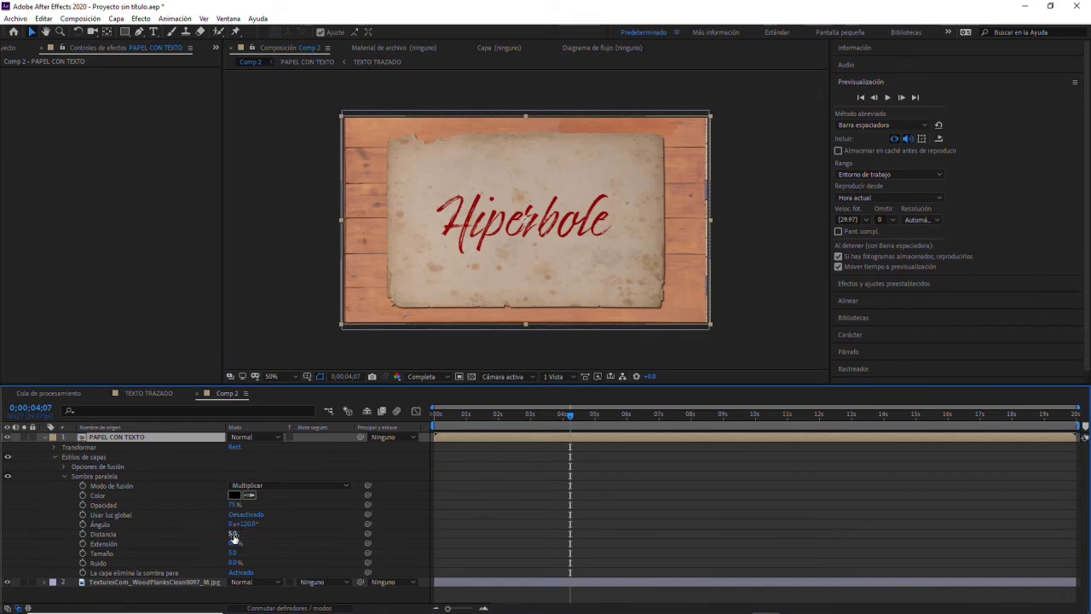
pyautogui.moveTo(232, 534)
pyautogui.mouseDown()
pyautogui.moveTo(248, 539)
pyautogui.moveTo(241, 552)
pyautogui.mouseUp()
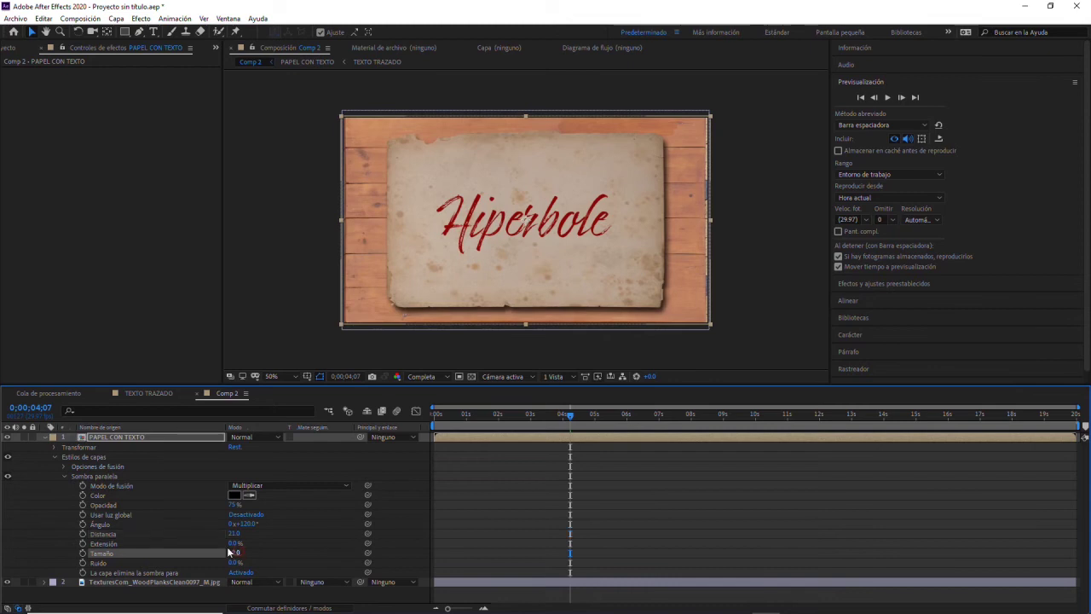
pyautogui.moveTo(233, 534); pyautogui.dragTo(231, 533)
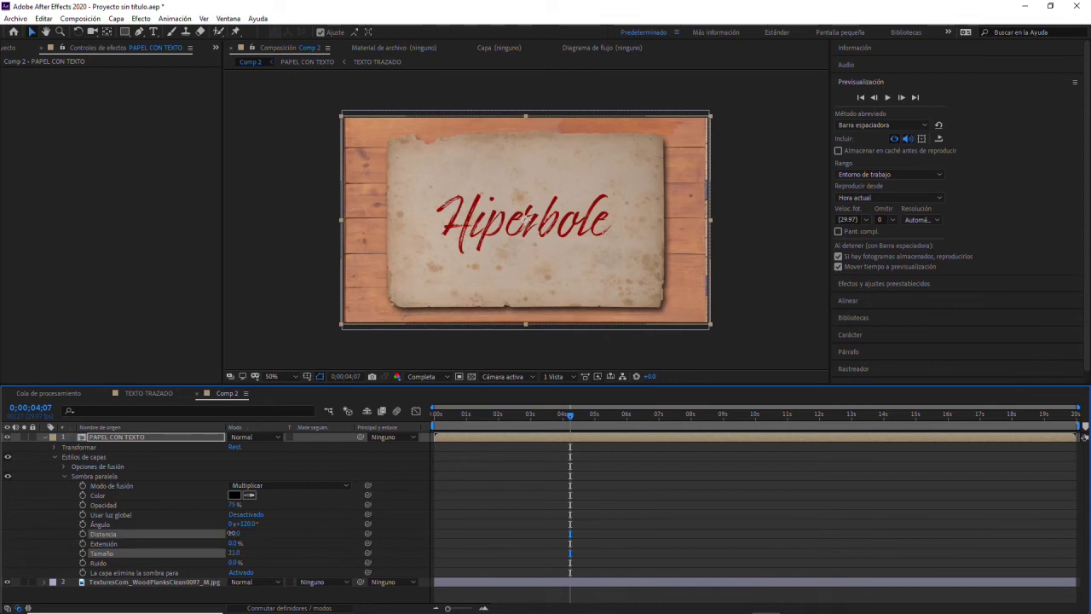
pyautogui.click(142, 535)
pyautogui.moveTo(242, 524)
pyautogui.mouseDown()
pyautogui.moveTo(433, 509)
pyautogui.moveTo(390, 513)
pyautogui.mouseUp()
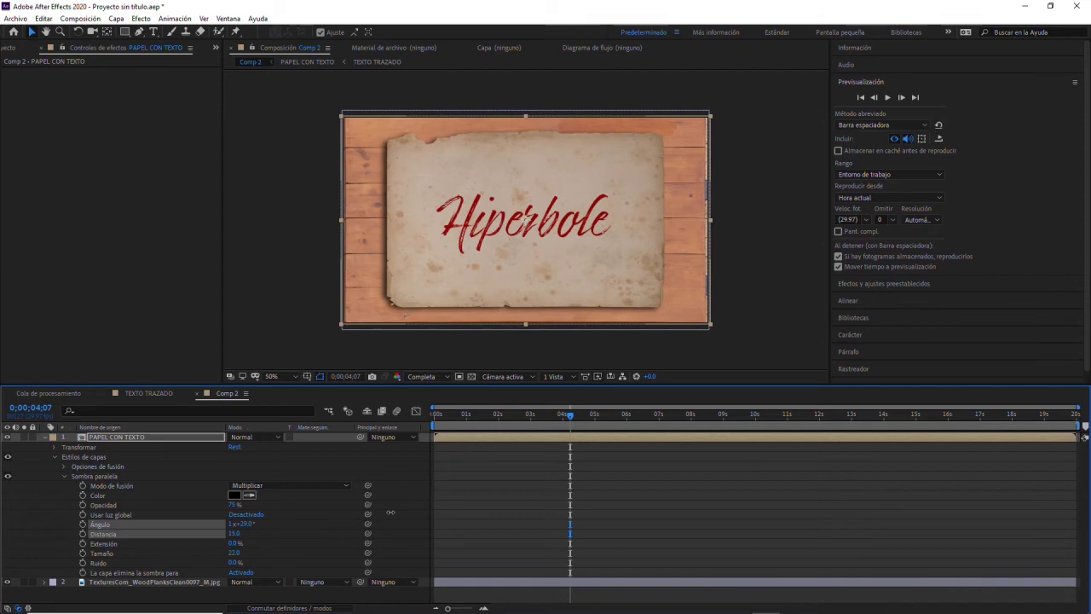
pyautogui.moveTo(390, 513); pyautogui.dragTo(397, 513)
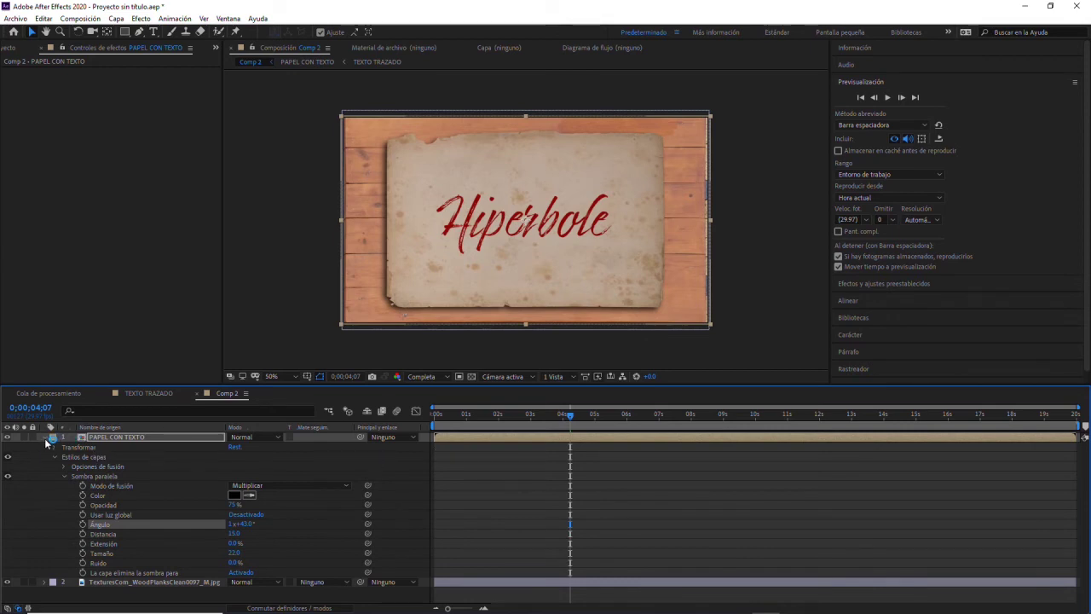
pyautogui.click(117, 440)
pyautogui.moveTo(570, 414)
pyautogui.mouseDown()
pyautogui.moveTo(422, 426)
pyautogui.moveTo(453, 423)
pyautogui.moveTo(442, 425)
pyautogui.mouseUp()
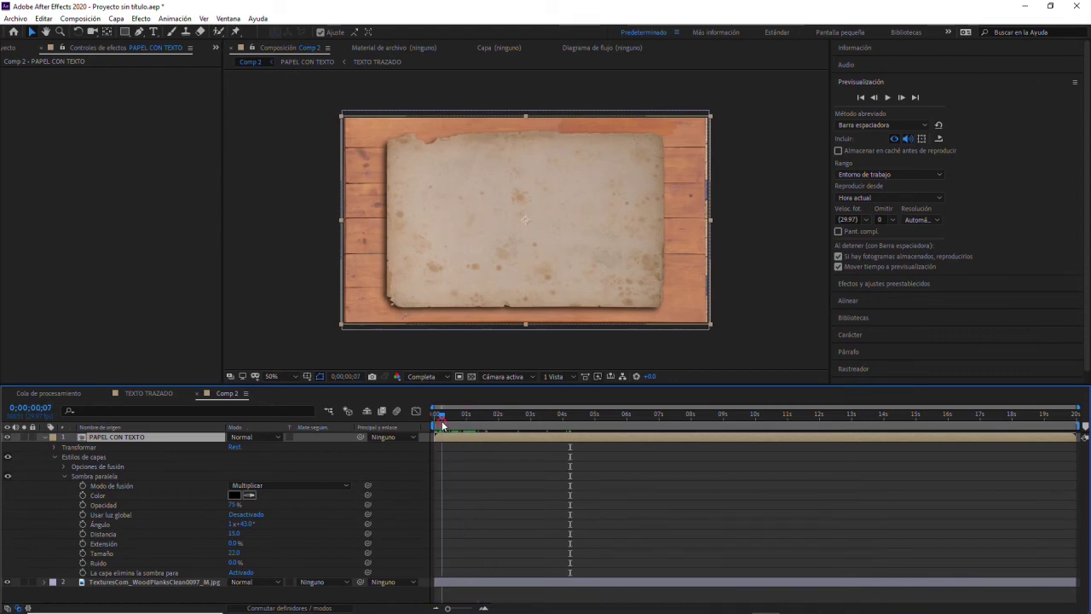
pyautogui.click(140, 17)
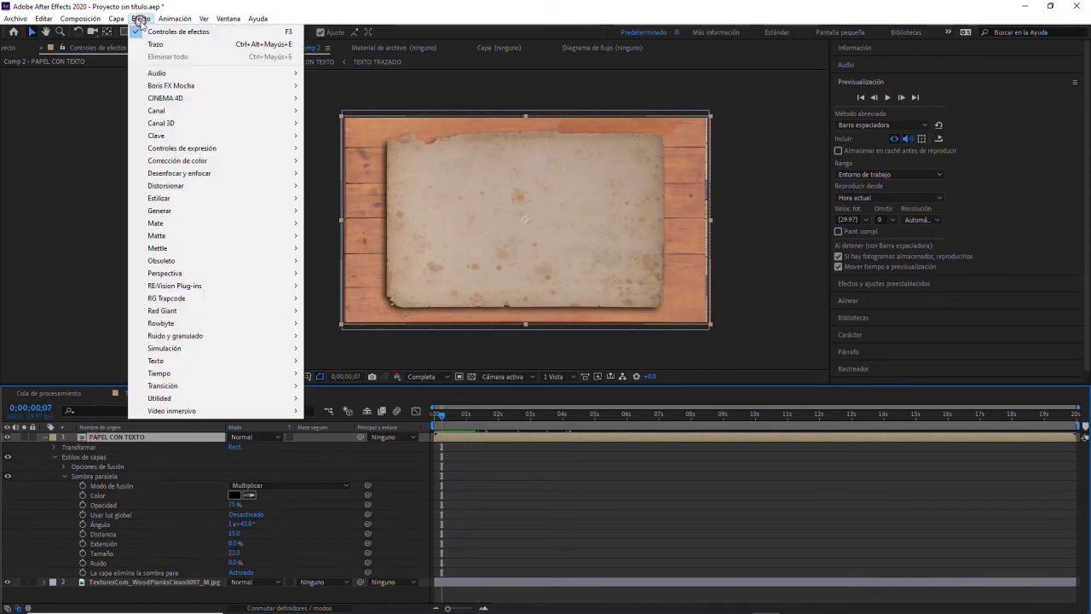
# Apply CC Page Turn to PAPEL CON TEXTO and drag the fold point up-left into a large diagonal curl
pyautogui.moveTo(186, 186)
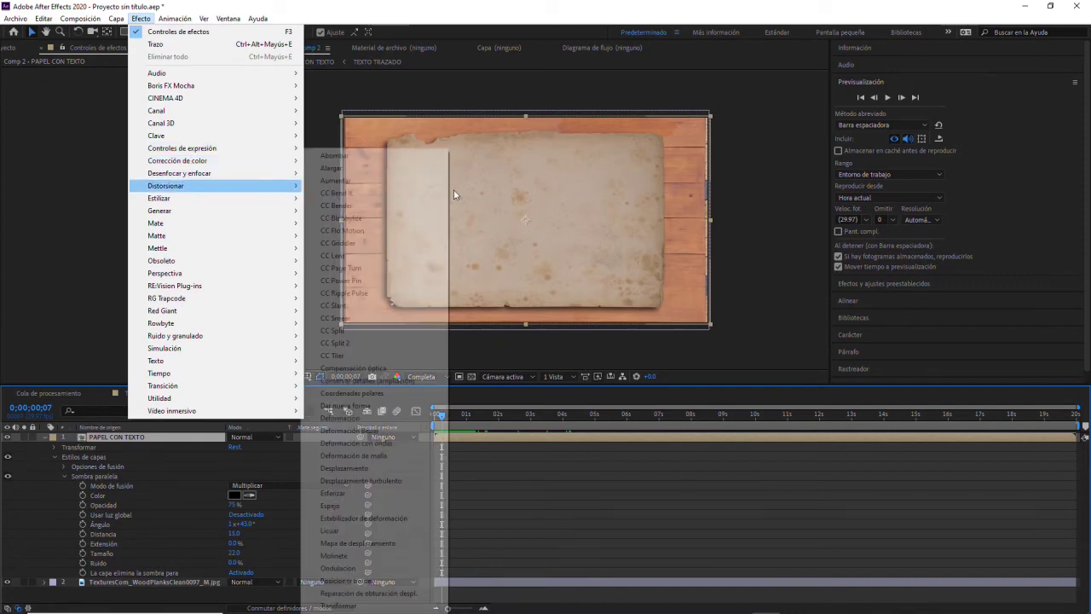
pyautogui.click(401, 269)
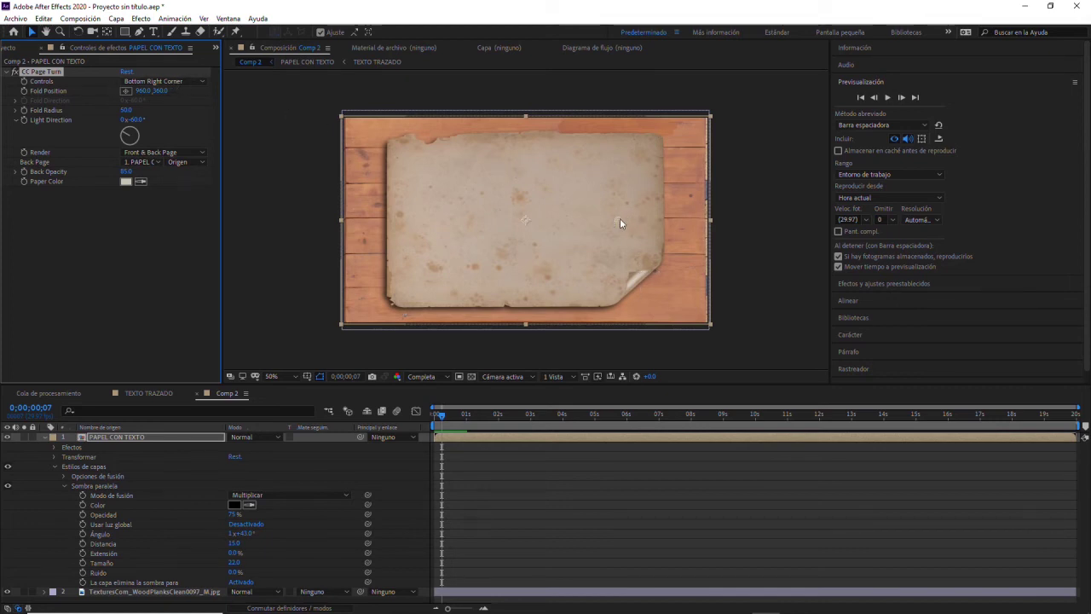
pyautogui.moveTo(619, 219)
pyautogui.mouseDown()
pyautogui.moveTo(376, 138)
pyautogui.moveTo(574, 205)
pyautogui.mouseUp()
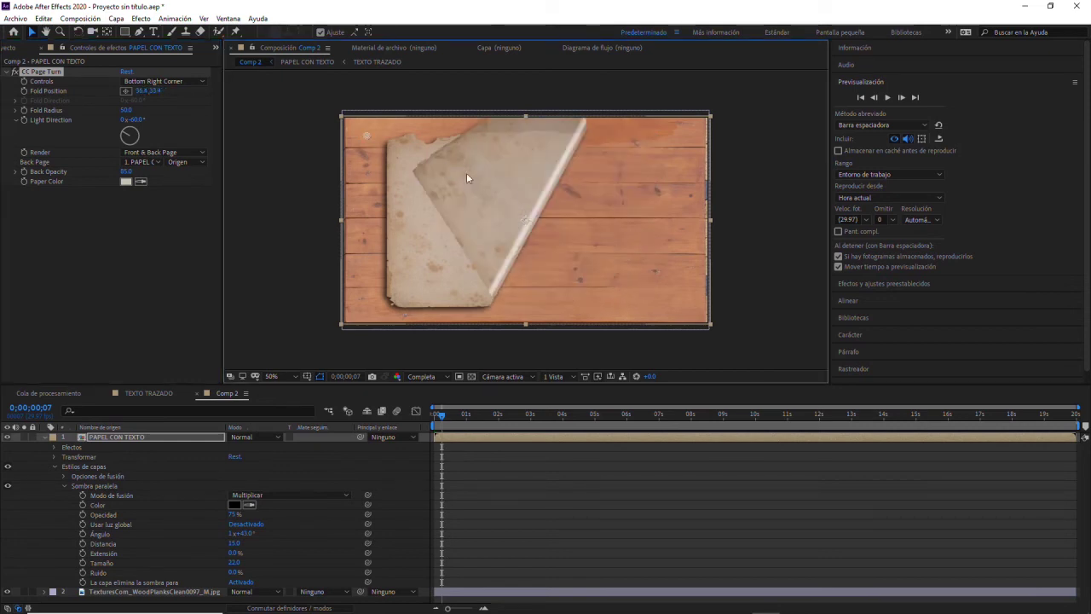
pyautogui.moveTo(359, 132)
pyautogui.mouseDown()
pyautogui.moveTo(465, 158)
pyautogui.moveTo(376, 121)
pyautogui.moveTo(393, 142)
pyautogui.mouseUp()
pyautogui.moveTo(443, 186); pyautogui.dragTo(451, 190)
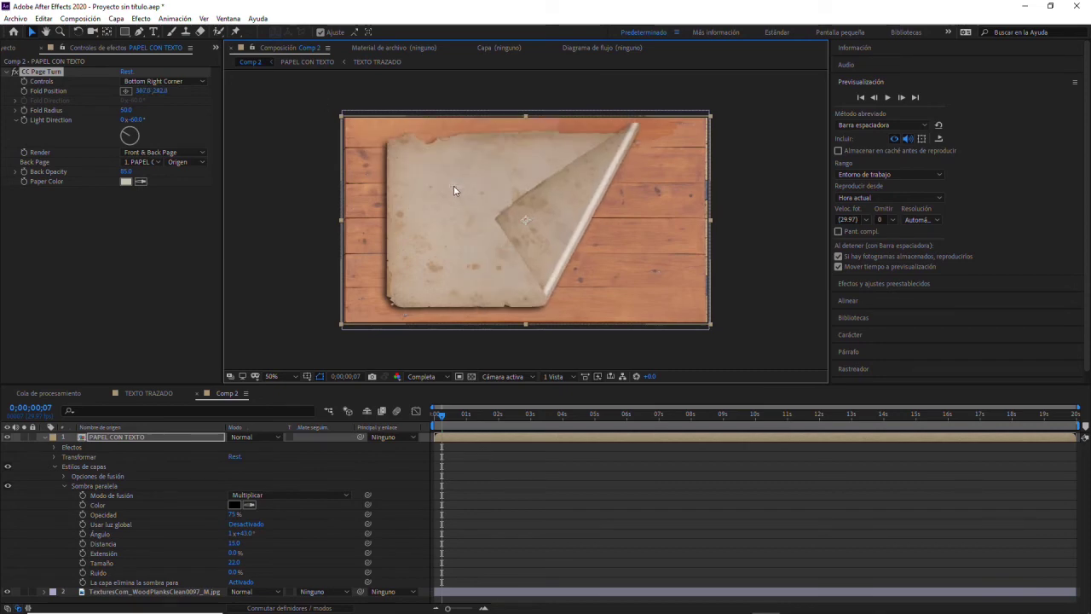
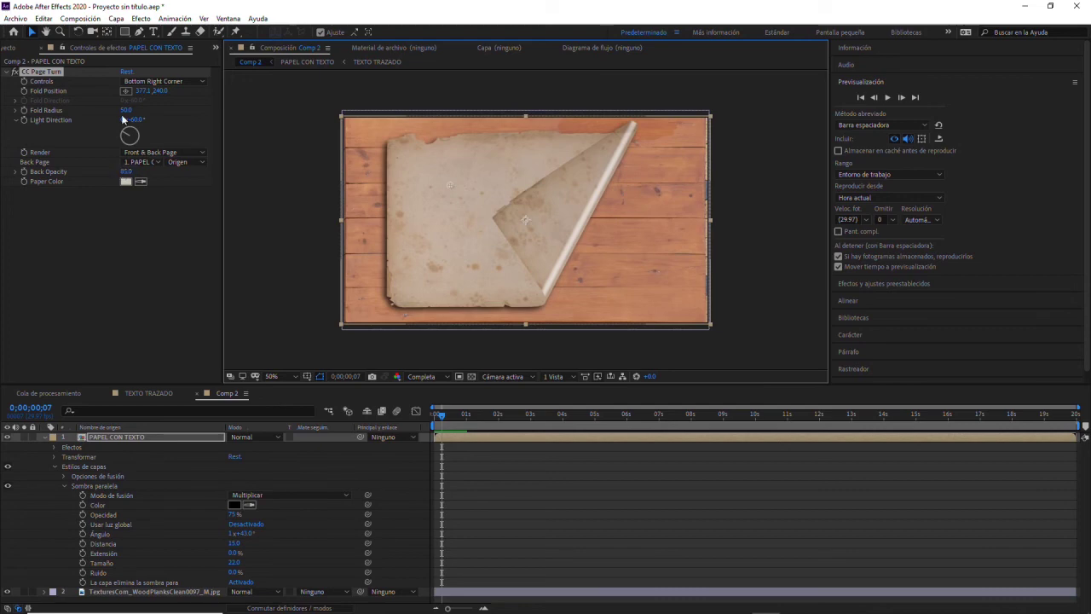
# Set CC Page Turn Light Direction to -241°, Back Opacity to 100 and Fold Radius to 129
pyautogui.moveTo(125, 136); pyautogui.dragTo(167, 161)
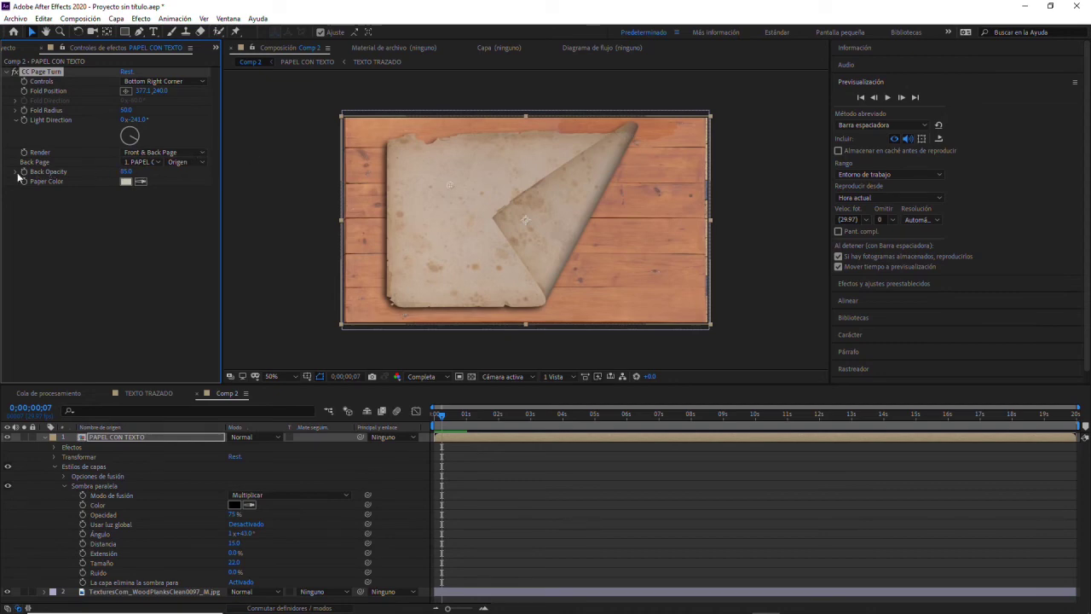
pyautogui.moveTo(128, 174); pyautogui.dragTo(174, 171)
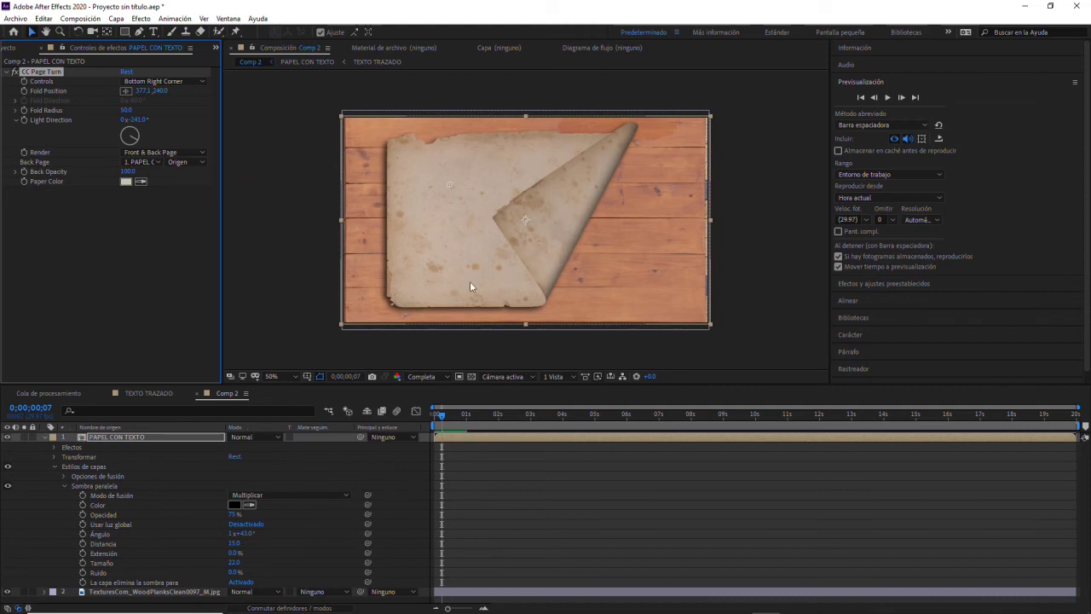
pyautogui.moveTo(124, 110)
pyautogui.mouseDown()
pyautogui.moveTo(190, 112)
pyautogui.moveTo(201, 80)
pyautogui.moveTo(519, 56)
pyautogui.mouseUp()
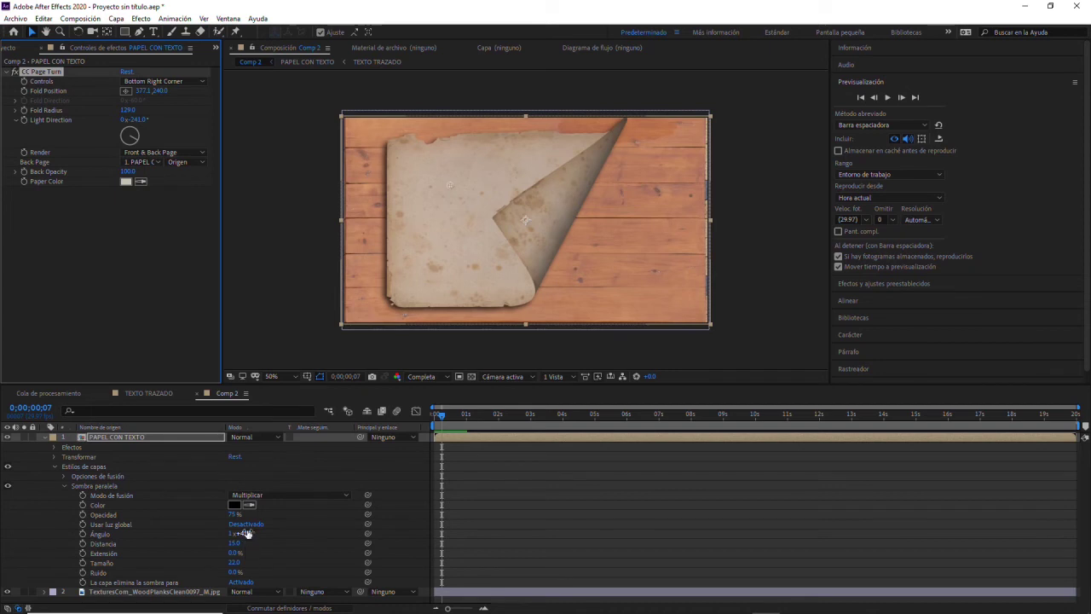
# Set the paper's drop shadow angle to 1x+124° and opacity to 50%, then return the playhead toward 0
pyautogui.moveTo(246, 534); pyautogui.dragTo(290, 530)
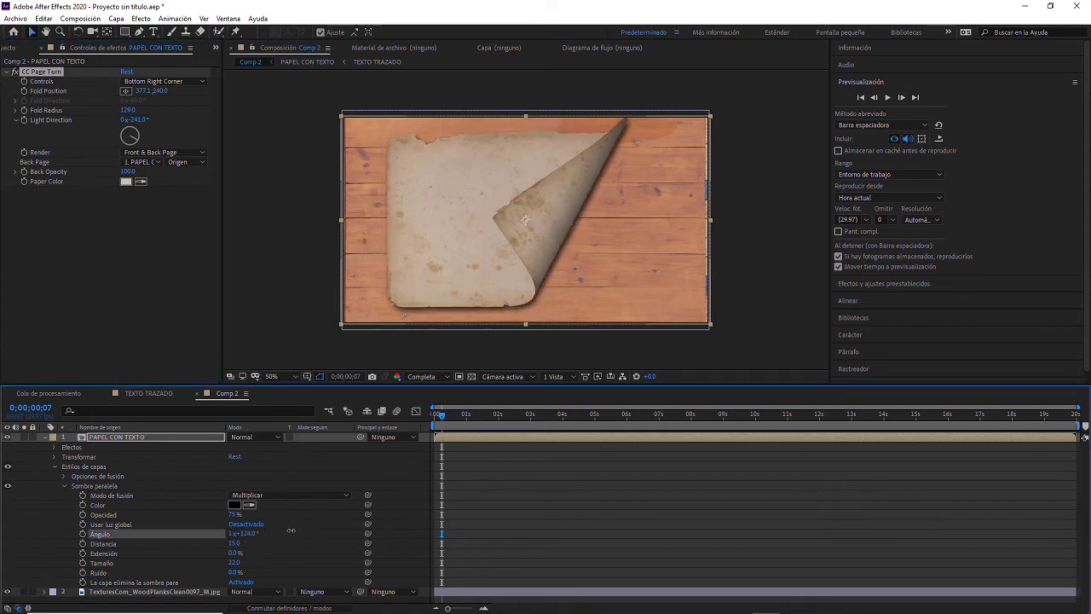
pyautogui.click(680, 162)
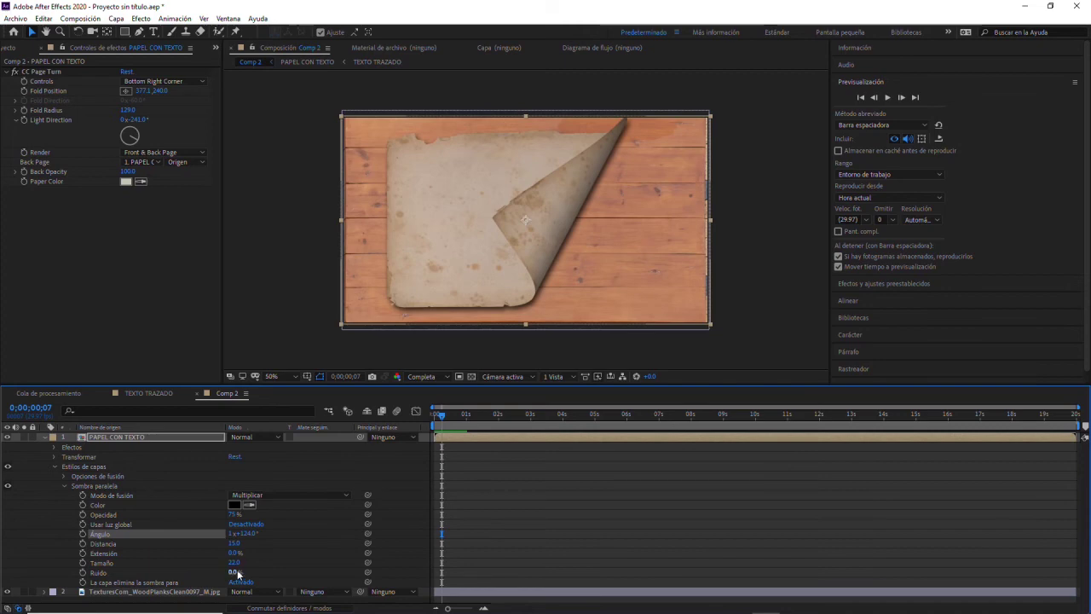
pyautogui.moveTo(233, 564); pyautogui.dragTo(234, 565)
pyautogui.moveTo(233, 516); pyautogui.dragTo(215, 513)
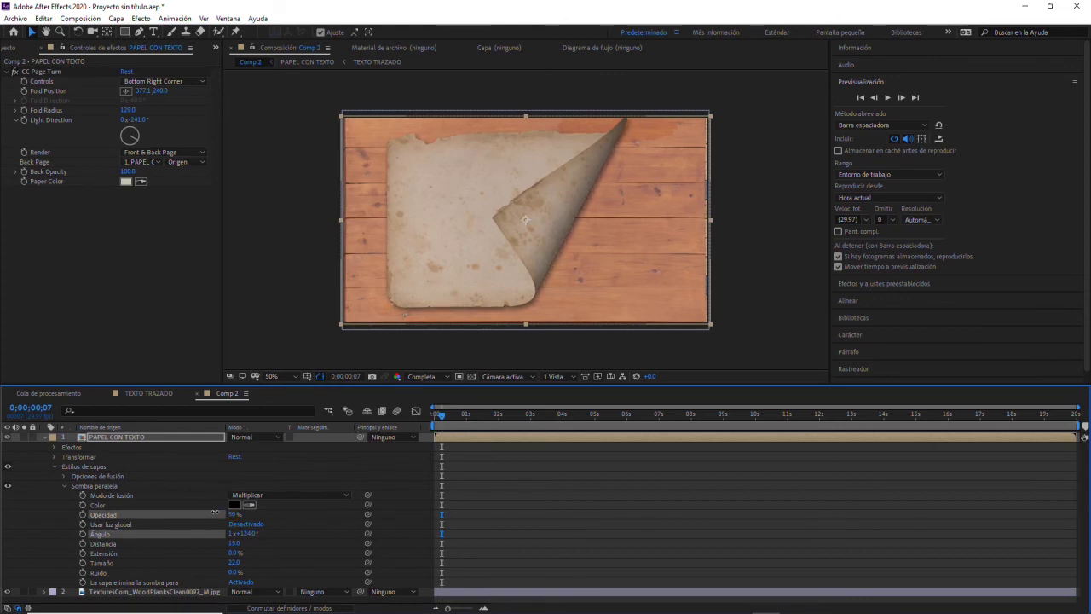
pyautogui.click(214, 513)
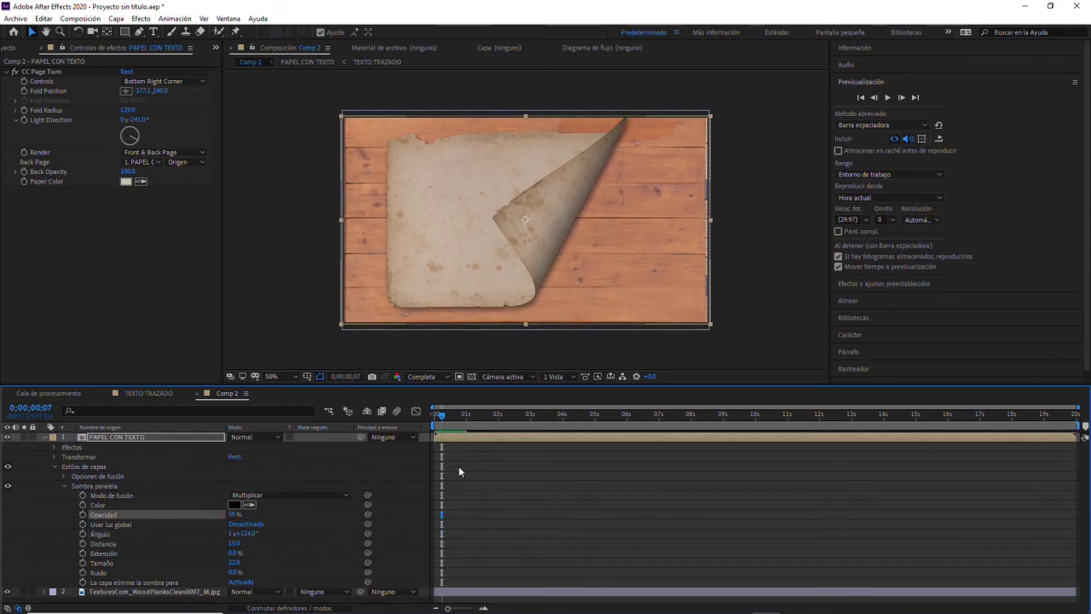
pyautogui.moveTo(442, 415); pyautogui.dragTo(434, 416)
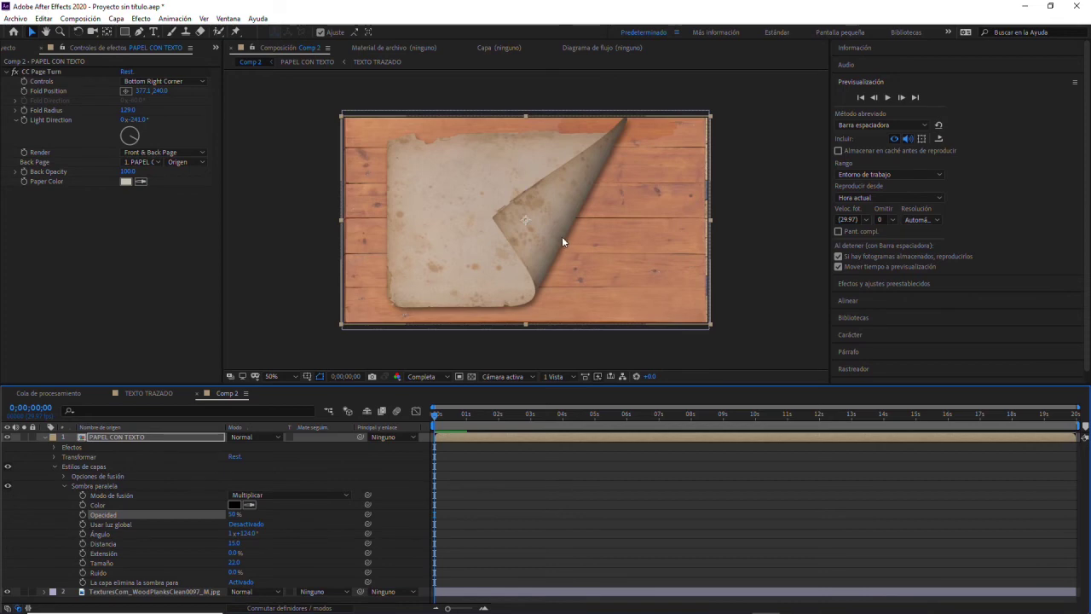
# Select CC Page Turn, zoom the comp to 25% and reveal its properties in the timeline
pyautogui.click(43, 71)
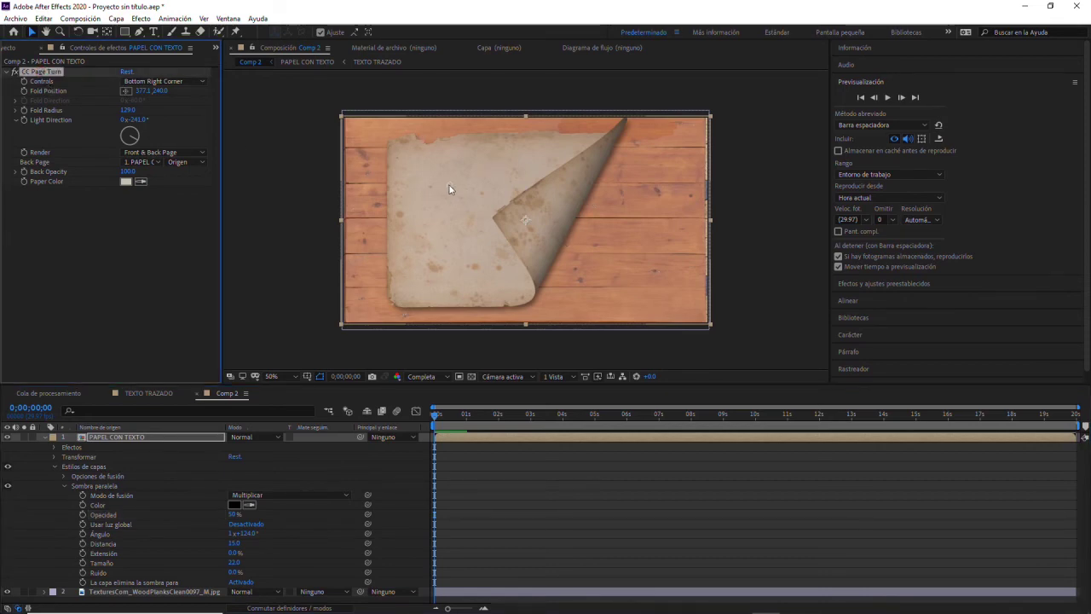
pyautogui.moveTo(526, 219); pyautogui.dragTo(539, 211)
pyautogui.moveTo(453, 185)
pyautogui.mouseDown()
pyautogui.moveTo(465, 193)
pyautogui.moveTo(441, 172)
pyautogui.mouseUp()
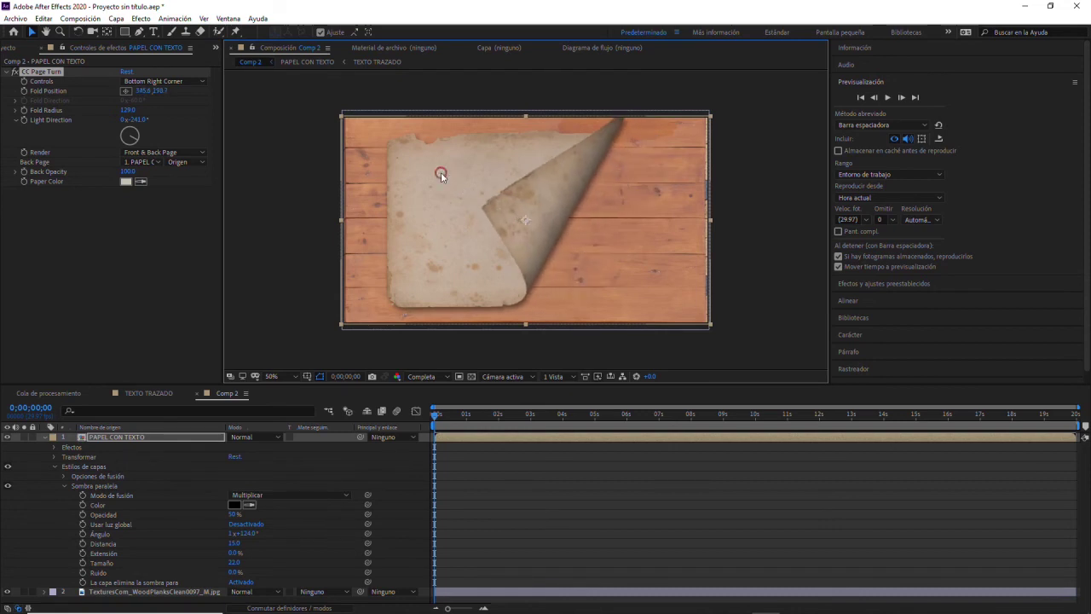
pyautogui.press(',')
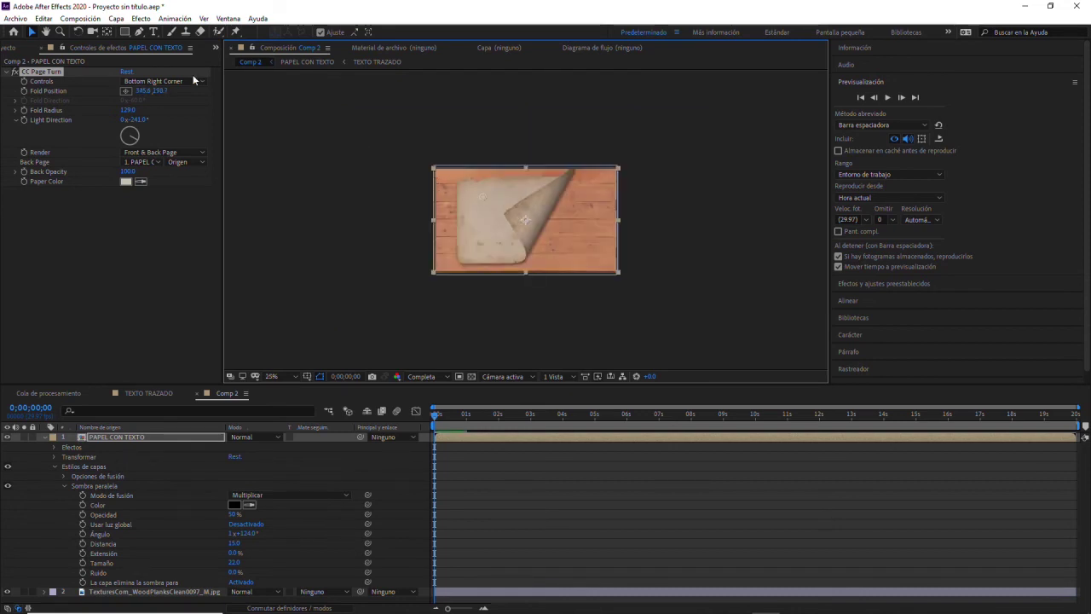
pyautogui.click(55, 466)
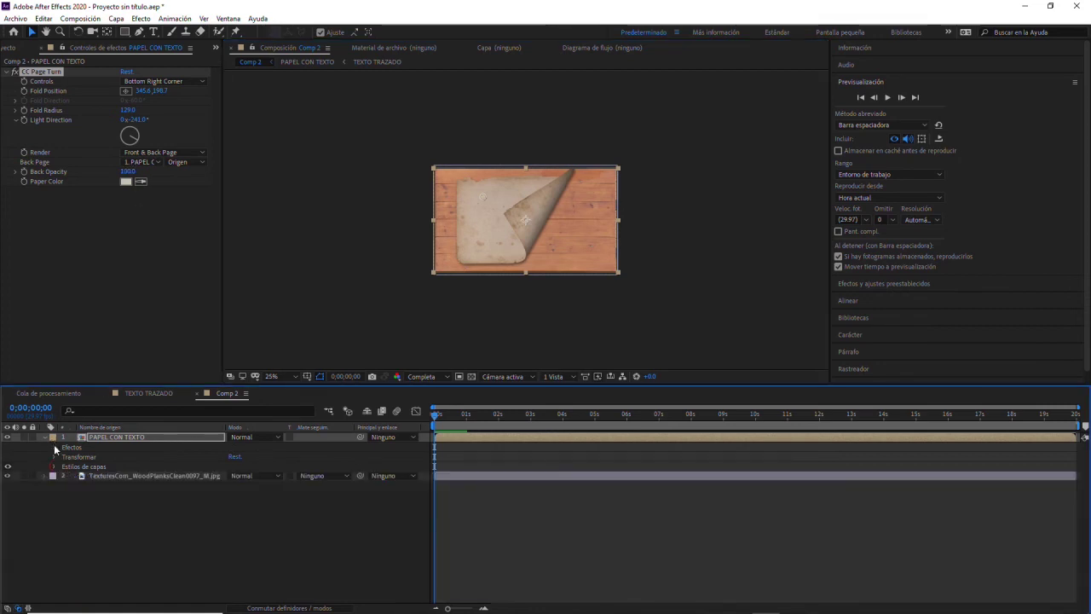
pyautogui.click(55, 448)
pyautogui.click(65, 458)
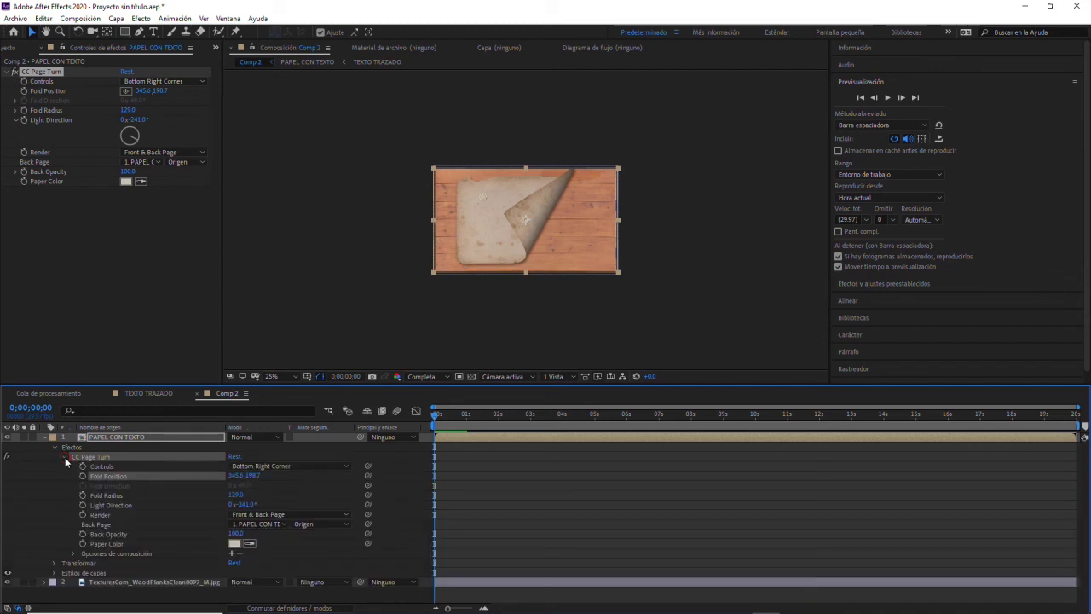
# Keyframe Fold Position flat at the corner at 1s and fully off the layer at 0s
pyautogui.click(82, 475)
pyautogui.moveTo(433, 416); pyautogui.dragTo(470, 442)
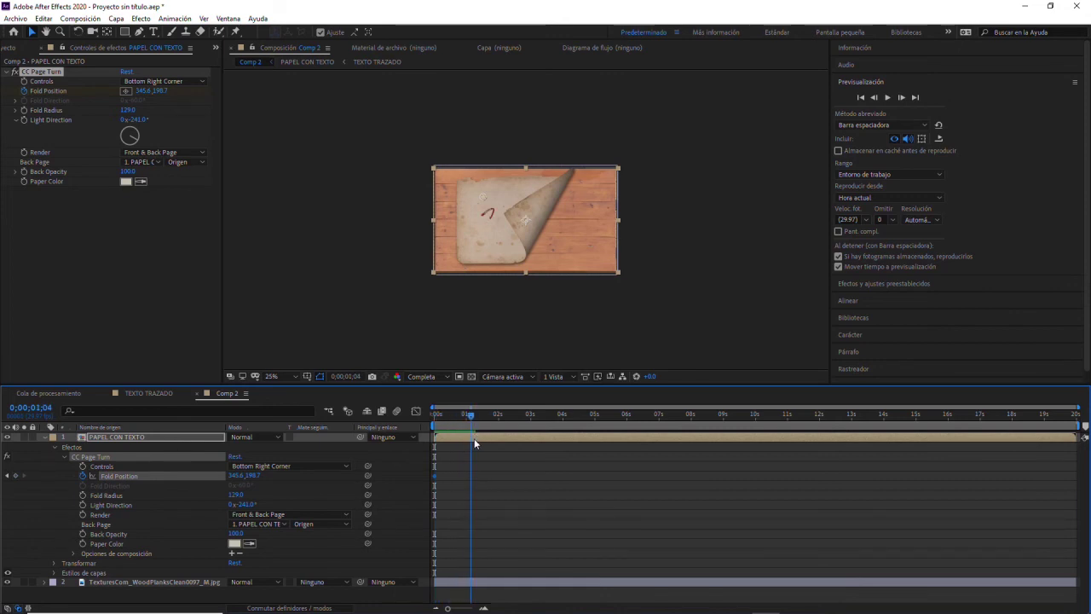
pyautogui.click(469, 437)
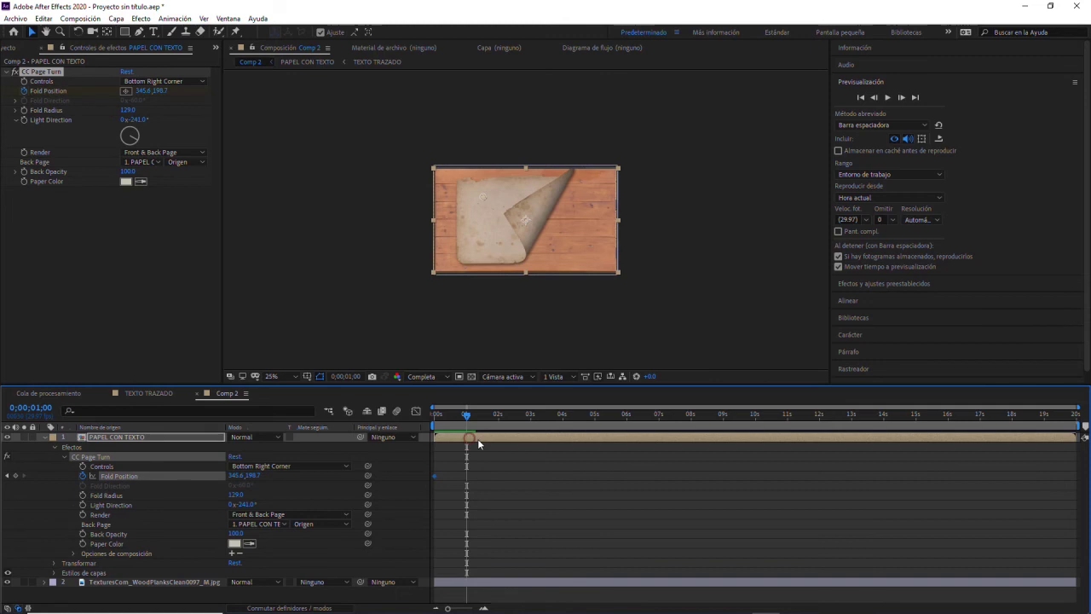
pyautogui.click(16, 475)
pyautogui.moveTo(486, 195); pyautogui.dragTo(625, 280)
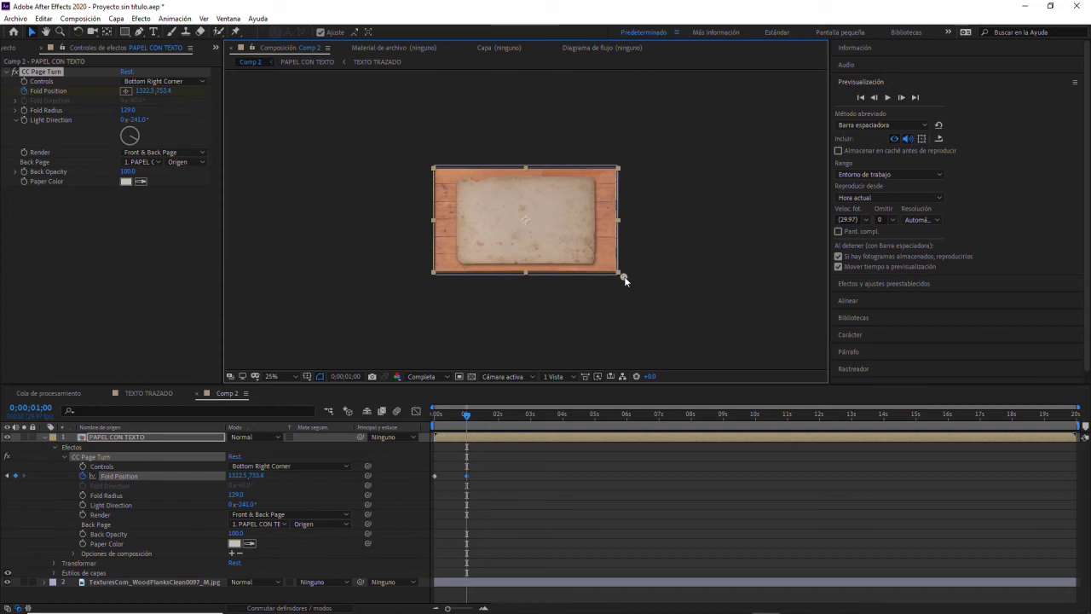
pyautogui.moveTo(467, 414); pyautogui.dragTo(432, 414)
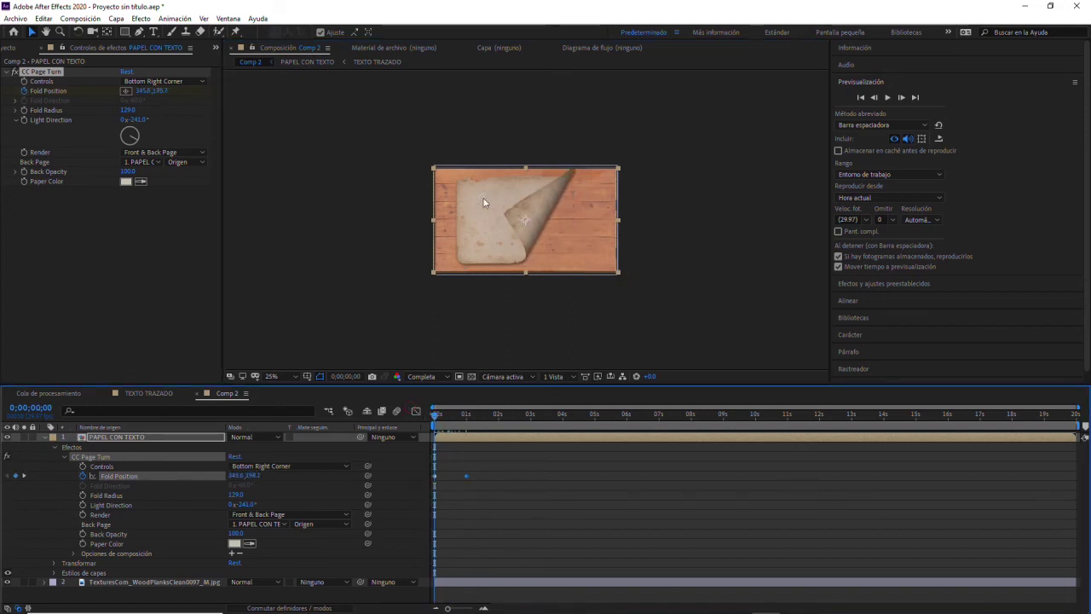
pyautogui.moveTo(484, 203); pyautogui.dragTo(253, 85)
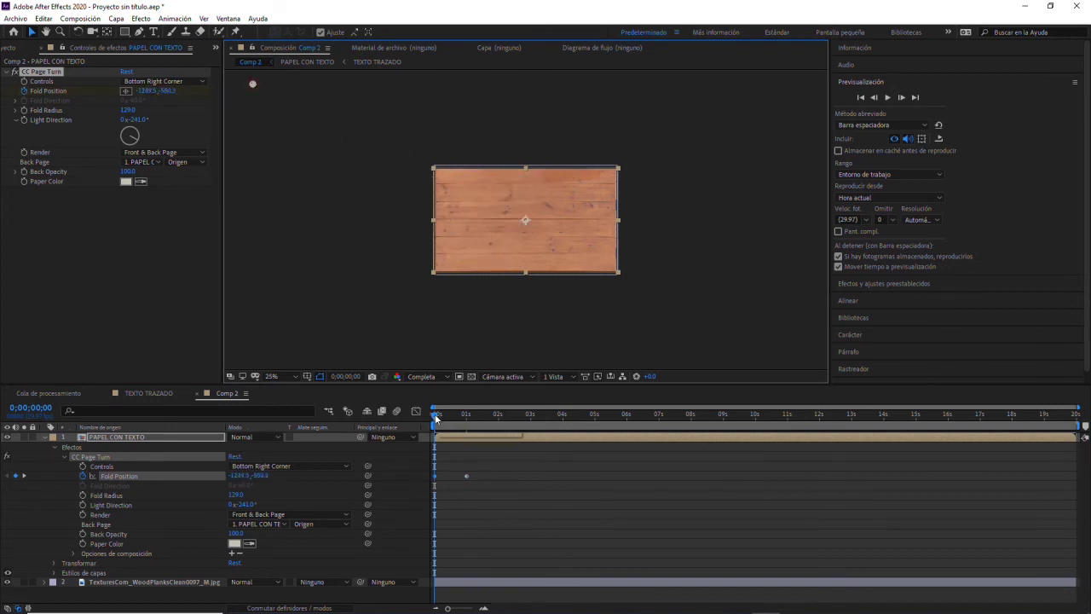
# Apply Easy Ease In to the one-second Fold Position keyframe and scrub to check the turn
pyautogui.click(467, 476)
pyautogui.rightClick(467, 476)
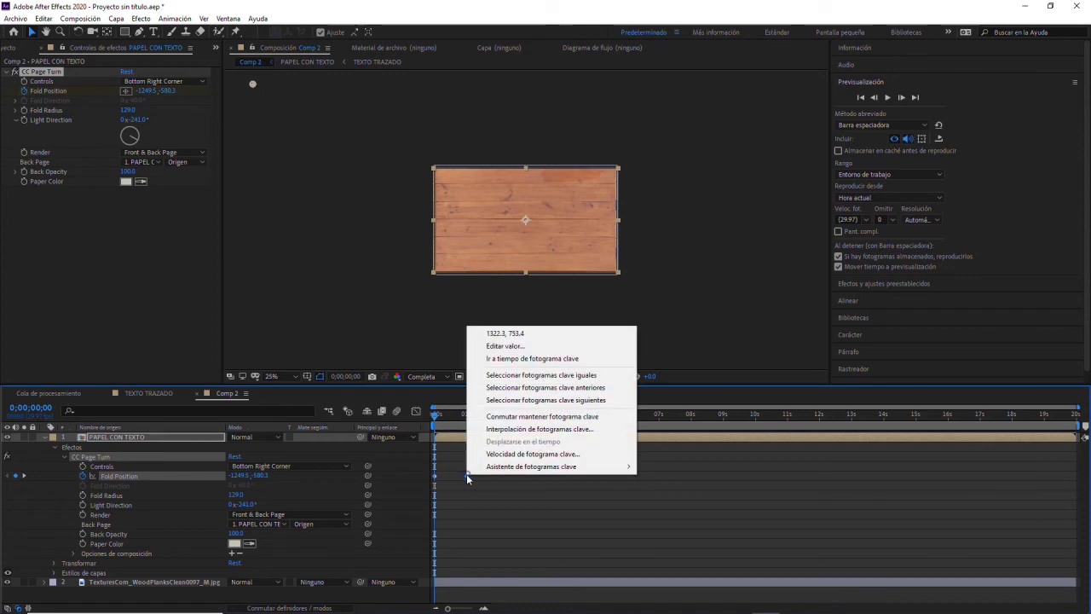
pyautogui.moveTo(533, 467)
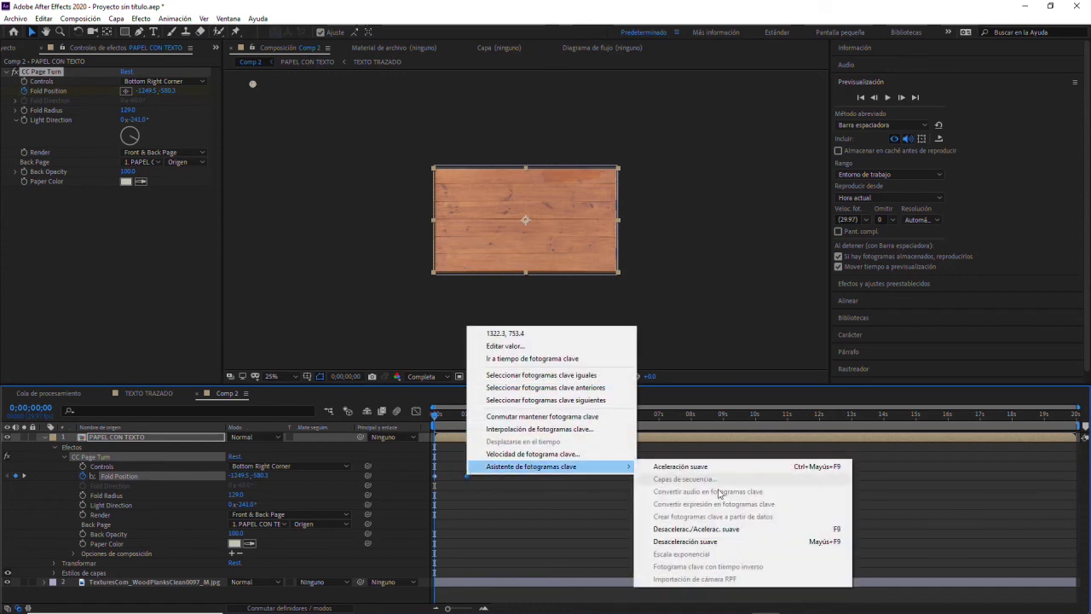
pyautogui.click(730, 542)
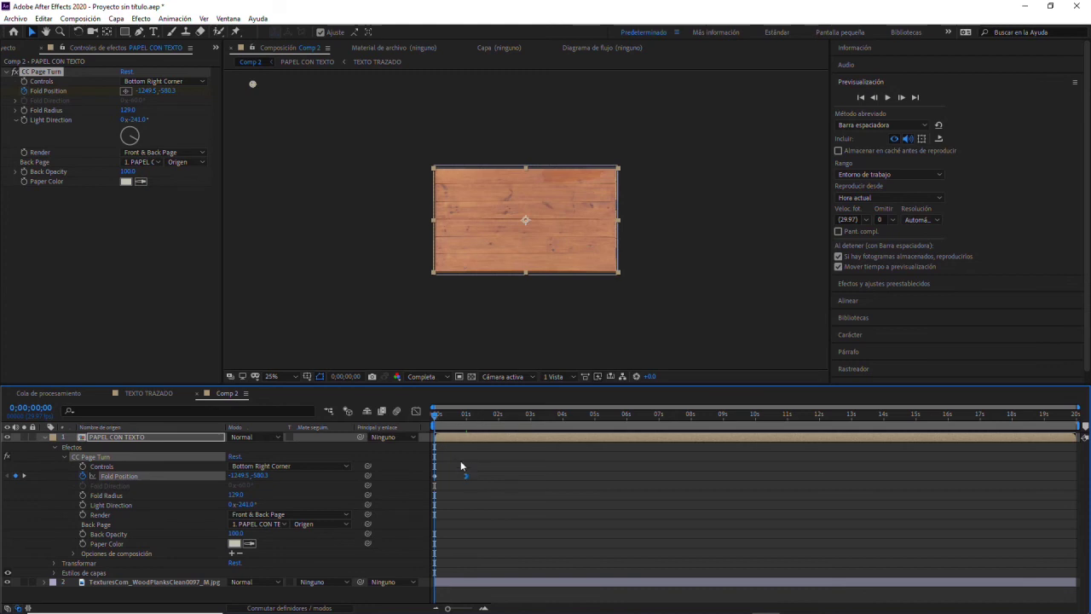
pyautogui.moveTo(436, 417)
pyautogui.mouseDown()
pyautogui.moveTo(475, 439)
pyautogui.moveTo(558, 429)
pyautogui.mouseUp()
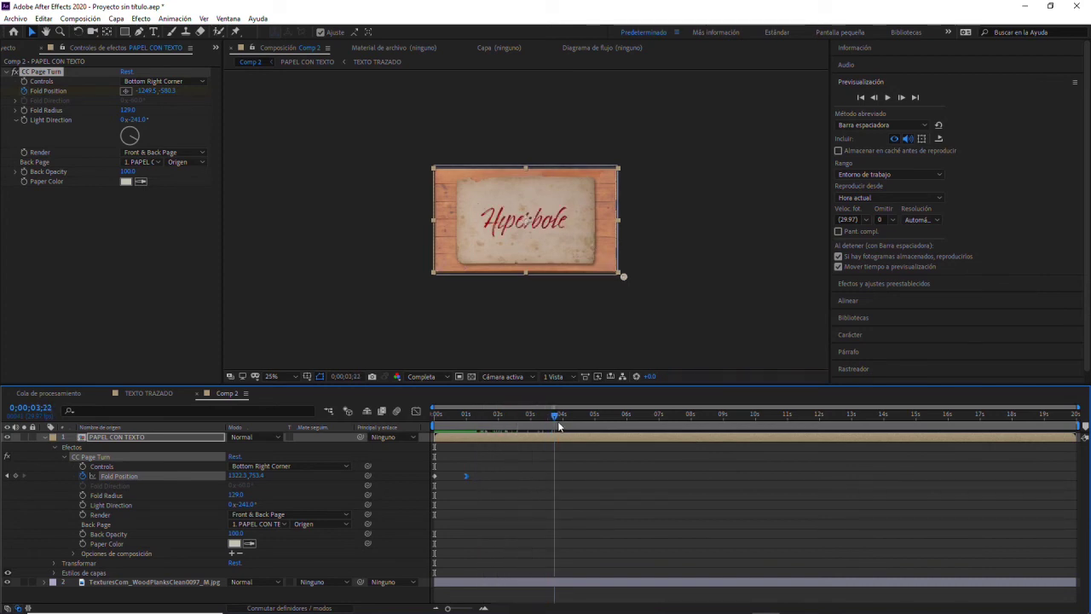
pyautogui.click(271, 376)
pyautogui.click(295, 402)
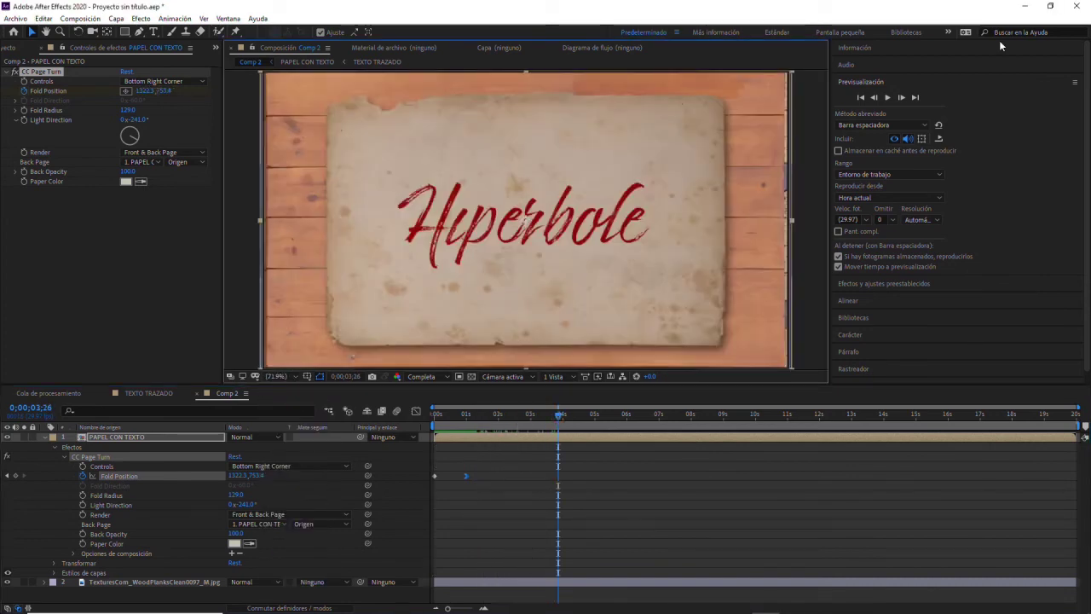
pyautogui.click(860, 97)
pyautogui.click(888, 97)
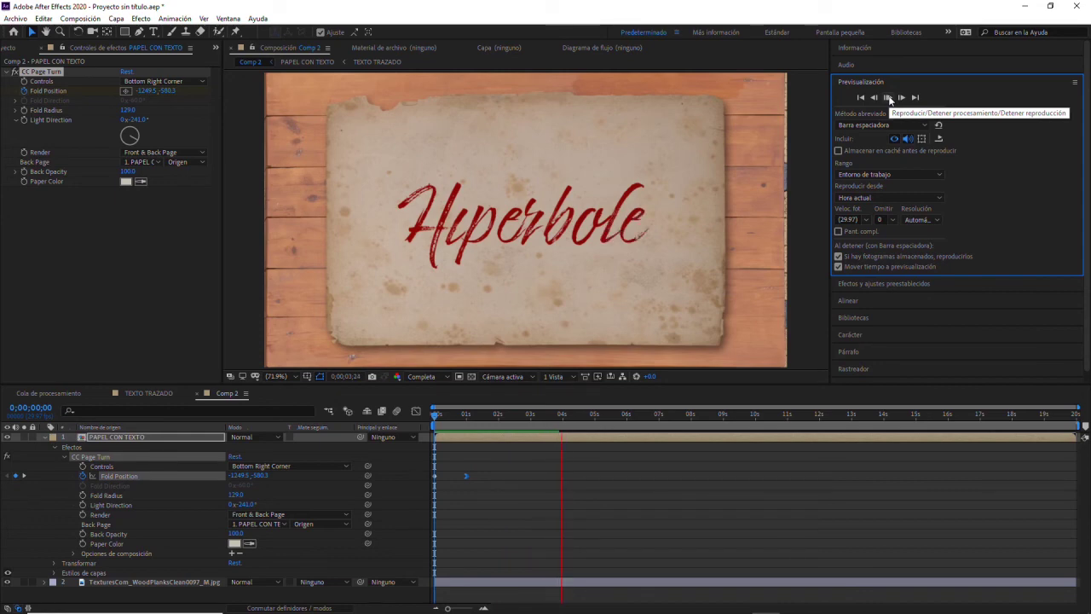
pyautogui.click(890, 99)
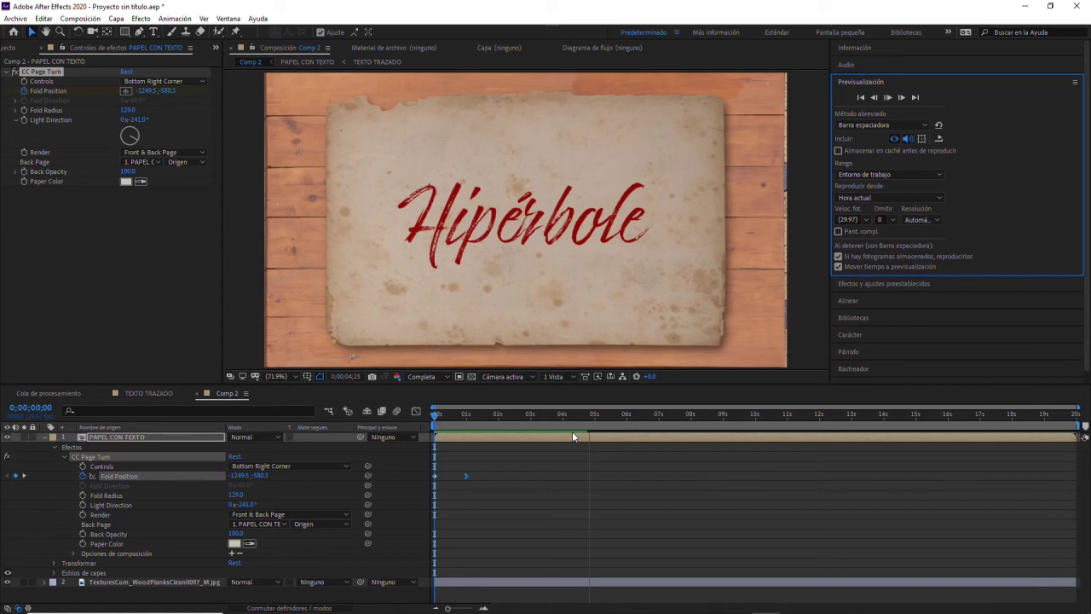
pyautogui.press('space')
pyautogui.click(888, 97)
pyautogui.click(862, 97)
pyautogui.click(887, 98)
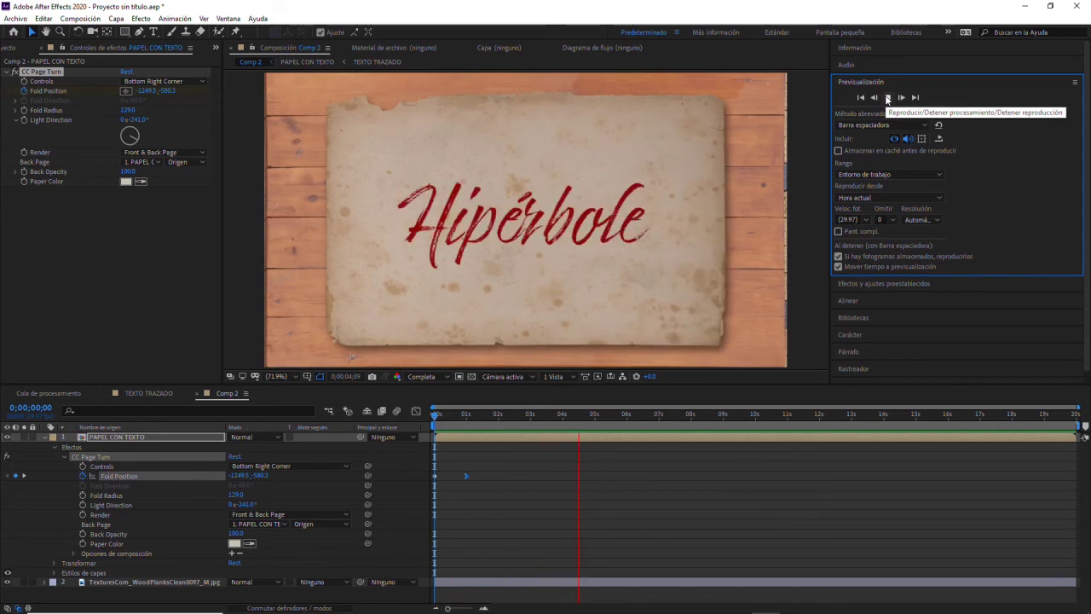
pyautogui.click(888, 97)
pyautogui.moveTo(564, 415); pyautogui.dragTo(447, 415)
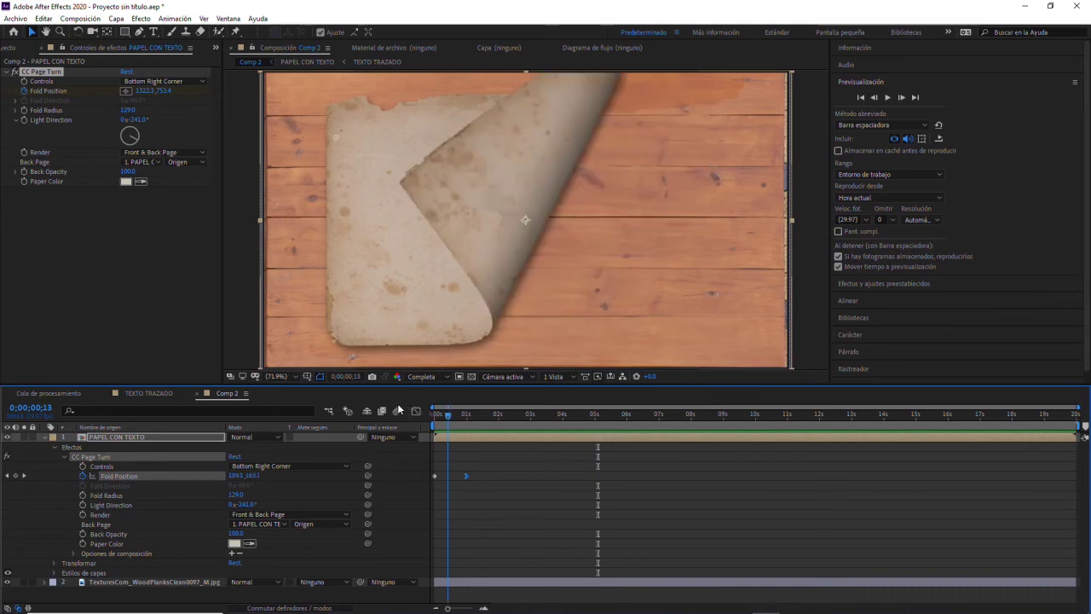
pyautogui.press('Home')
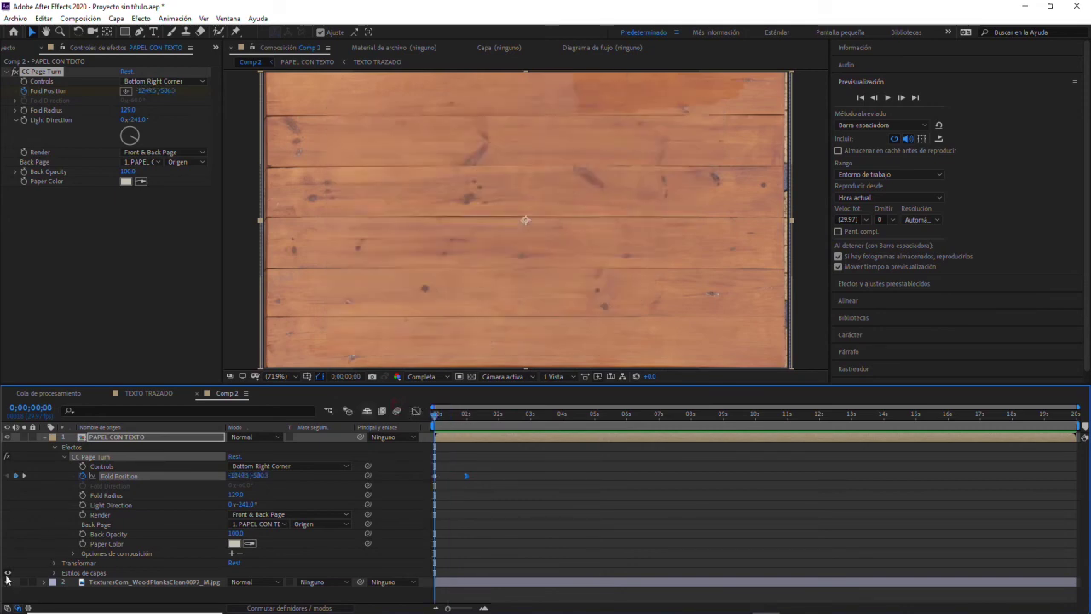
# Scale the wood planks layer up to about 85.8,87.2% so it covers the whole frame
pyautogui.click(8, 582)
pyautogui.click(7, 581)
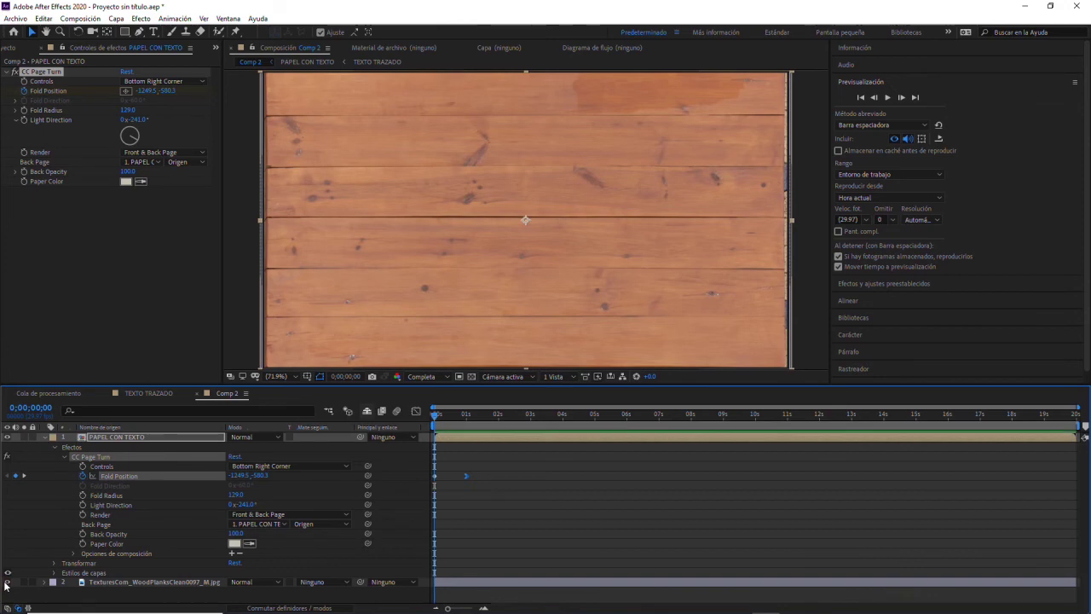
pyautogui.click(183, 583)
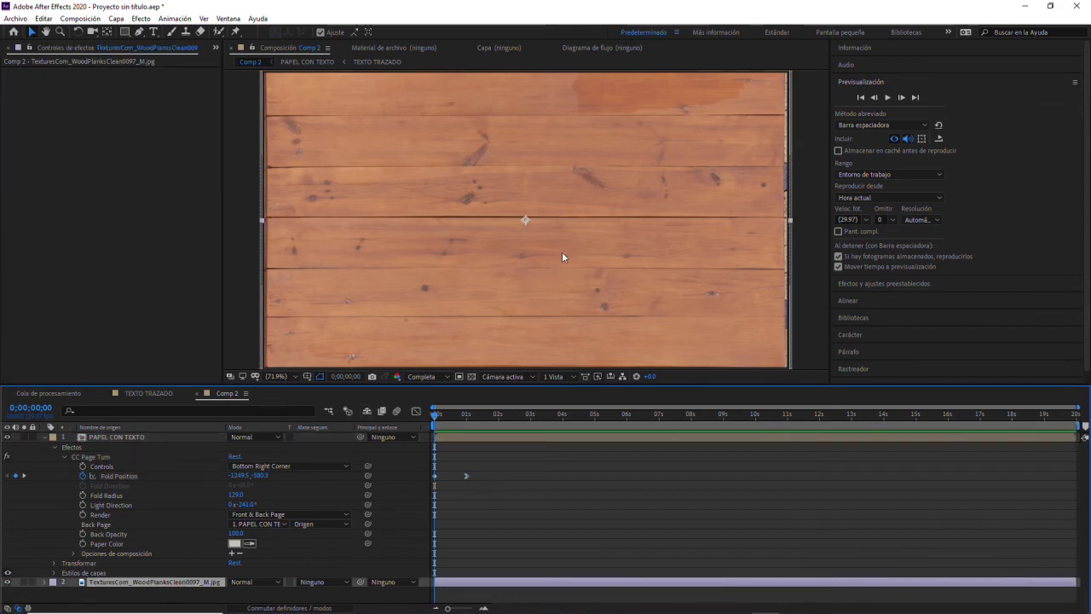
pyautogui.click(42, 582)
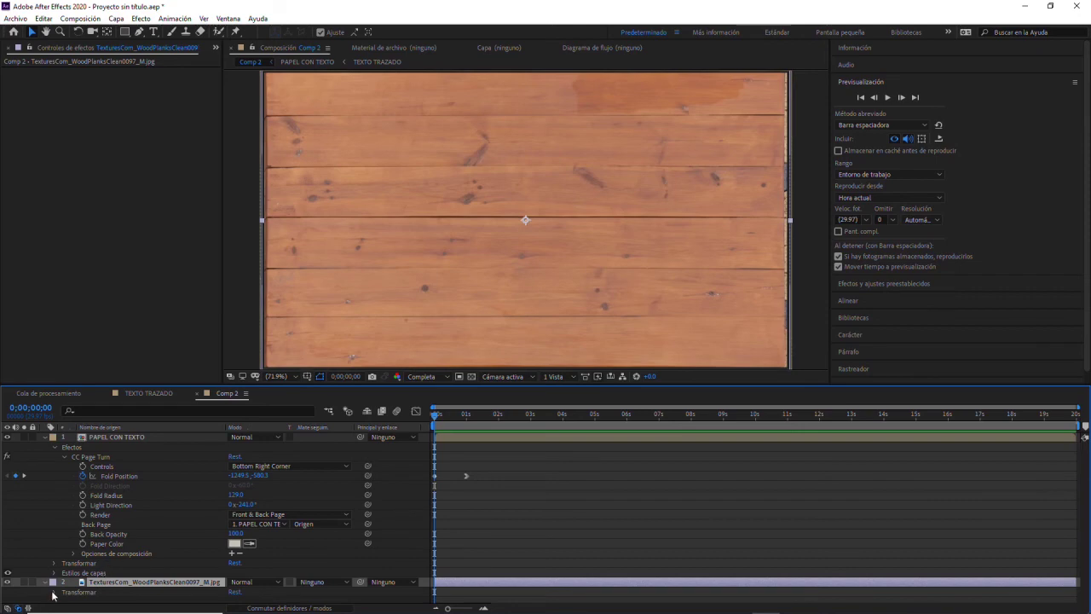
pyautogui.click(45, 582)
pyautogui.moveTo(241, 579); pyautogui.dragTo(248, 580)
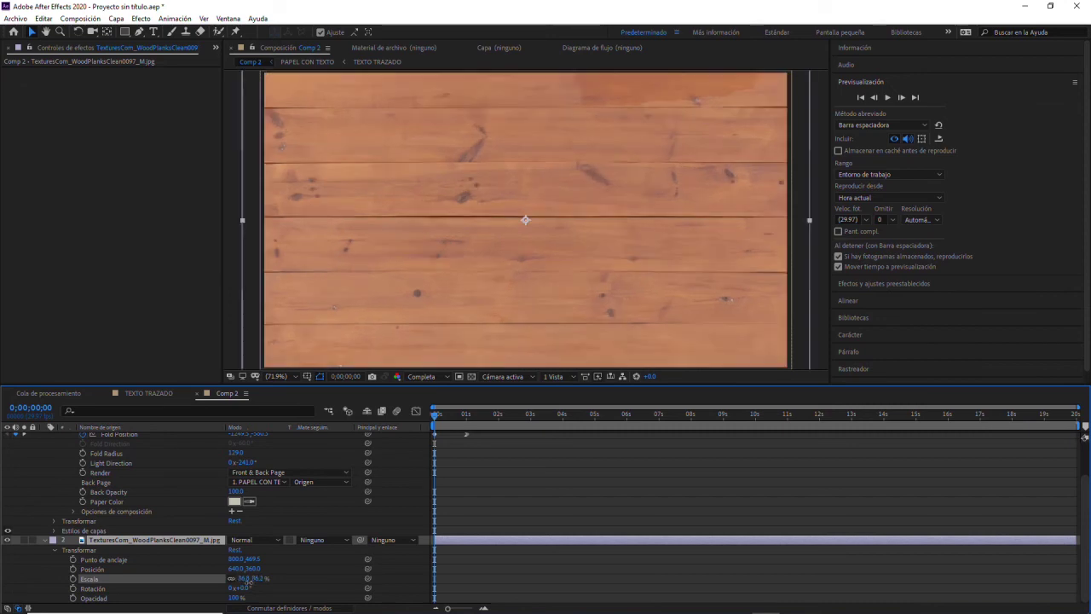
pyautogui.moveTo(248, 583); pyautogui.dragTo(249, 583)
# Scrub the unfolding paper and drag the Fold Position end keyframe later in time
pyautogui.press('Return')
pyautogui.scroll(2, 475, 462)
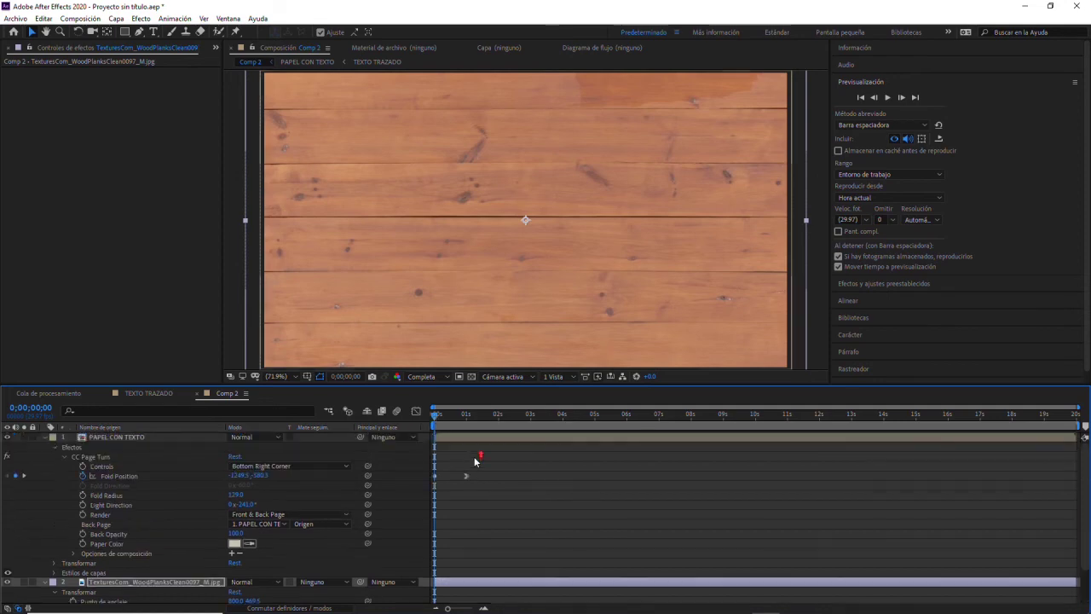
pyautogui.moveTo(434, 417); pyautogui.dragTo(494, 447)
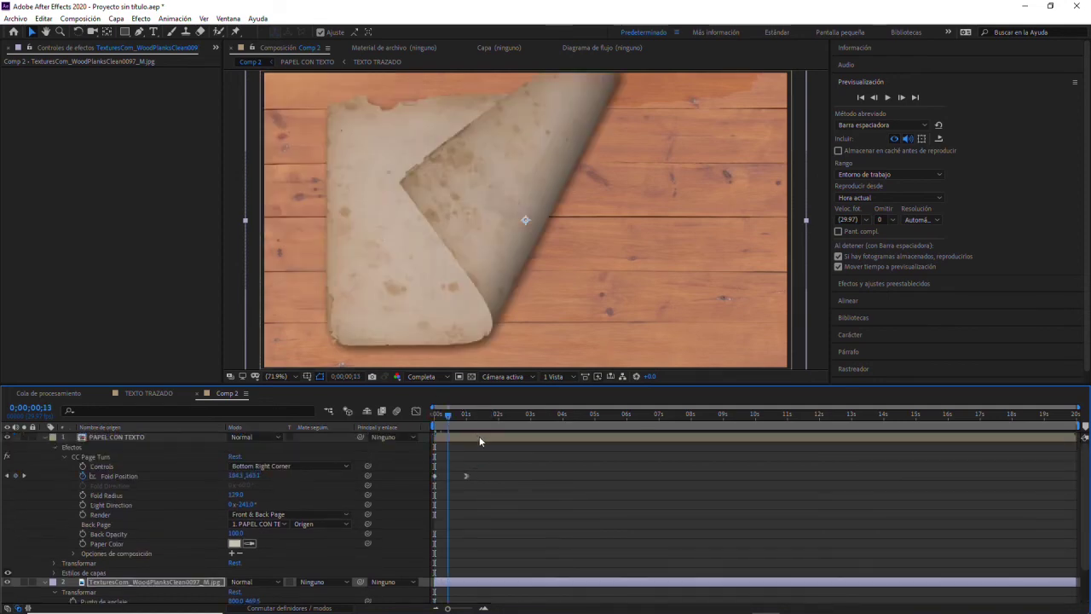
pyautogui.moveTo(494, 443); pyautogui.dragTo(498, 439)
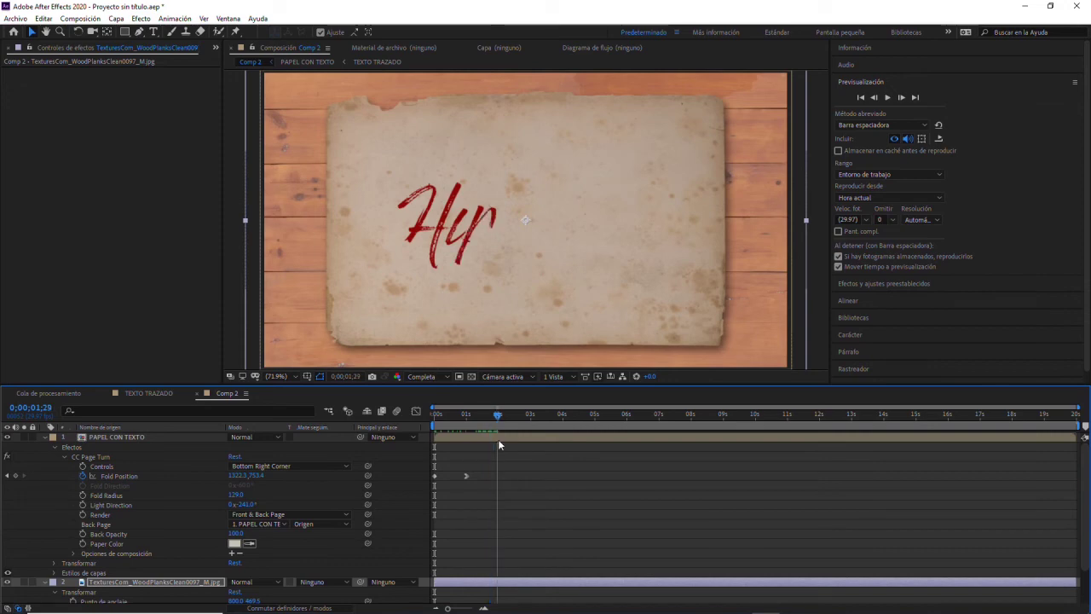
pyautogui.click(466, 475)
pyautogui.moveTo(467, 476); pyautogui.dragTo(499, 476)
pyautogui.moveTo(498, 416)
pyautogui.mouseDown()
pyautogui.moveTo(467, 415)
pyautogui.moveTo(470, 424)
pyautogui.mouseUp()
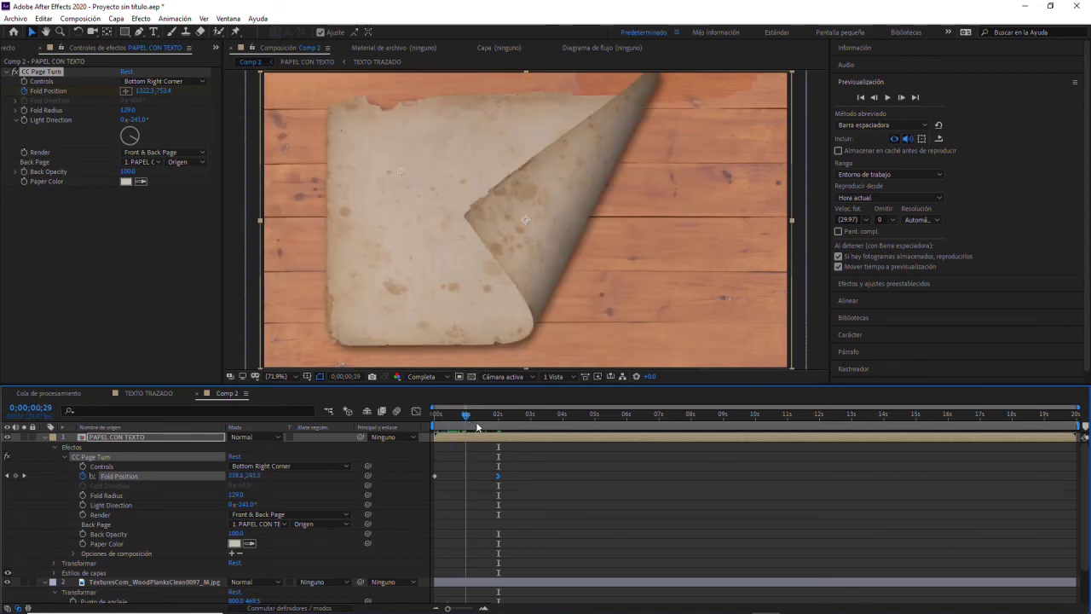
pyautogui.click(476, 422)
# Settle the Fold Position end keyframe near the 2-second mark and open the PAPEL CON TEXTO composition
pyautogui.moveTo(499, 483); pyautogui.dragTo(655, 477)
pyautogui.moveTo(474, 416); pyautogui.dragTo(517, 418)
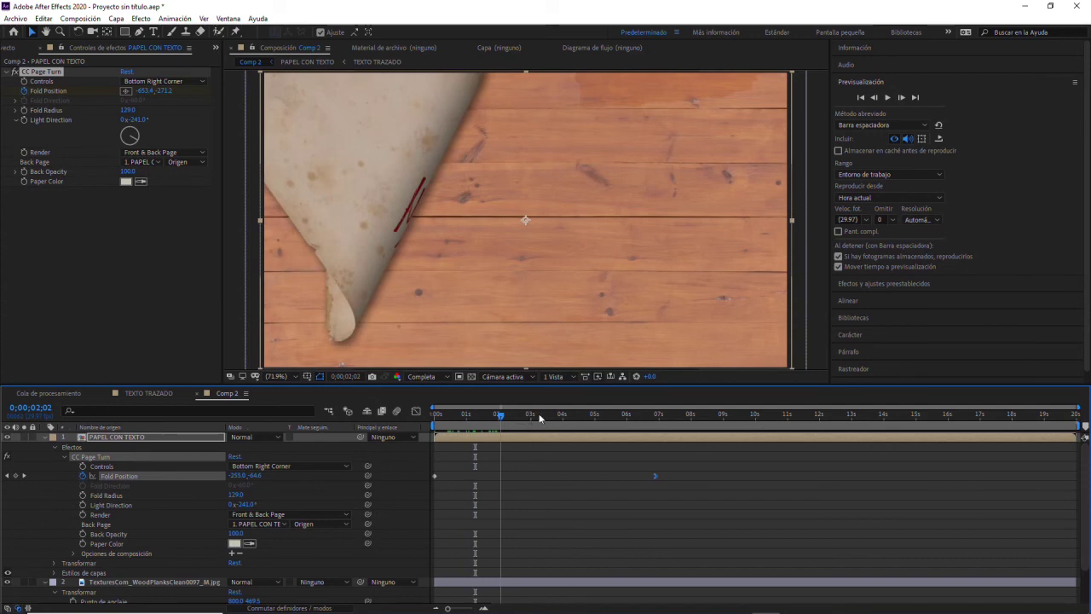
pyautogui.click(540, 416)
pyautogui.click(499, 416)
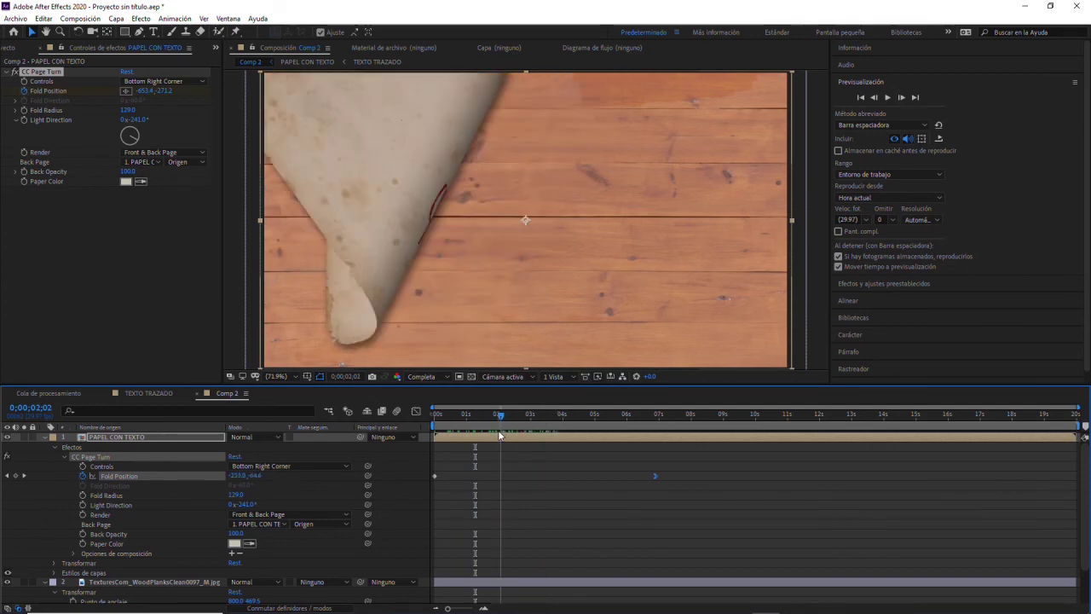
pyautogui.moveTo(655, 476); pyautogui.dragTo(486, 476)
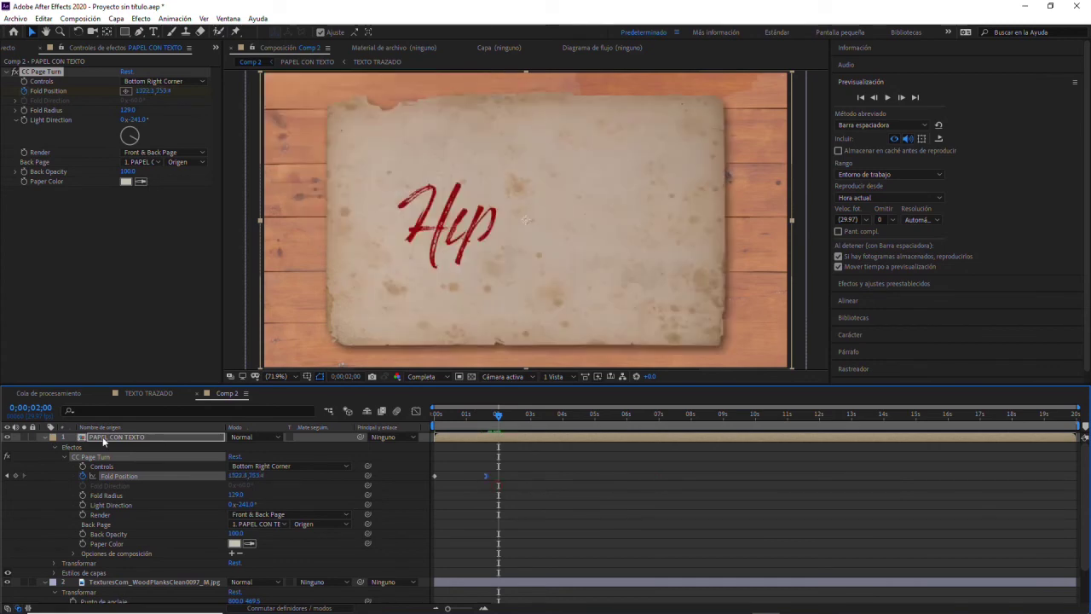
pyautogui.doubleClick(531, 306)
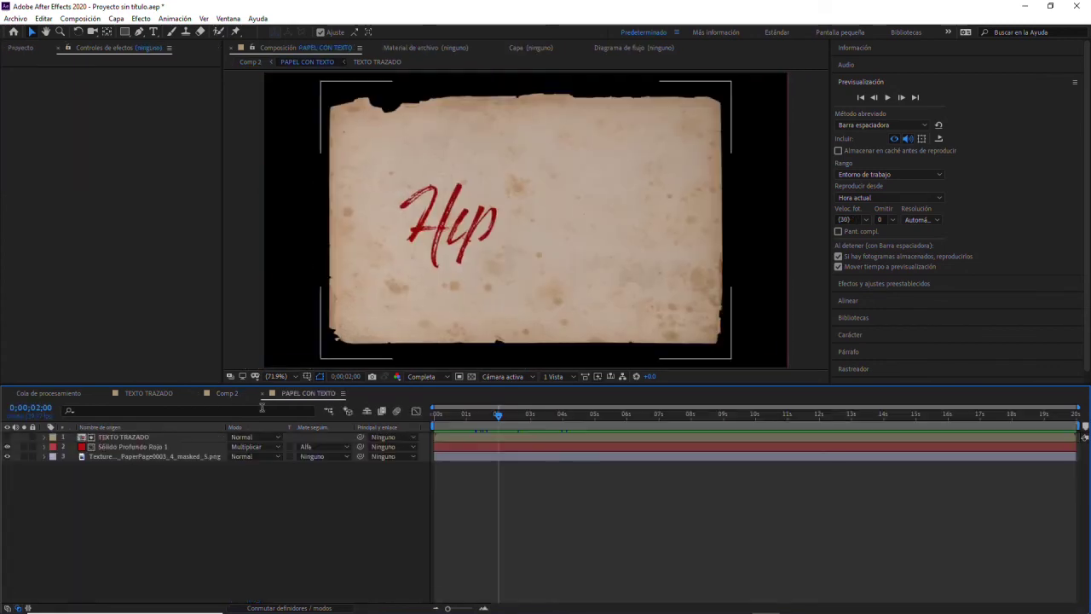
# Open the TEXTO TRAZADO composition and reveal the Hipérbole layer's stroke properties
pyautogui.click(119, 437)
pyautogui.click(45, 439)
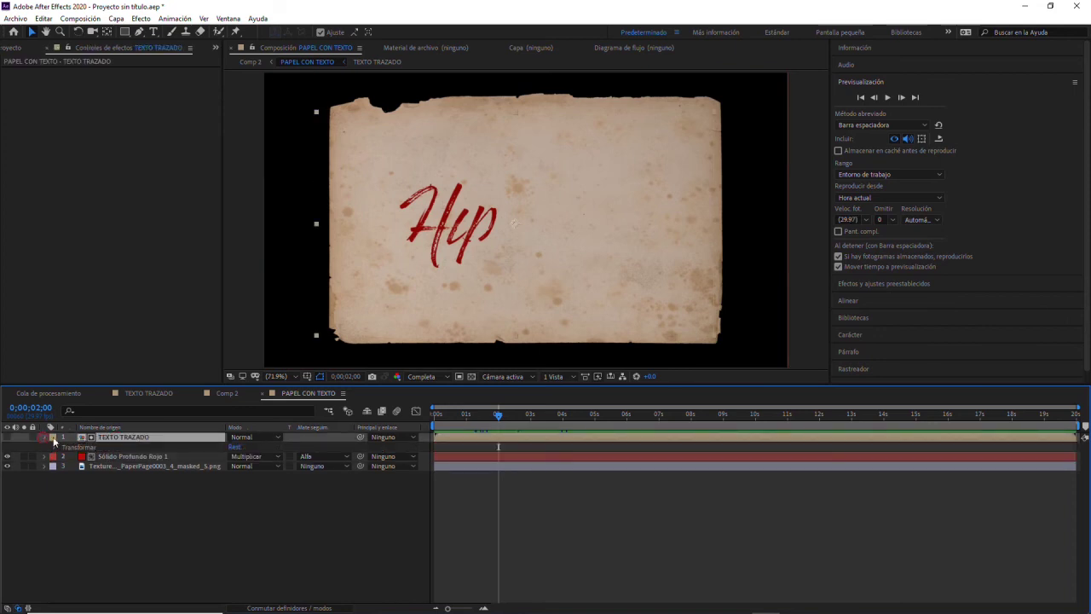
pyautogui.click(45, 437)
pyautogui.doubleClick(128, 437)
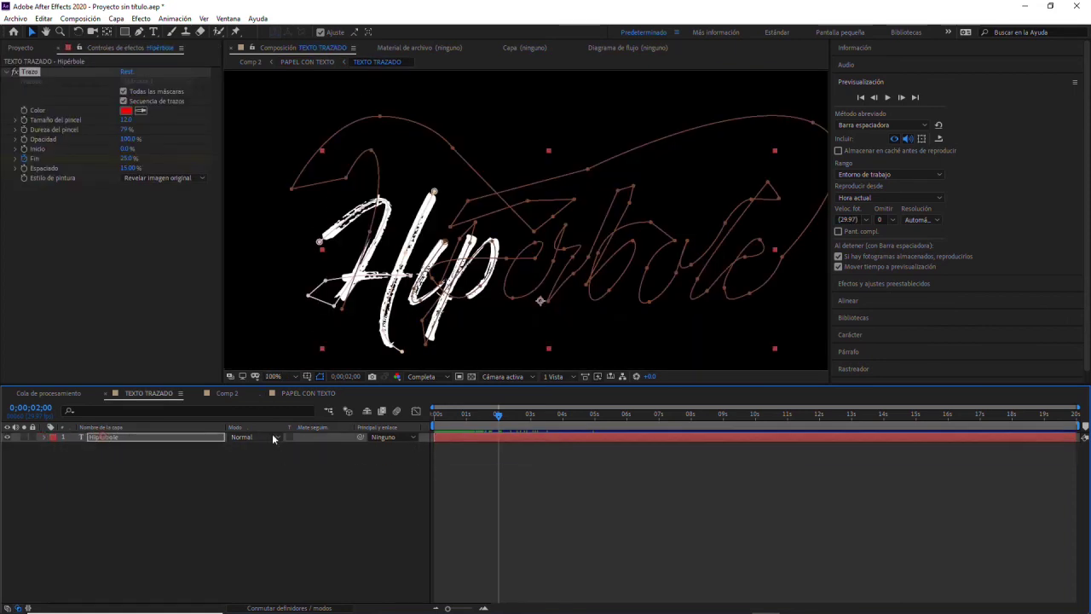
pyautogui.click(43, 437)
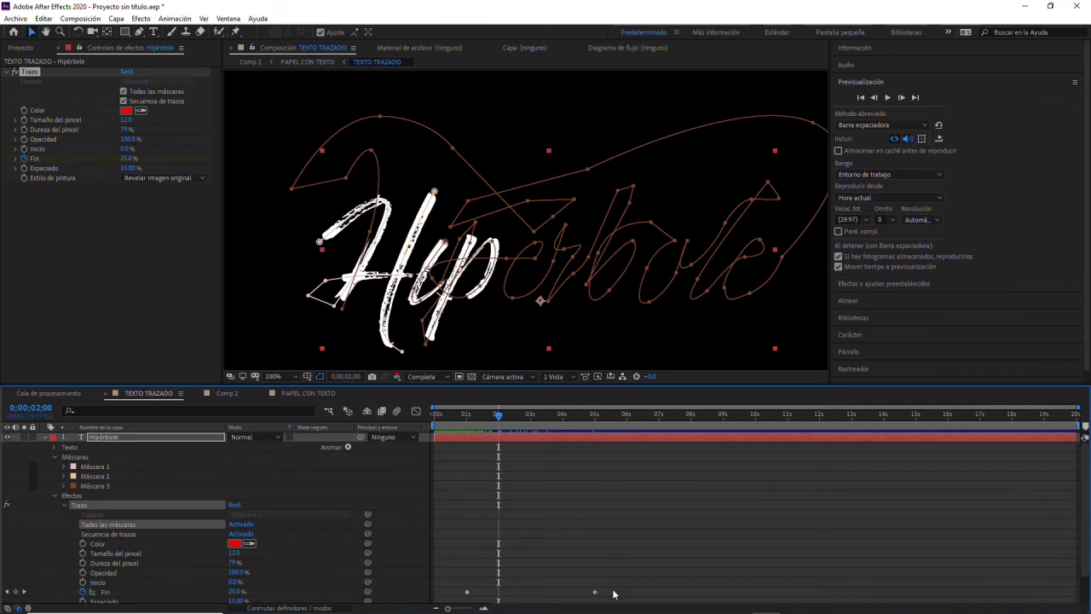
# Shift the stroke Fin keyframes so writing starts at 2s, then preview in PAPEL CON TEXTO
pyautogui.moveTo(613, 594); pyautogui.dragTo(466, 594)
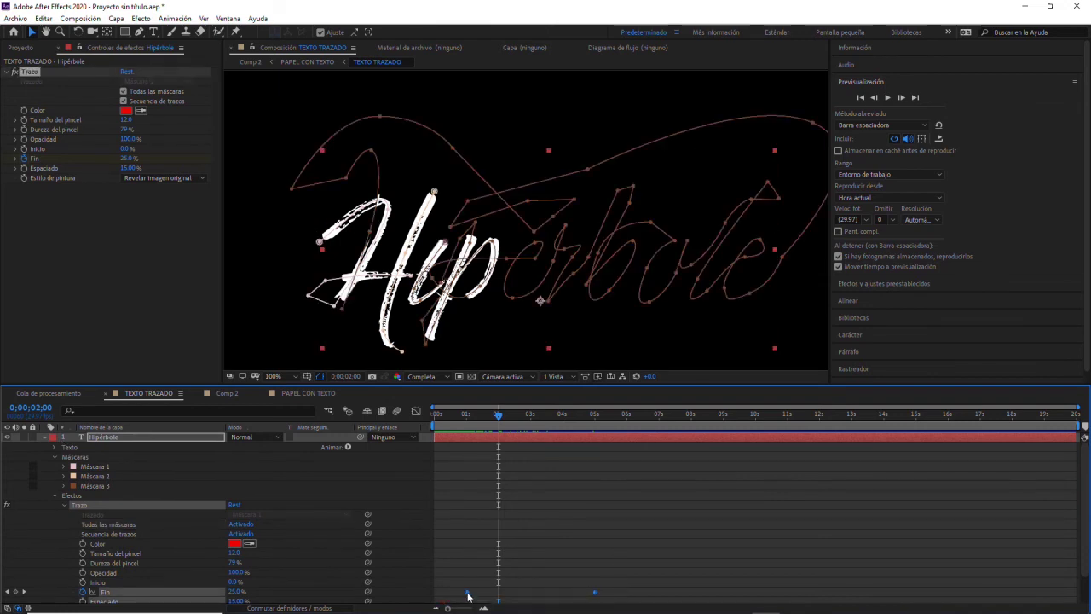
pyautogui.moveTo(468, 594); pyautogui.dragTo(499, 594)
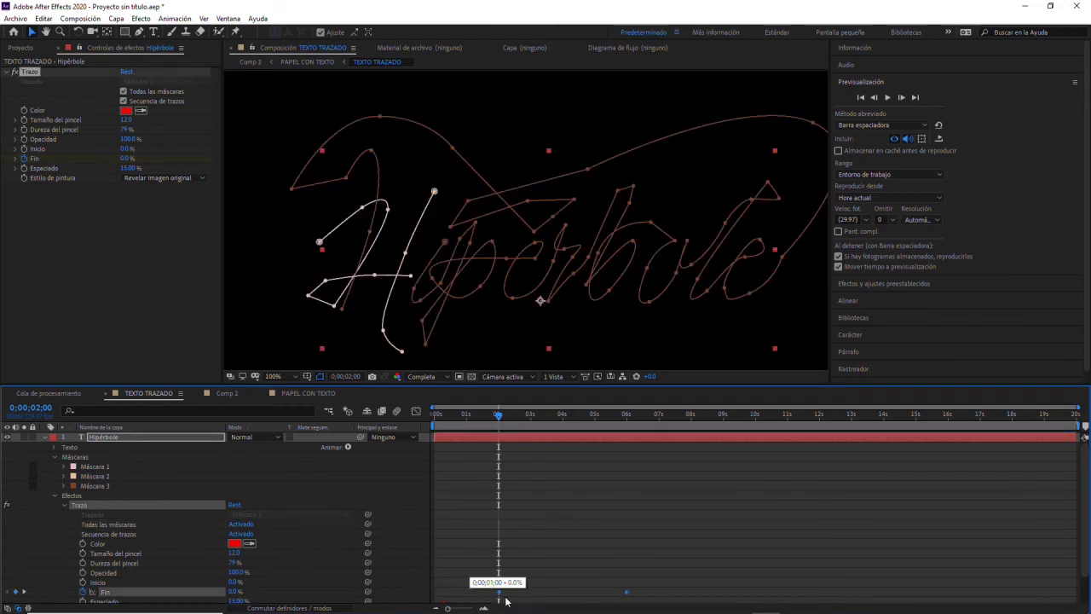
pyautogui.moveTo(441, 414); pyautogui.dragTo(599, 434)
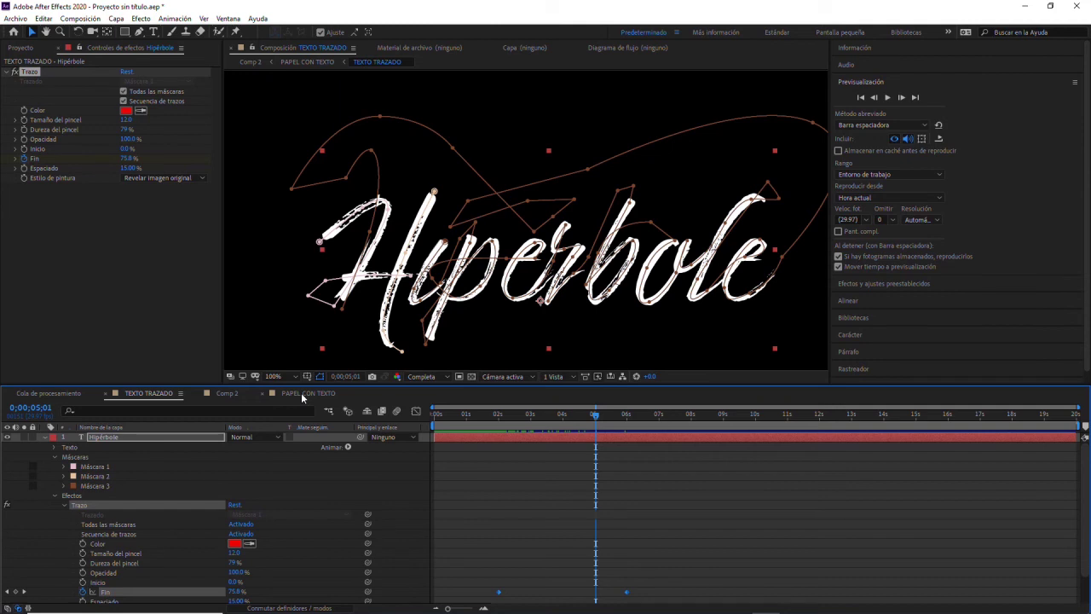
pyautogui.click(304, 395)
pyautogui.moveTo(594, 415)
pyautogui.mouseDown()
pyautogui.moveTo(475, 418)
pyautogui.moveTo(514, 416)
pyautogui.mouseUp()
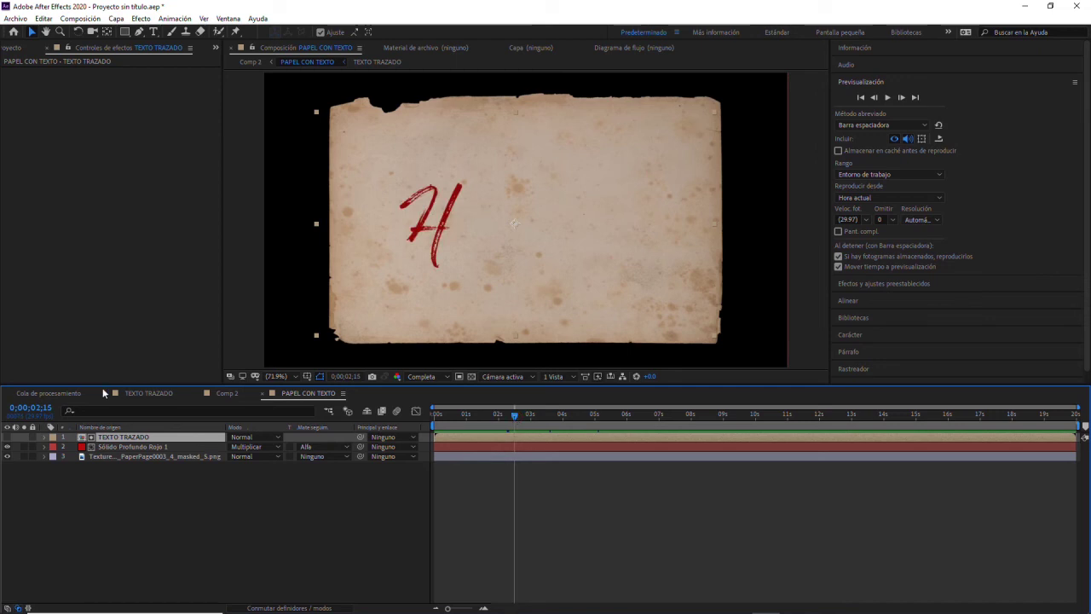
# In Comp 2, move to about 0;00;05;14 where Hipérbole is fully written and collapse layers 1 and 2
pyautogui.click(225, 394)
pyautogui.moveTo(515, 415)
pyautogui.mouseDown()
pyautogui.moveTo(467, 415)
pyautogui.moveTo(478, 416)
pyautogui.mouseUp()
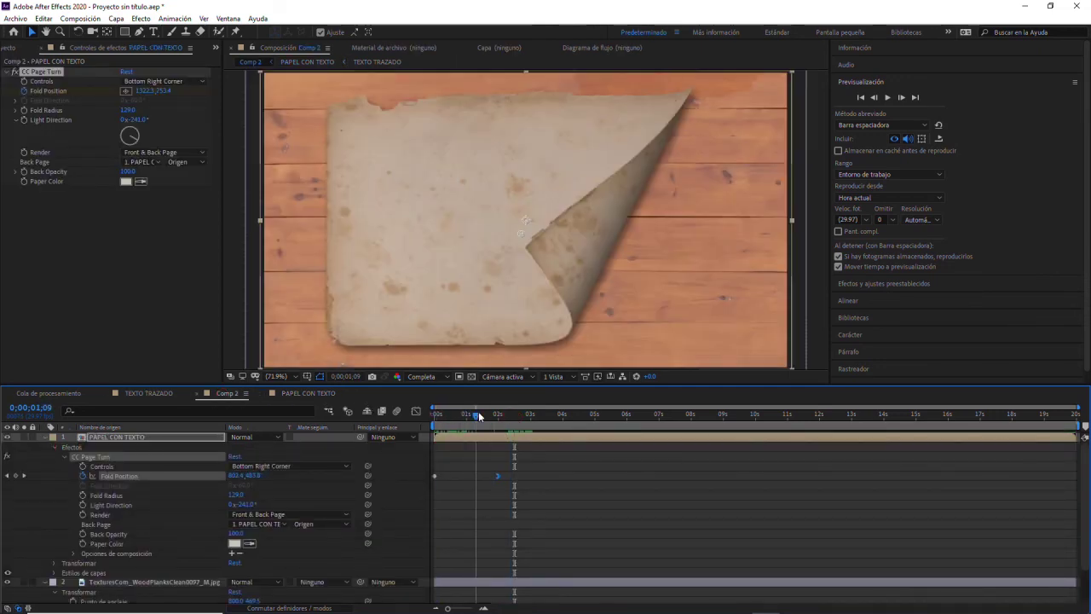
pyautogui.click(506, 413)
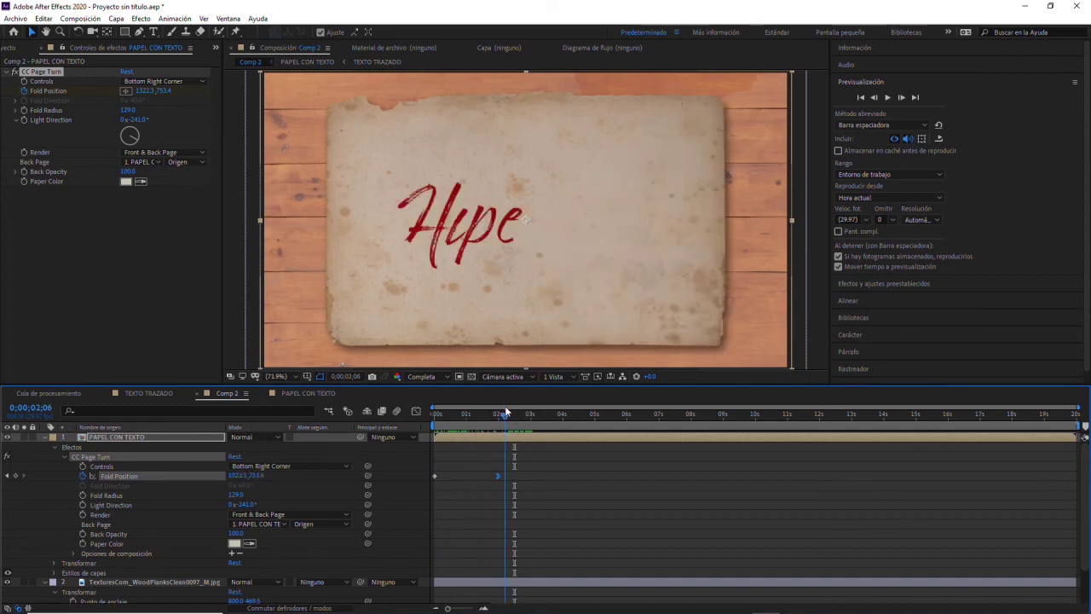
pyautogui.moveTo(569, 413); pyautogui.dragTo(610, 415)
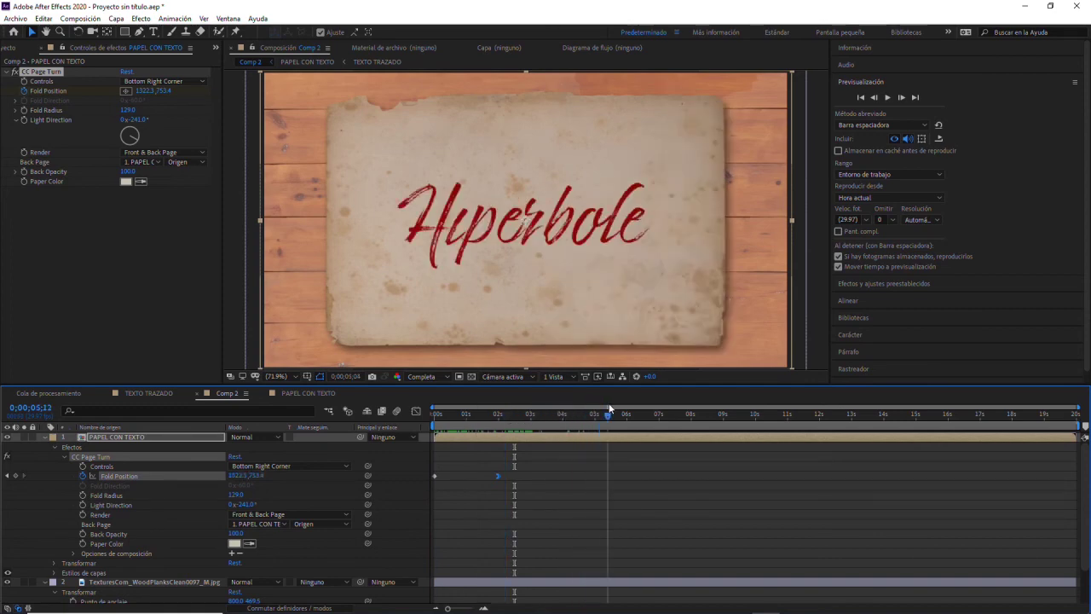
pyautogui.click(44, 437)
pyautogui.click(45, 448)
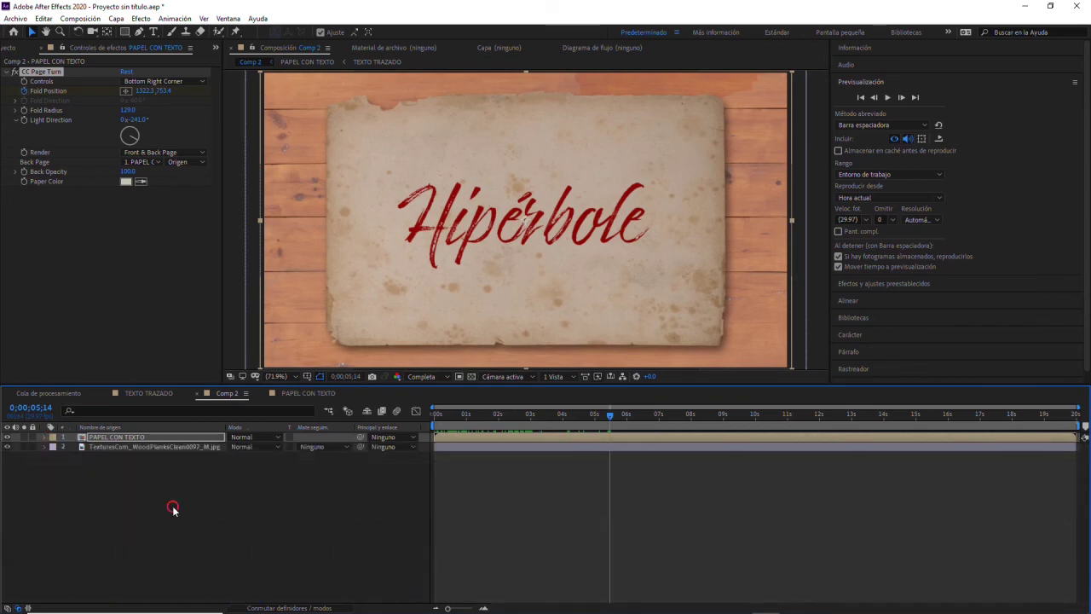
# Add a new black solid layer via Capa > Nuevo > Sólido
pyautogui.click(80, 18)
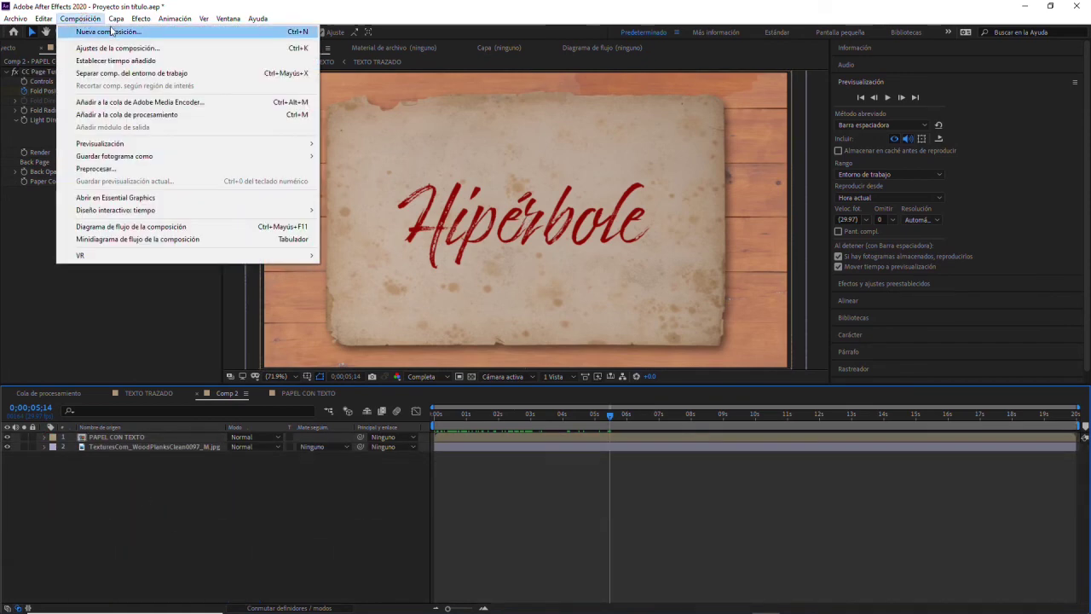
pyautogui.moveTo(324, 33)
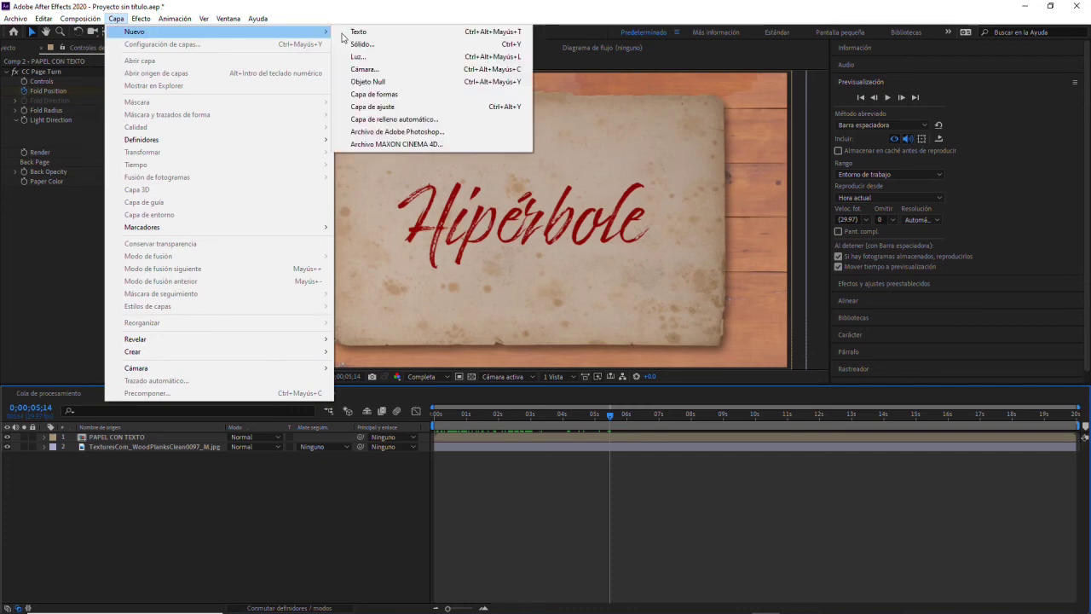
pyautogui.click(380, 45)
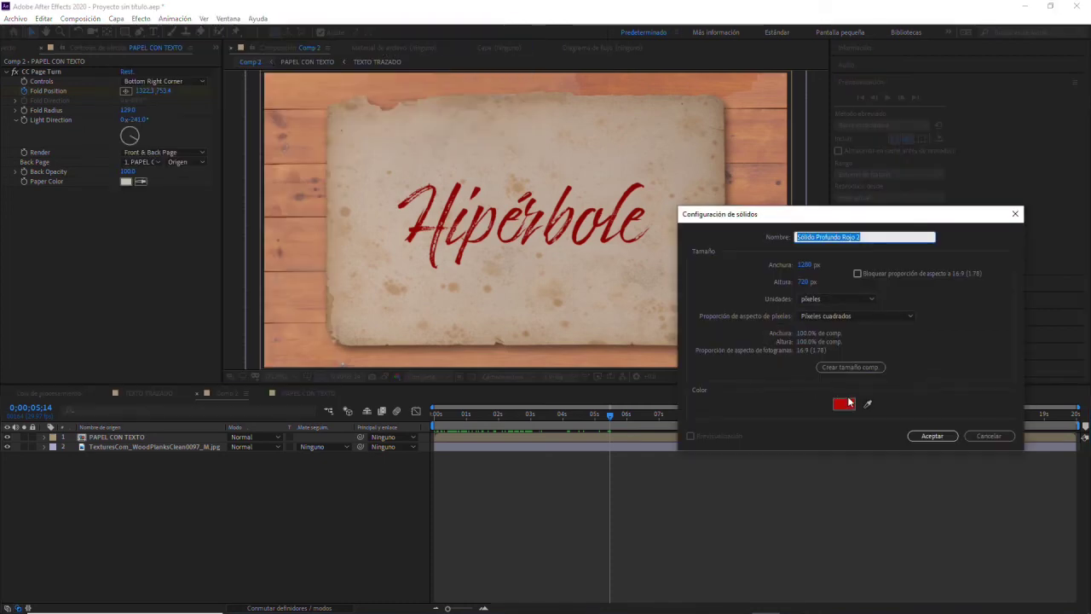
pyautogui.click(844, 404)
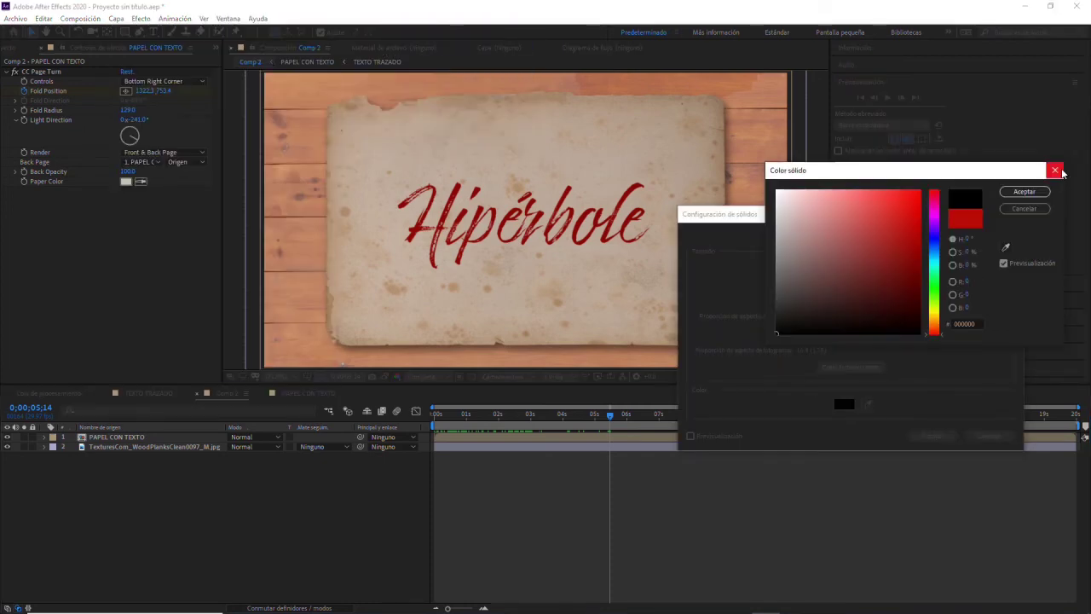
pyautogui.click(1054, 171)
pyautogui.click(931, 435)
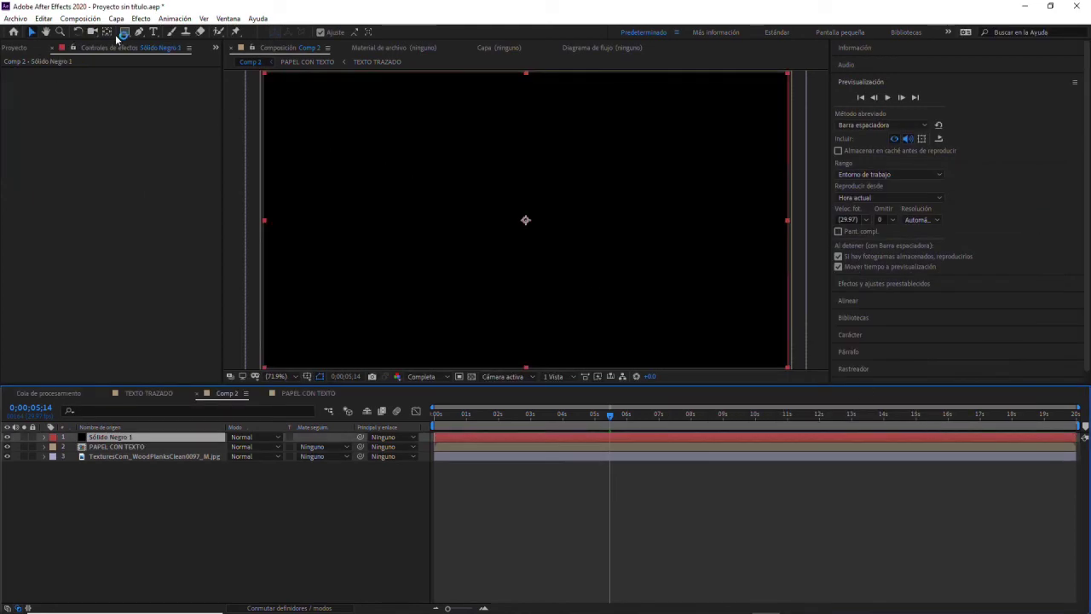
# Start an elliptical mask on the black solid with the Elipse tool
pyautogui.moveTo(123, 31); pyautogui.dragTo(241, 36)
pyautogui.click(184, 55)
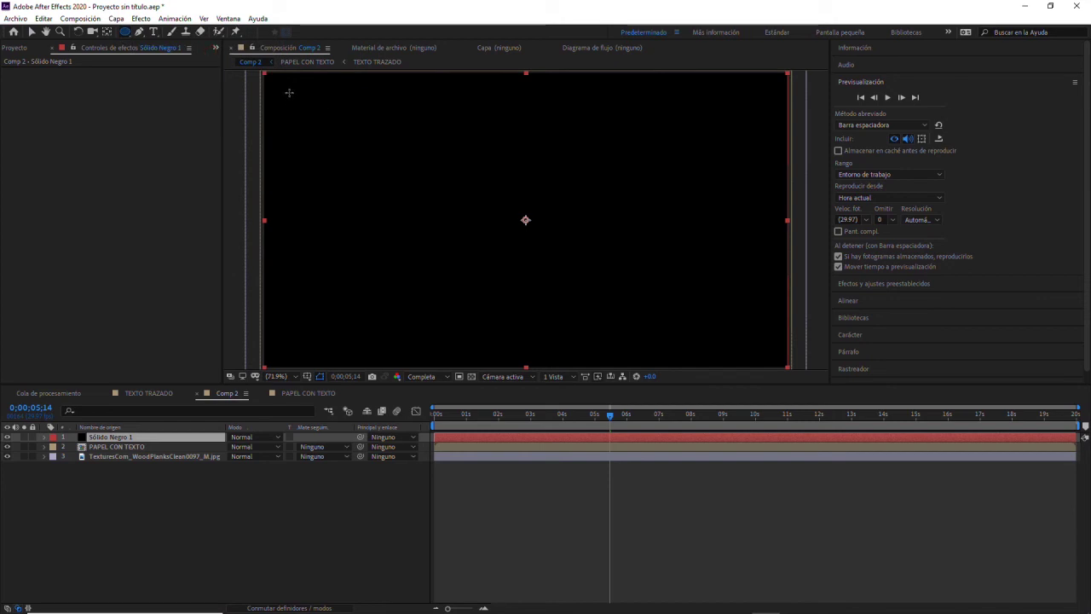
pyautogui.click(290, 94)
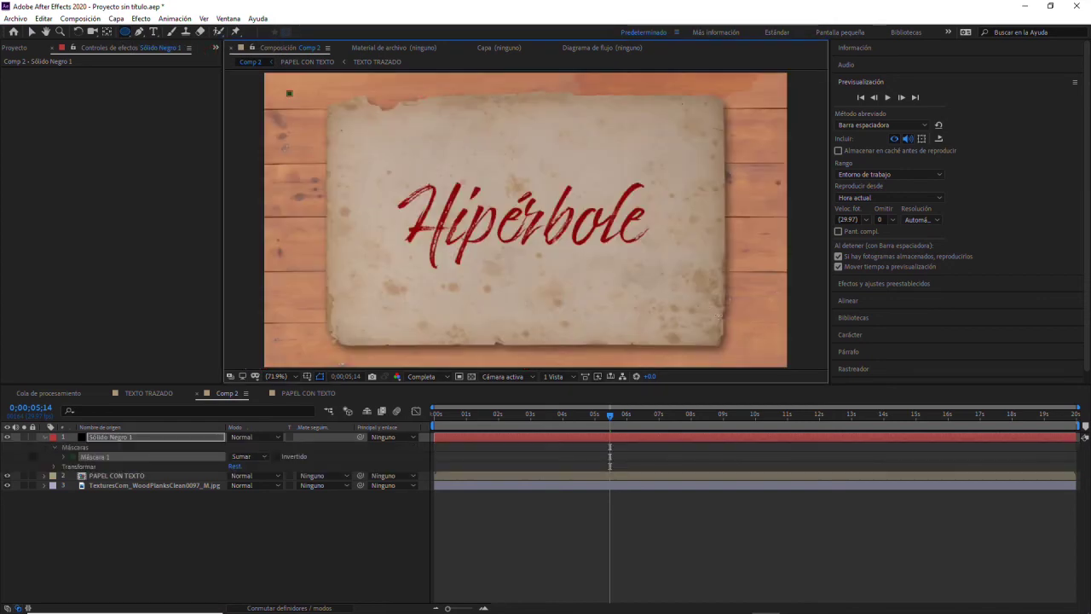
# Draw a frame-spanning oval mask, invert it and set Calado de máscara to 381
pyautogui.moveTo(743, 331); pyautogui.dragTo(762, 345)
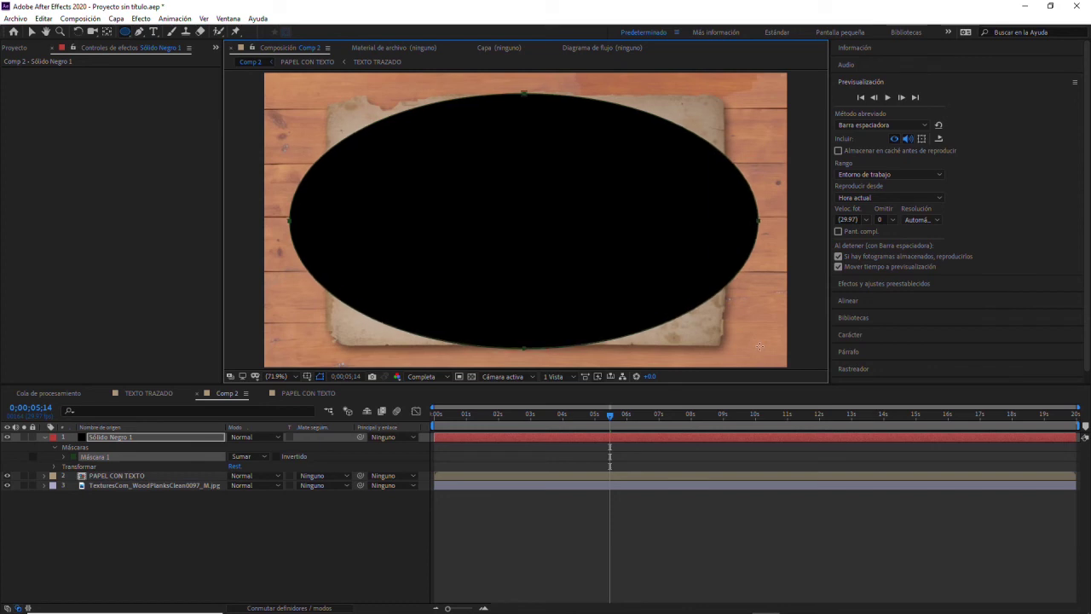
pyautogui.moveTo(761, 346); pyautogui.dragTo(758, 344)
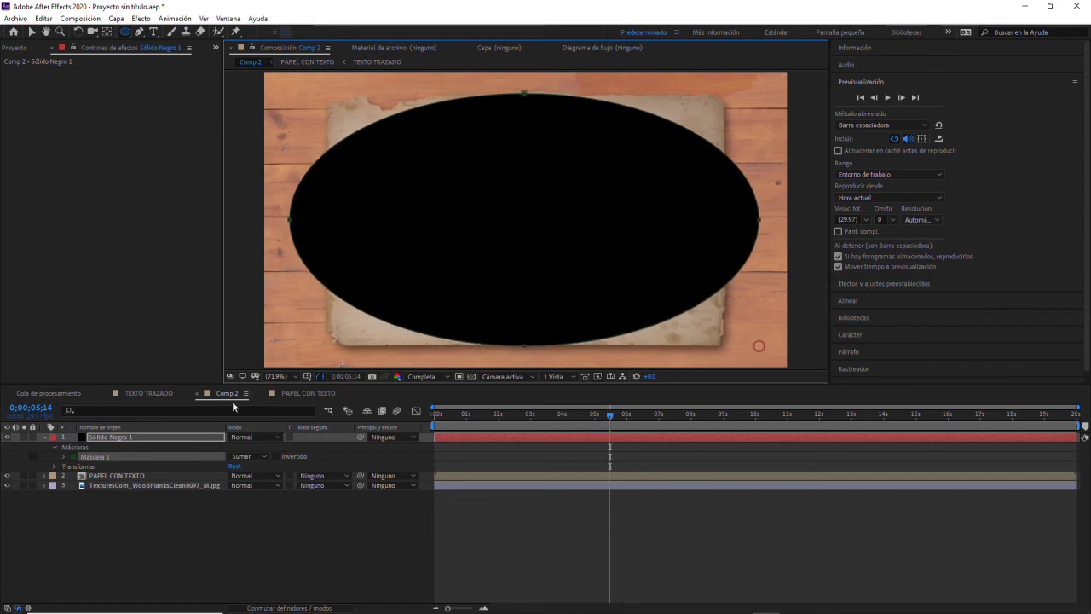
pyautogui.click(278, 456)
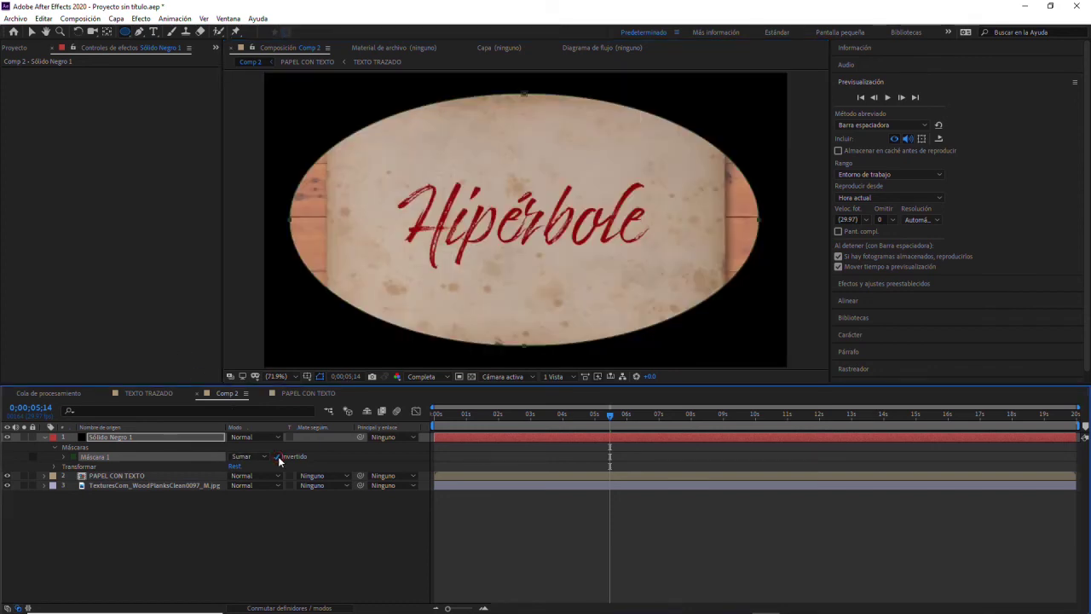
pyautogui.click(64, 457)
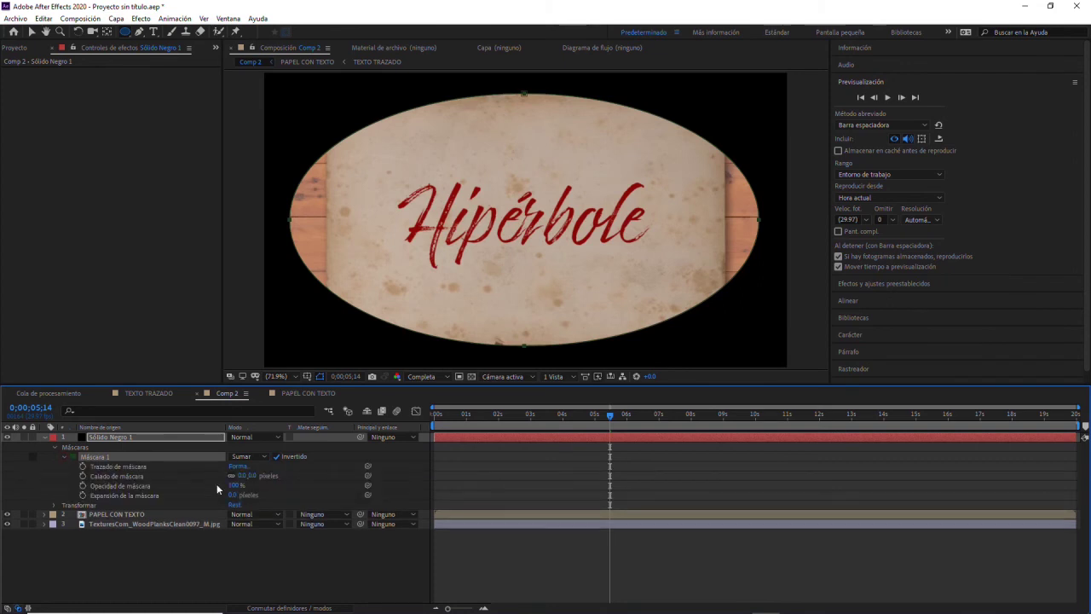
pyautogui.moveTo(243, 476); pyautogui.dragTo(285, 470)
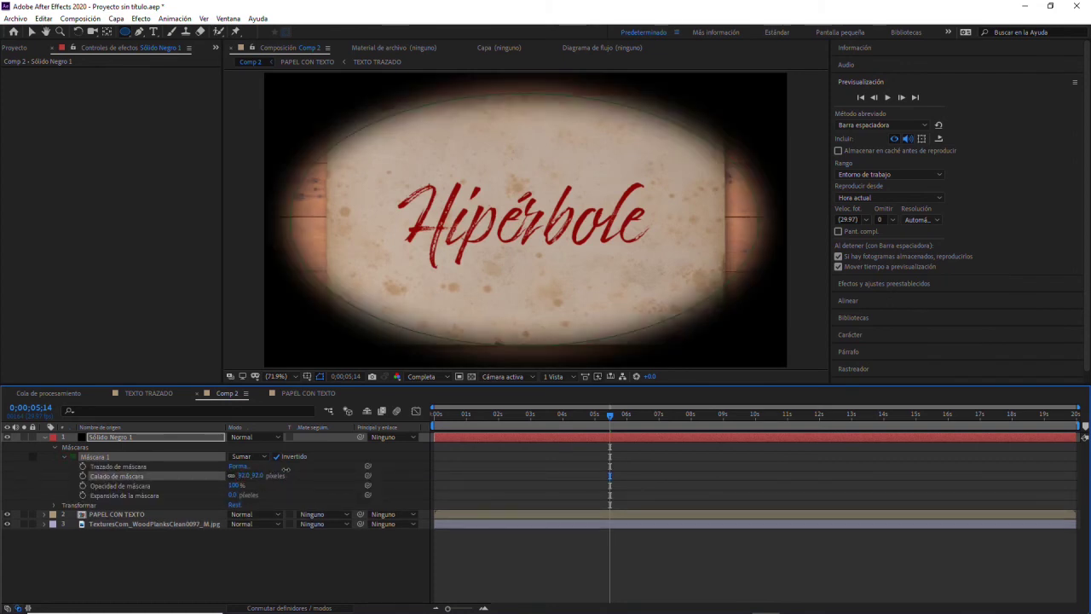
pyautogui.moveTo(368, 461); pyautogui.dragTo(434, 458)
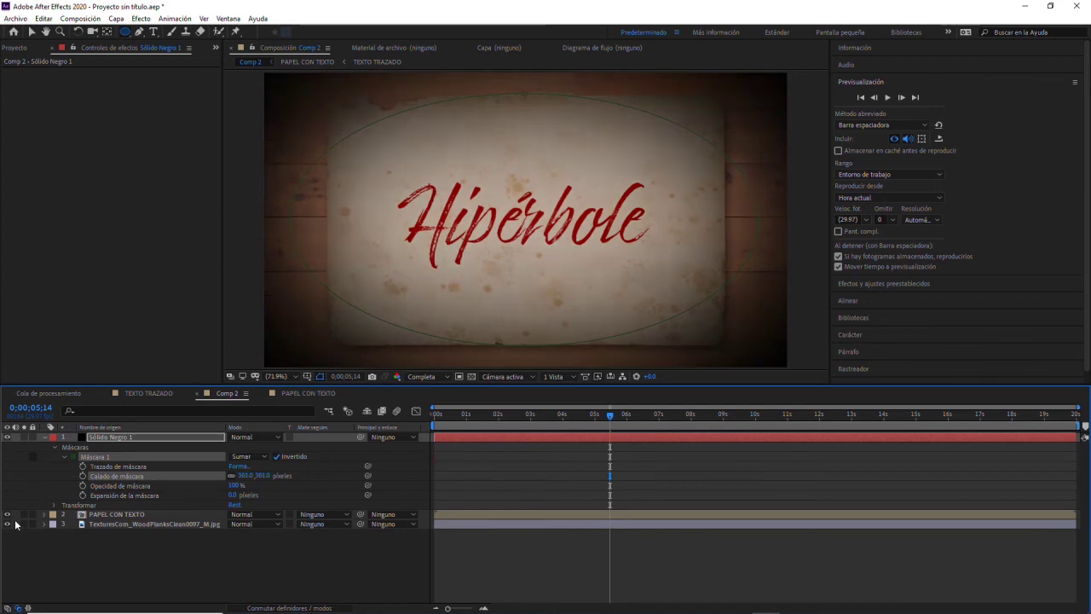
# Set the black solid to Multiplicar blending with 60% opacity
pyautogui.click(271, 437)
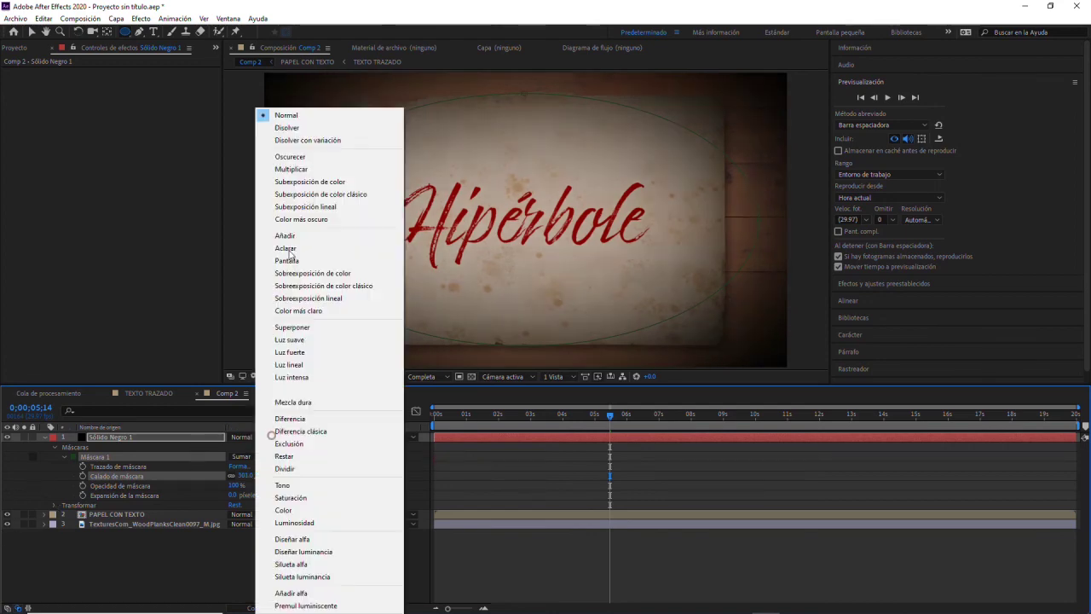
pyautogui.click(311, 170)
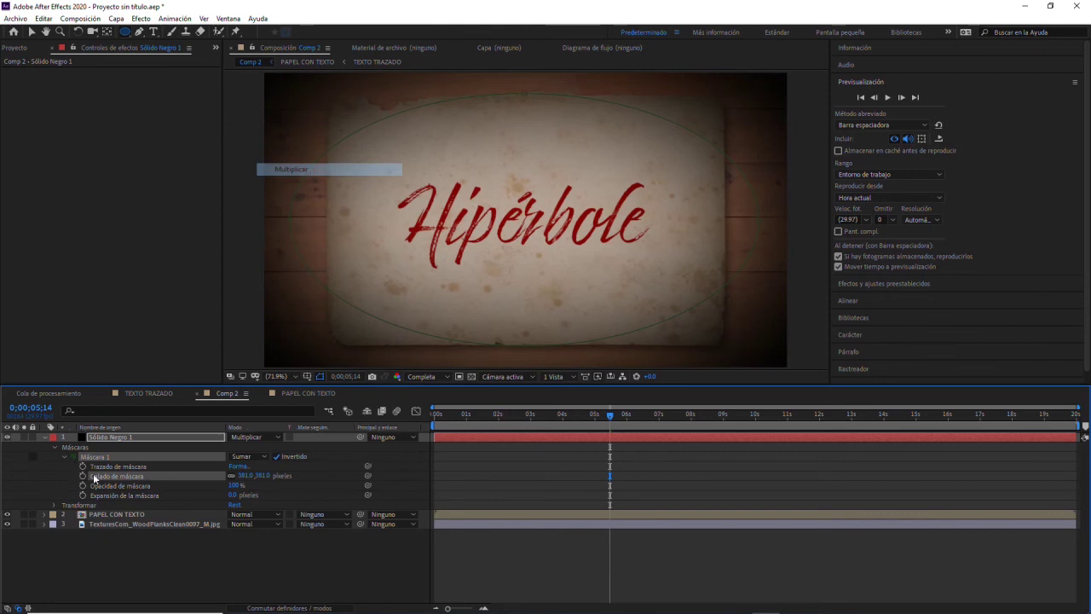
pyautogui.click(55, 504)
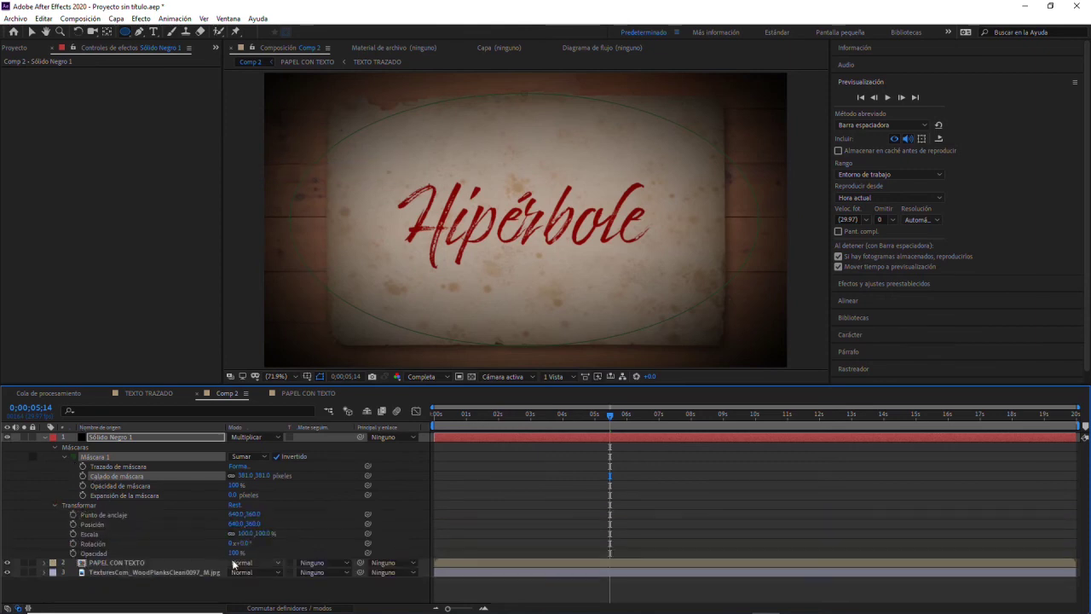
pyautogui.moveTo(234, 553); pyautogui.dragTo(210, 552)
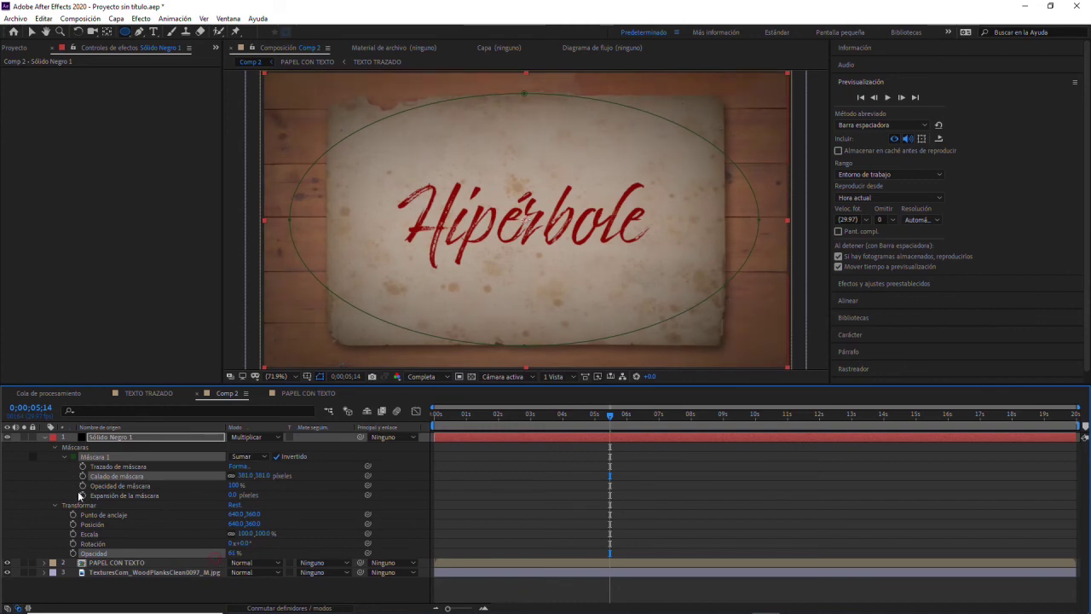
pyautogui.moveTo(3, 435); pyautogui.dragTo(7, 439)
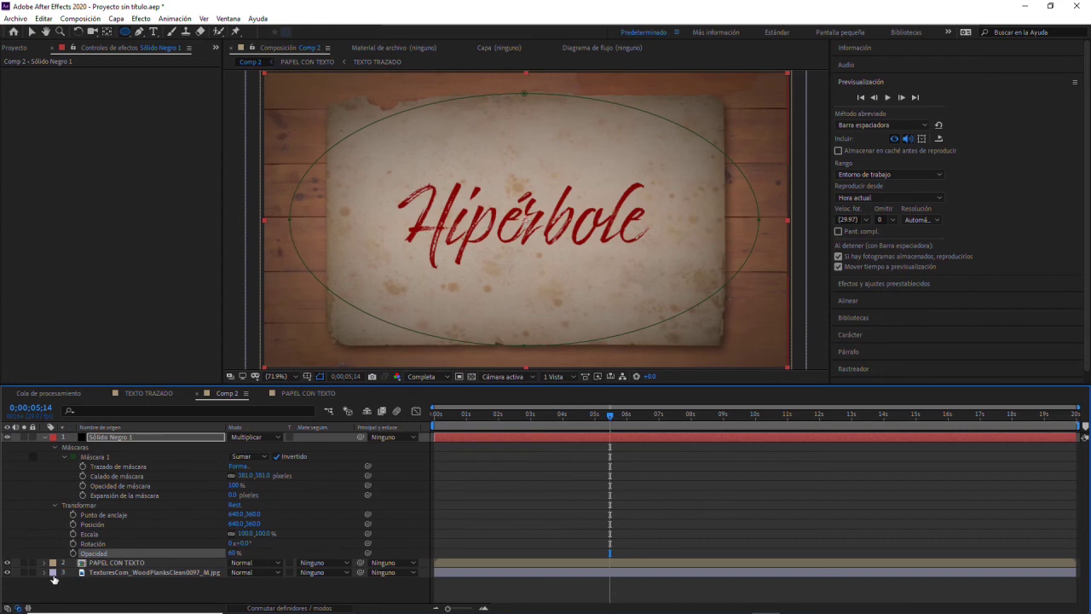
# Toggle the vignette layer off and on to compare, then return to the start
pyautogui.press('F2')
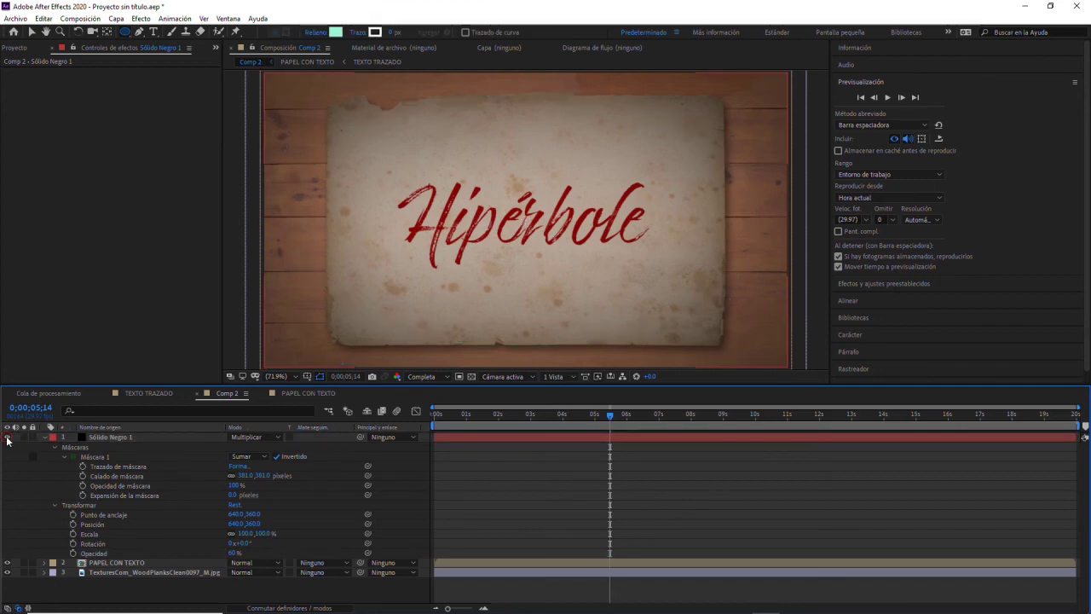
pyautogui.click(7, 437)
pyautogui.click(7, 438)
pyautogui.click(7, 437)
pyautogui.click(7, 438)
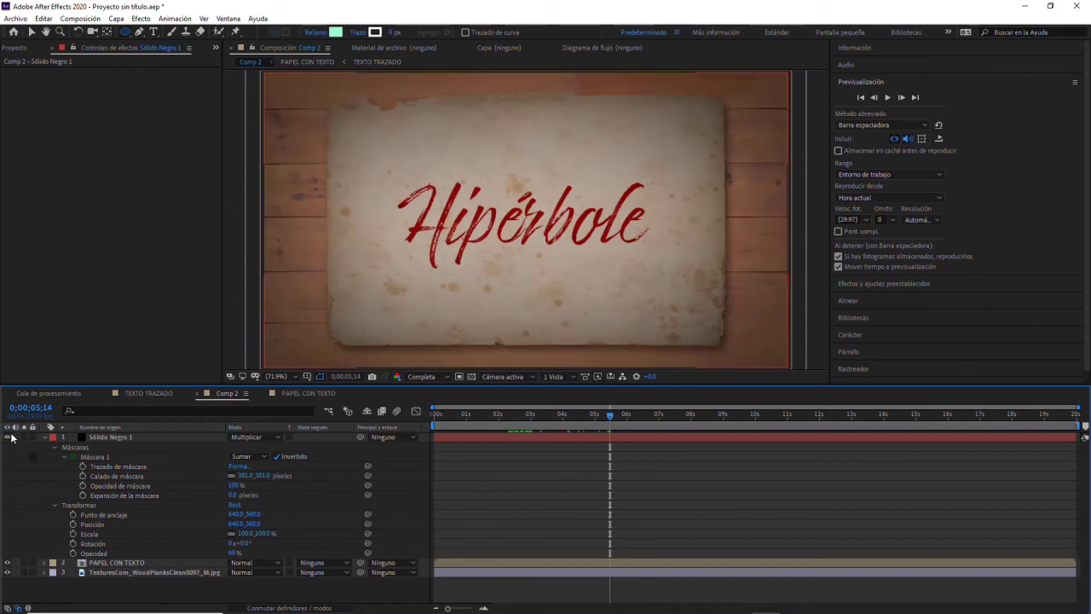
pyautogui.click(859, 96)
pyautogui.click(887, 98)
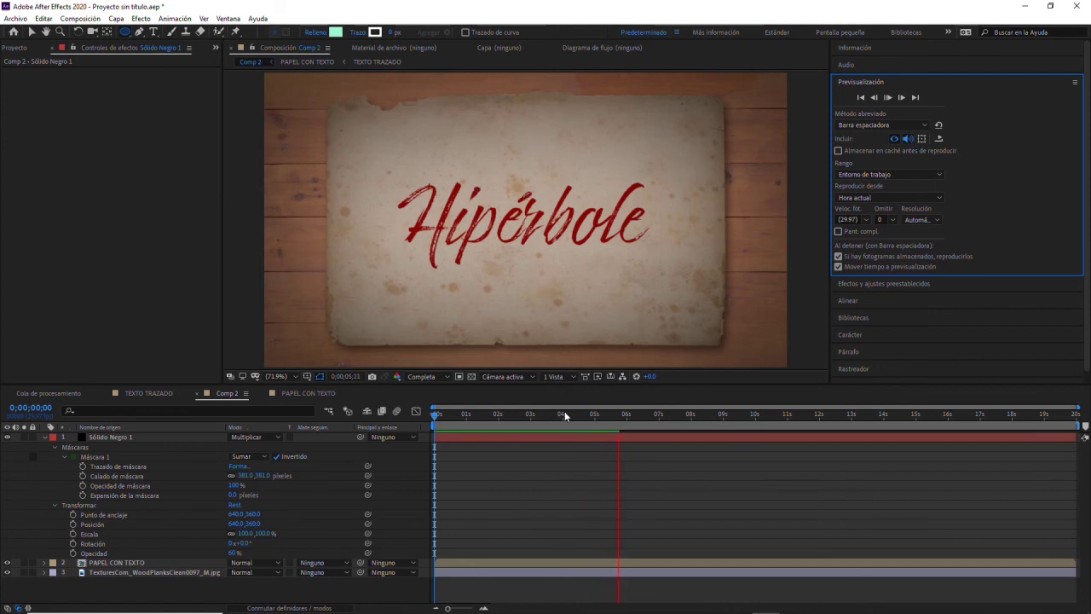
# Play a preview of the animation and stop it
pyautogui.press('space')
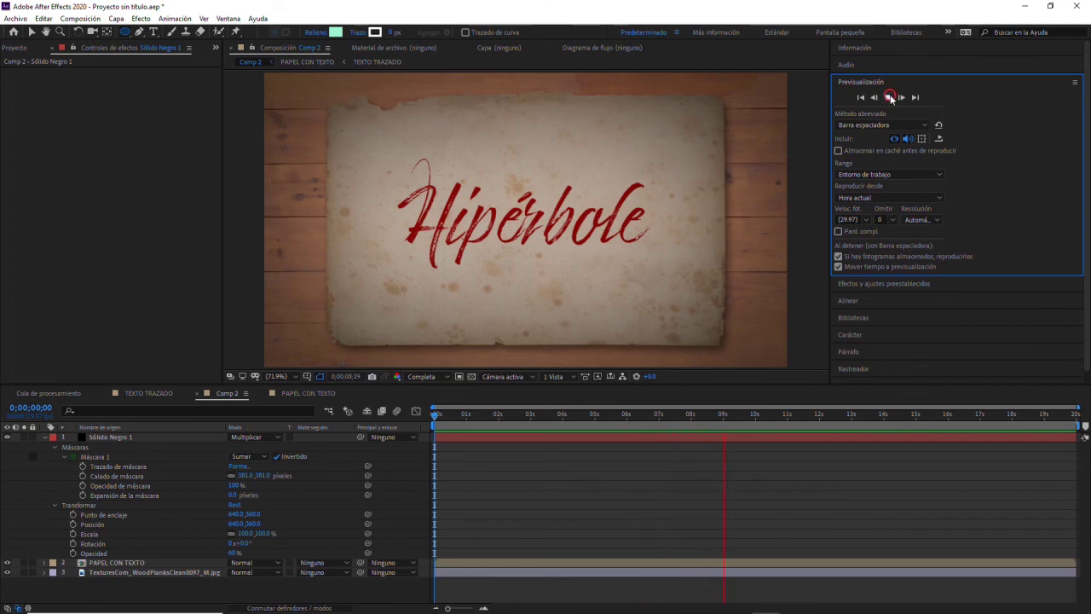
pyautogui.click(887, 97)
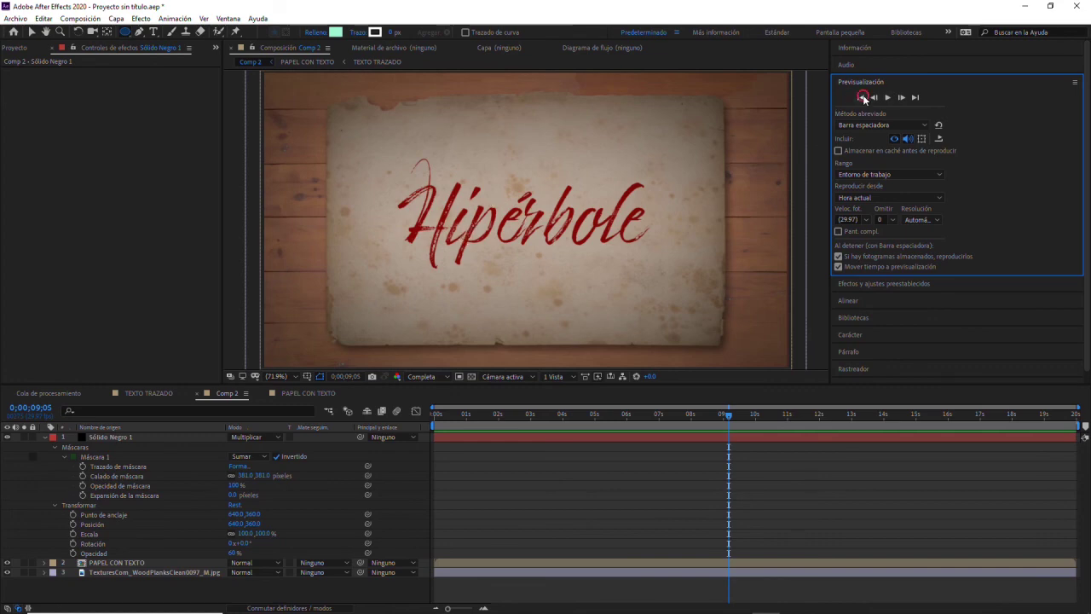
pyautogui.click(888, 97)
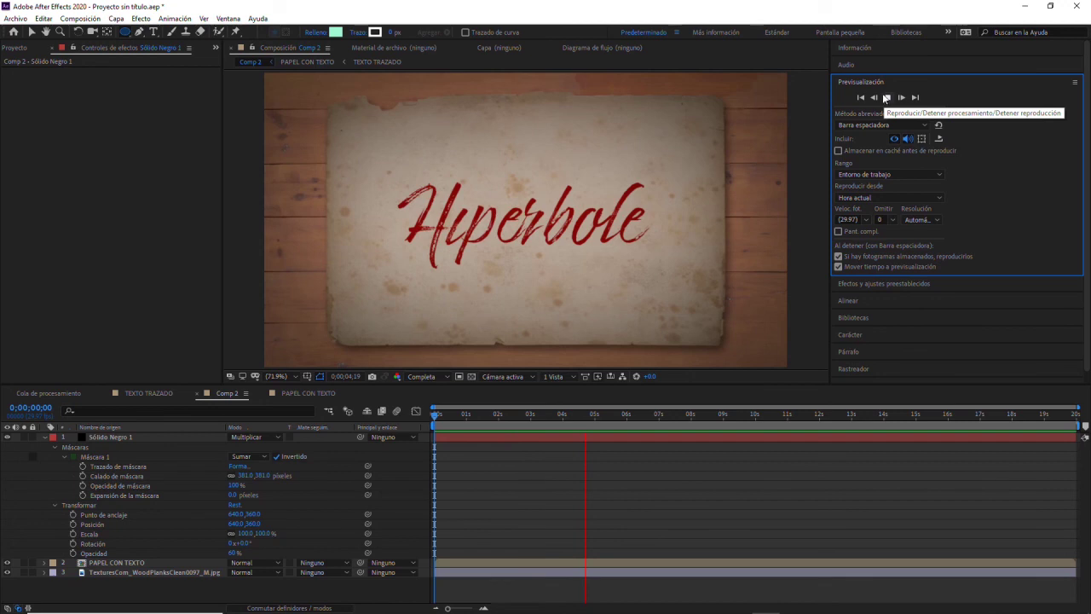
pyautogui.click(887, 98)
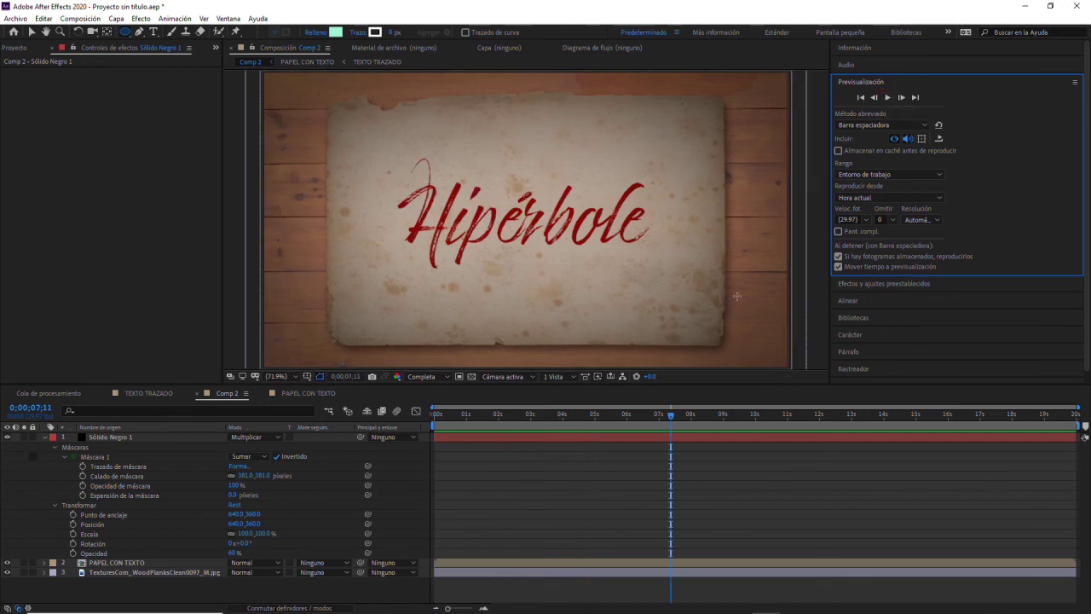
# Drag the work-area end to about 8 seconds
pyautogui.moveTo(670, 415)
pyautogui.mouseDown()
pyautogui.moveTo(539, 411)
pyautogui.moveTo(637, 408)
pyautogui.moveTo(661, 392)
pyautogui.moveTo(488, 406)
pyautogui.moveTo(666, 451)
pyautogui.moveTo(699, 441)
pyautogui.mouseUp()
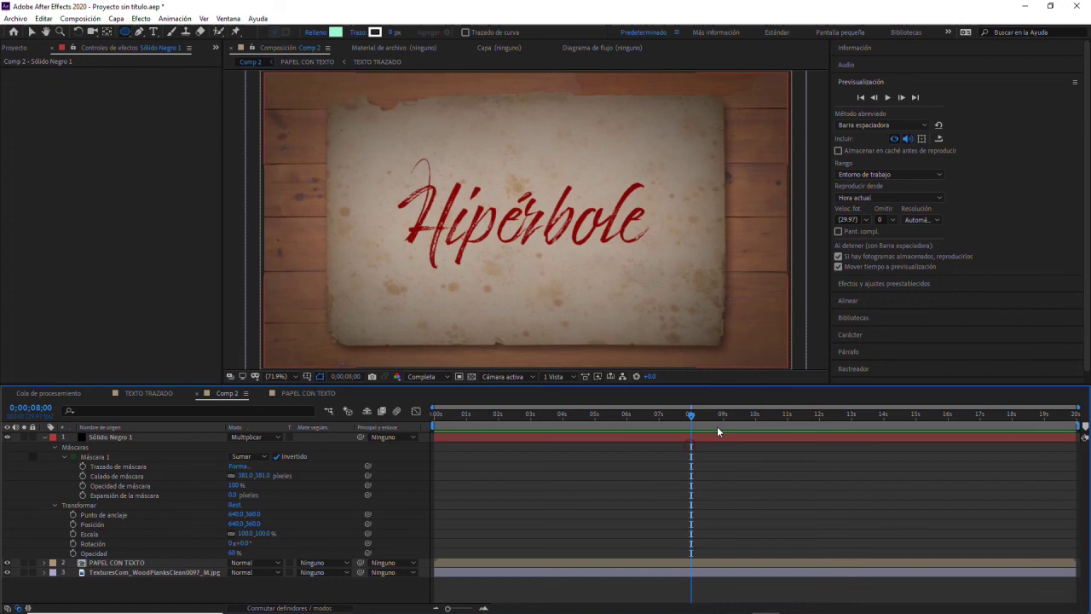
pyautogui.moveTo(1081, 424); pyautogui.dragTo(696, 457)
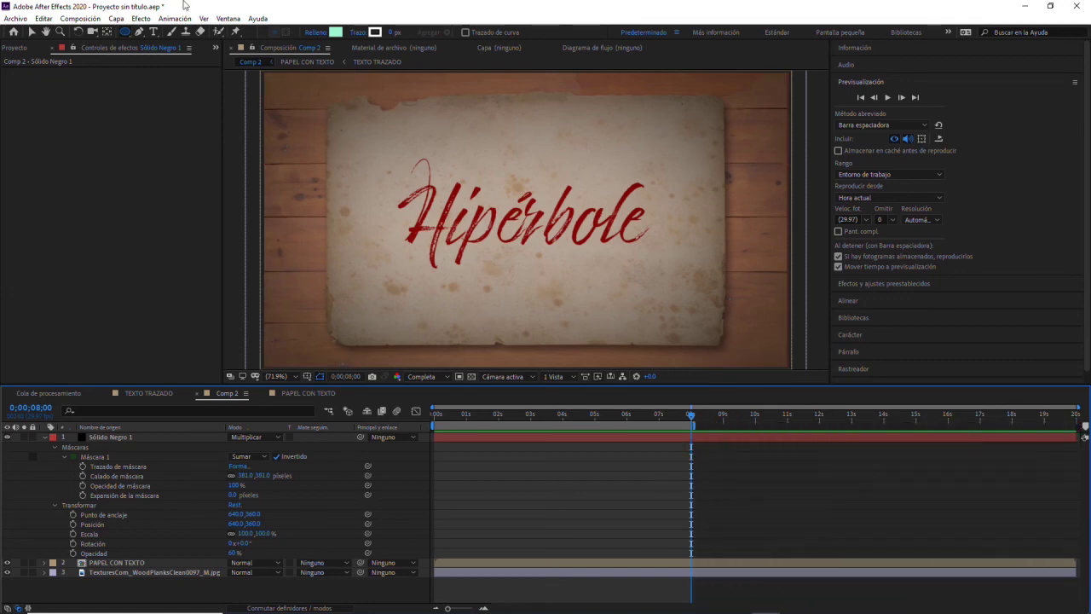
pyautogui.click(139, 18)
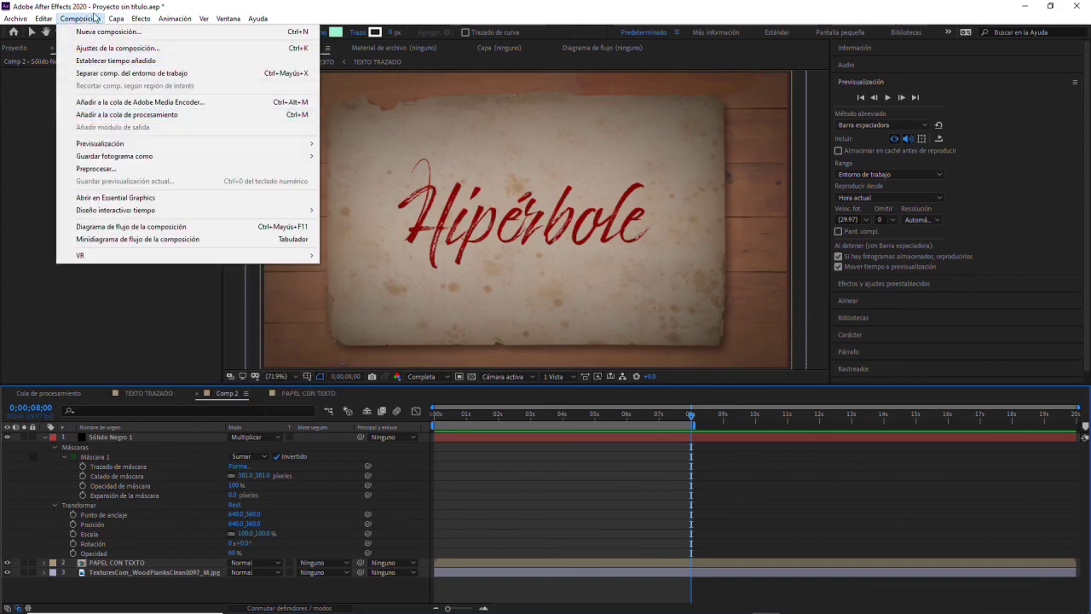
# Save the project as 'TRAZADO DE TEXTO.aep' in the WEBINAR_AFTER folder
pyautogui.click(94, 18)
pyautogui.click(24, 20)
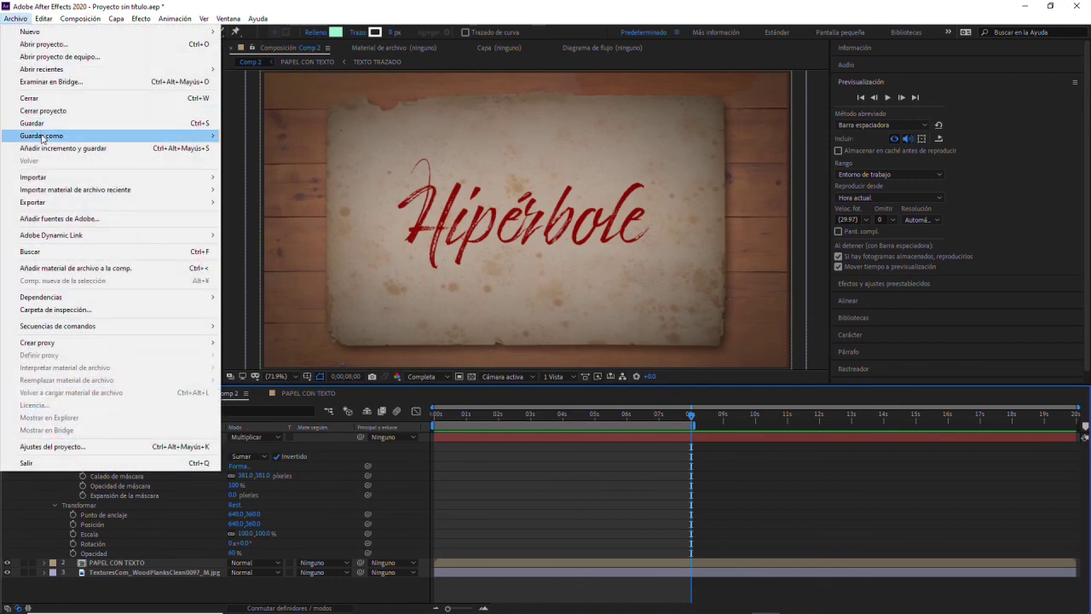
pyautogui.moveTo(42, 136)
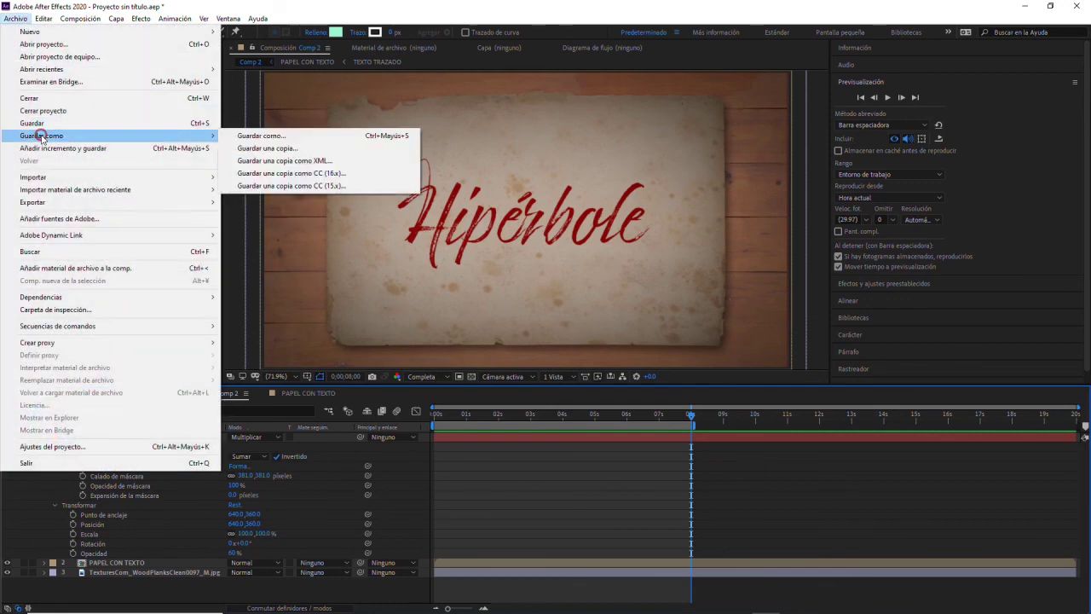
pyautogui.click(262, 136)
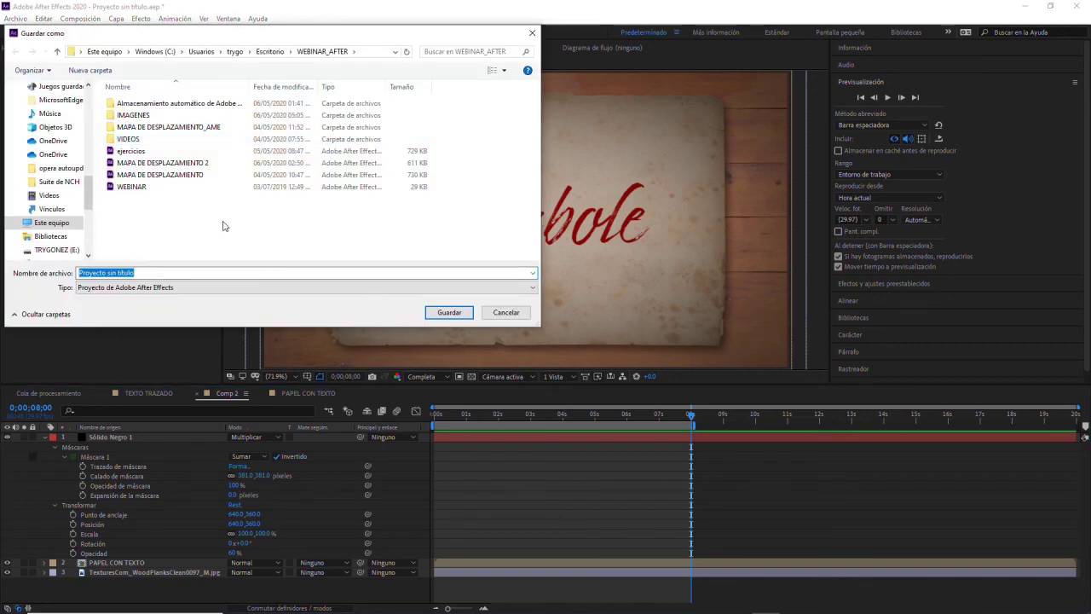
pyautogui.write('TRAZADO DE TEXTO')
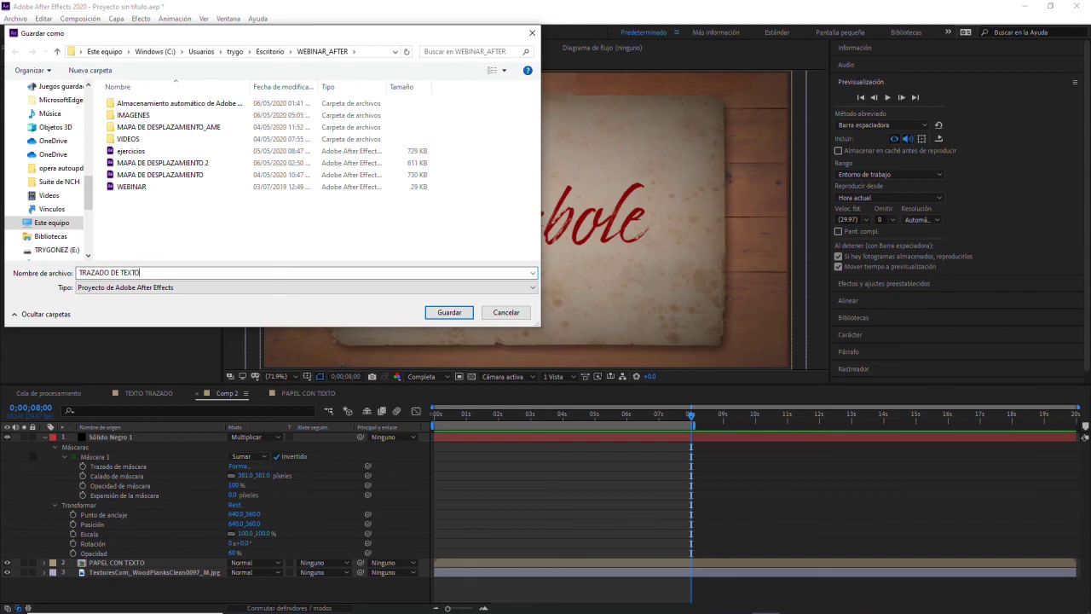
pyautogui.press('Return')
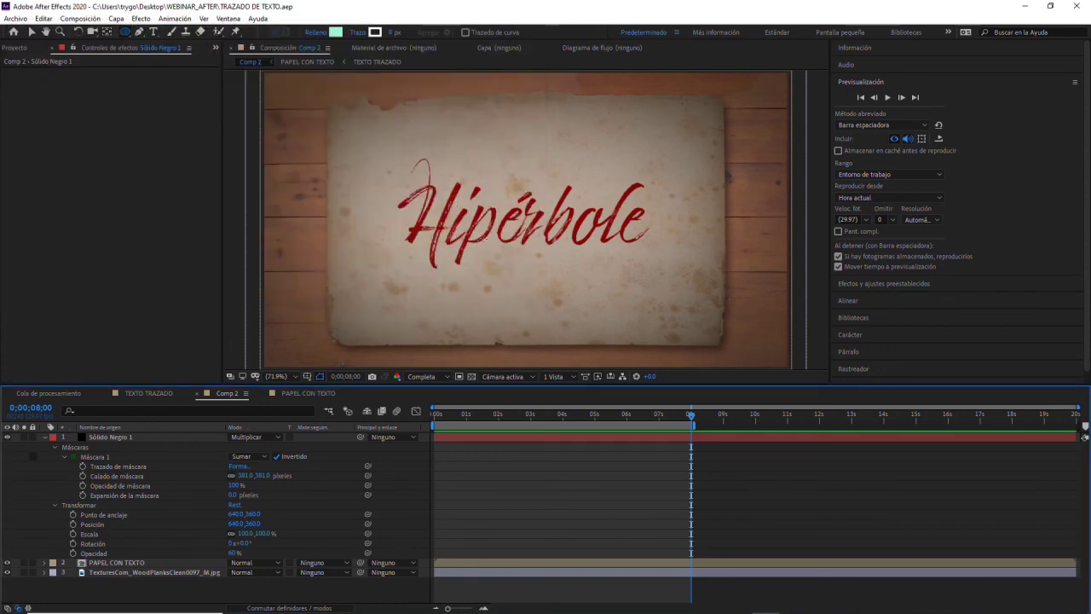
pyautogui.click(83, 19)
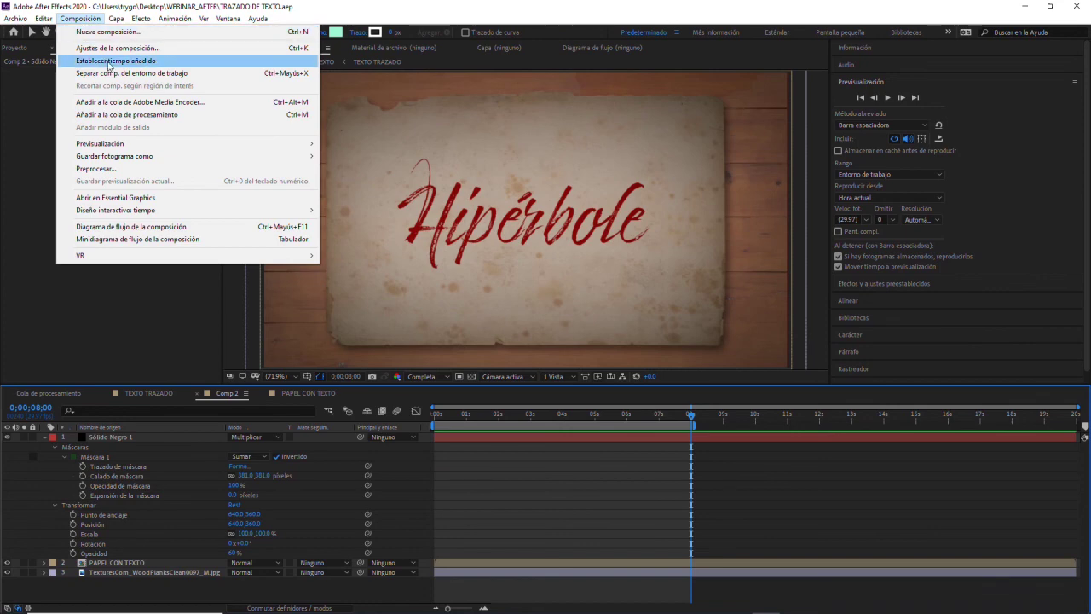
# Queue Comp 2 in Adobe Media Encoder as an H.264 job outputting Comp 2.mp4
pyautogui.click(115, 106)
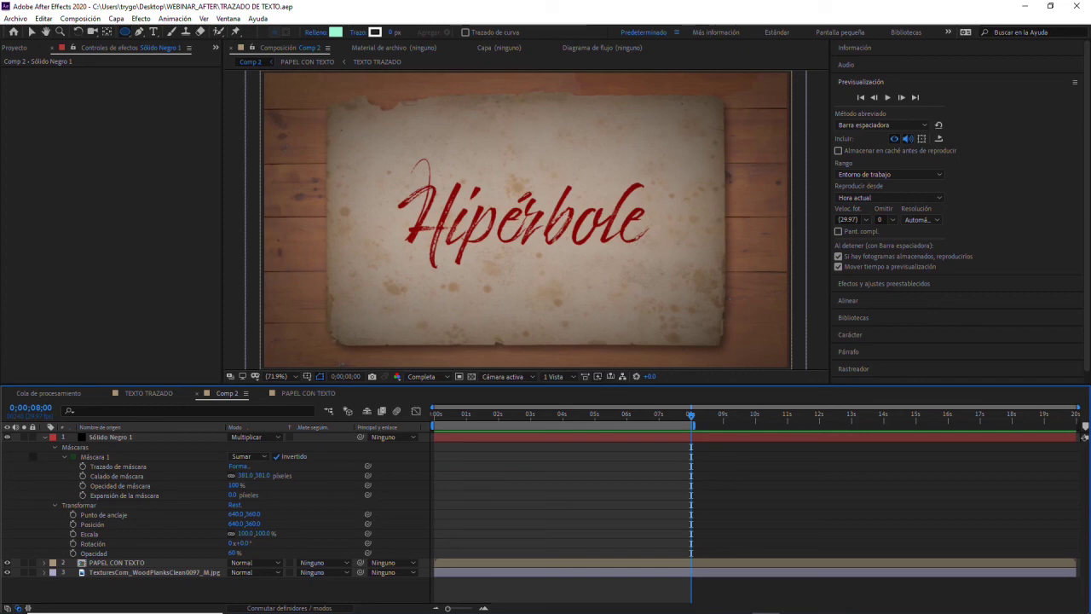
pyautogui.moveTo(427, 611)
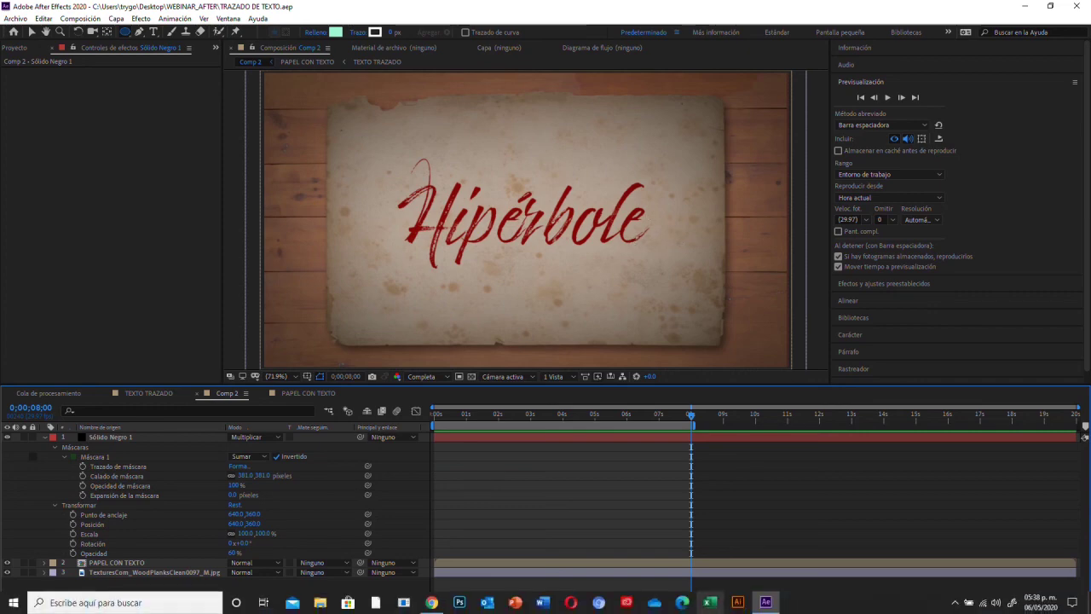
pyautogui.moveTo(769, 602)
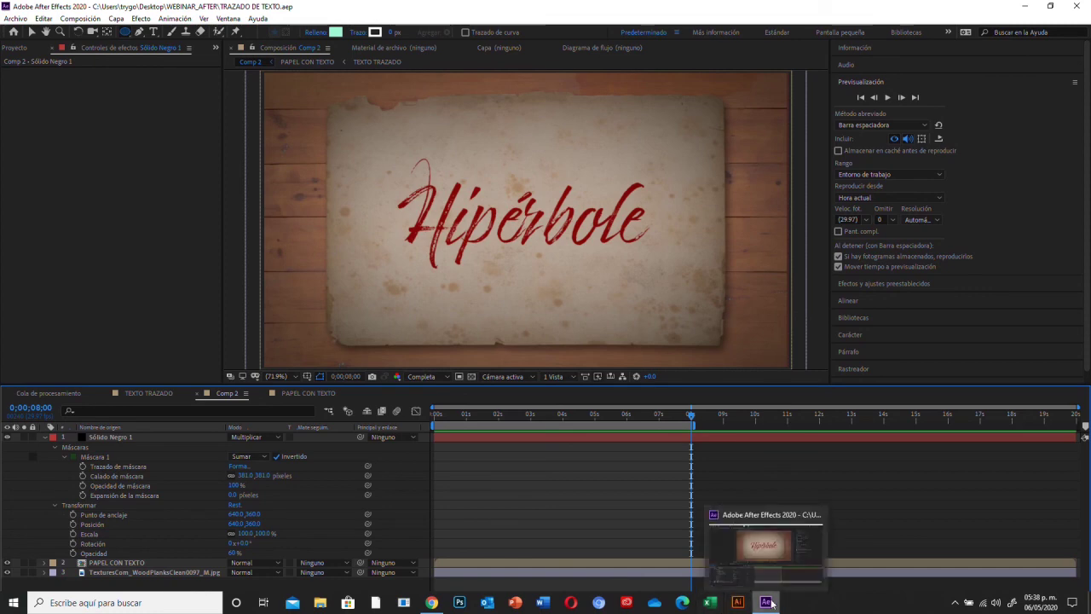
pyautogui.click(92, 19)
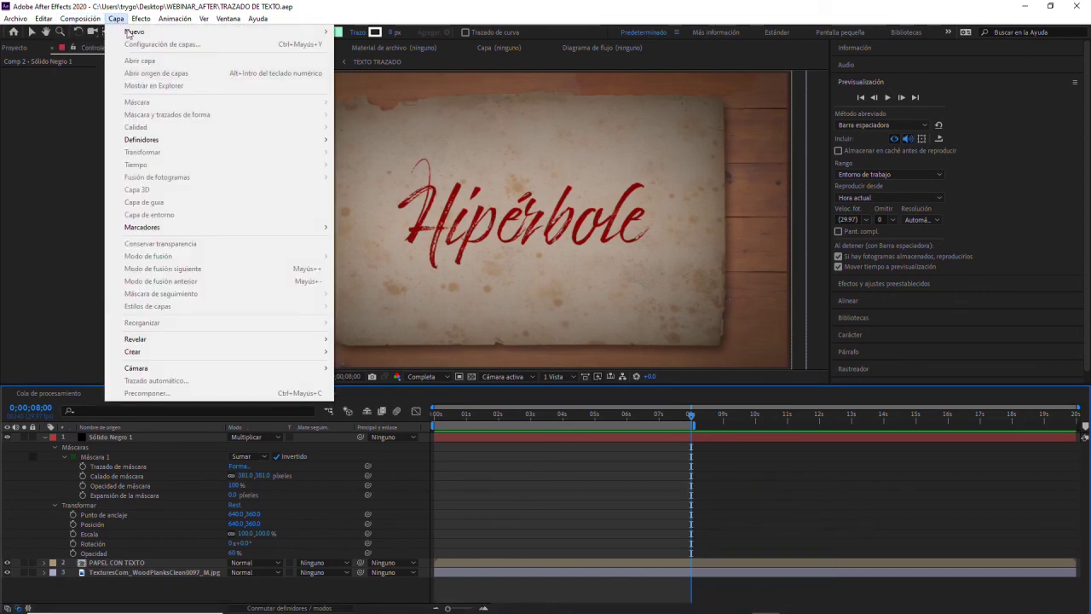
pyautogui.click(115, 104)
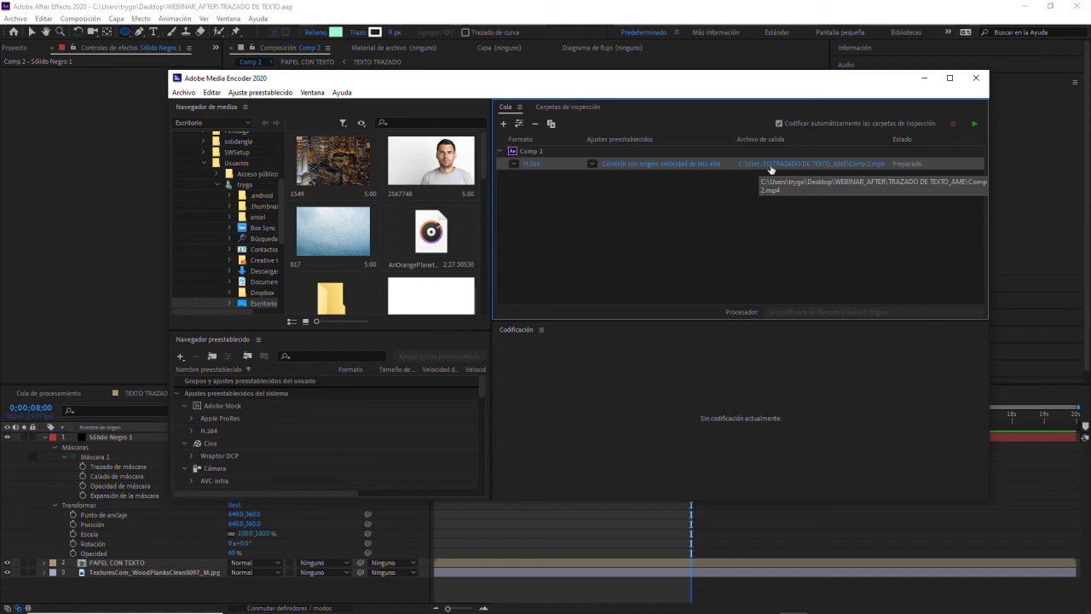
# Start the queue to render Comp 2 to Comp 2.mp4 as H.264
pyautogui.click(974, 124)
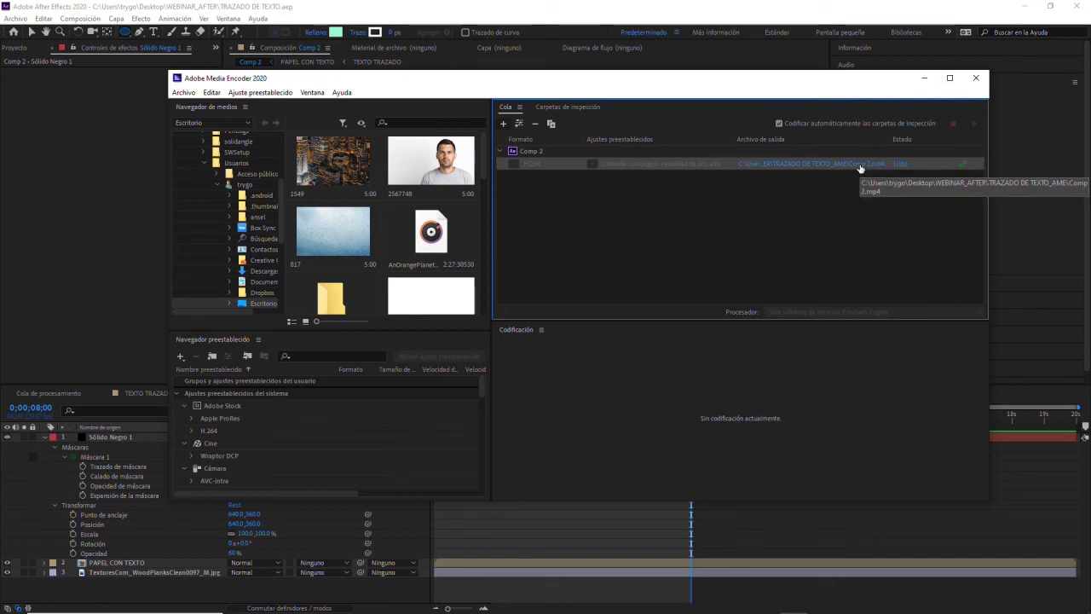
# Minimise Media Encoder to return to After Effects showing Comp 2
pyautogui.click(923, 79)
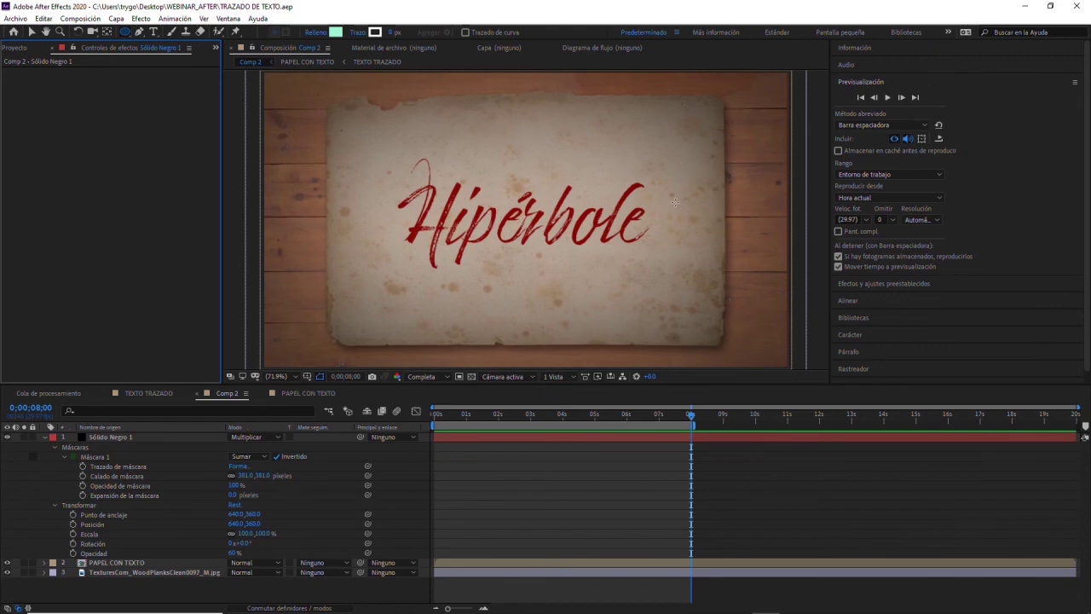
pyautogui.click(859, 97)
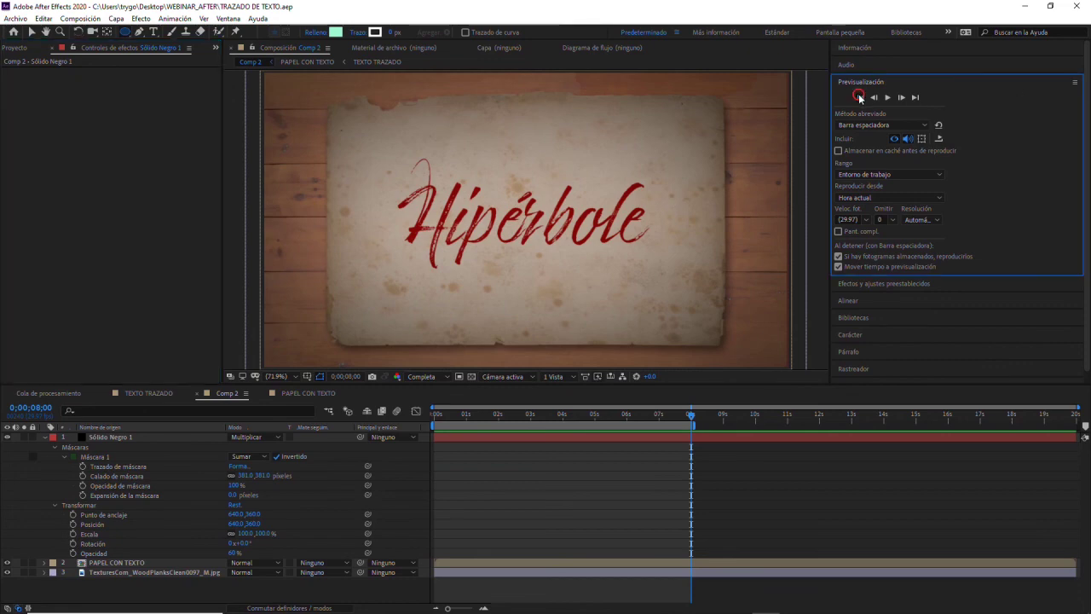
pyautogui.click(862, 97)
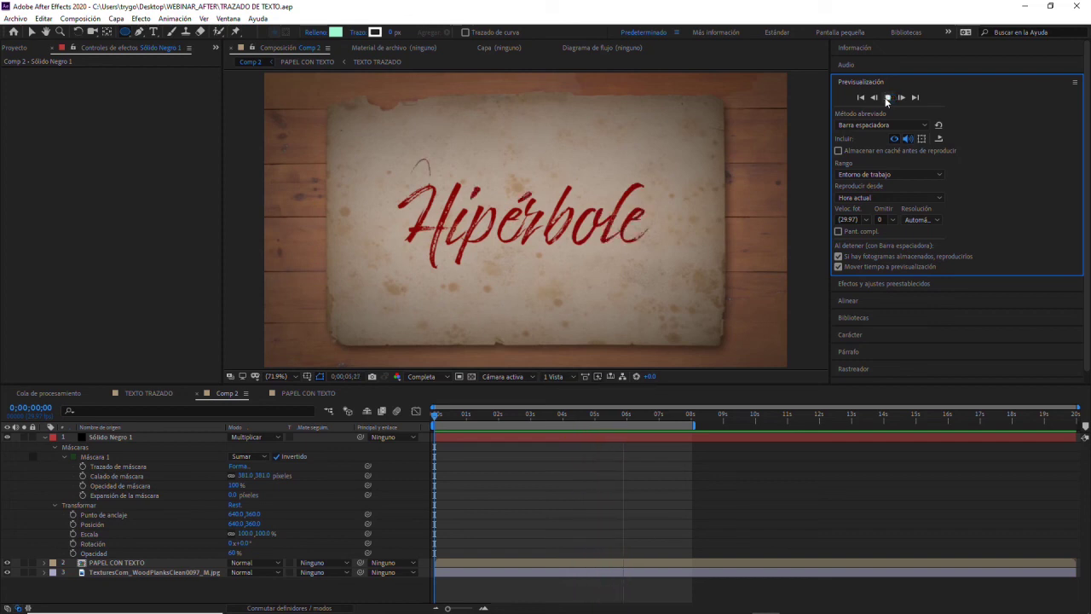
pyautogui.click(886, 98)
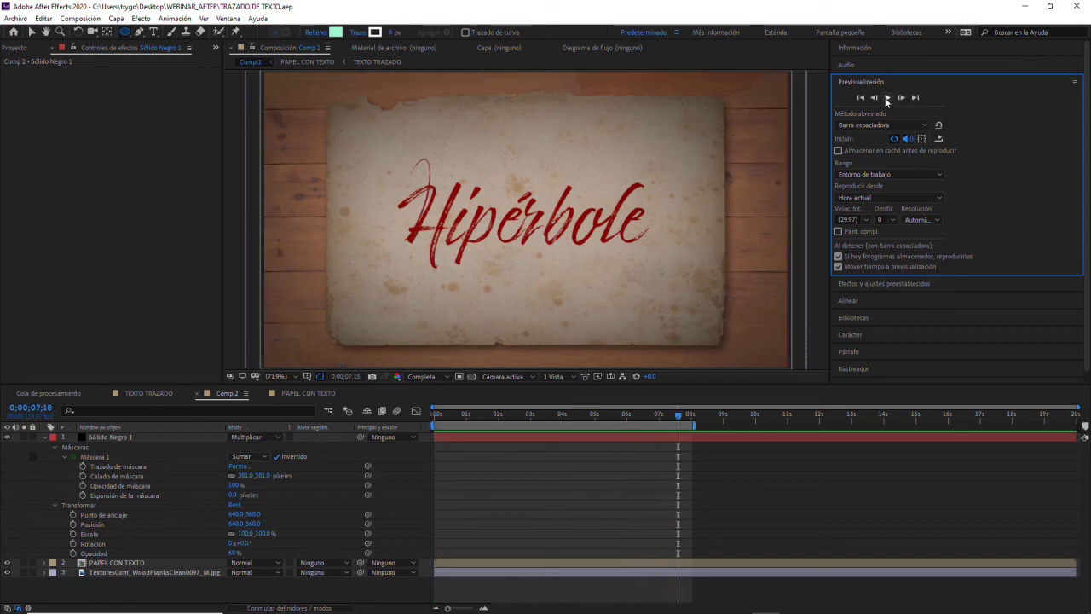
pyautogui.click(890, 98)
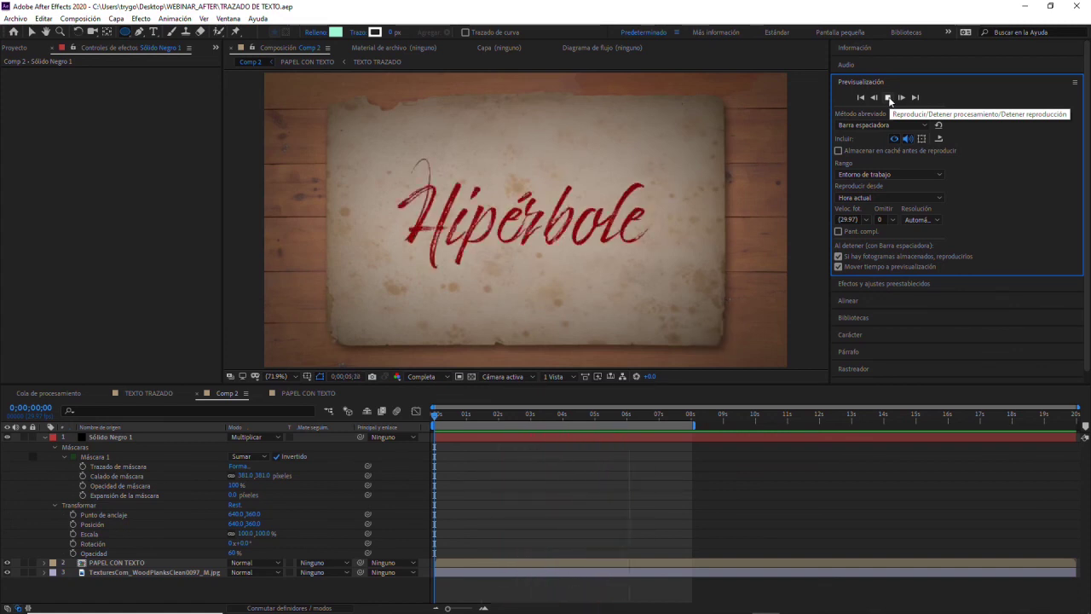
pyautogui.click(888, 98)
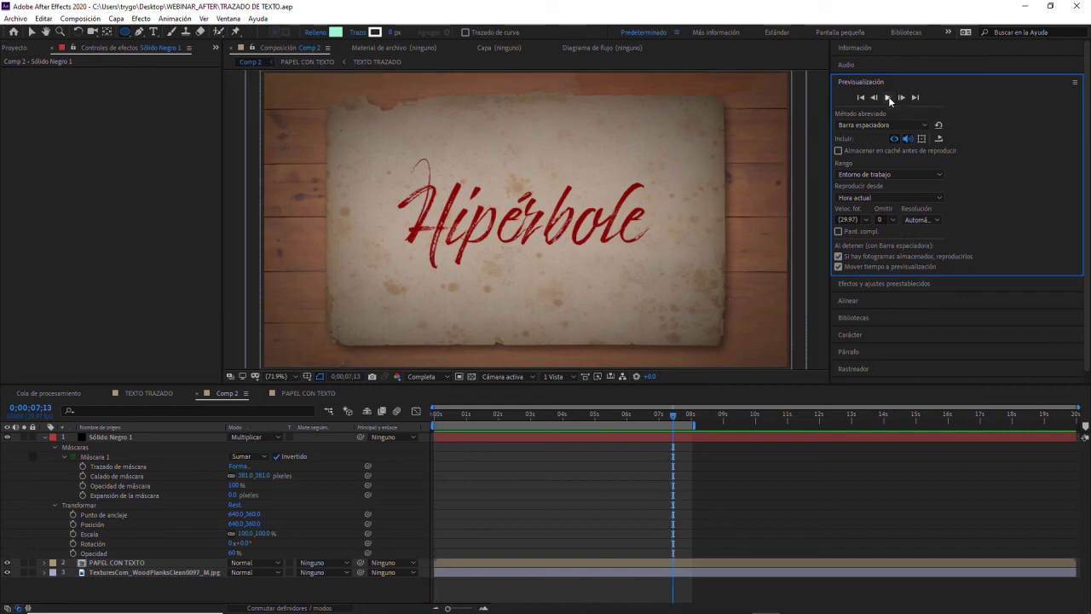